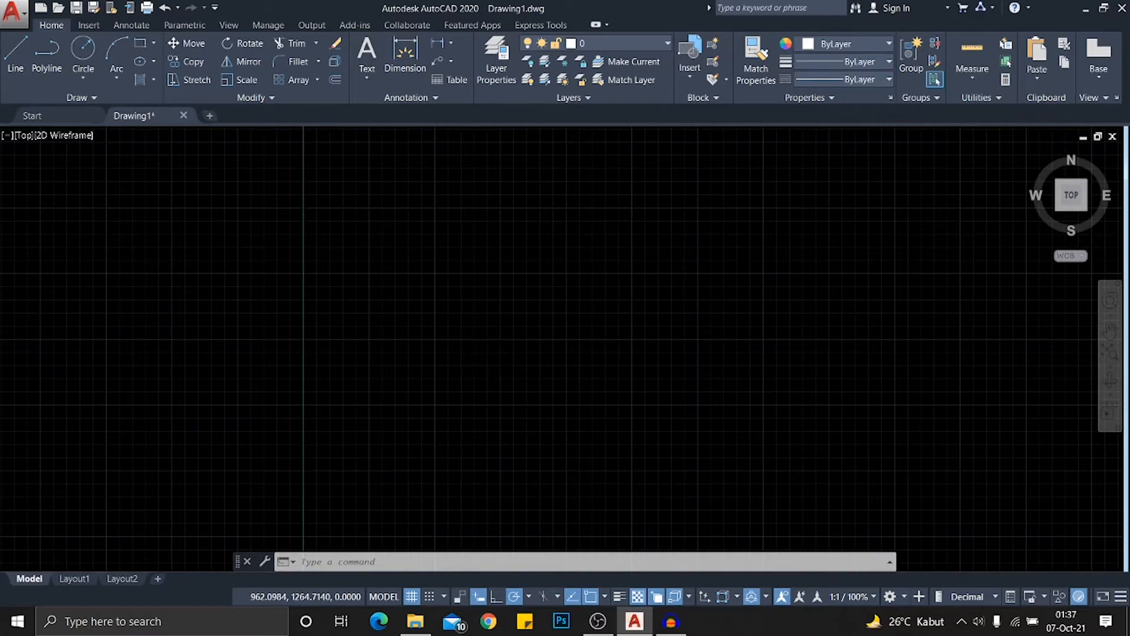
scroll(510, 373, "up", 3)
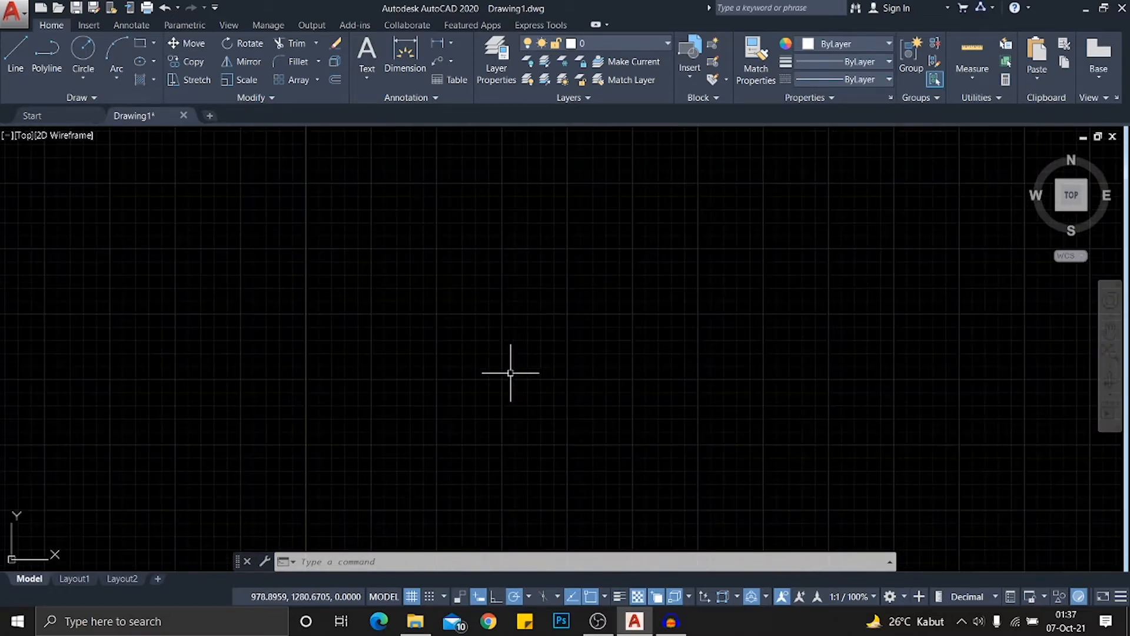
scroll(510, 372, "down", 3)
scroll(494, 366, "up", 2)
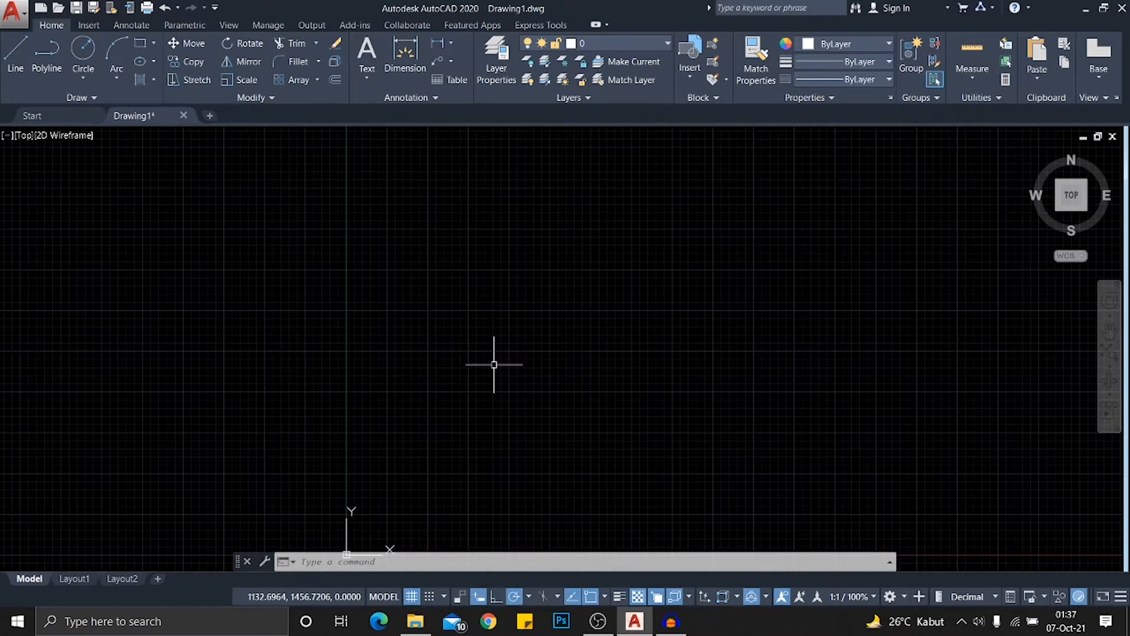
scroll(535, 375, "down", 4)
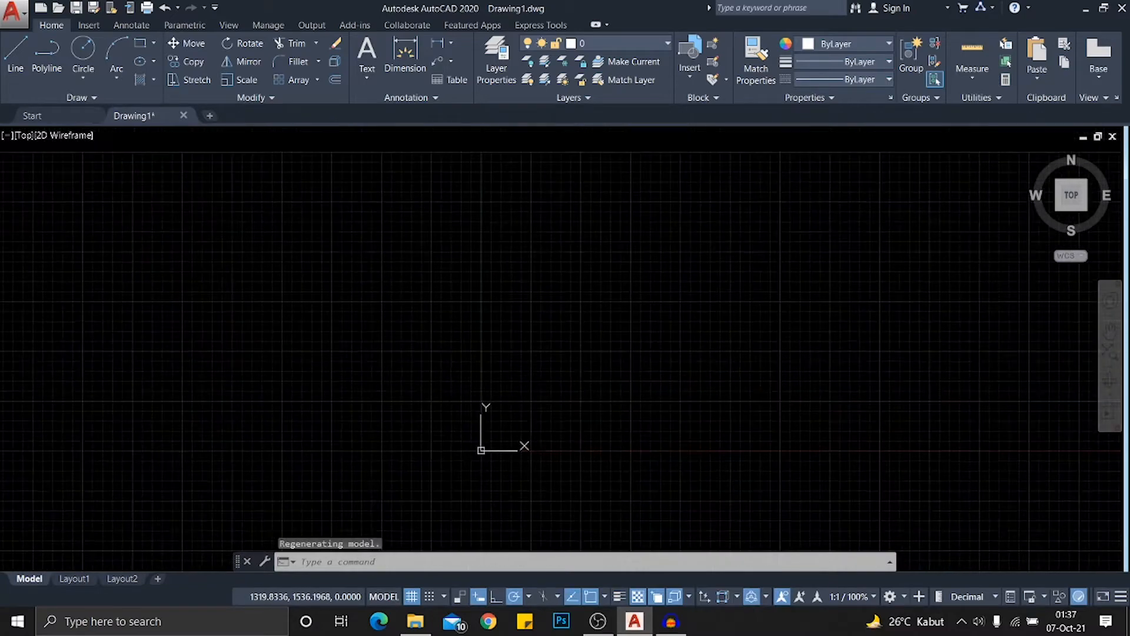
scroll(538, 376, "up", 6)
scroll(541, 373, "down", 4)
scroll(540, 374, "down", 2)
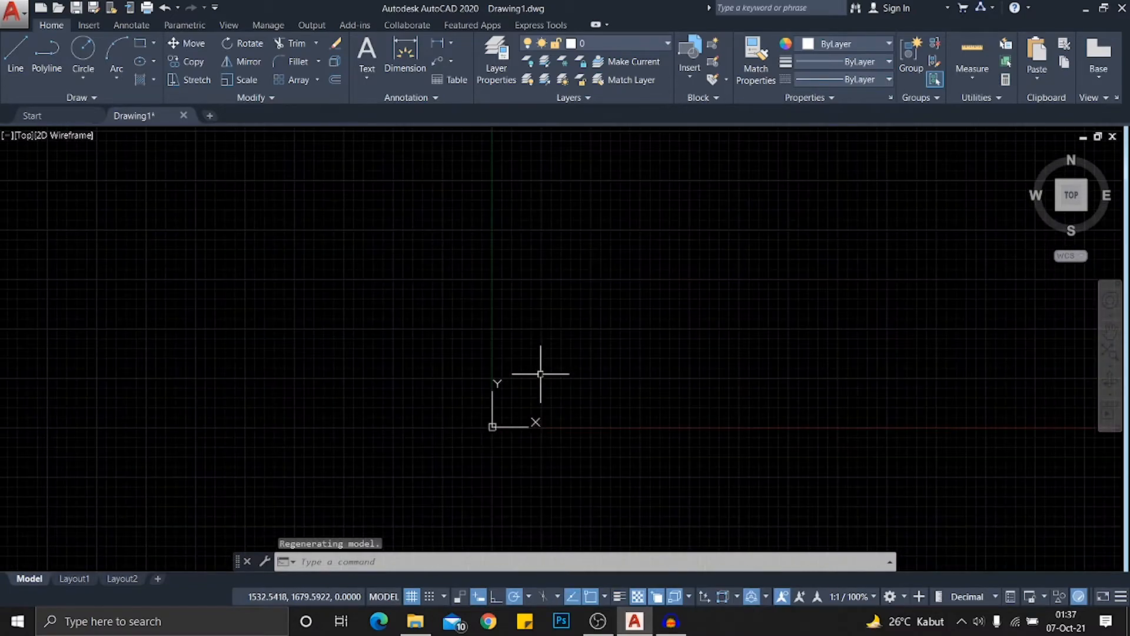
scroll(540, 374, "up", 2)
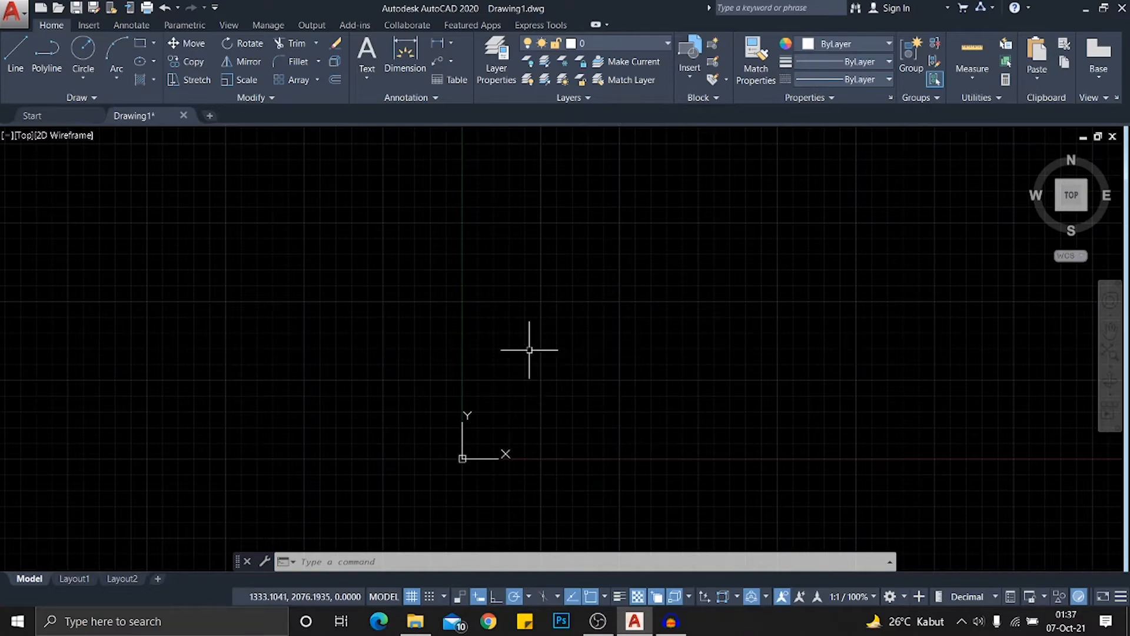
scroll(537, 294, "down", 6)
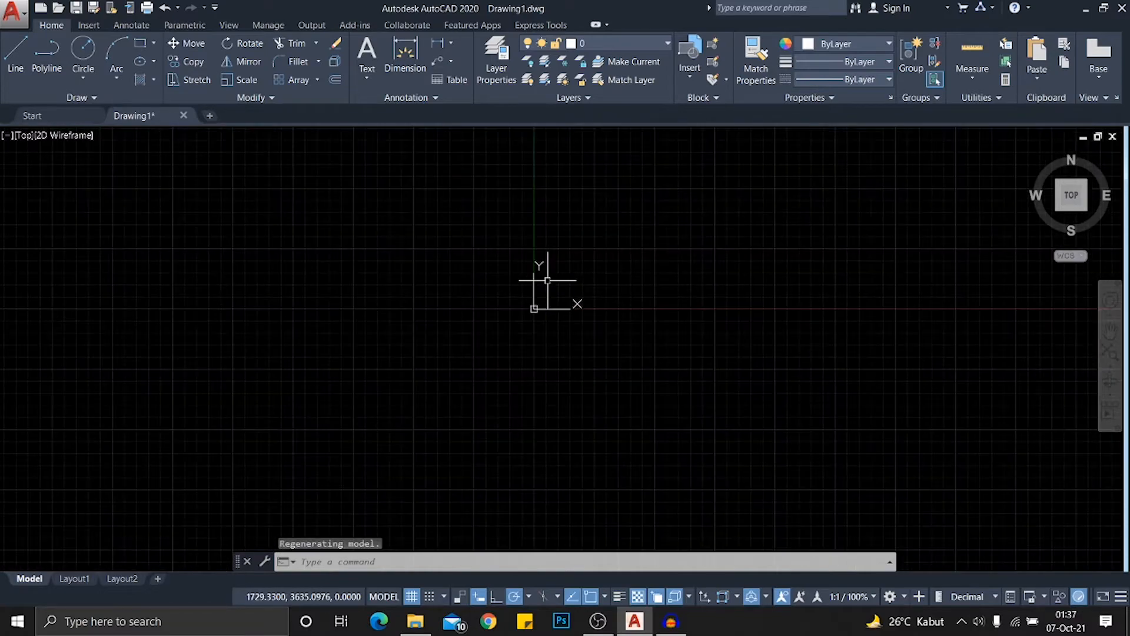
scroll(537, 324, "down", 5)
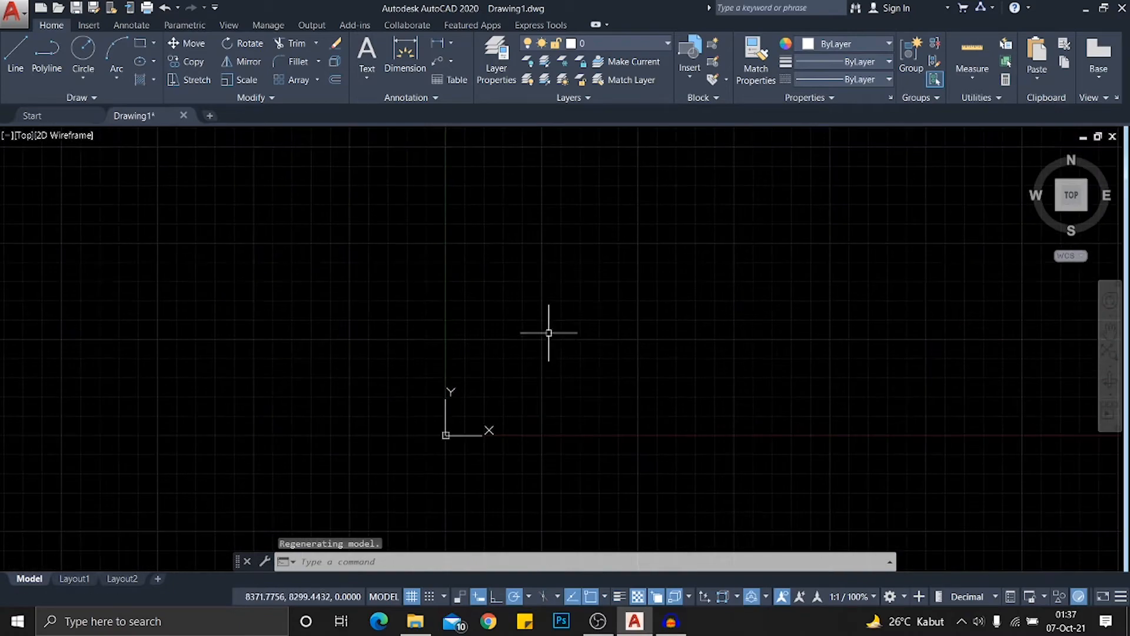
middle_click_drag(566, 313, 529, 378)
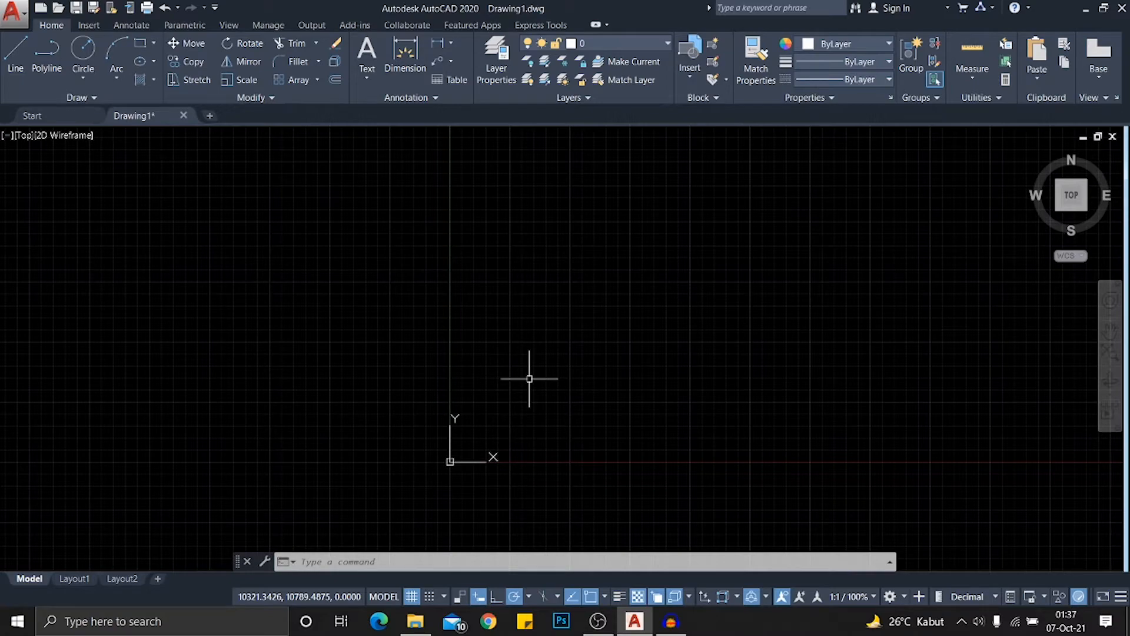
scroll(571, 319, "down", 3)
middle_click_drag(569, 320, 522, 356)
scroll(522, 357, "up", 2)
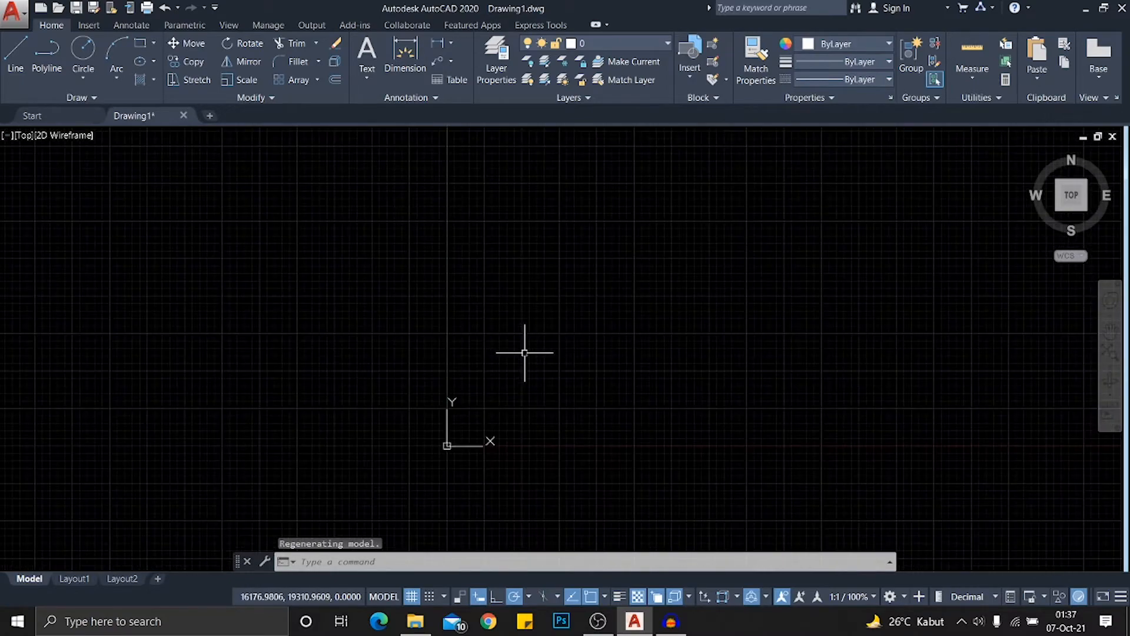
scroll(534, 342, "up", 2)
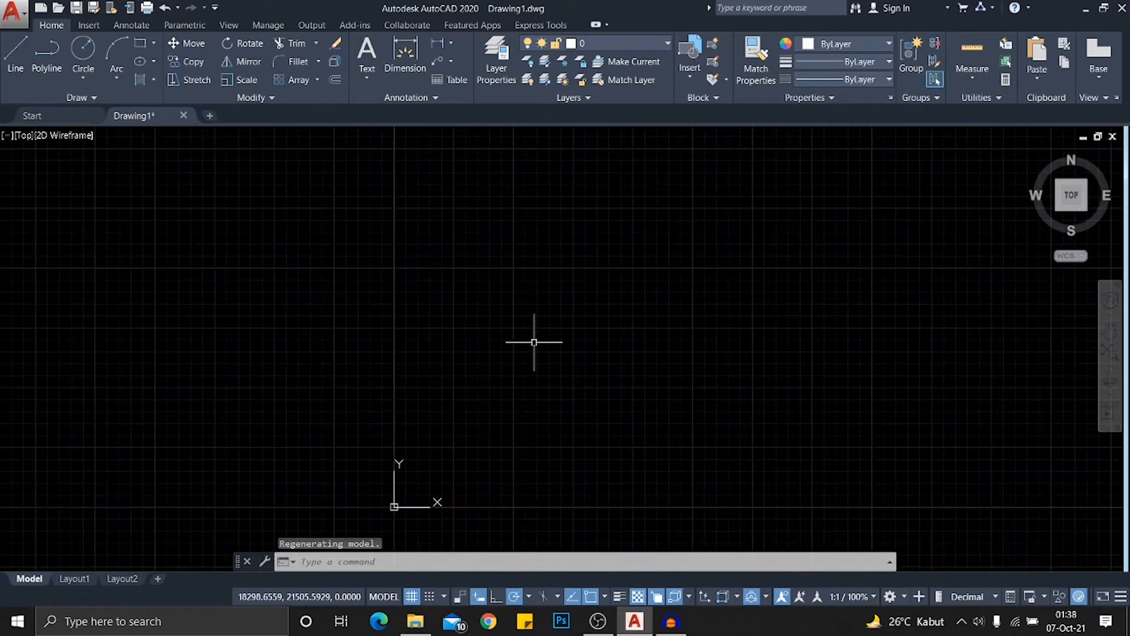
scroll(533, 342, "down", 2)
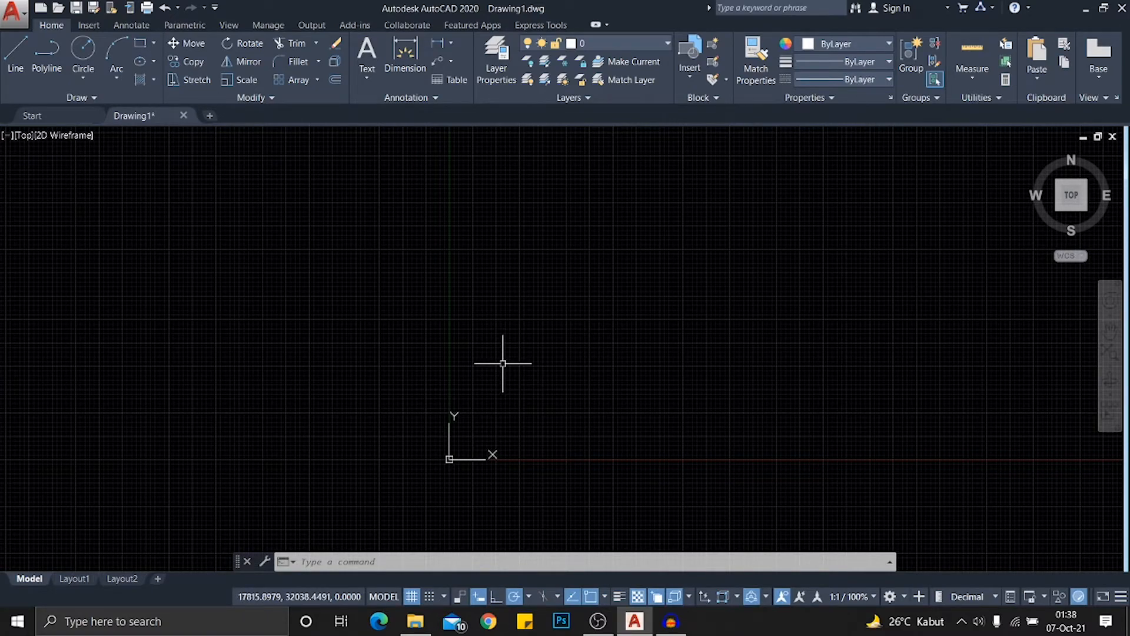
scroll(502, 364, "up", 4)
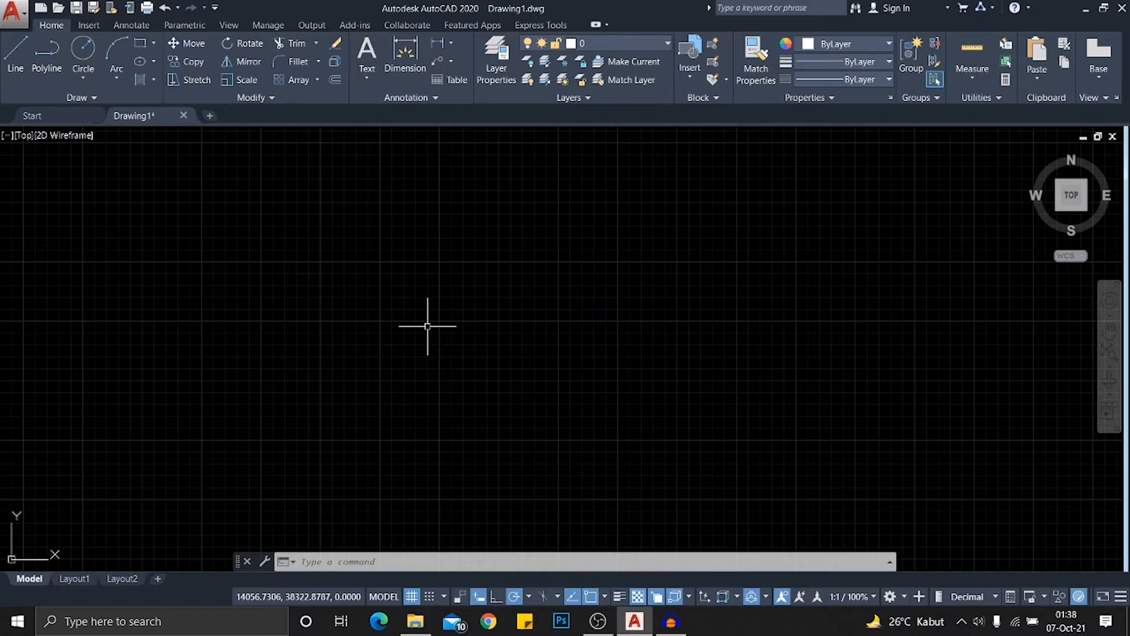
scroll(429, 327, "down", 3)
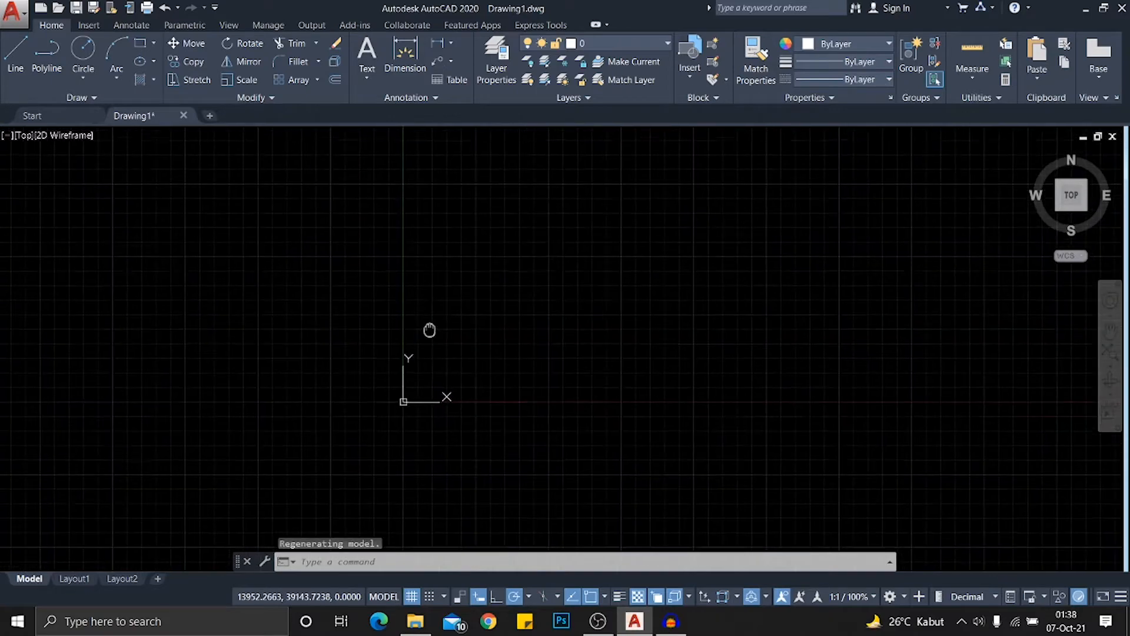
scroll(432, 344, "up", 2)
middle_click_drag(431, 345, 374, 343)
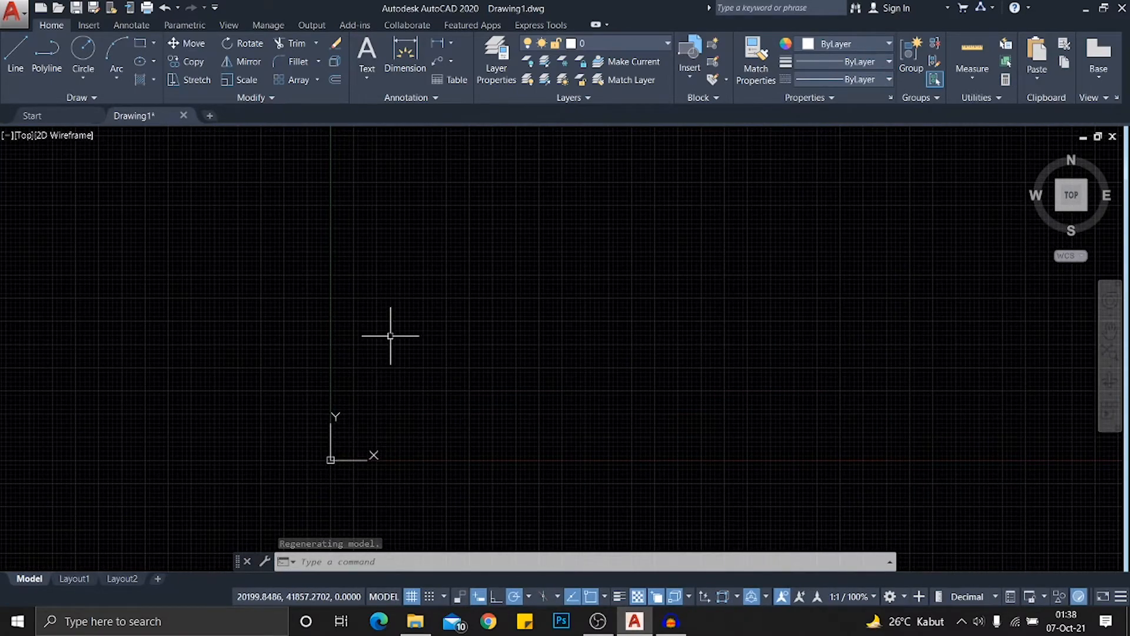
scroll(392, 336, "up", 2)
scroll(380, 320, "down", 2)
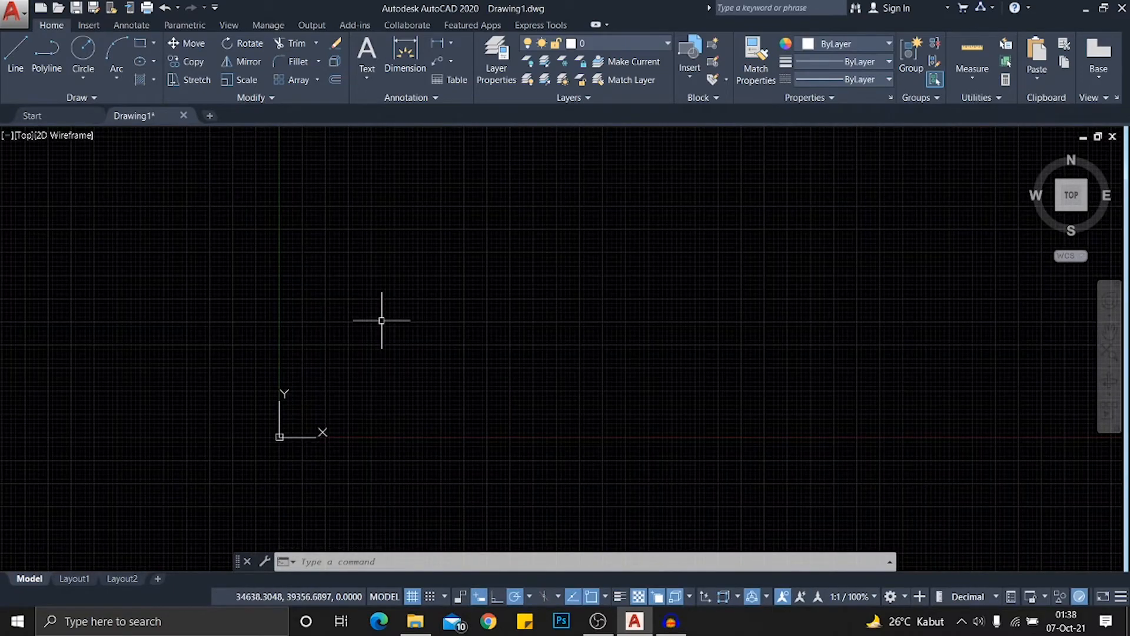
middle_click_drag(381, 320, 411, 345)
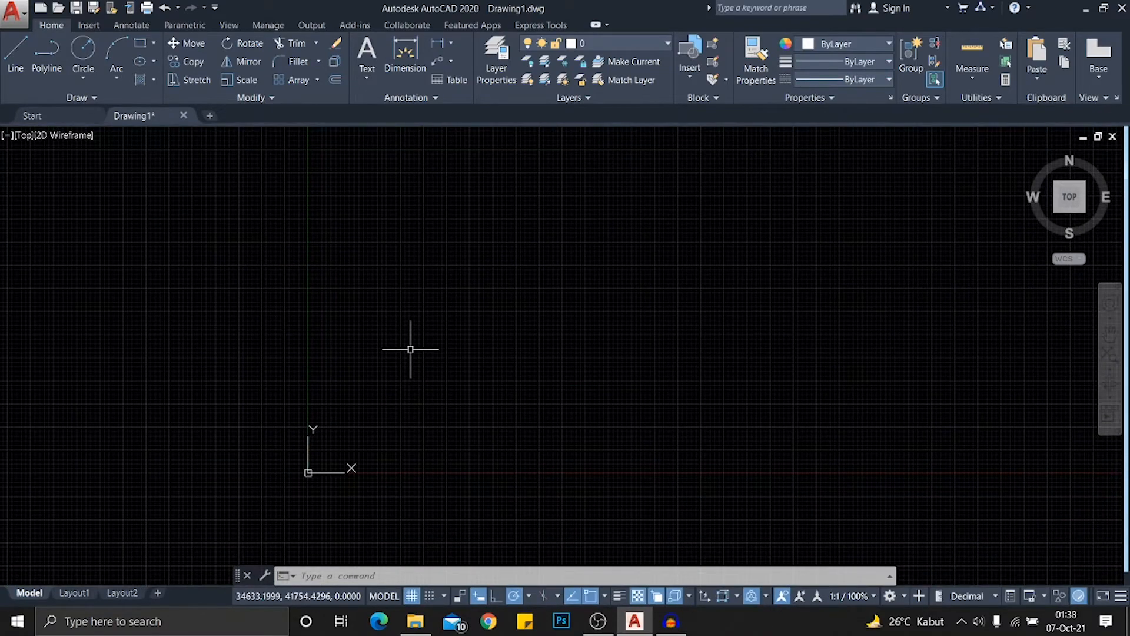
scroll(441, 373, "down", 2)
scroll(449, 360, "up", 1)
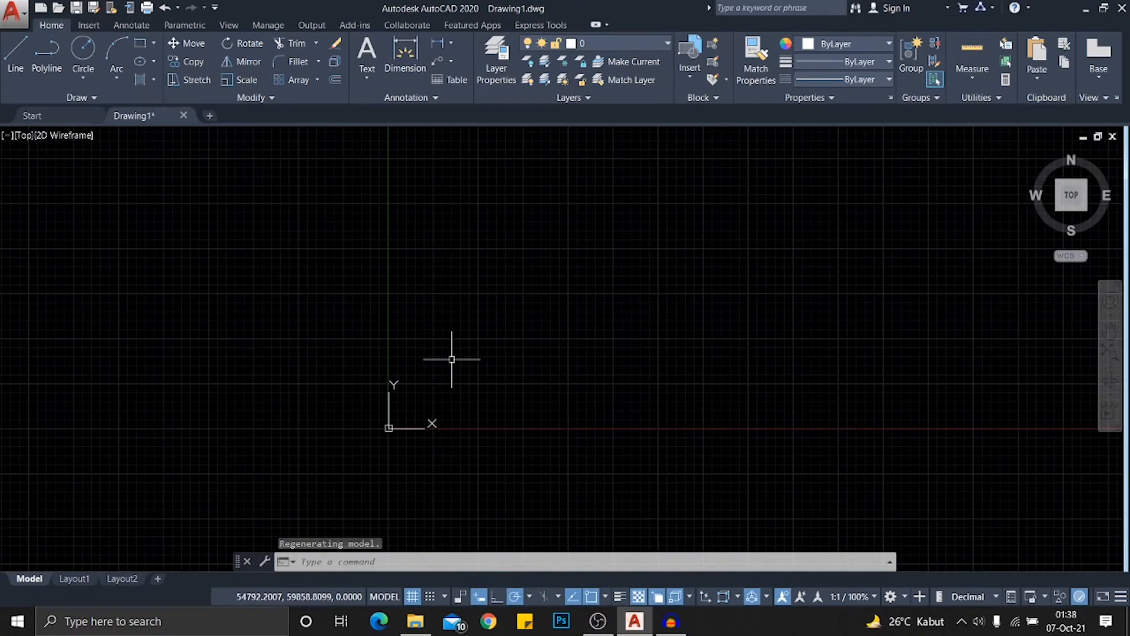
scroll(429, 368, "down", 2)
scroll(421, 372, "up", 2)
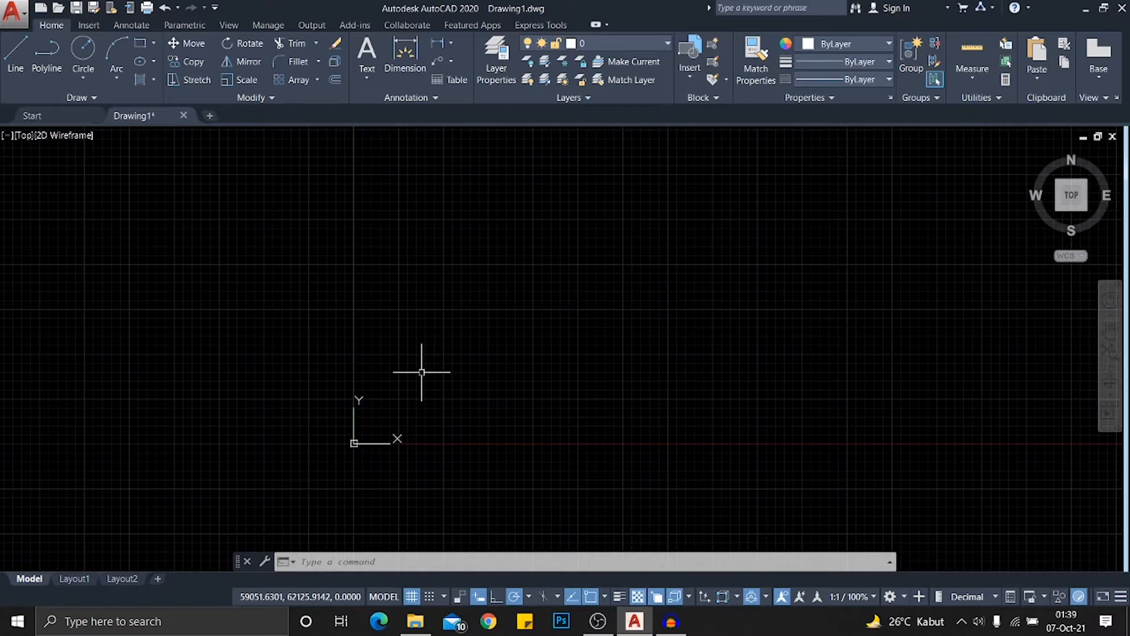
scroll(423, 371, "down", 2)
middle_click_drag(424, 372, 449, 417)
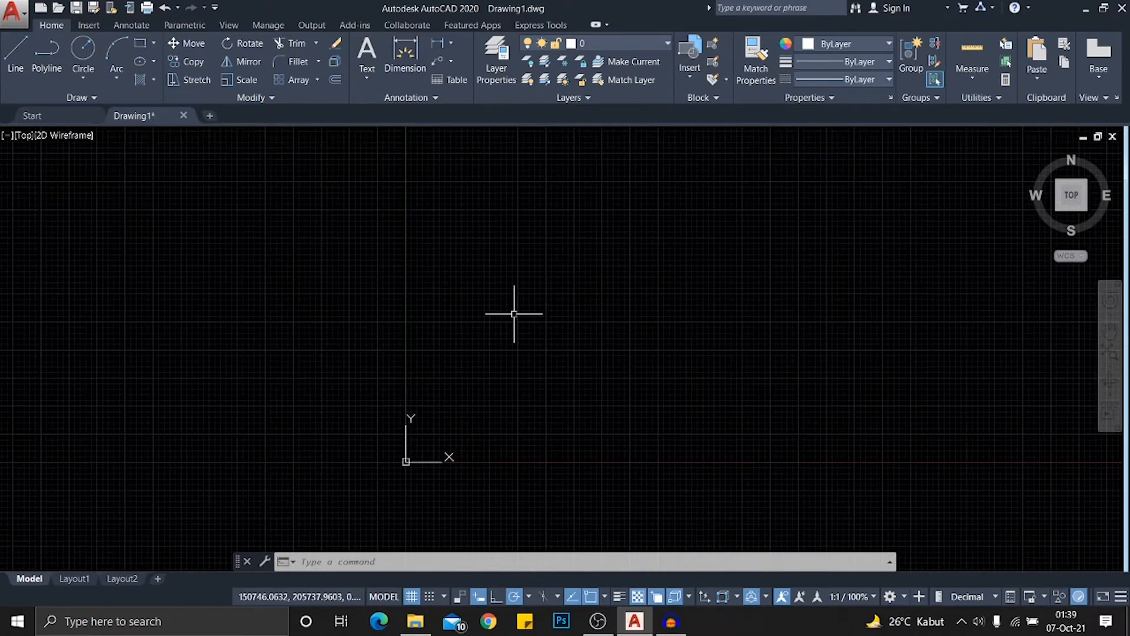
scroll(514, 314, "up", 2)
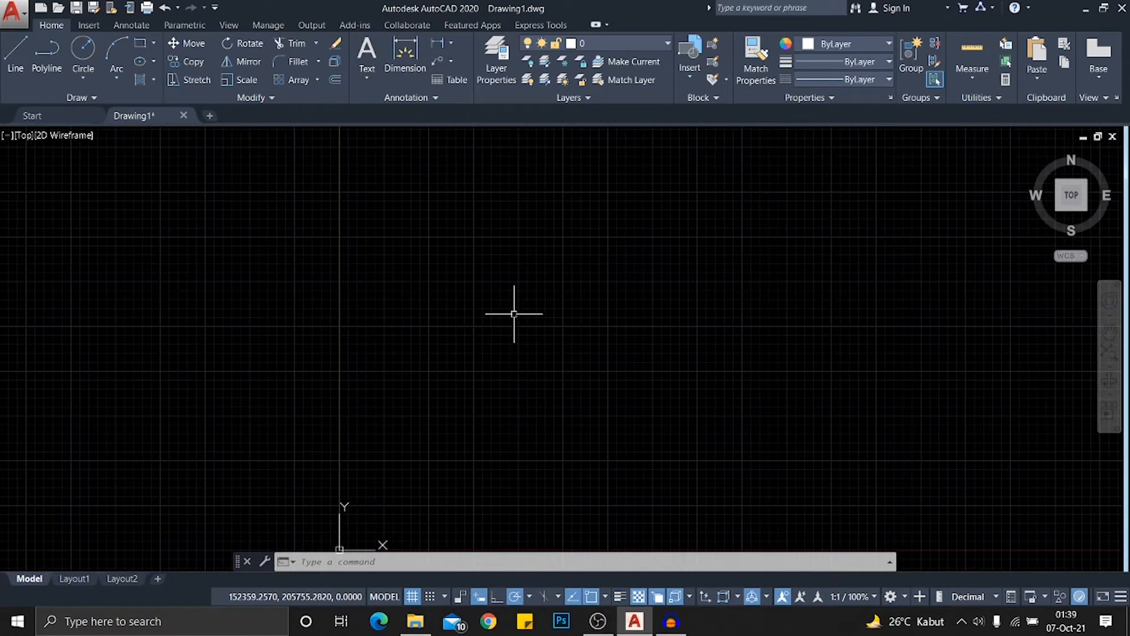
Open the drawing units settings with the Units command and keep Decimal length and Decimal Degrees angle types
type("un")
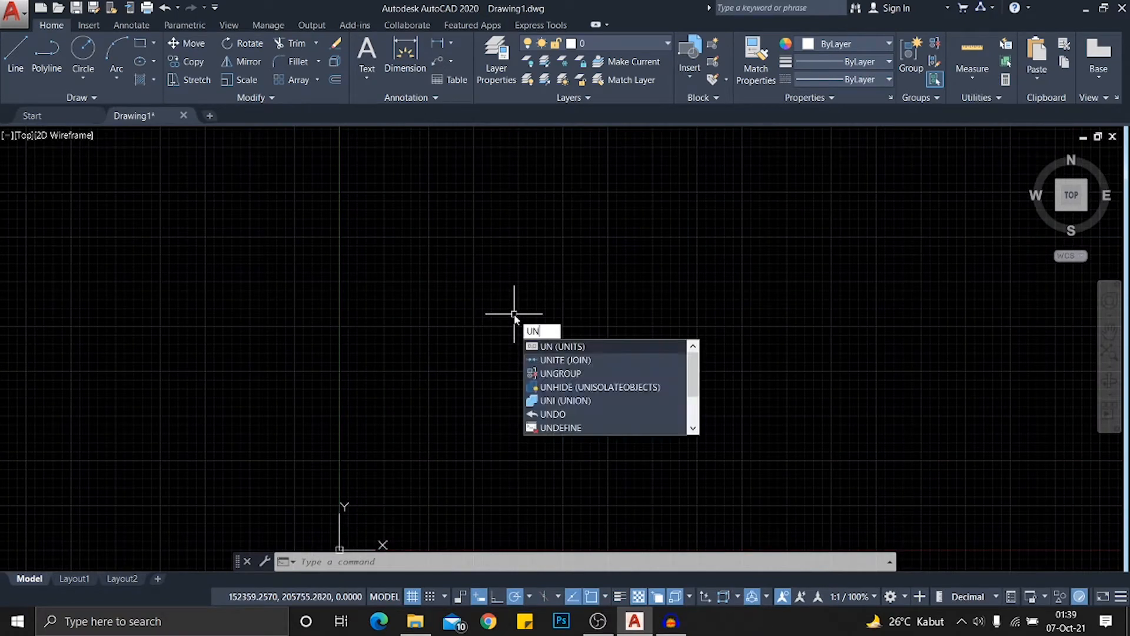
type("i")
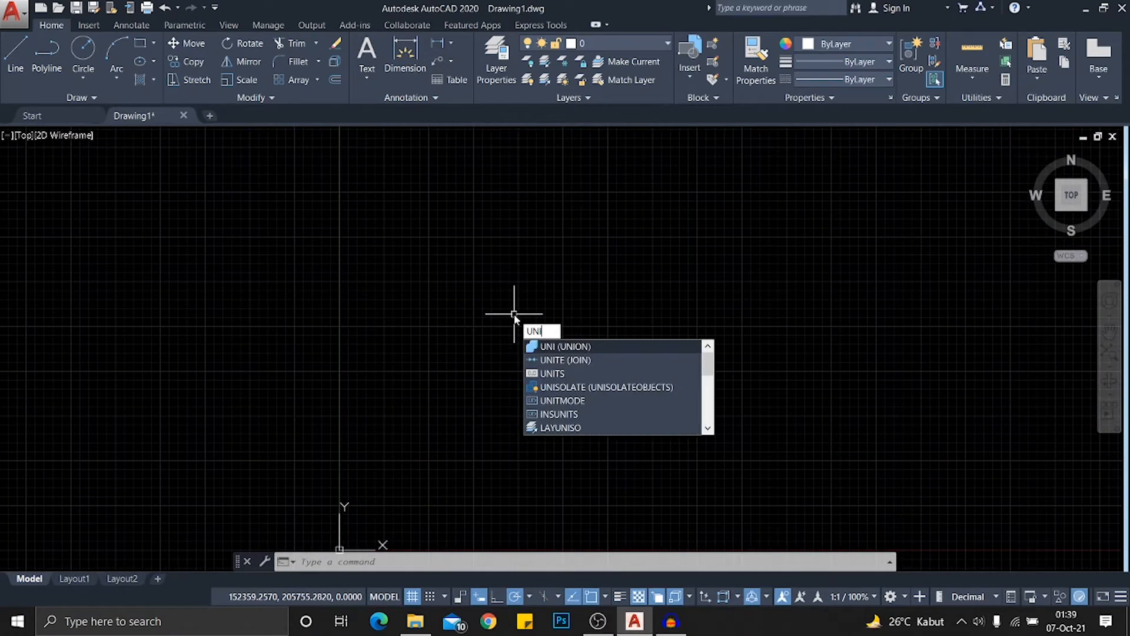
left_click(600, 374)
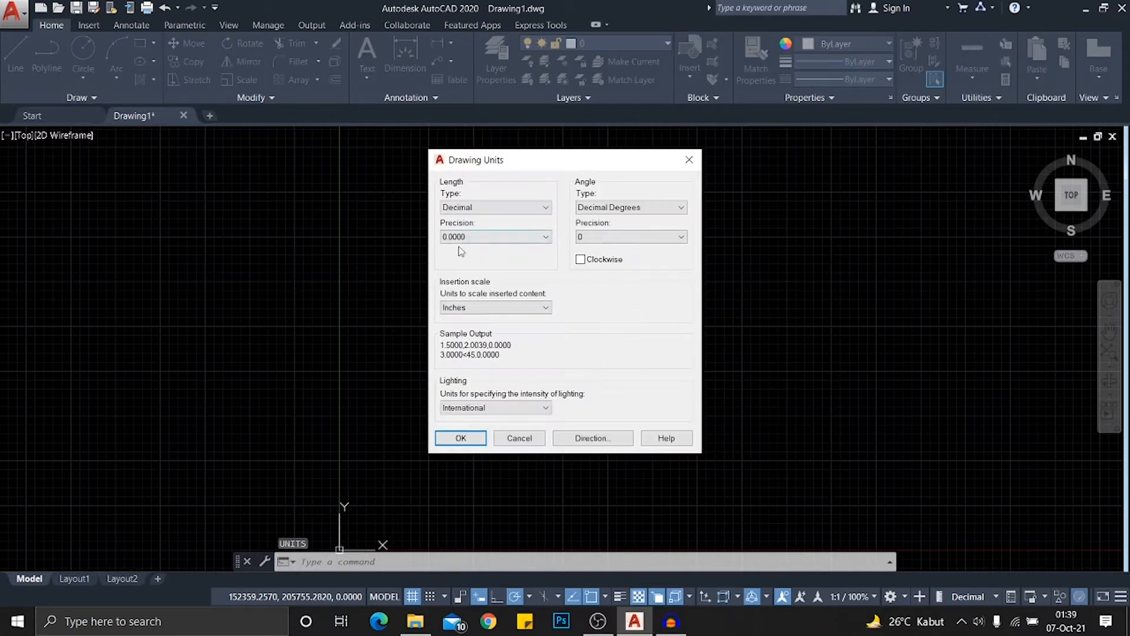
left_click(523, 207)
left_click(525, 211)
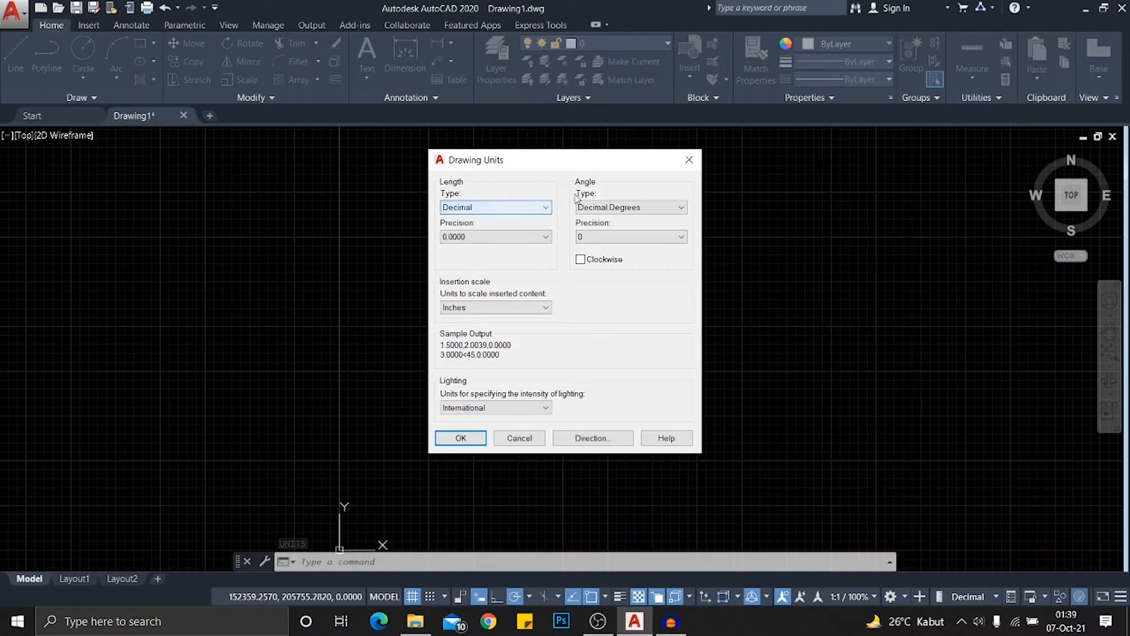
left_click(609, 210)
left_click(609, 219)
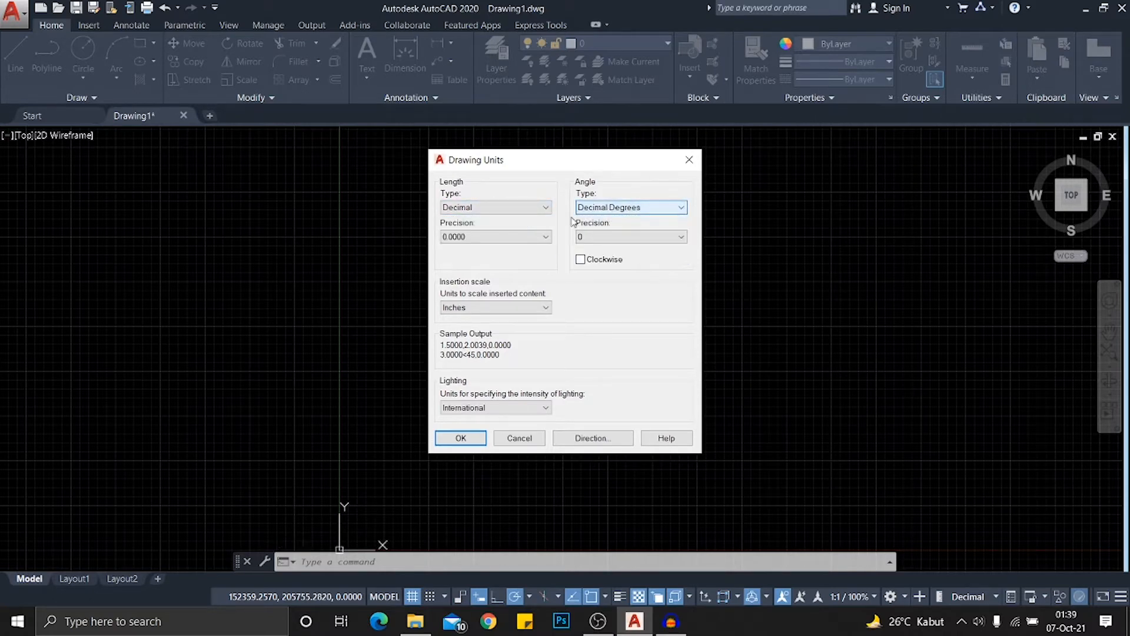
Set the insertion scale units for inserted content to Millimeters
left_click(525, 308)
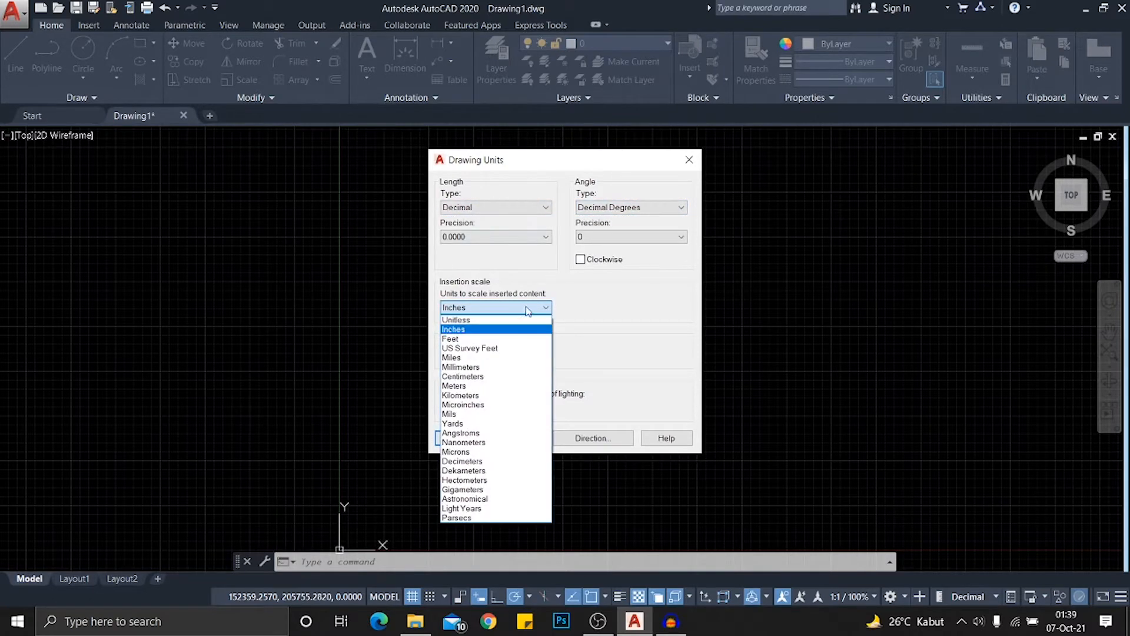
left_click(499, 366)
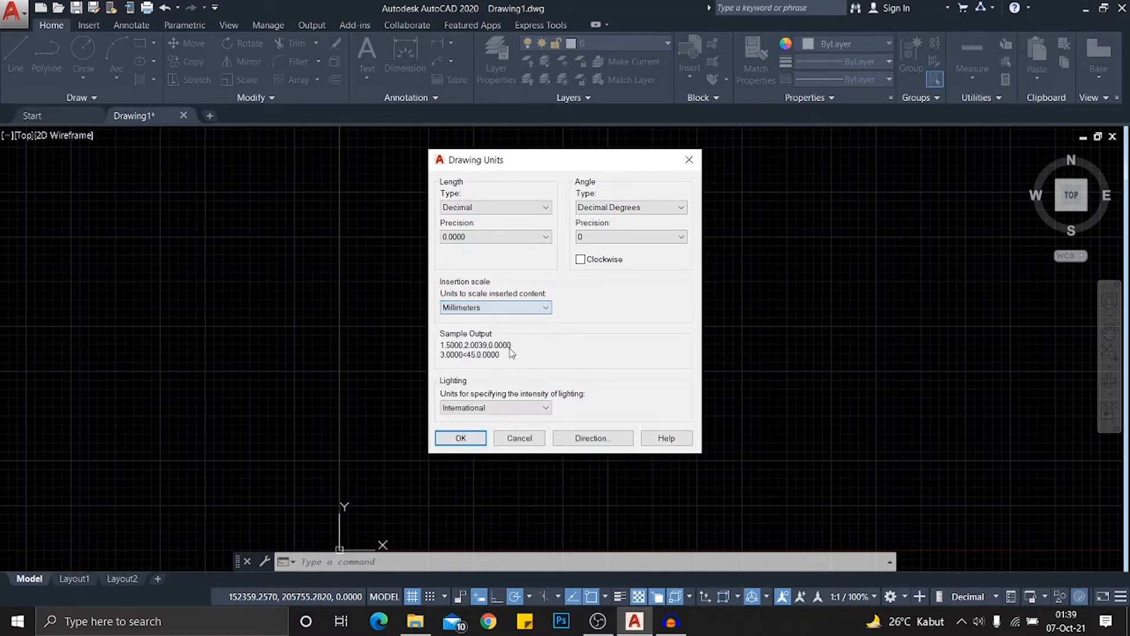
left_click(518, 307)
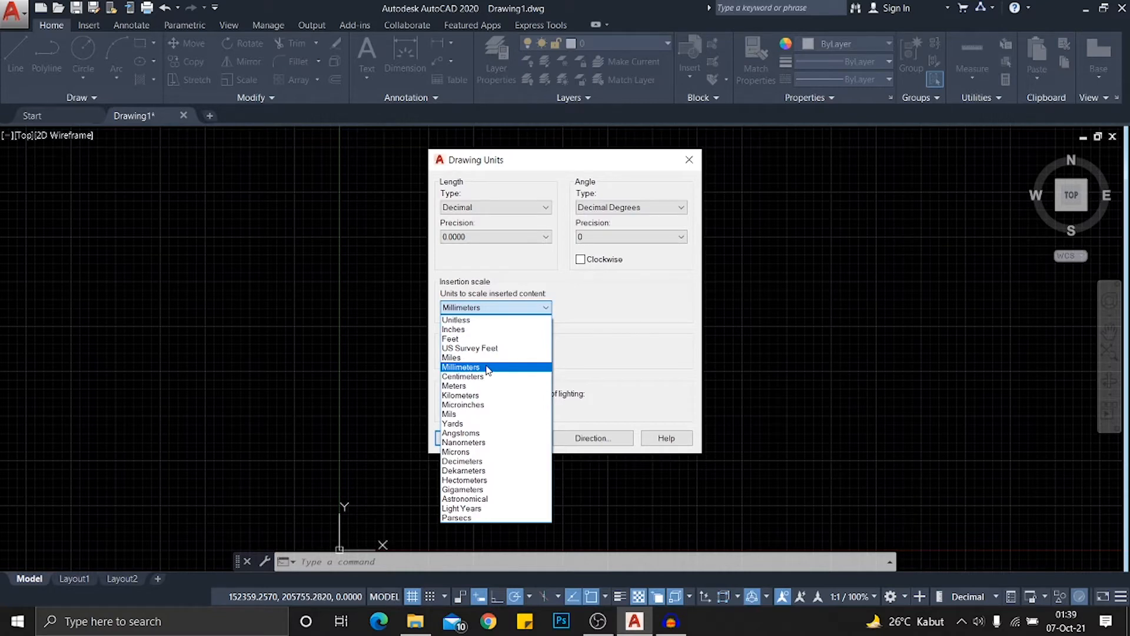
left_click(487, 367)
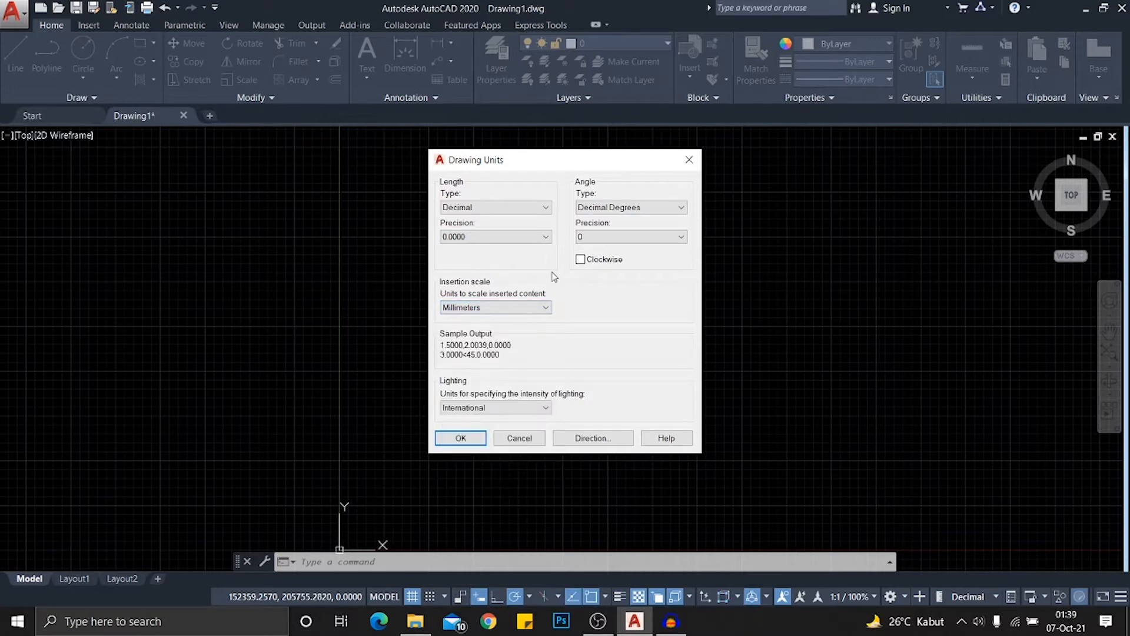
Set the length precision to 0 and apply the drawing units
left_click(515, 237)
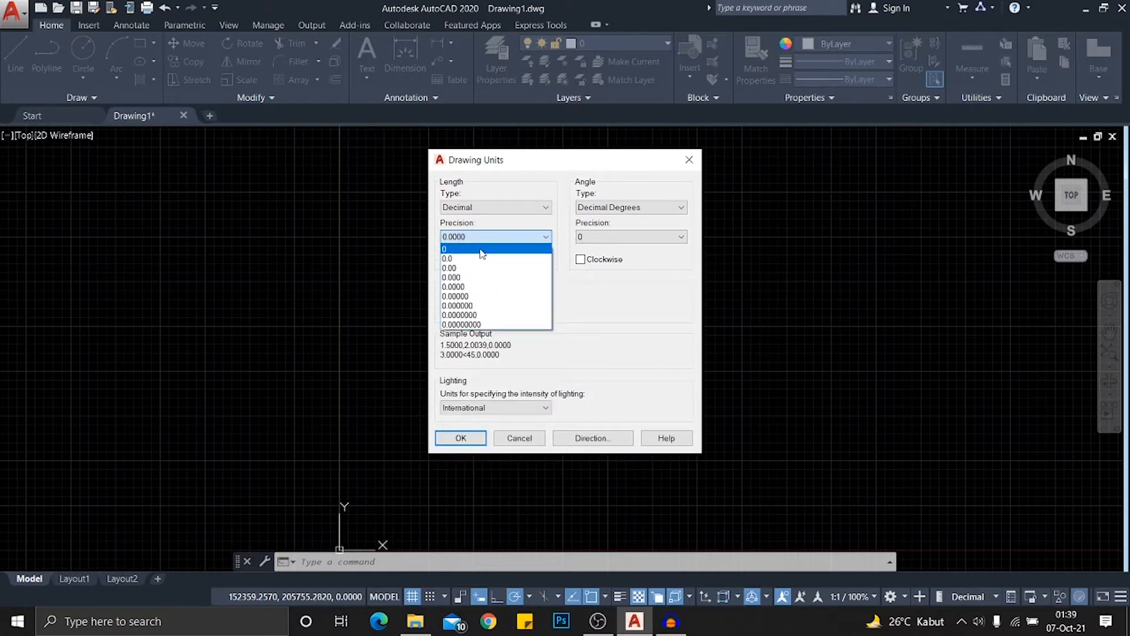
left_click(480, 249)
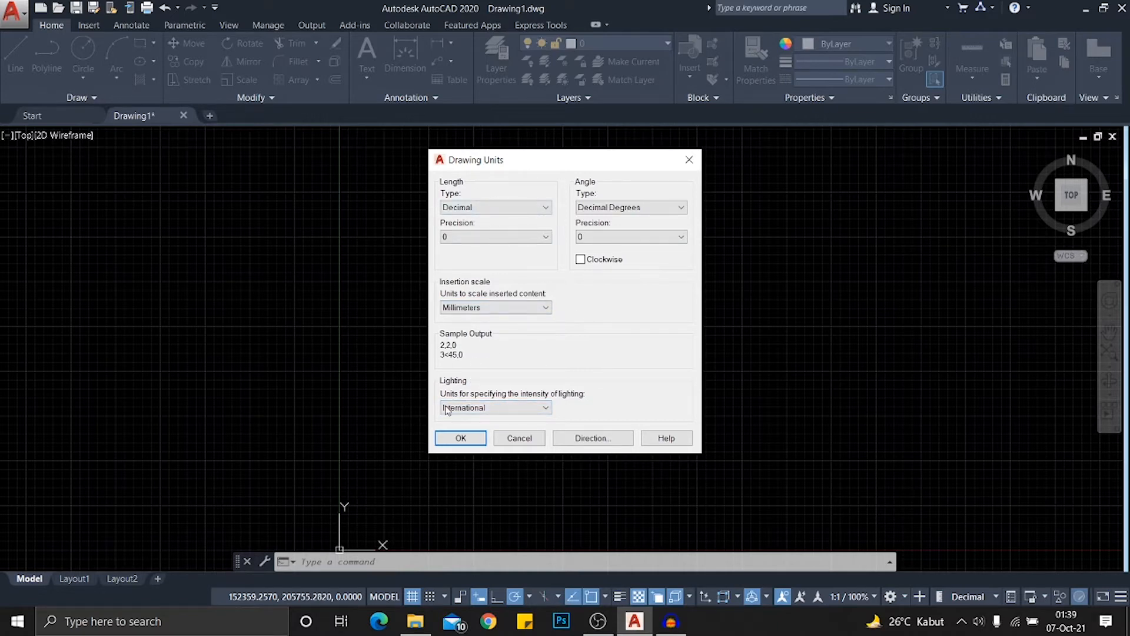
left_click(460, 439)
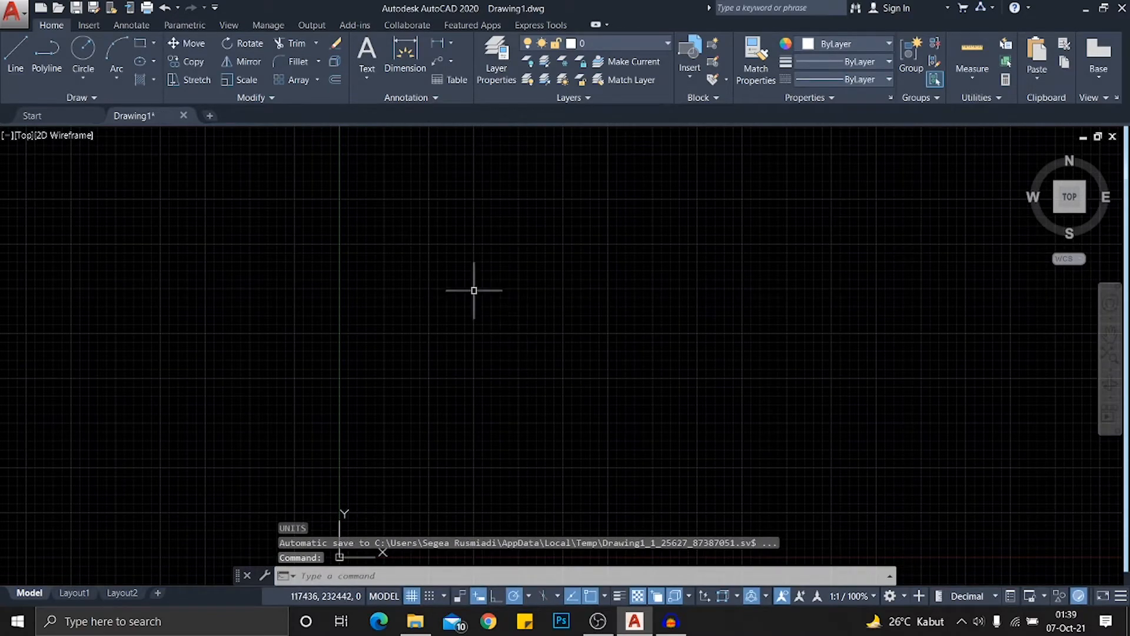
scroll(495, 312, "down", 3)
scroll(524, 323, "up", 3)
scroll(526, 320, "down", 2)
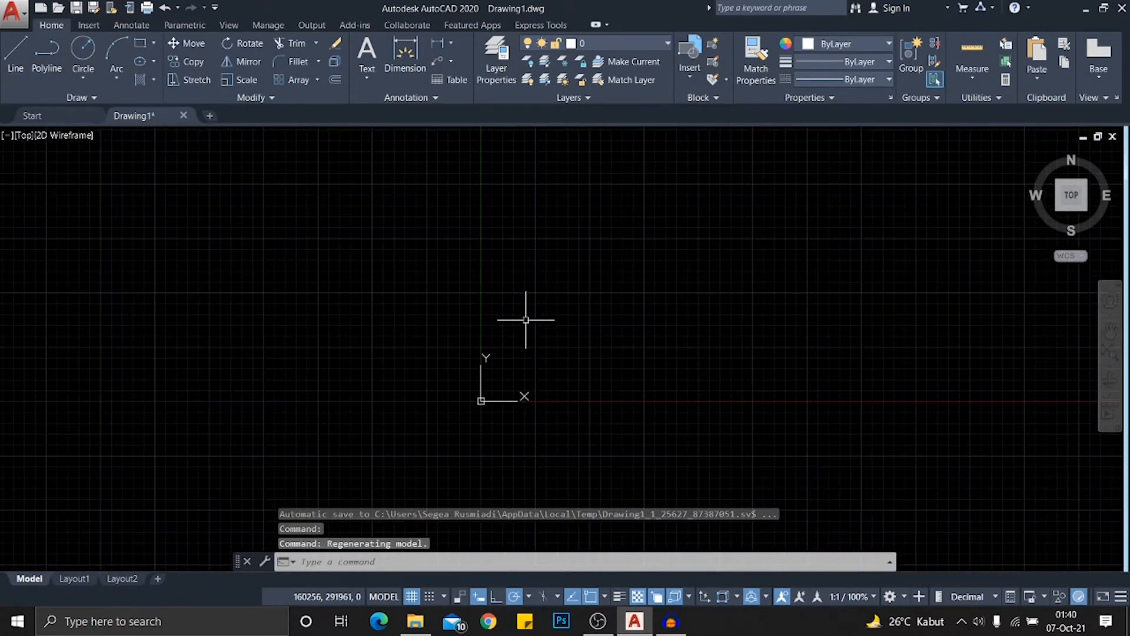
scroll(526, 320, "up", 1)
scroll(526, 319, "down", 1)
middle_click_drag(393, 358, 320, 399)
scroll(456, 326, "down", 6)
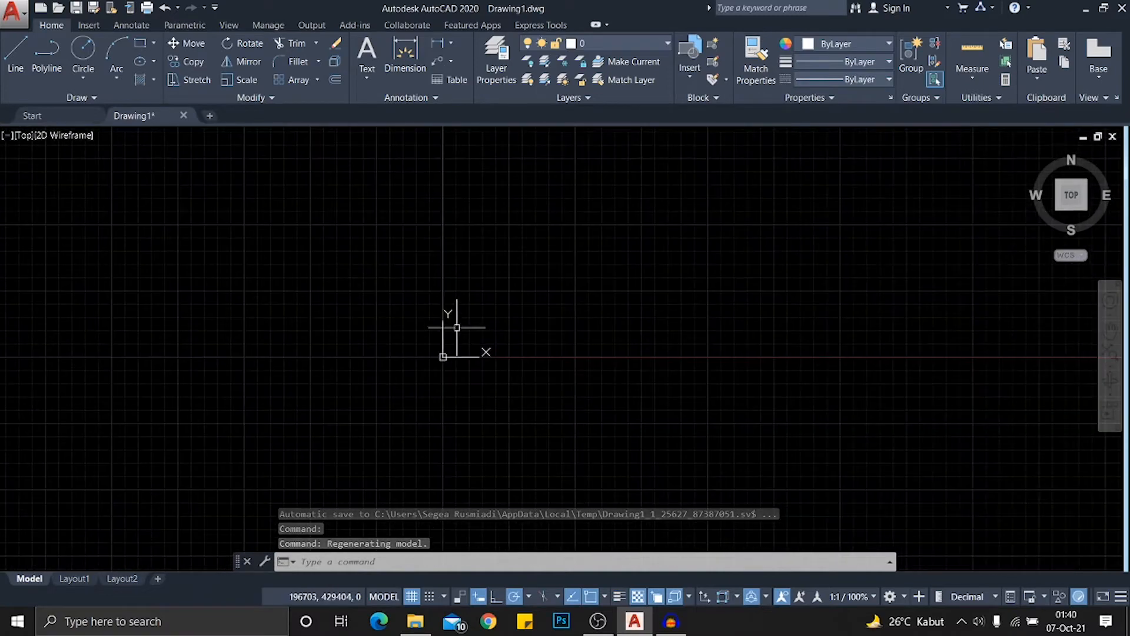
scroll(490, 313, "up", 4)
scroll(565, 342, "down", 2)
scroll(524, 288, "down", 2)
scroll(574, 302, "up", 2)
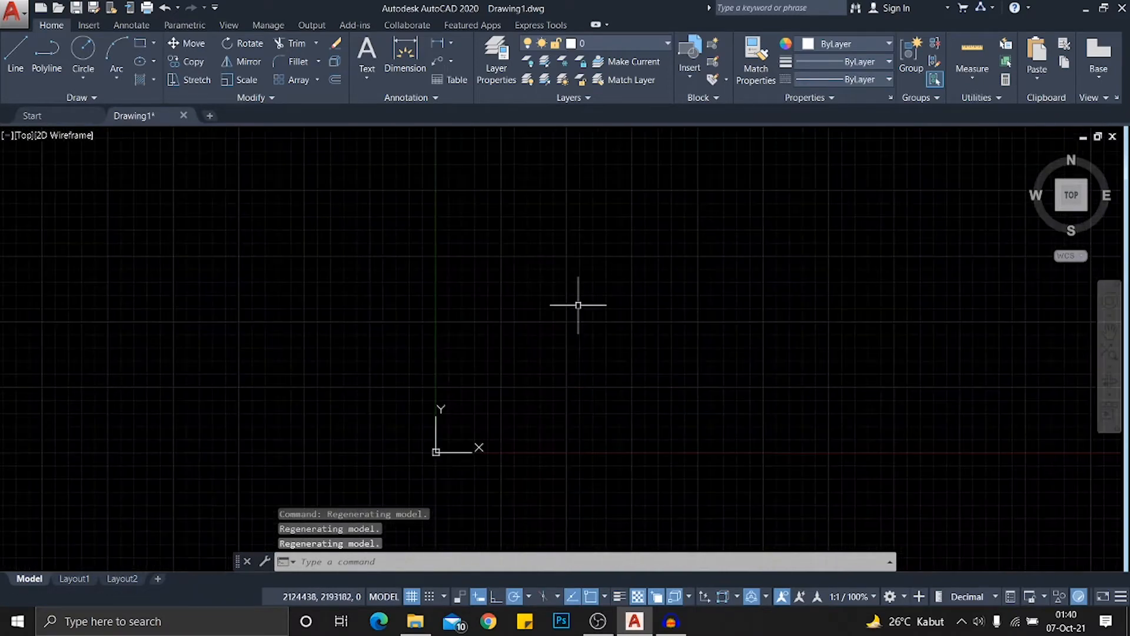
left_click(639, 322)
scroll(550, 251, "down", 4)
mouse_move(550, 251)
middle_mouse_down()
mouse_move(558, 315)
mouse_move(487, 234)
mouse_move(562, 308)
middle_mouse_up()
scroll(564, 305, "up", 4)
scroll(487, 234, "down", 2)
scroll(560, 308, "down", 2)
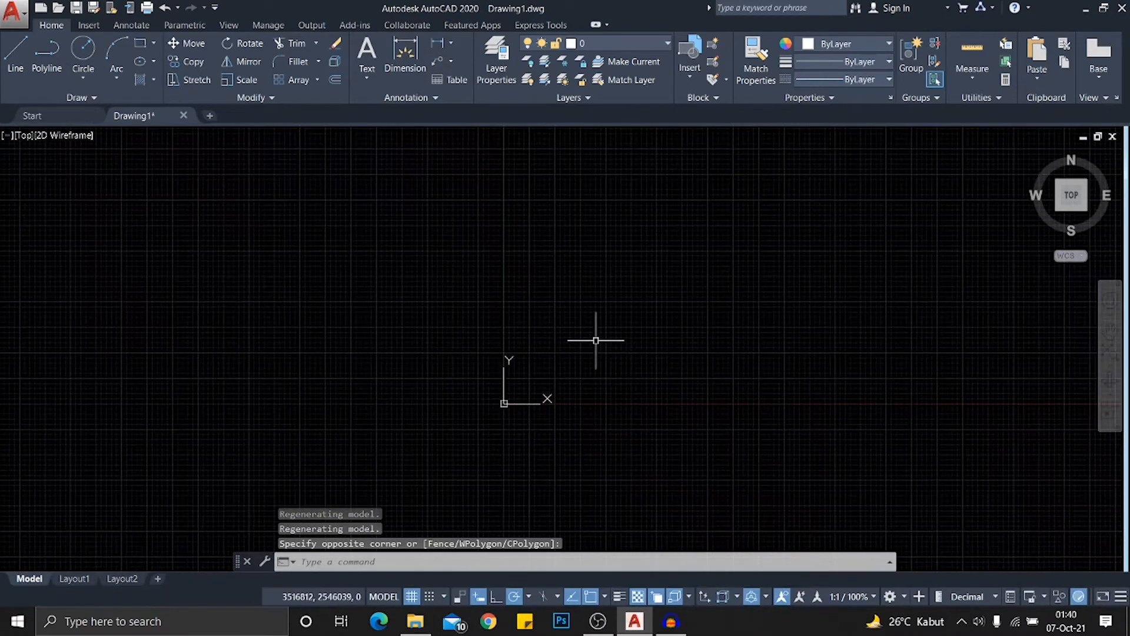
left_click(618, 346)
left_click(561, 273)
scroll(564, 276, "down", 2)
scroll(545, 318, "up", 4)
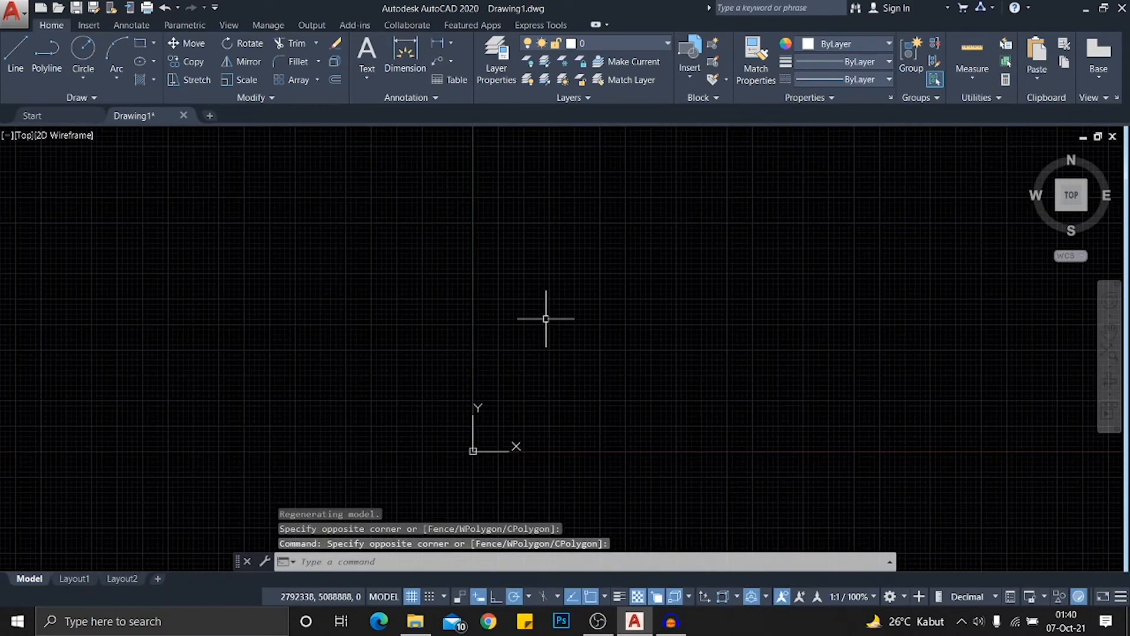
scroll(531, 357, "down", 2)
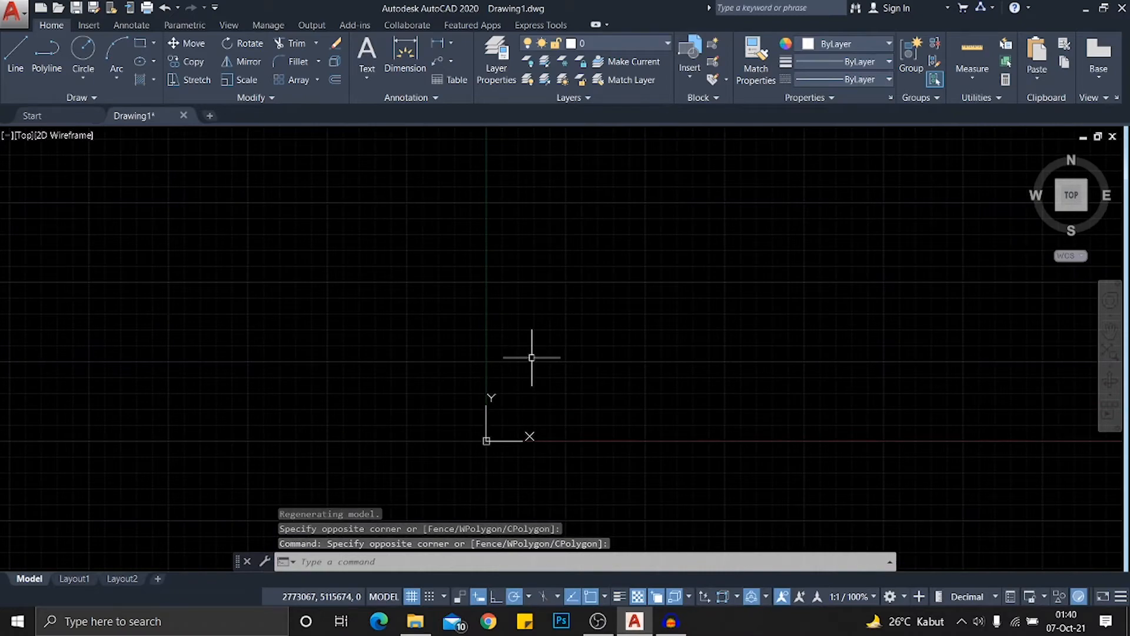
scroll(539, 333, "down", 3)
scroll(540, 325, "up", 5)
left_click(558, 252)
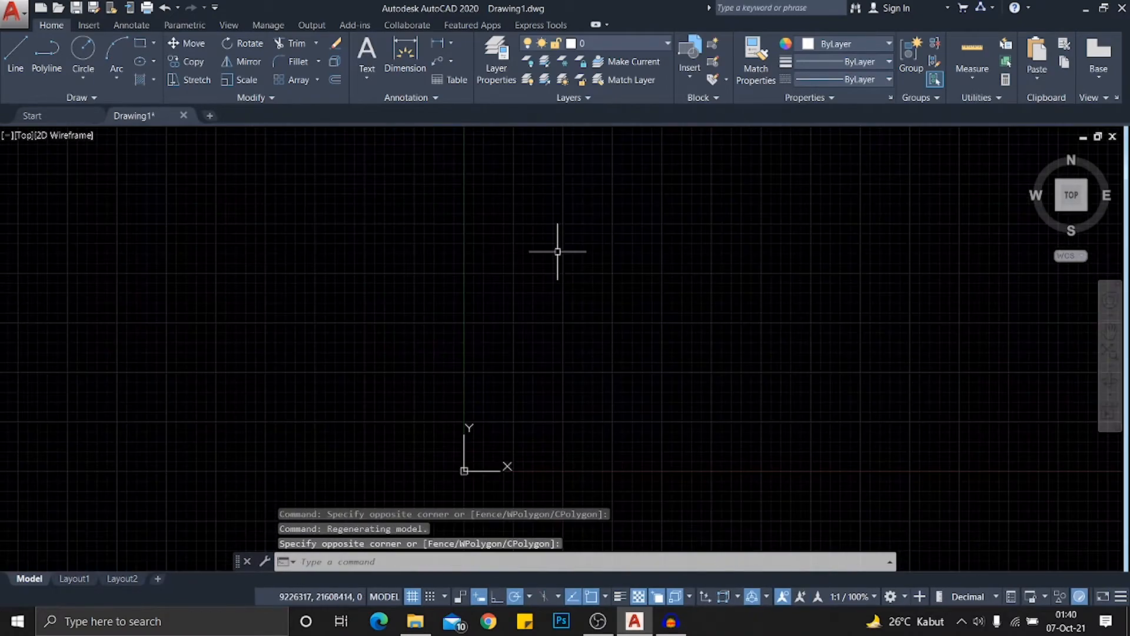
scroll(557, 253, "down", 3)
scroll(517, 302, "up", 3)
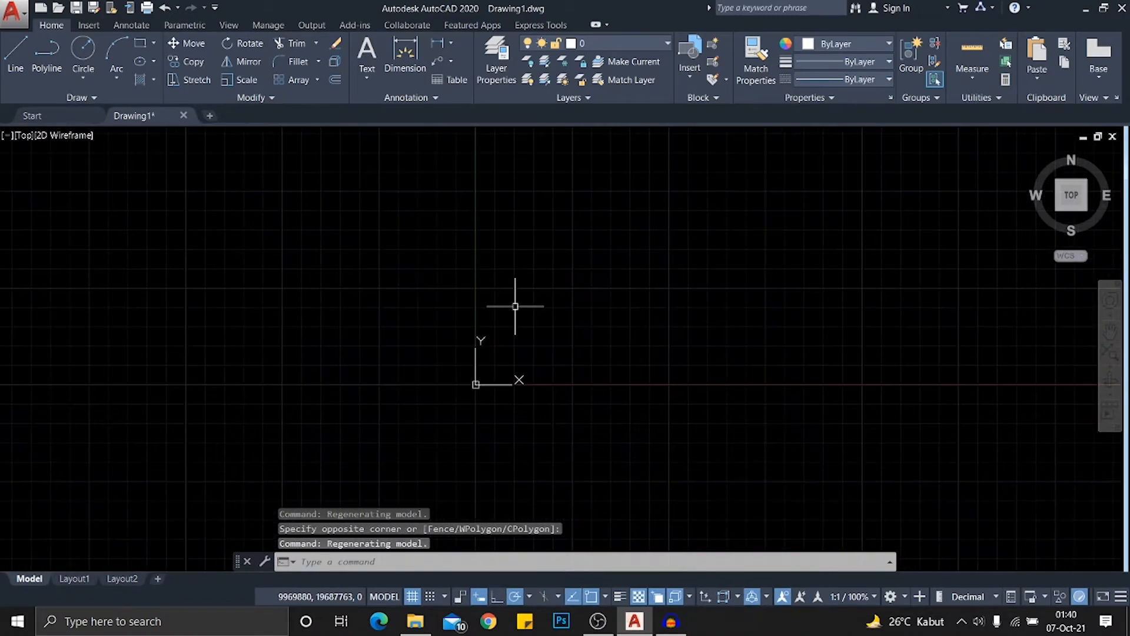
scroll(518, 265, "down", 3)
scroll(538, 313, "up", 2)
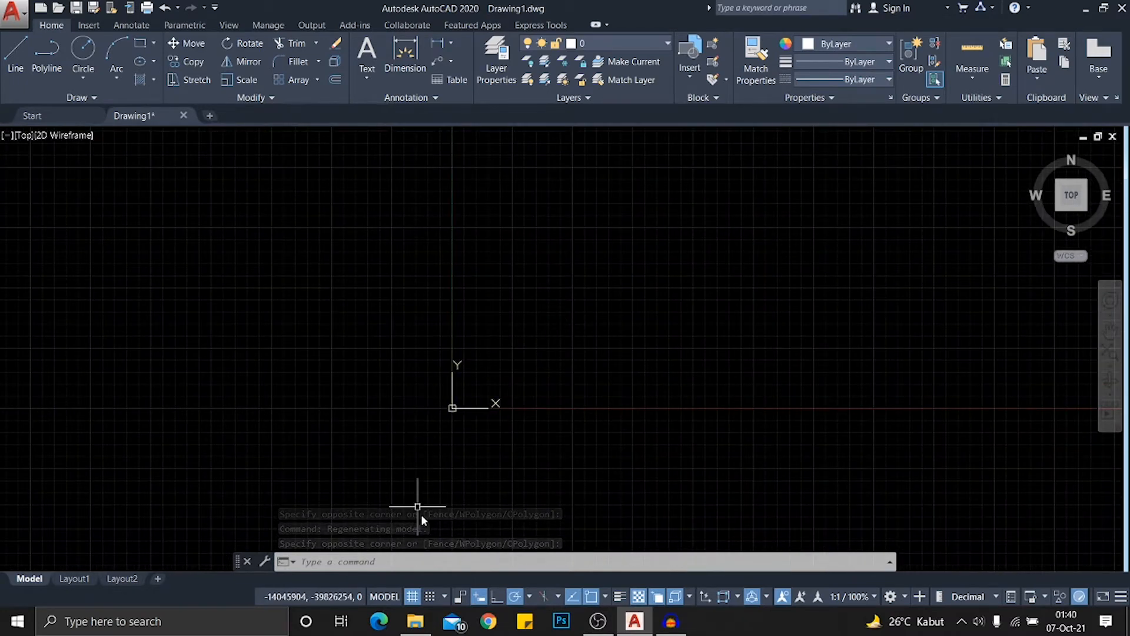
Turn off the grid display in the drawing area
left_click(412, 596)
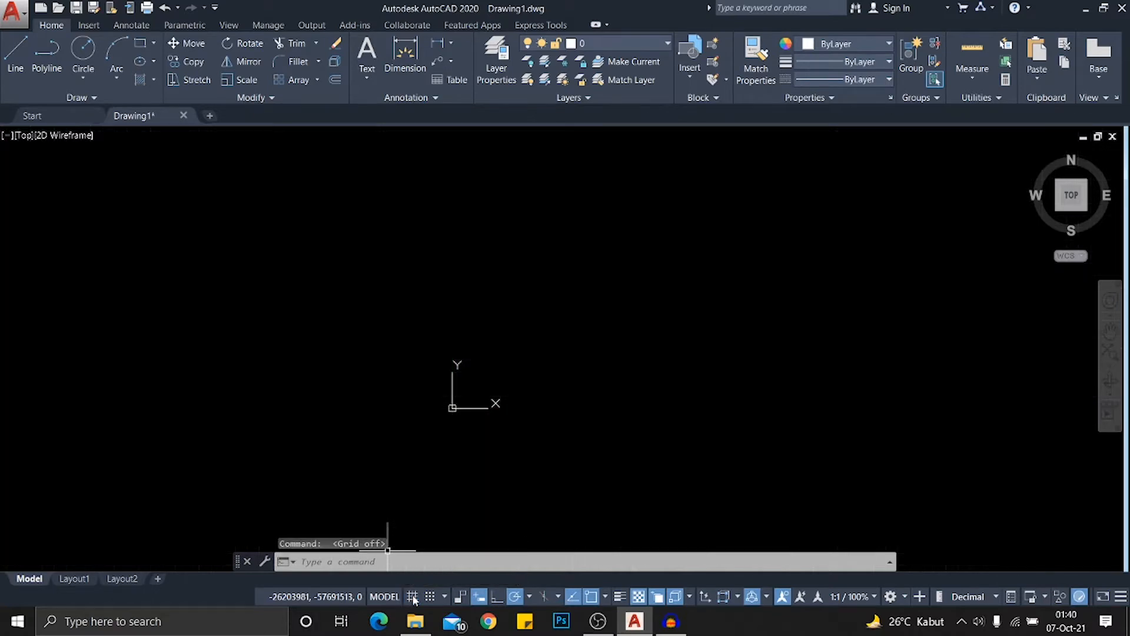
left_click(412, 596)
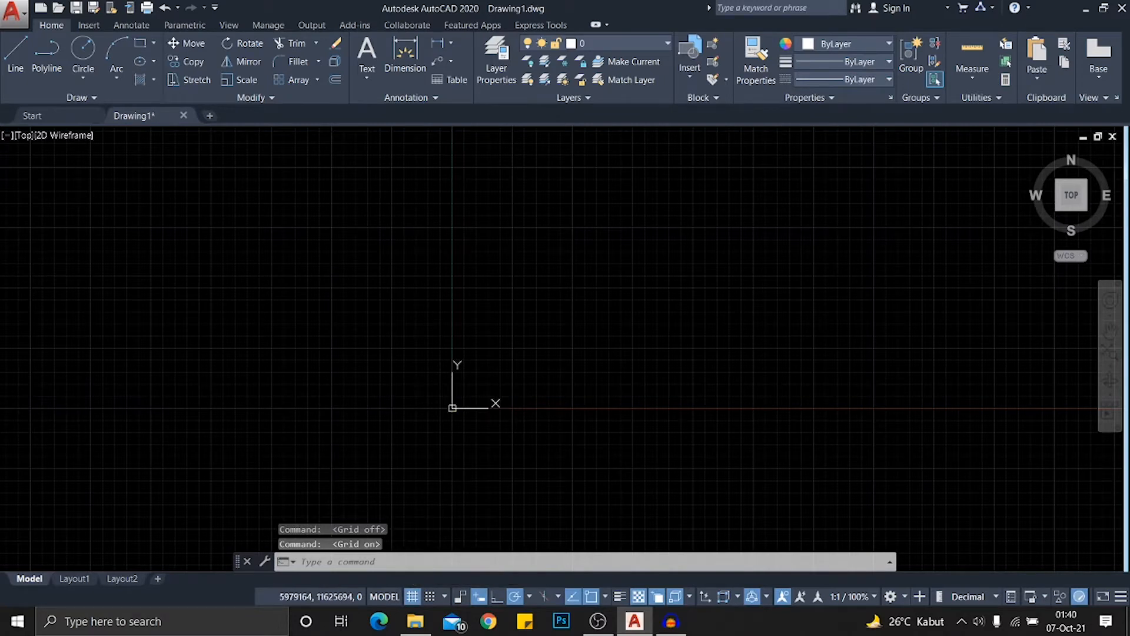
key("F7")
scroll(483, 332, "down", 3)
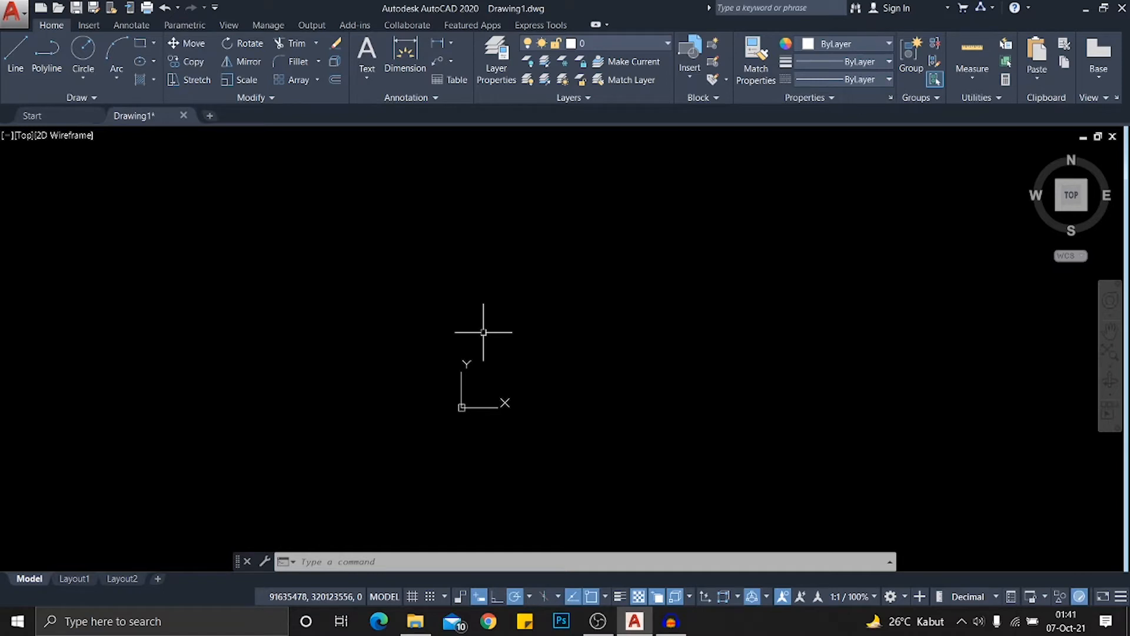
scroll(422, 278, "up", 2)
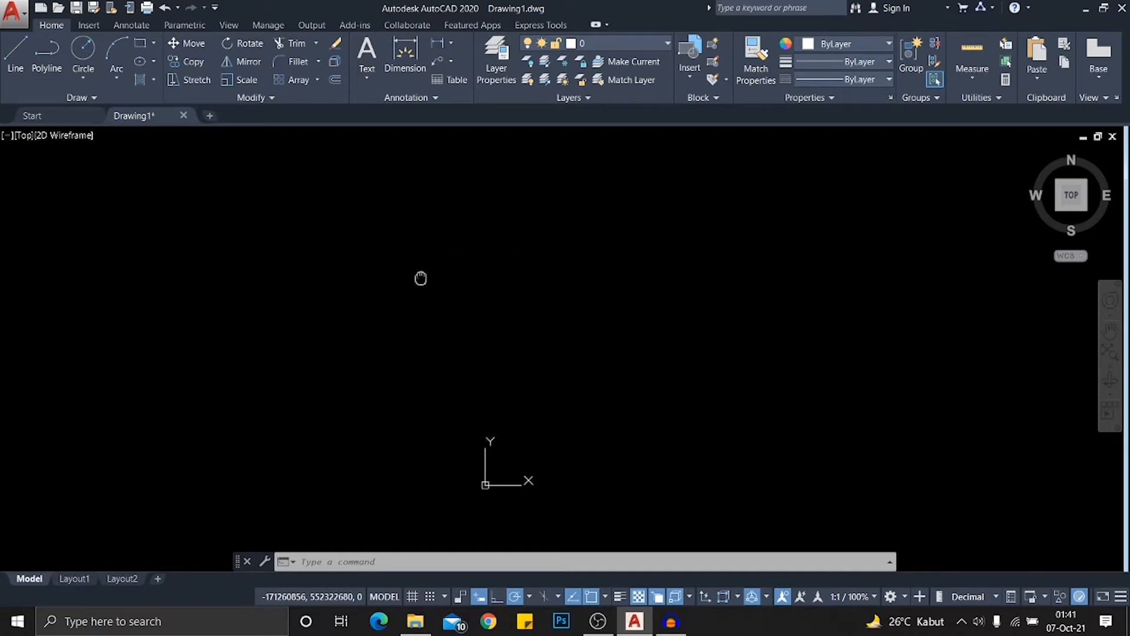
scroll(442, 316, "down", 3)
mouse_move(422, 278)
middle_mouse_down()
mouse_move(408, 339)
mouse_move(353, 285)
middle_mouse_up()
scroll(352, 302, "up", 2)
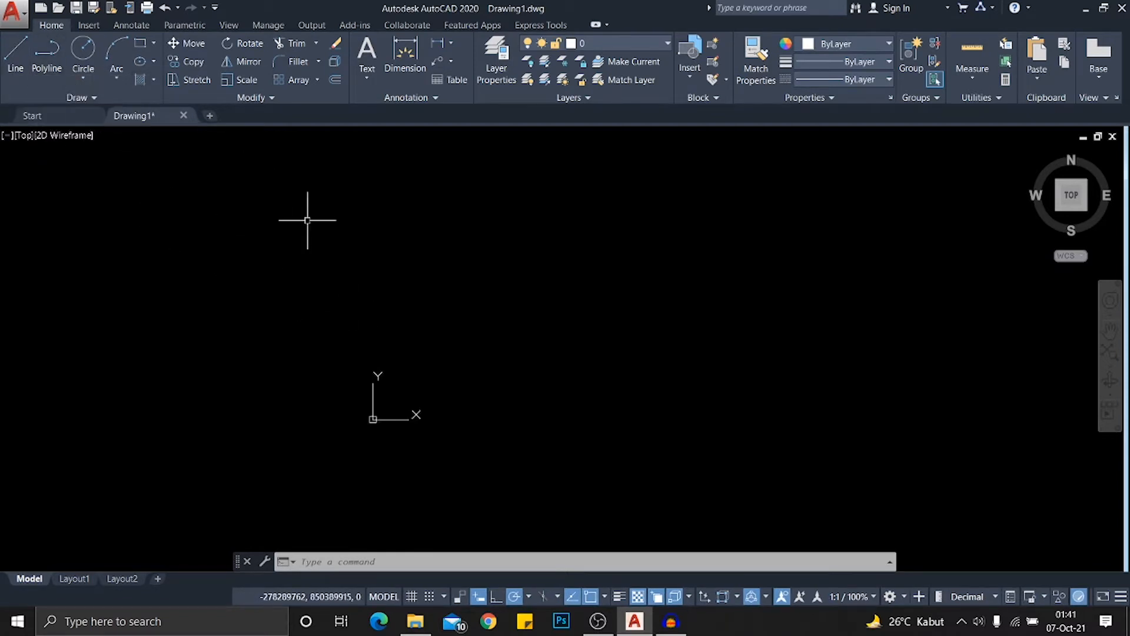
scroll(279, 277, "up", 2)
scroll(267, 246, "down", 1)
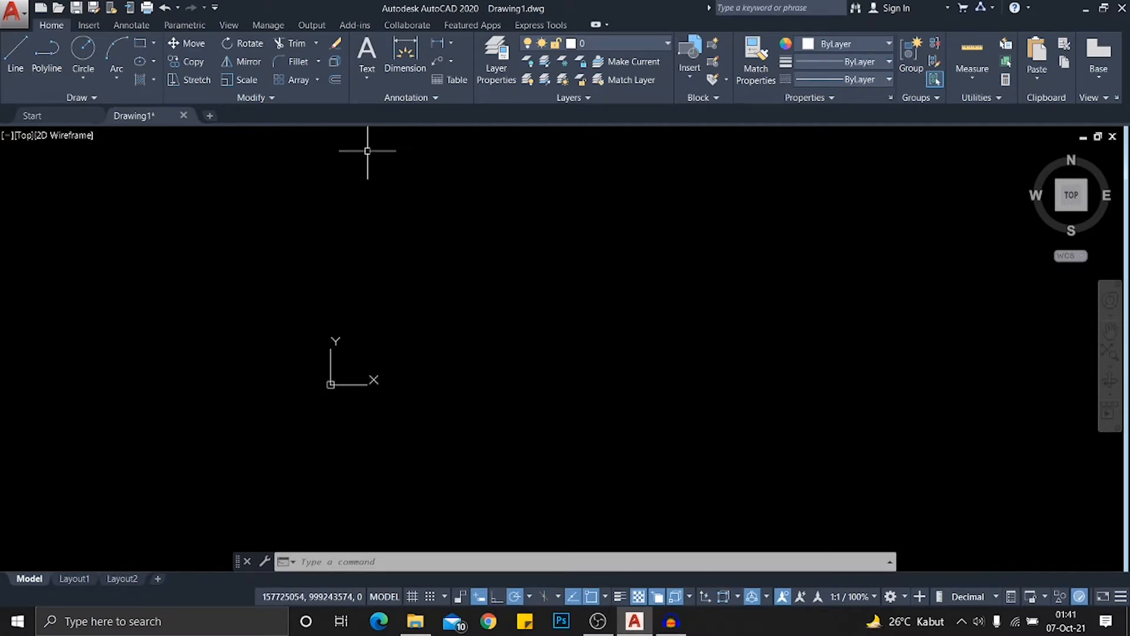
Draw a single horizontal line freehand above the origin with the Line command, running in the positive X direction
left_click(16, 56)
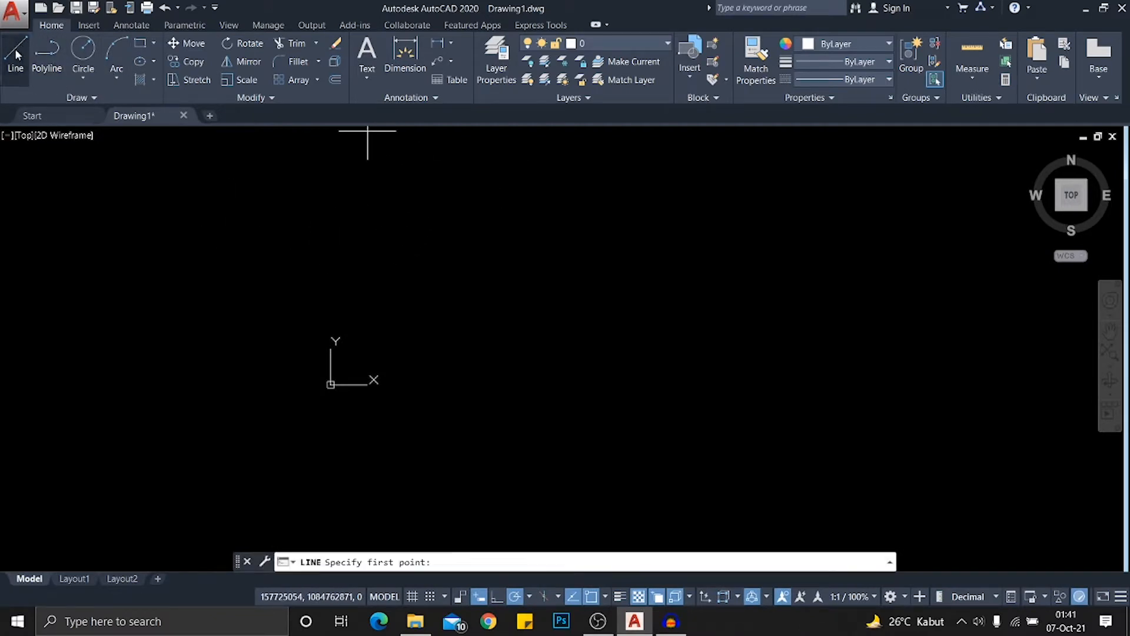
left_click(362, 244)
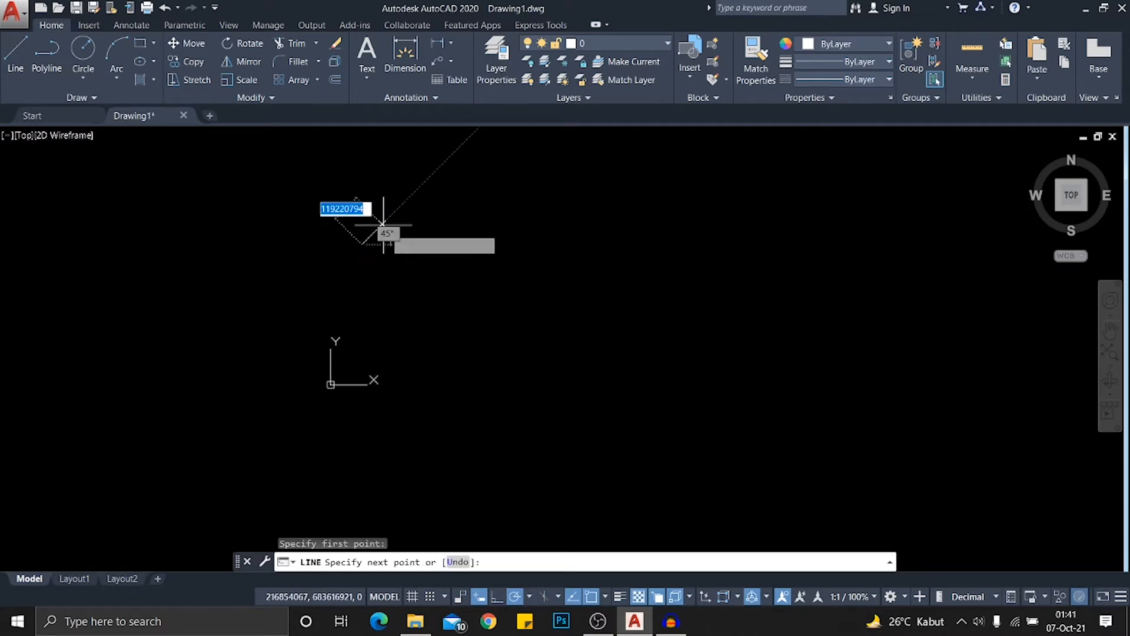
scroll(376, 218, "up", 2)
middle_click_drag(363, 227, 417, 253)
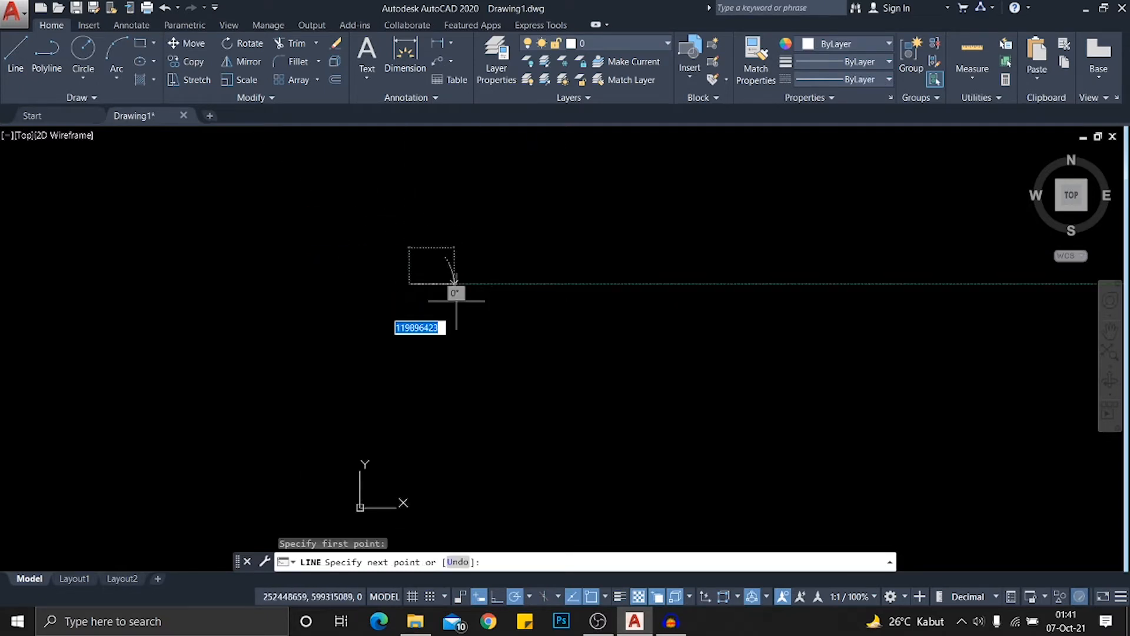
scroll(415, 295, "up", 2)
scroll(431, 272, "down", 2)
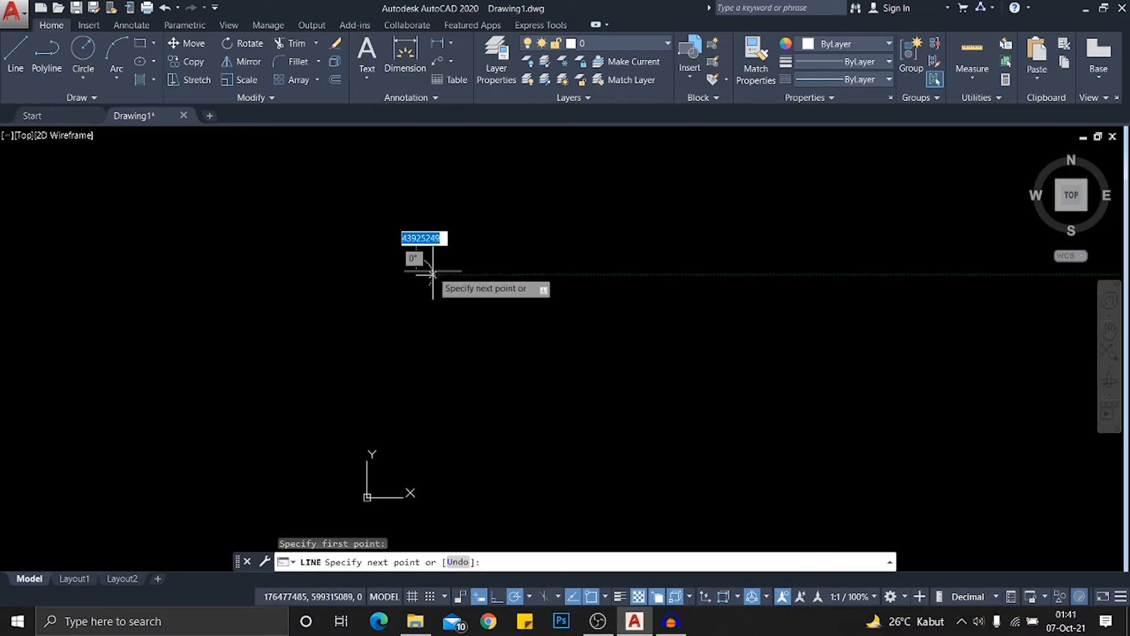
middle_click_drag(431, 272, 424, 303)
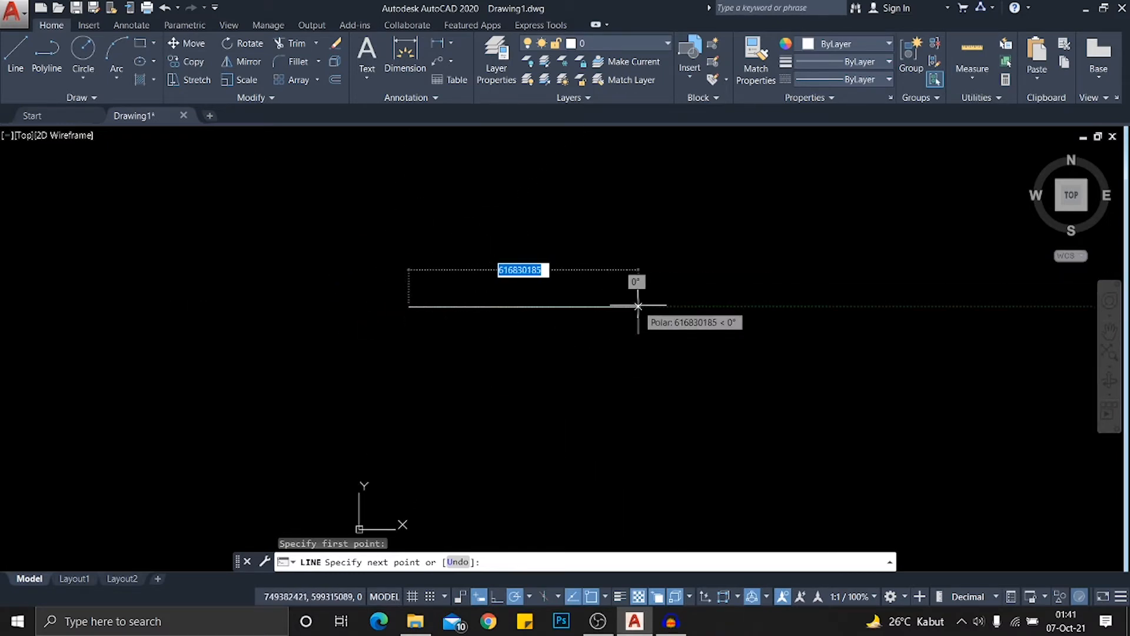
middle_click_drag(553, 262, 569, 296)
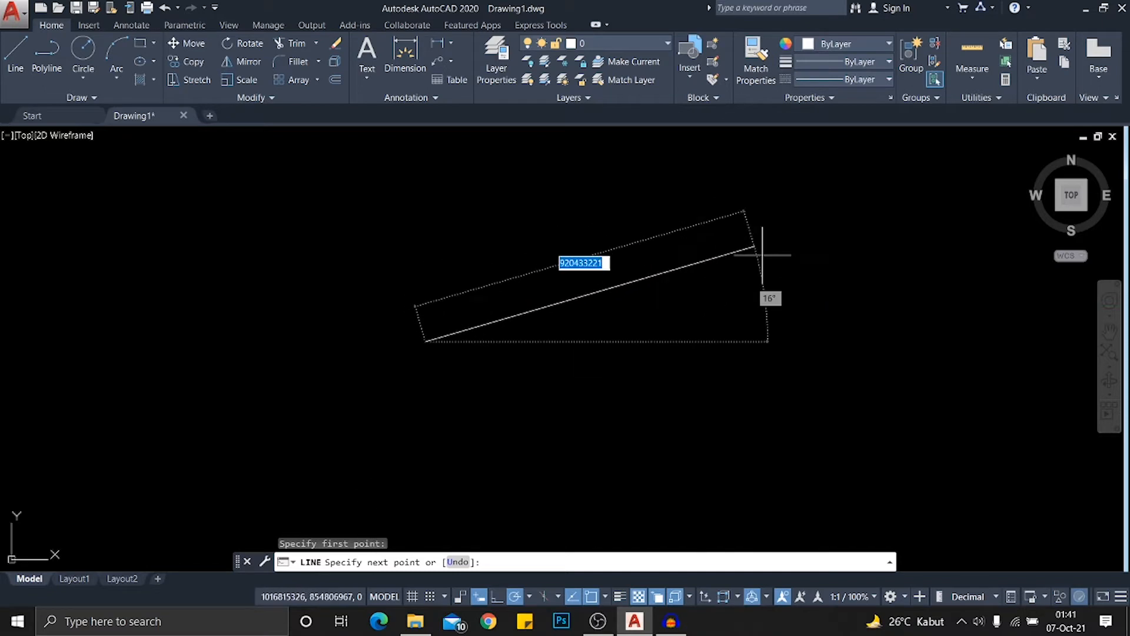
left_click(766, 341)
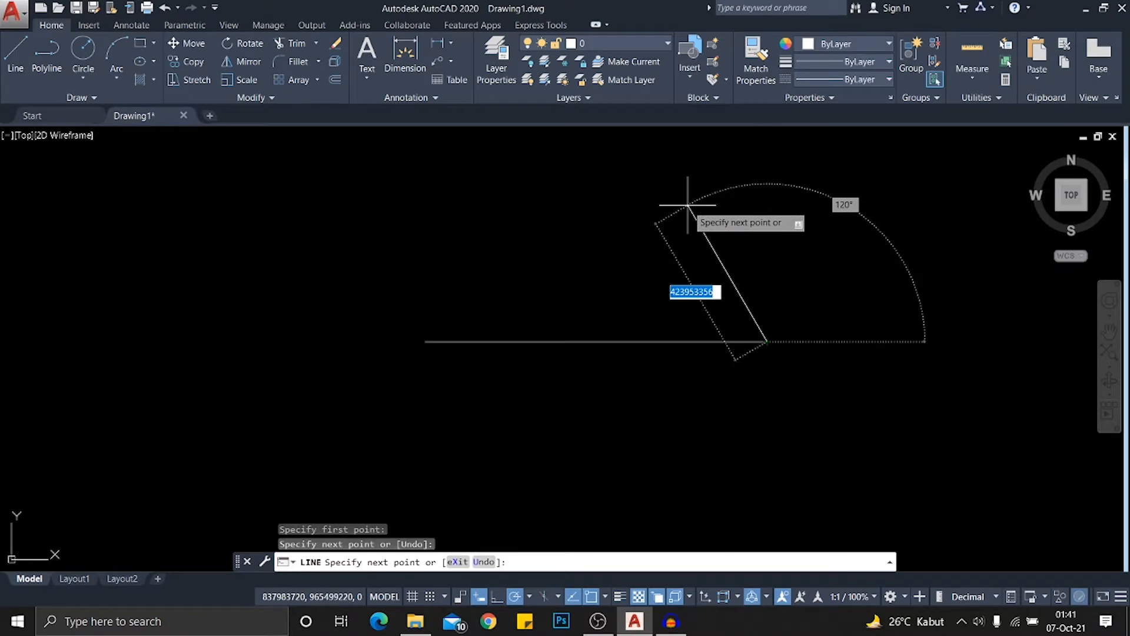
key("Return")
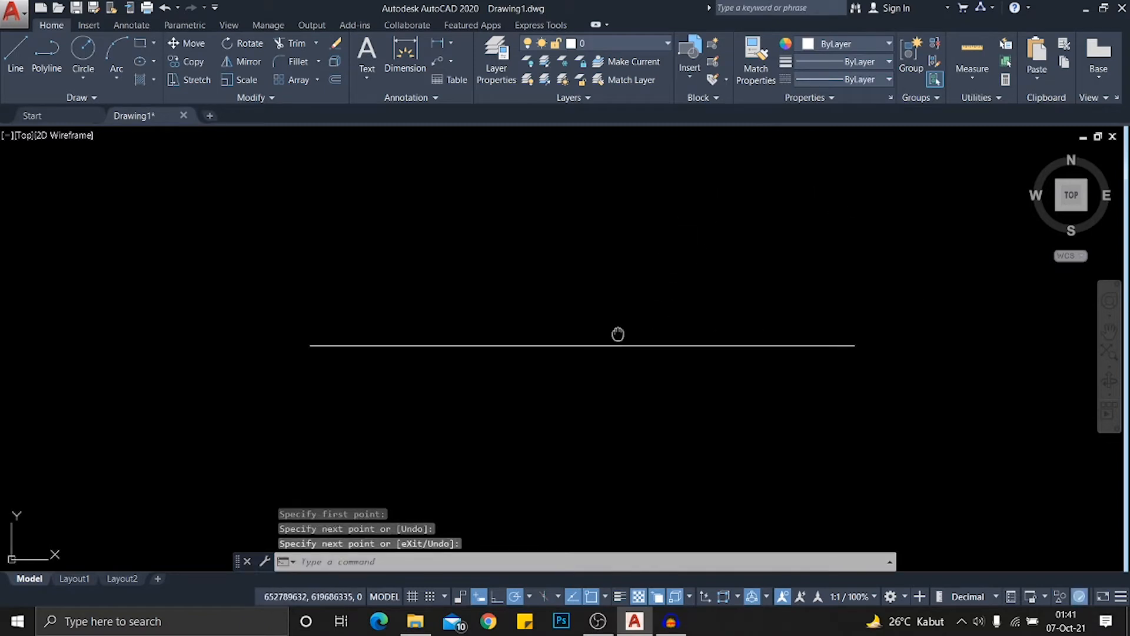
Select the freehand horizontal line with a selection window and erase it
scroll(616, 336, "up", 2)
scroll(634, 329, "down", 6)
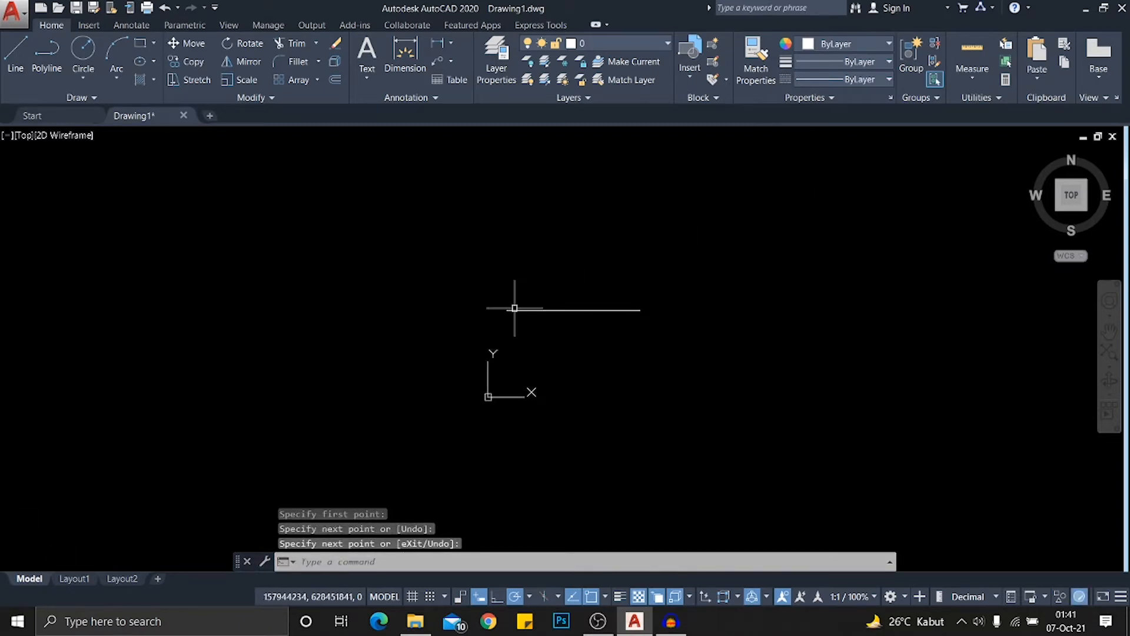
left_click(671, 333)
left_click(460, 264)
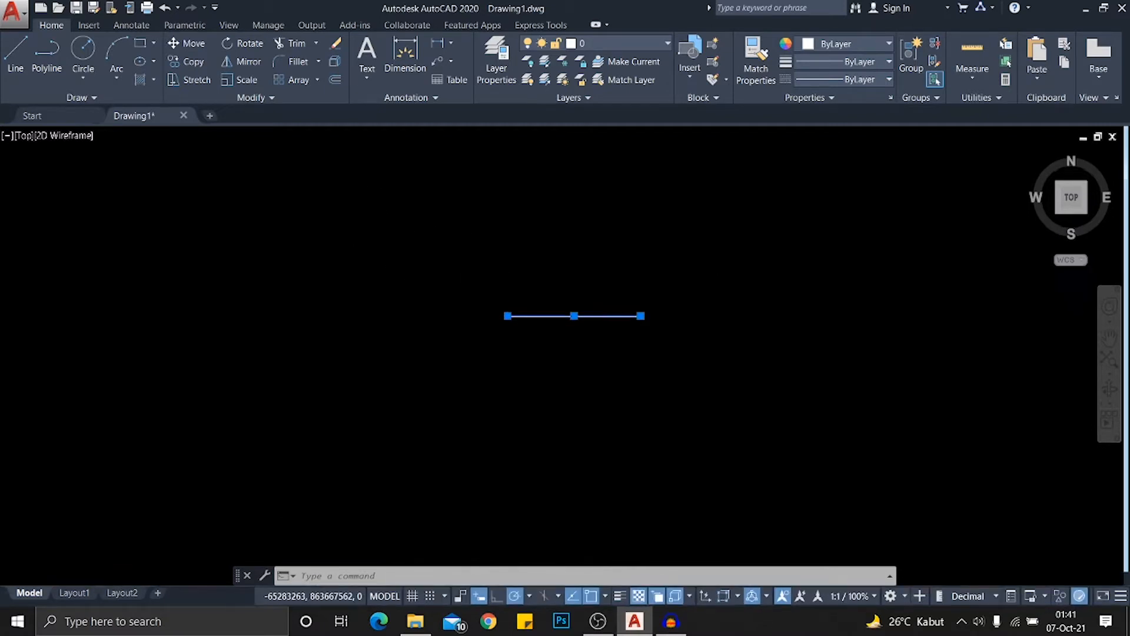
type("E")
key("Return")
Draw a horizontal line 1000 mm long in the positive X direction from a point above the origin
scroll(484, 320, "up", 2)
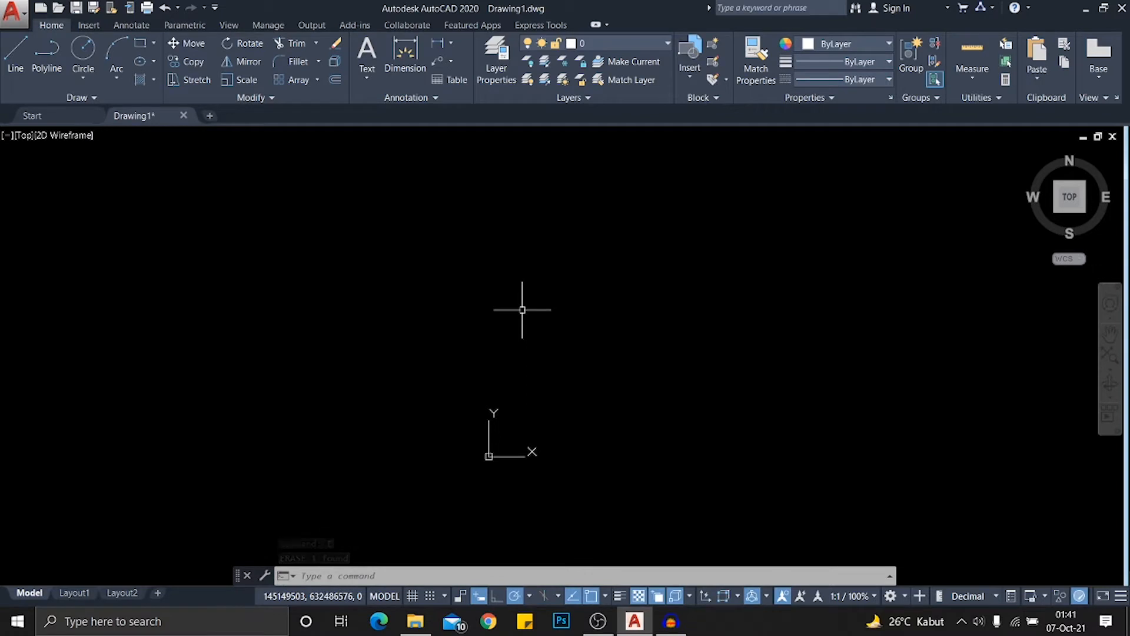
type("L")
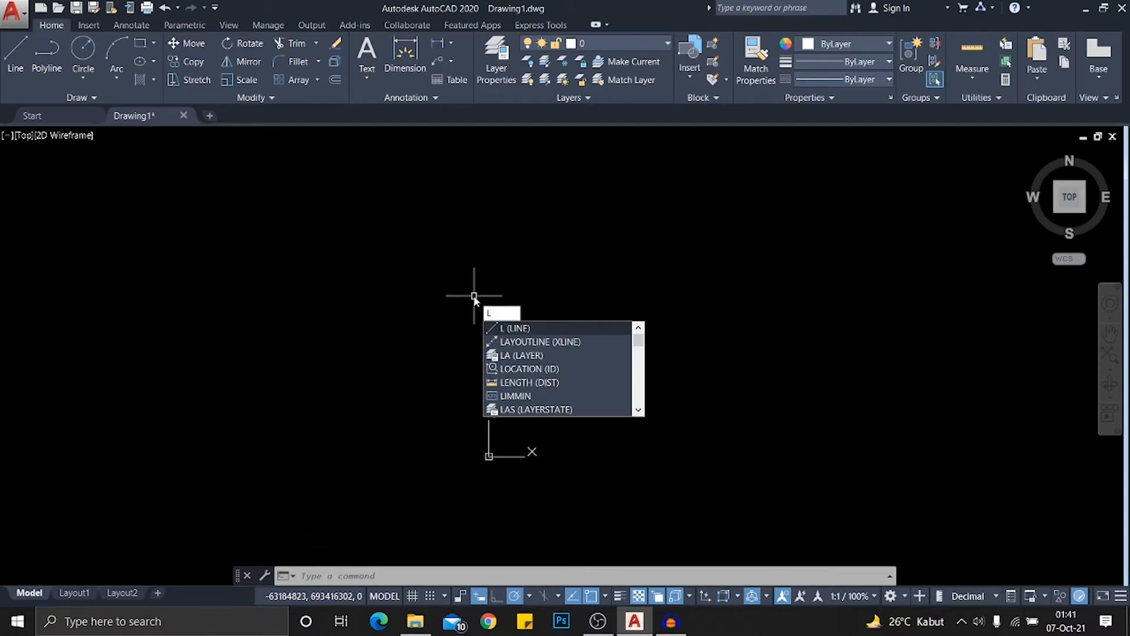
key("Return")
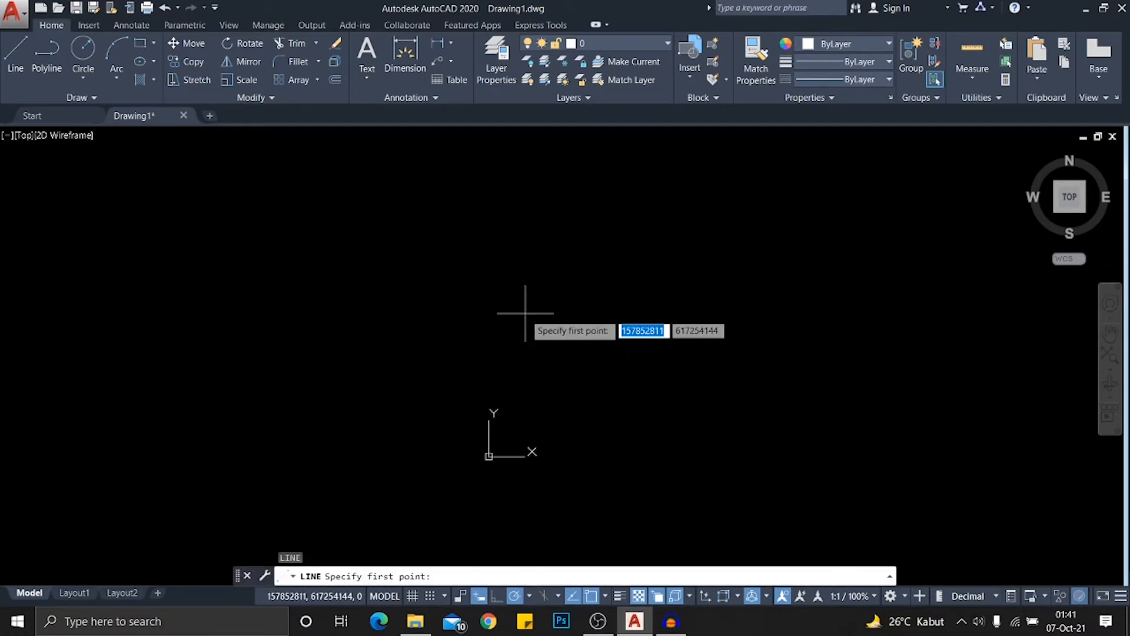
middle_click_drag(520, 339, 459, 319)
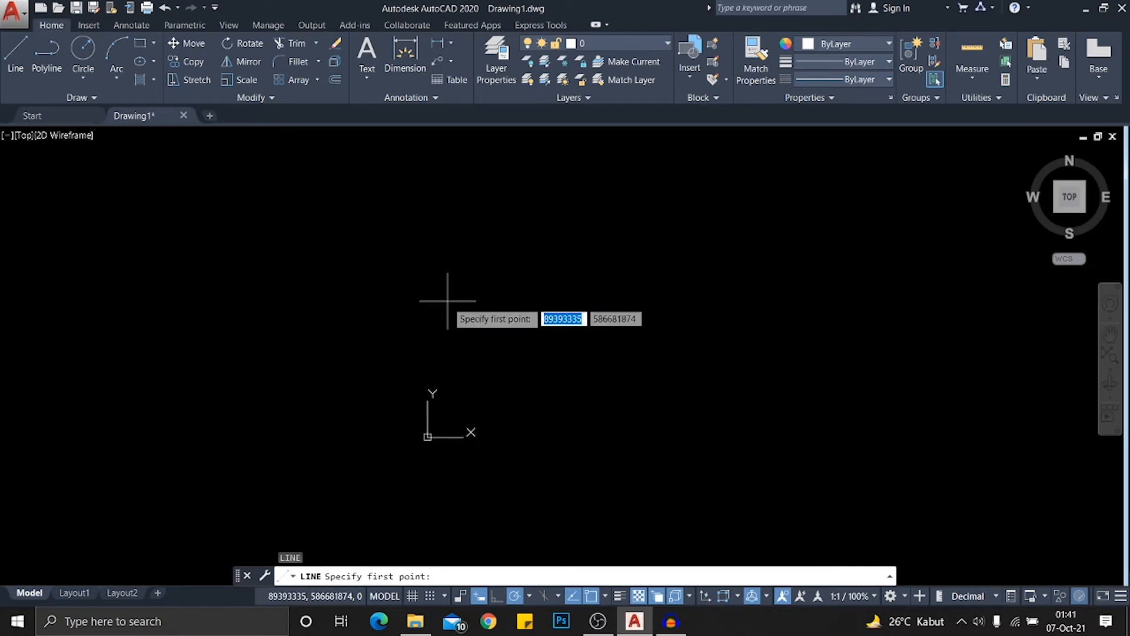
scroll(449, 304, "up", 2)
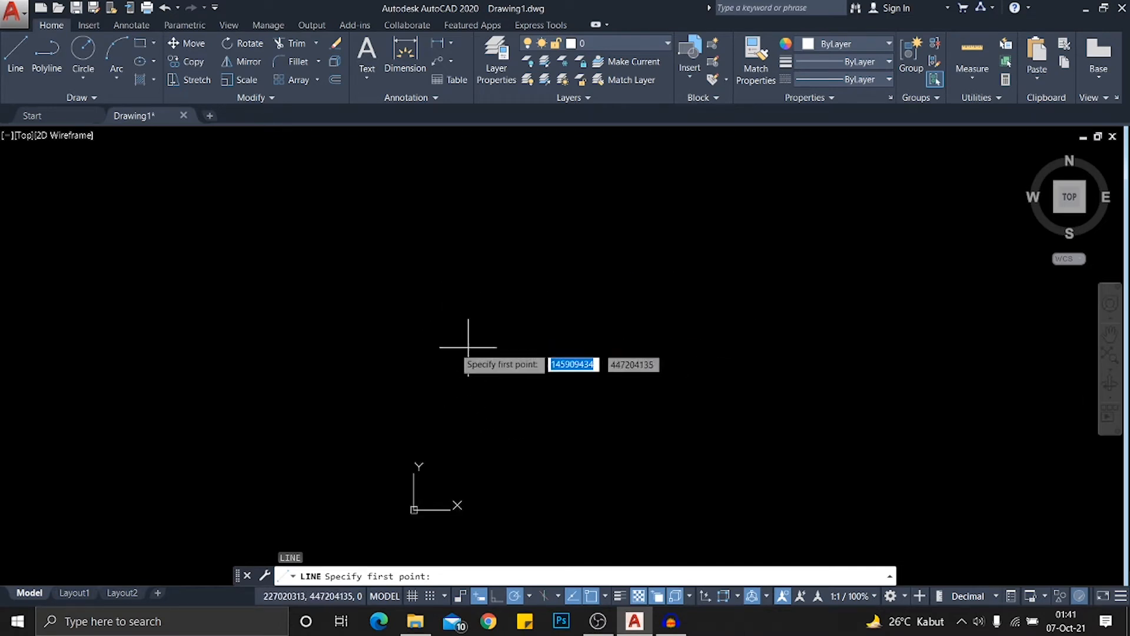
left_click(457, 317)
middle_click_drag(503, 318, 508, 359)
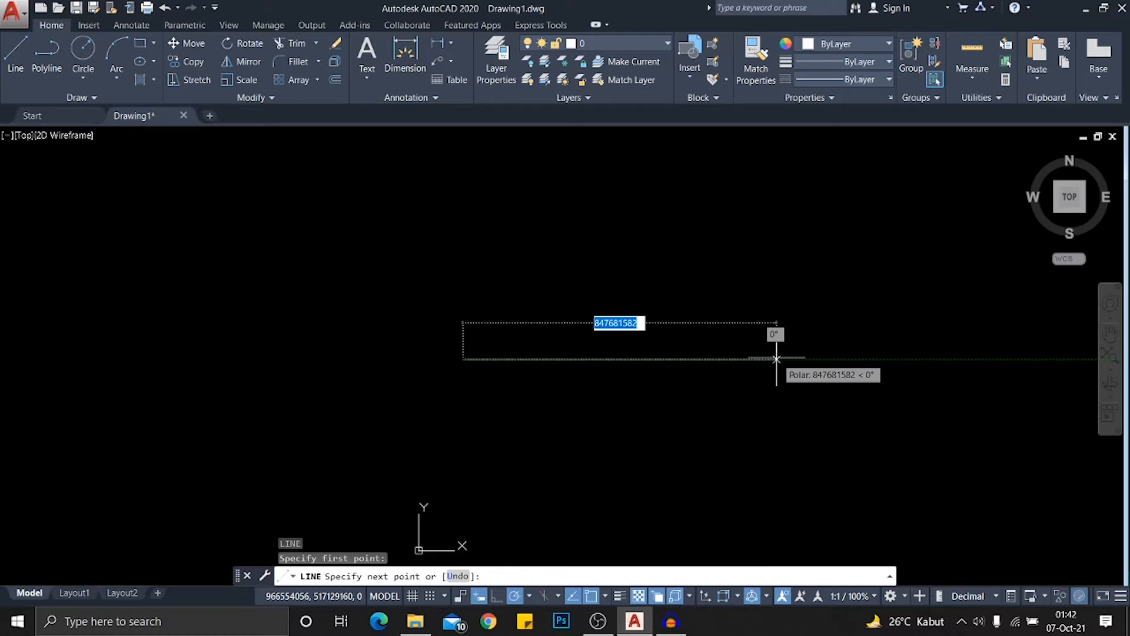
type("1000")
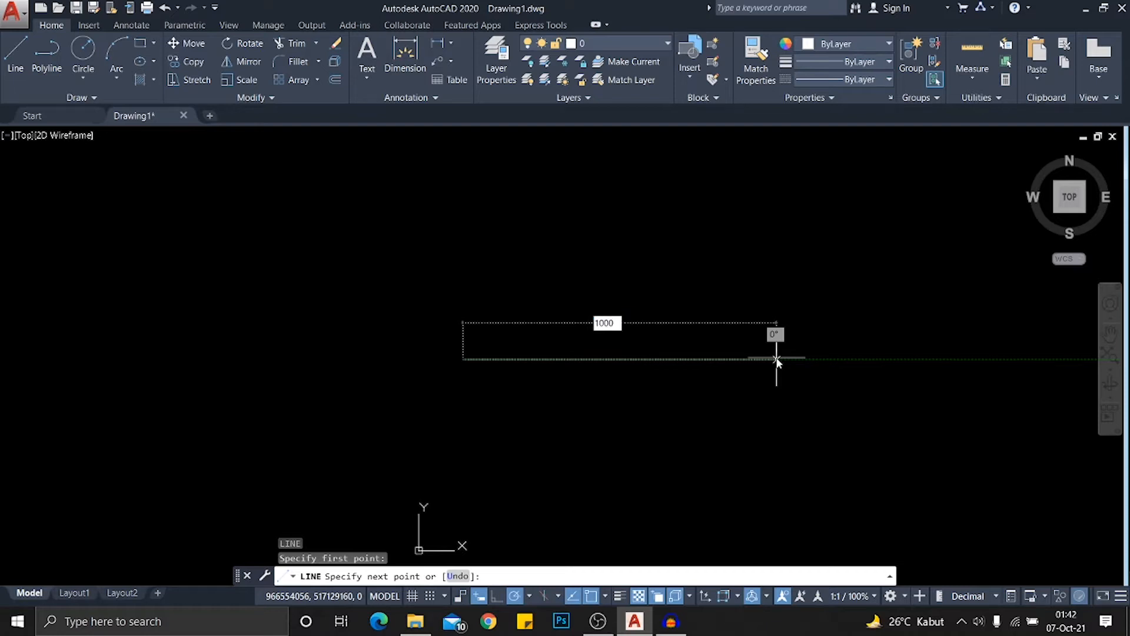
key("Return")
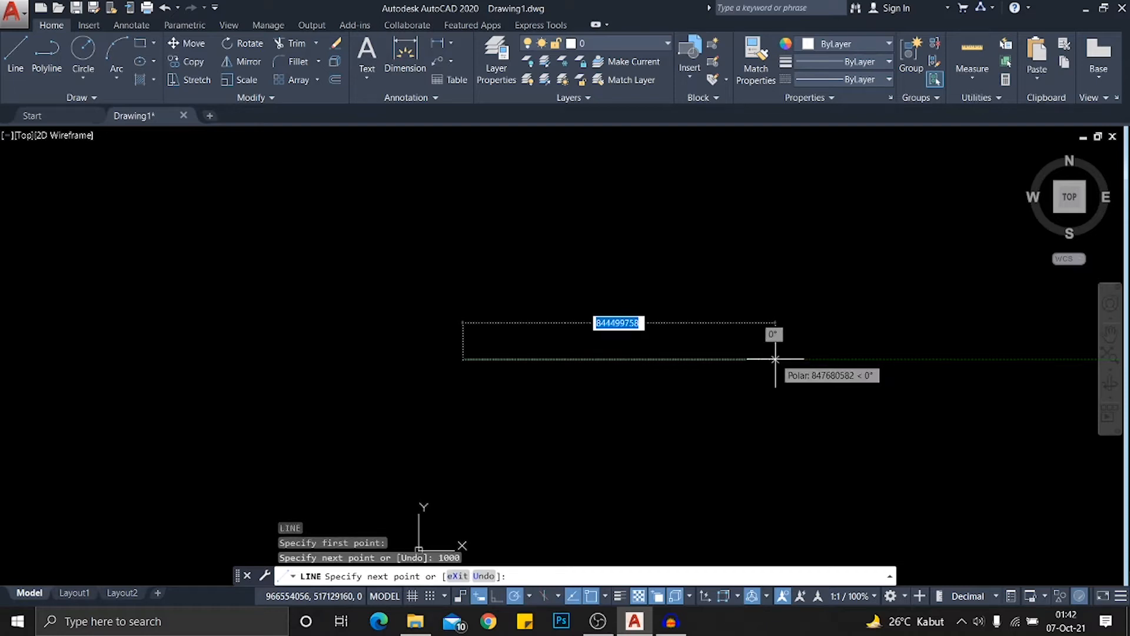
scroll(529, 312, "down", 5)
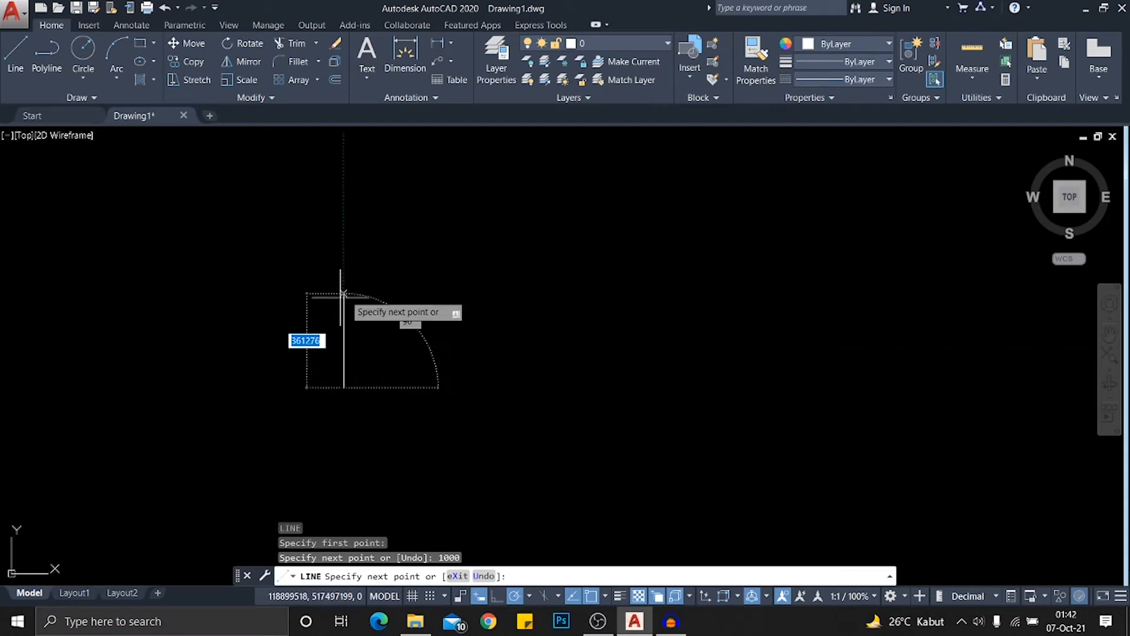
scroll(412, 380, "up", 5)
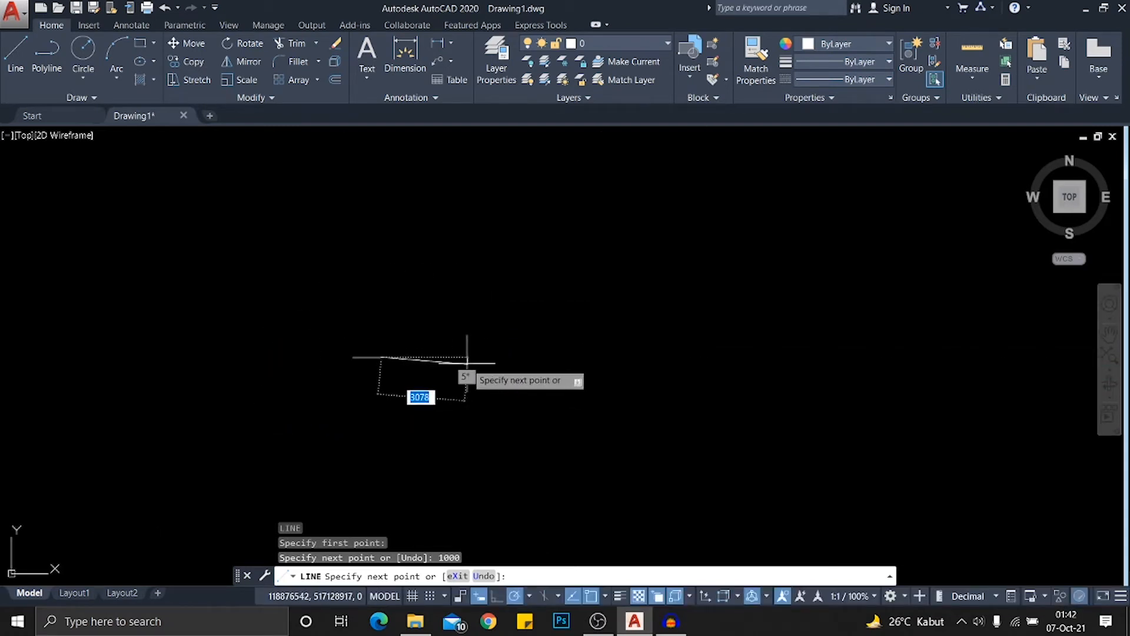
scroll(549, 352, "down", 3)
scroll(553, 318, "up", 3)
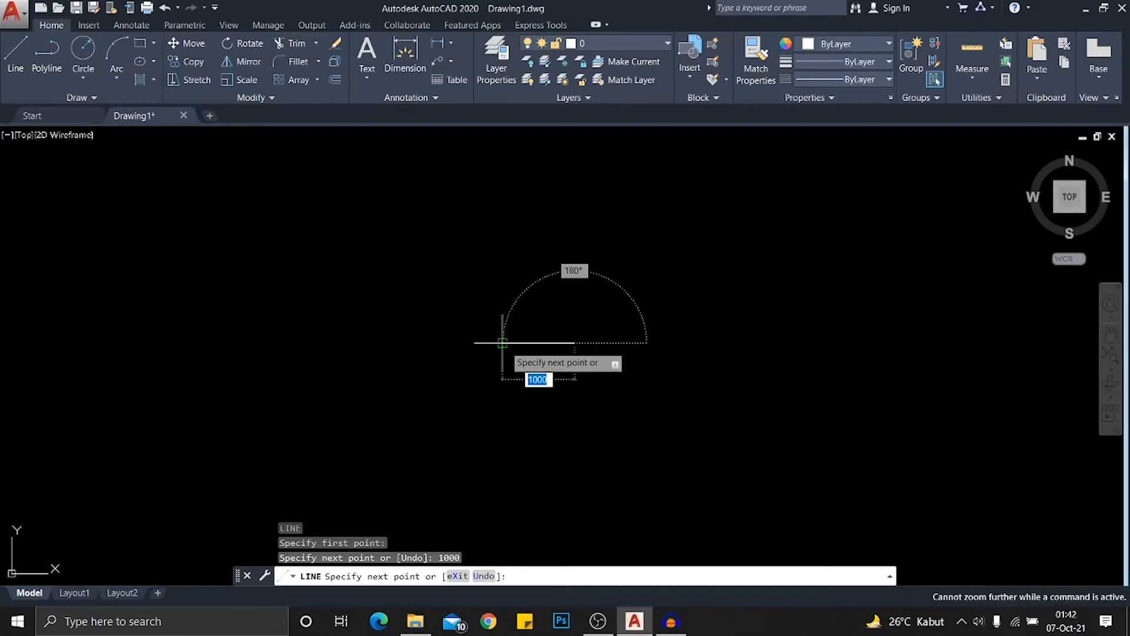
key("Escape")
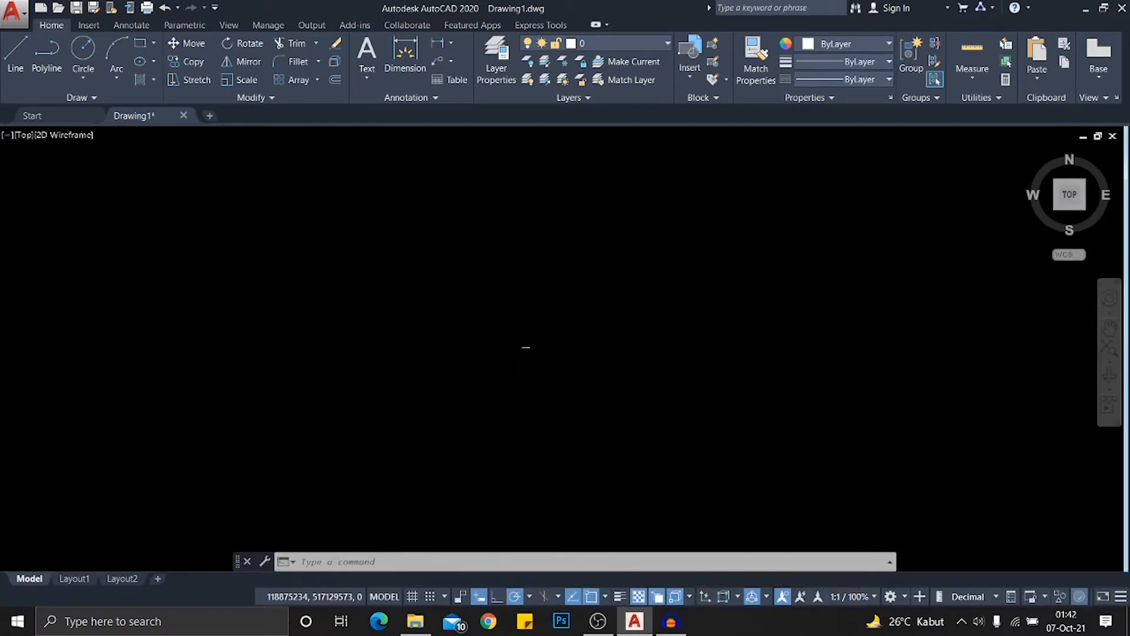
Move the 1000 mm line by its left endpoint to a free point closer to the origin, above and to its right
left_click(521, 346)
type("m")
key("Return")
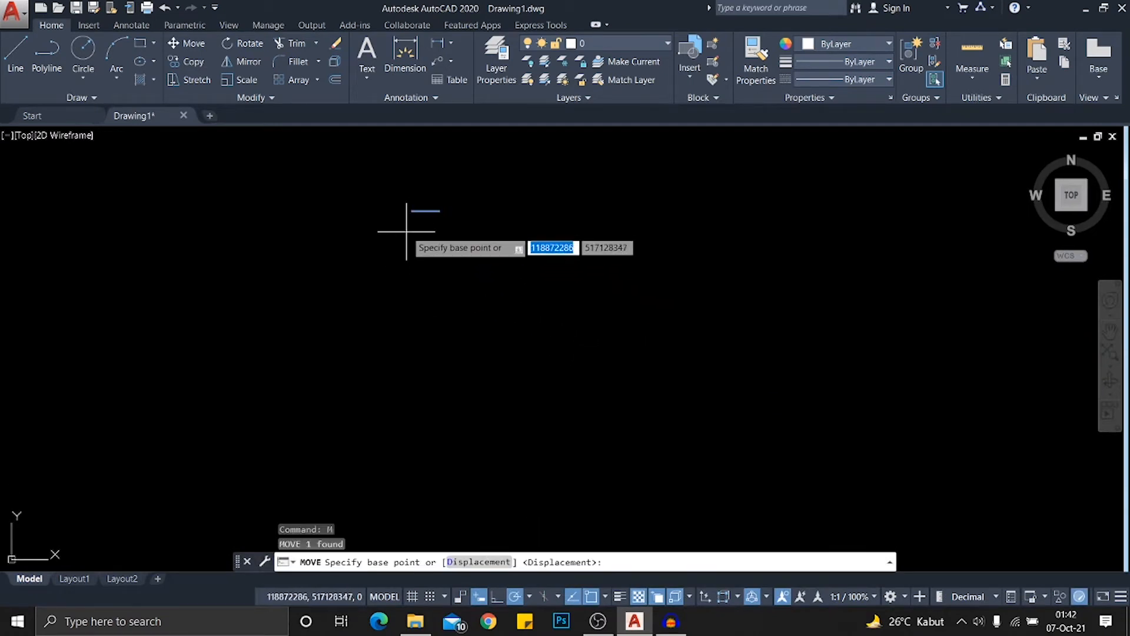
left_click(411, 211)
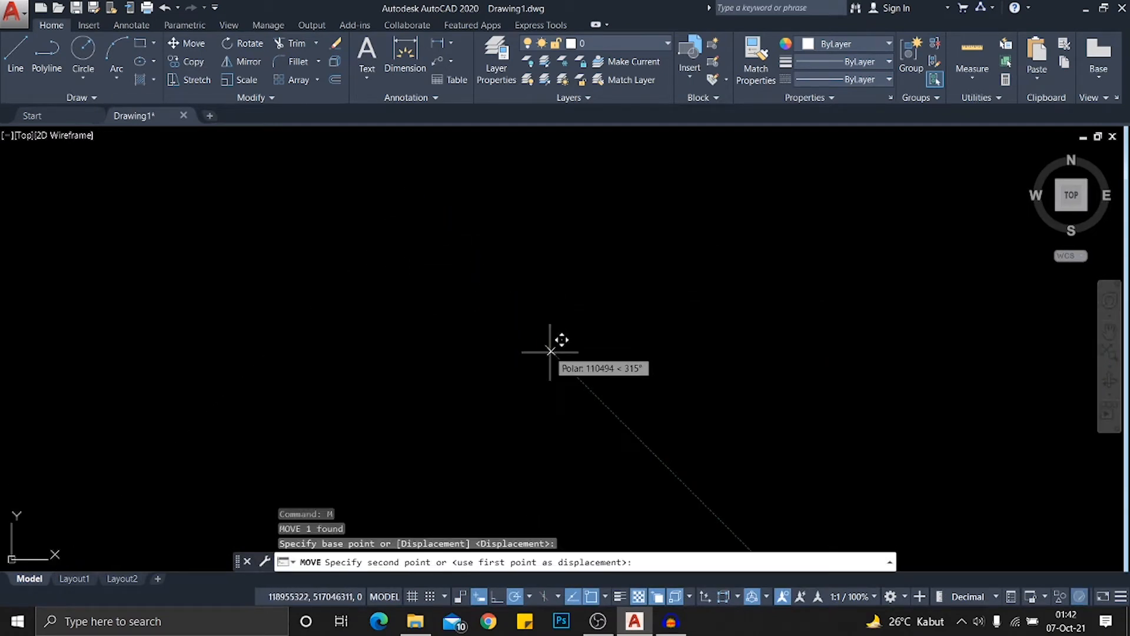
scroll(622, 273, "down", 5)
scroll(615, 324, "up", 6)
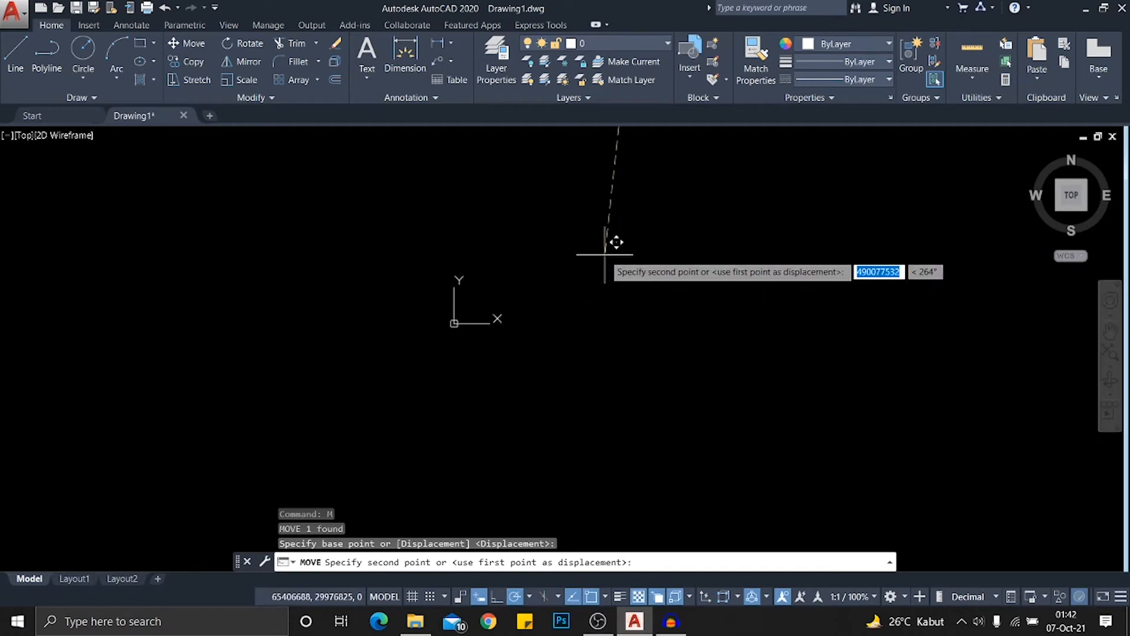
middle_click_drag(605, 252, 626, 305)
left_click(583, 272)
scroll(588, 267, "up", 6)
scroll(653, 222, "down", 5)
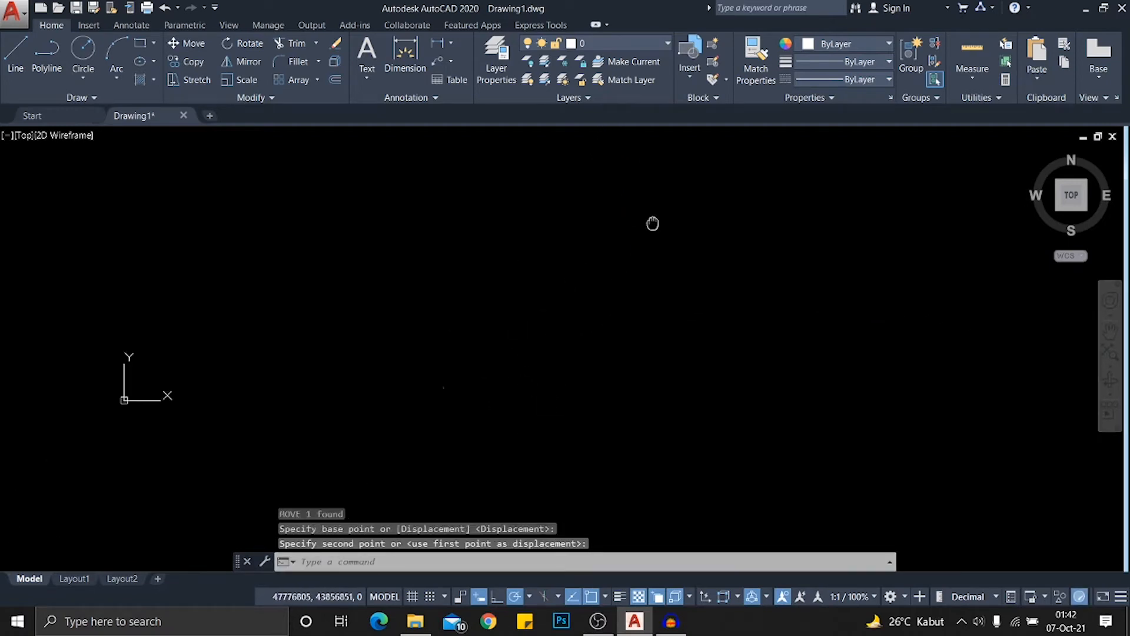
scroll(525, 338, "up", 5)
scroll(616, 245, "up", 7)
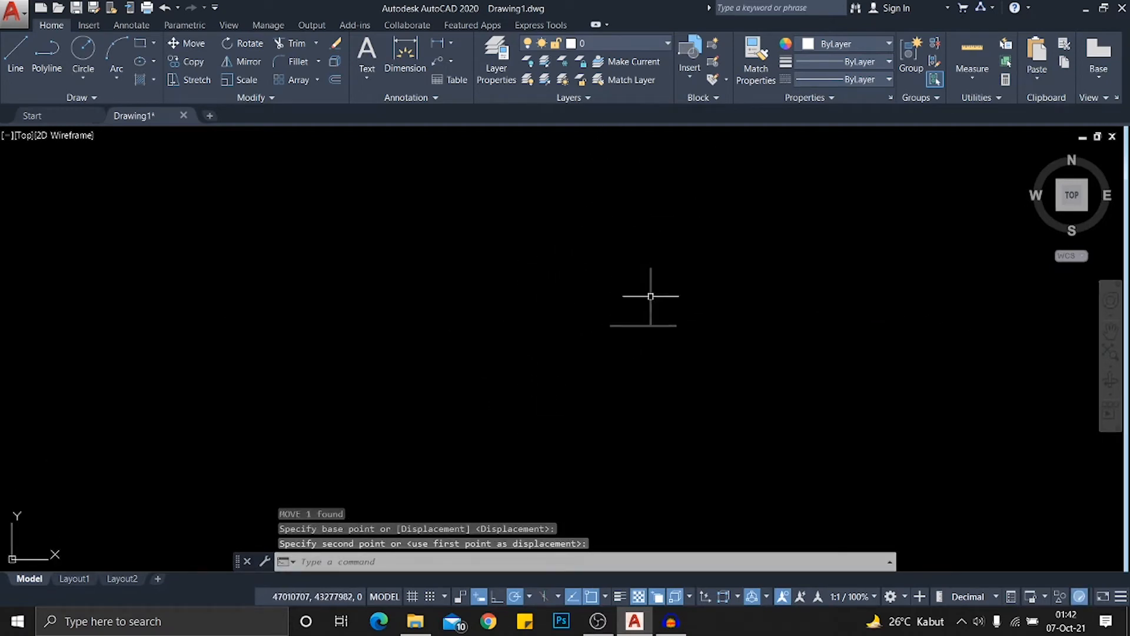
scroll(659, 301, "up", 2)
Practise selecting the line with crossing windows drawn from lower right to upper left, clearing the selection between attempts
left_click(758, 360)
left_click(601, 264)
scroll(649, 259, "down", 7)
mouse_move(644, 258)
middle_mouse_down()
mouse_move(480, 307)
mouse_move(675, 266)
middle_mouse_up()
scroll(496, 319, "up", 5)
left_click(712, 358)
left_click(590, 256)
key("Escape")
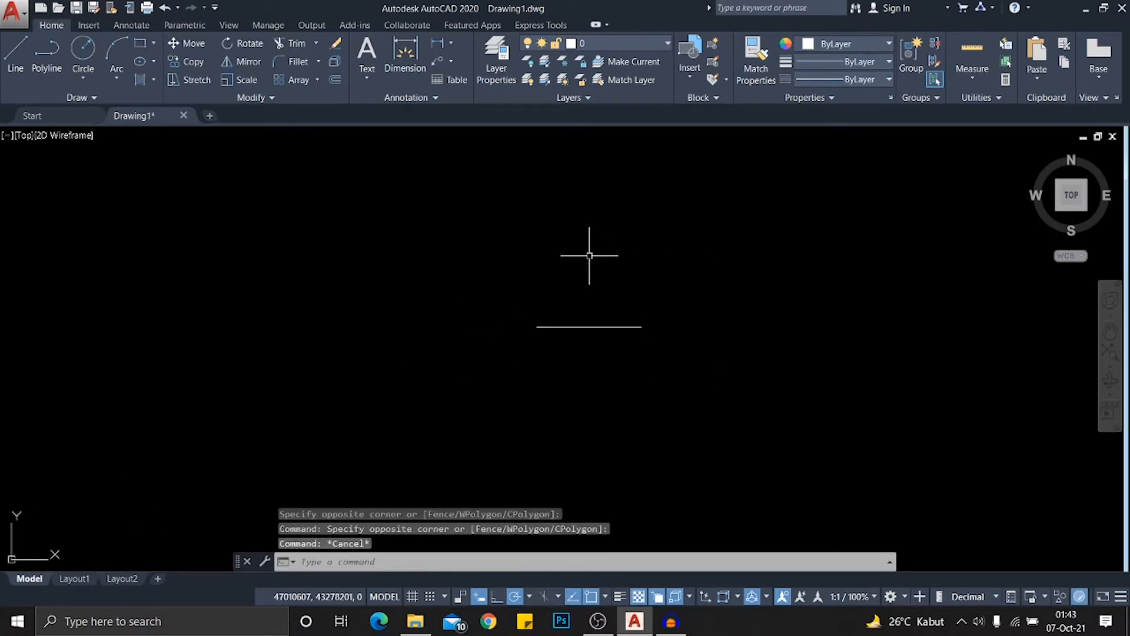
left_click(689, 365)
left_click(575, 275)
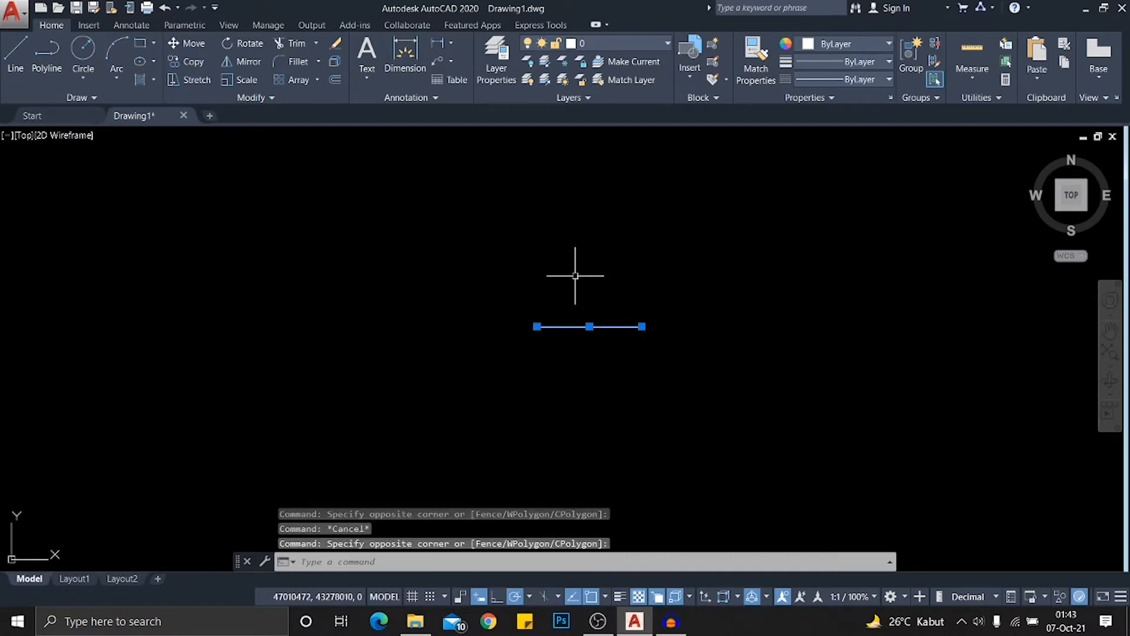
key("Escape")
left_click(682, 330)
left_click(556, 290)
scroll(555, 290, "down", 4)
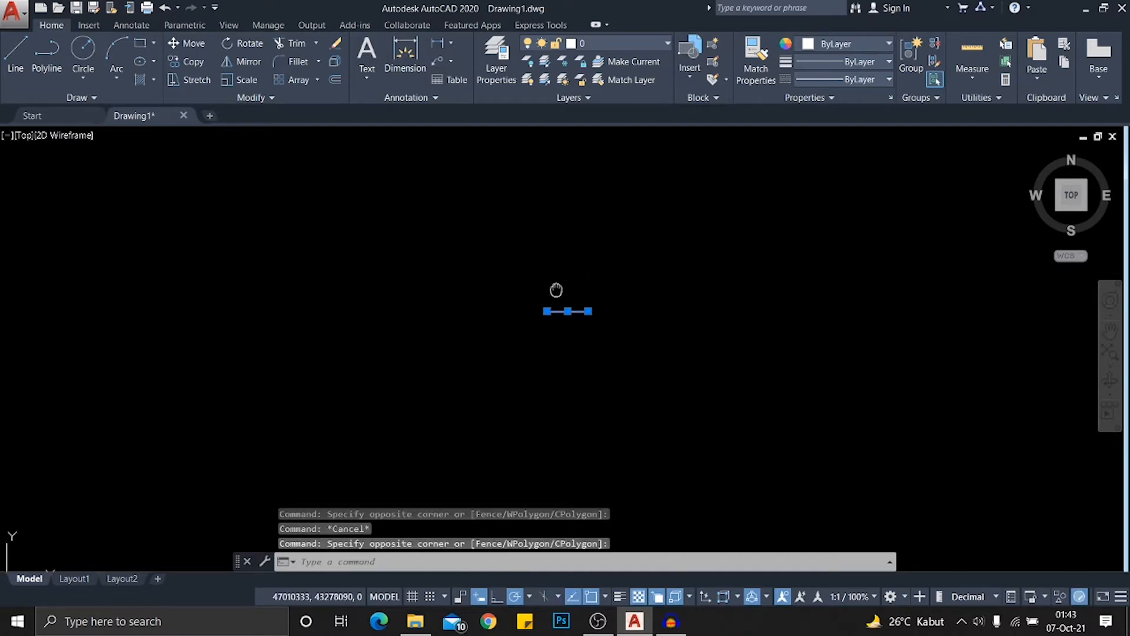
scroll(552, 294, "up", 2)
key("Escape")
left_click(651, 361)
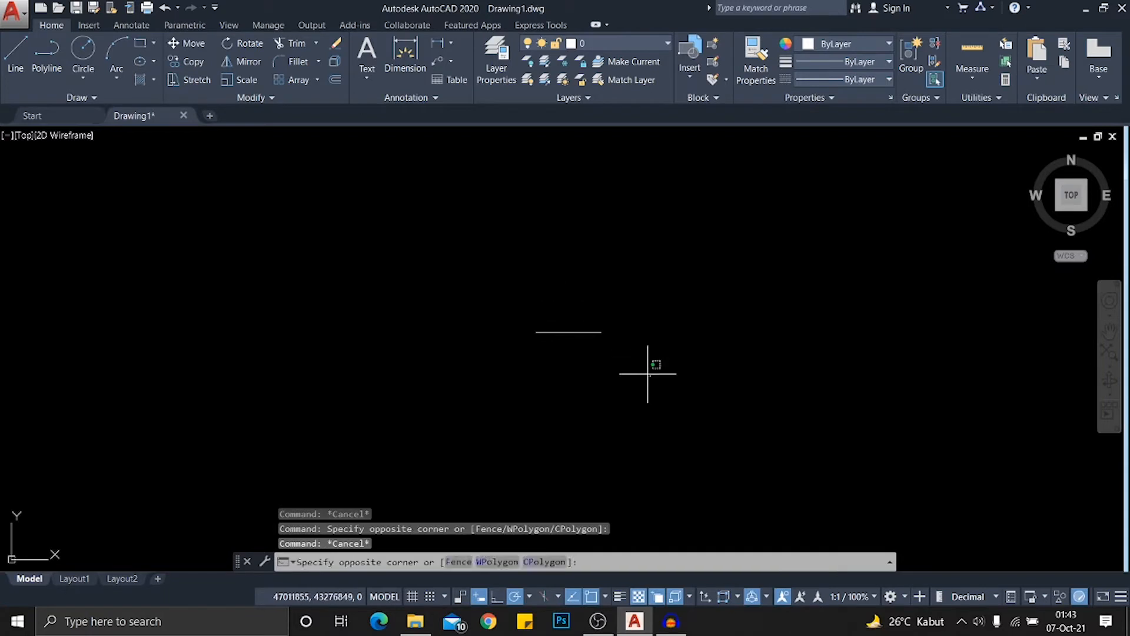
left_click(560, 285)
scroll(559, 285, "up", 4)
key("Escape")
middle_click_drag(710, 373, 693, 292)
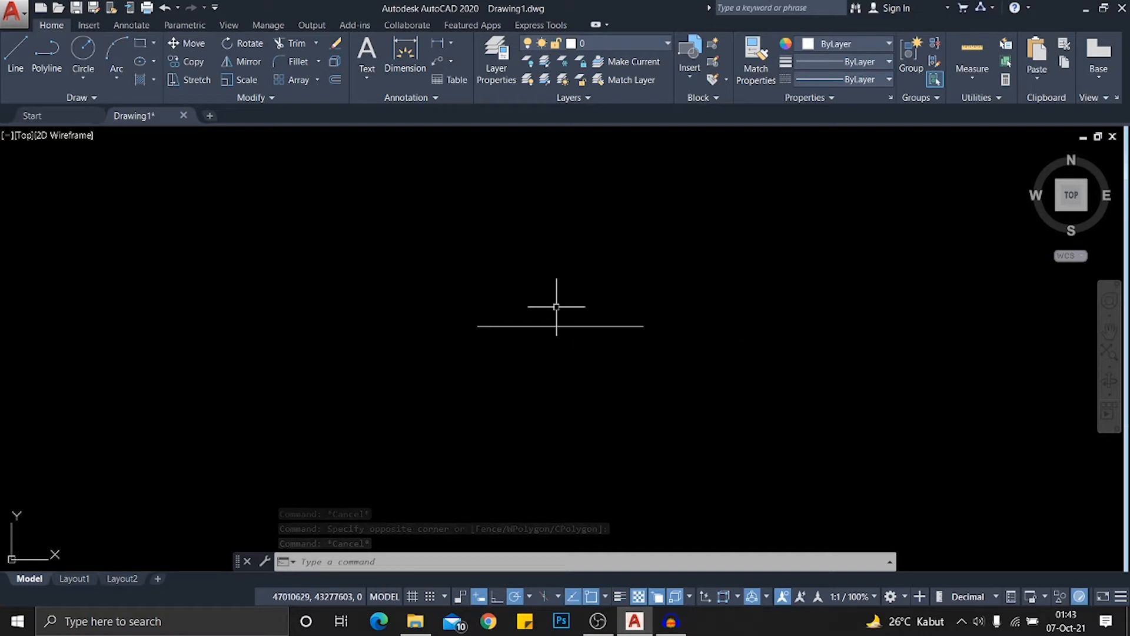
middle_click_drag(511, 294, 522, 305)
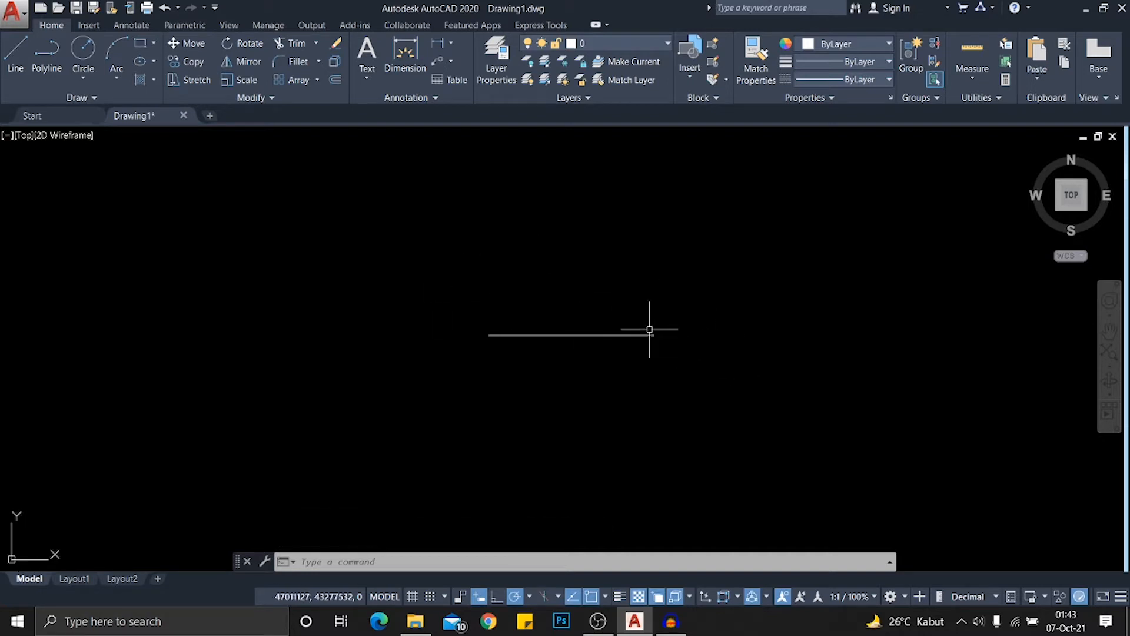
Select the line with a left-to-right window that encloses it completely, and clear the selection
left_click(410, 233)
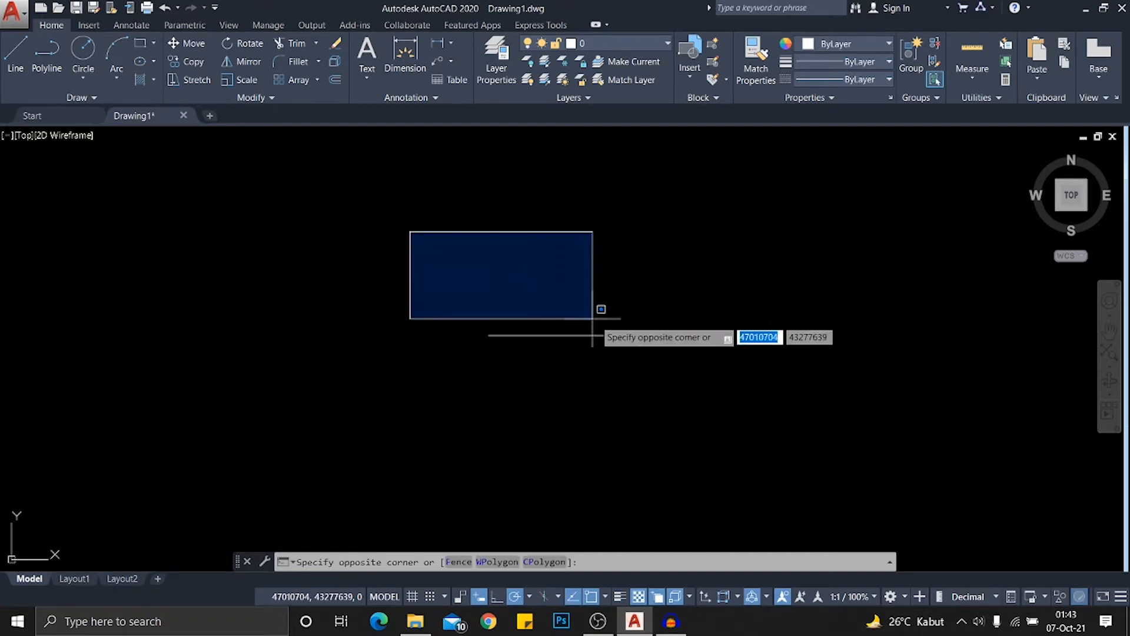
left_click(546, 259)
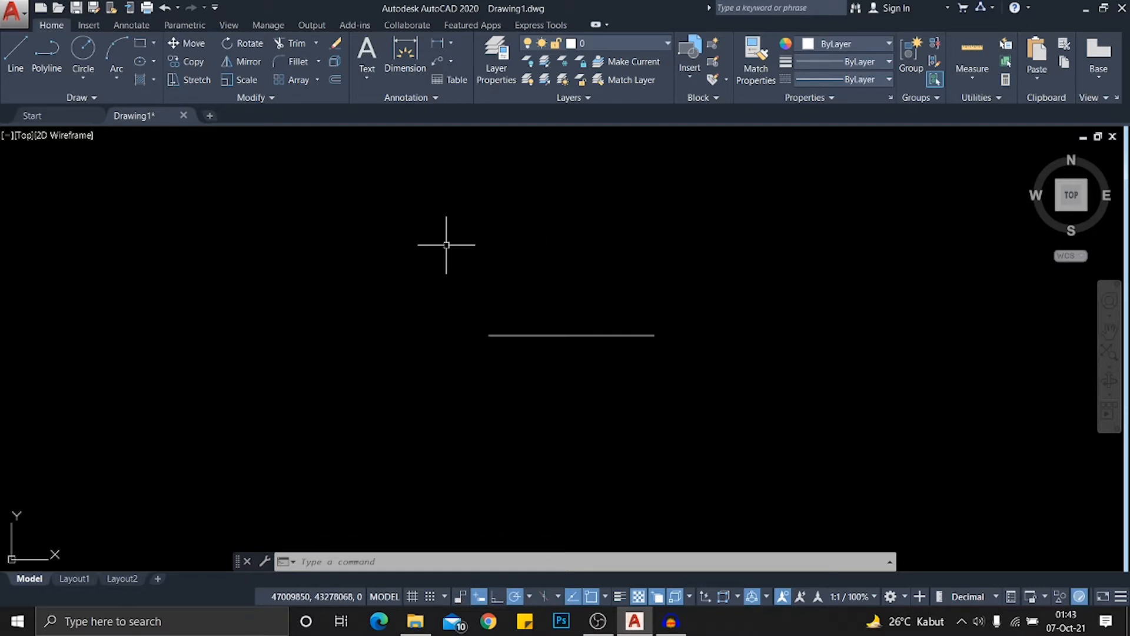
left_click(420, 239)
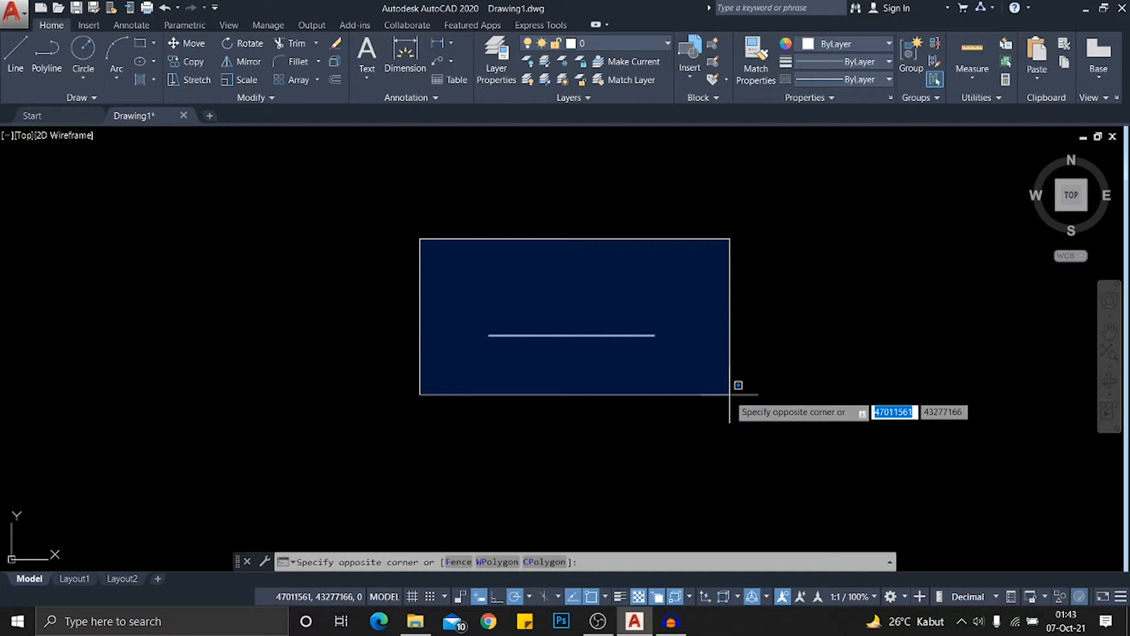
left_click(730, 395)
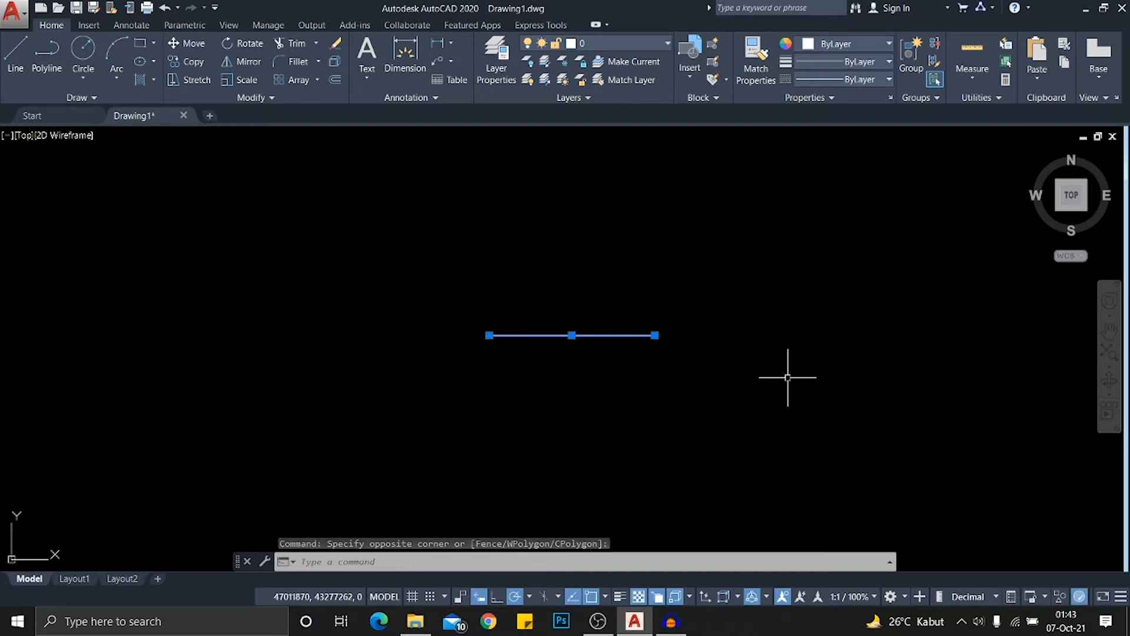
key("Escape")
Select the line with a right-to-left crossing window that touches only its right end, and clear the selection
left_click(772, 390)
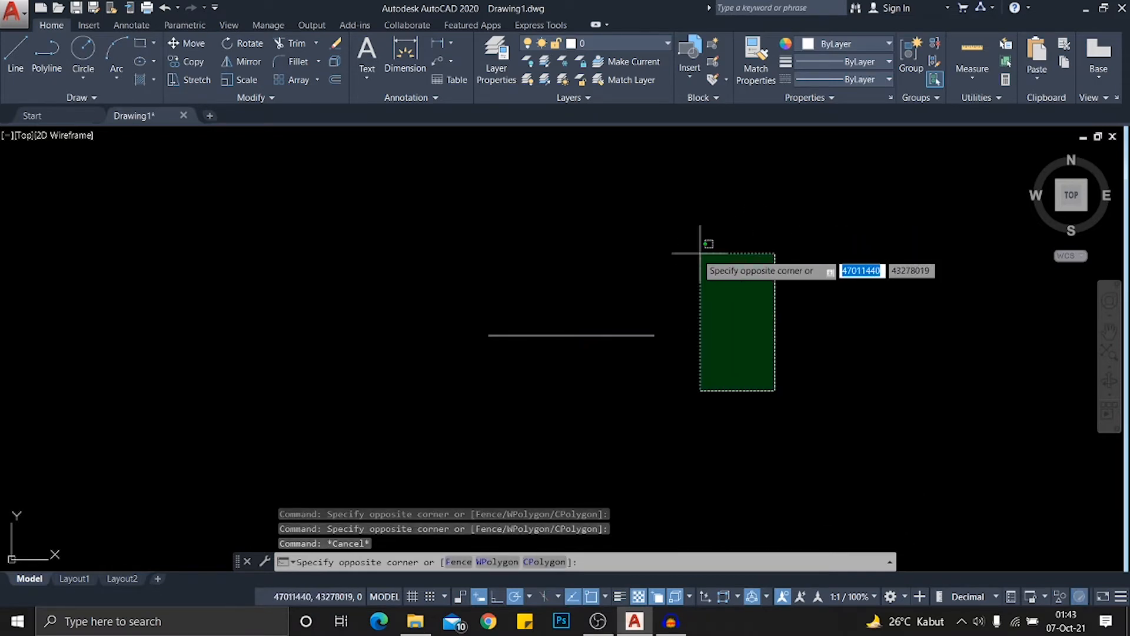
left_click(649, 316)
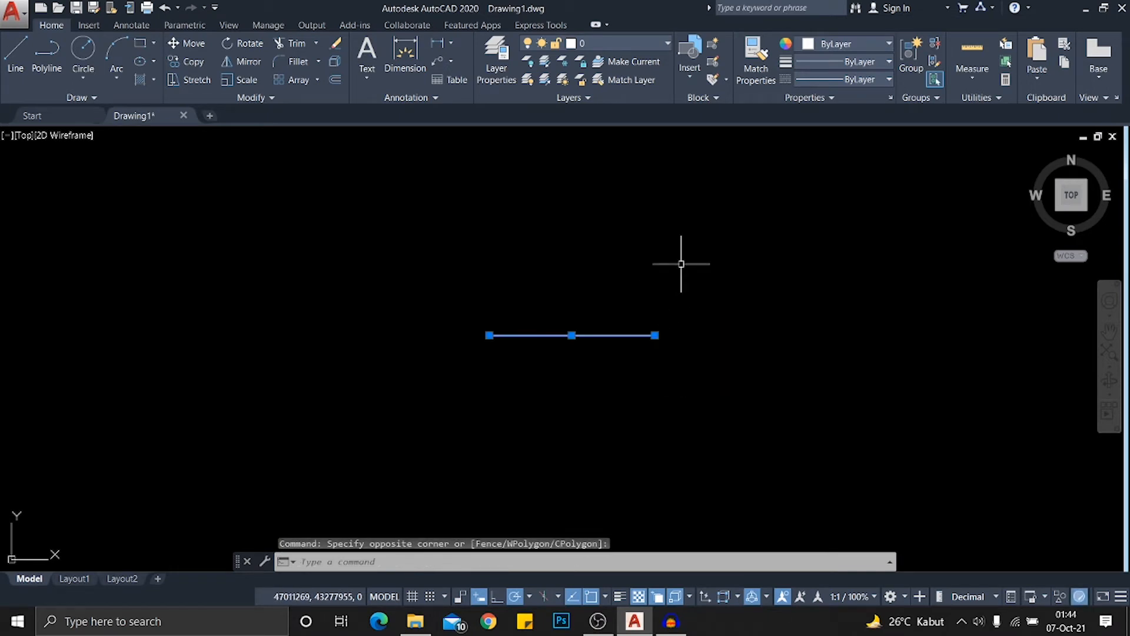
key("Escape")
Enclose the whole line in a left-to-right selection window once more, and deselect it
left_click(413, 268)
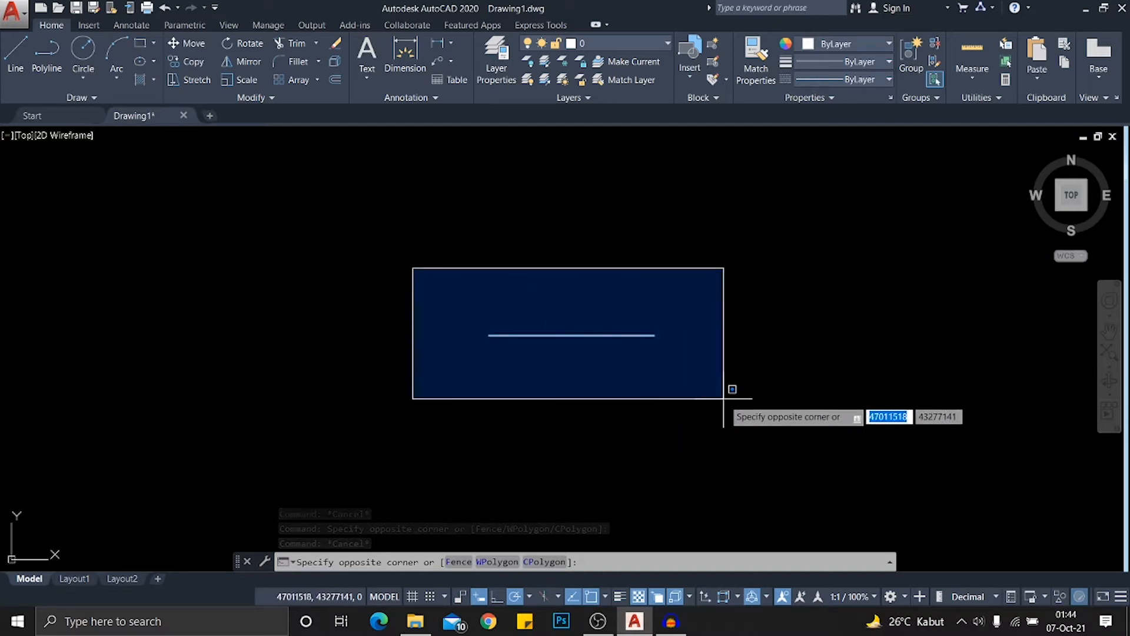
left_click(774, 379)
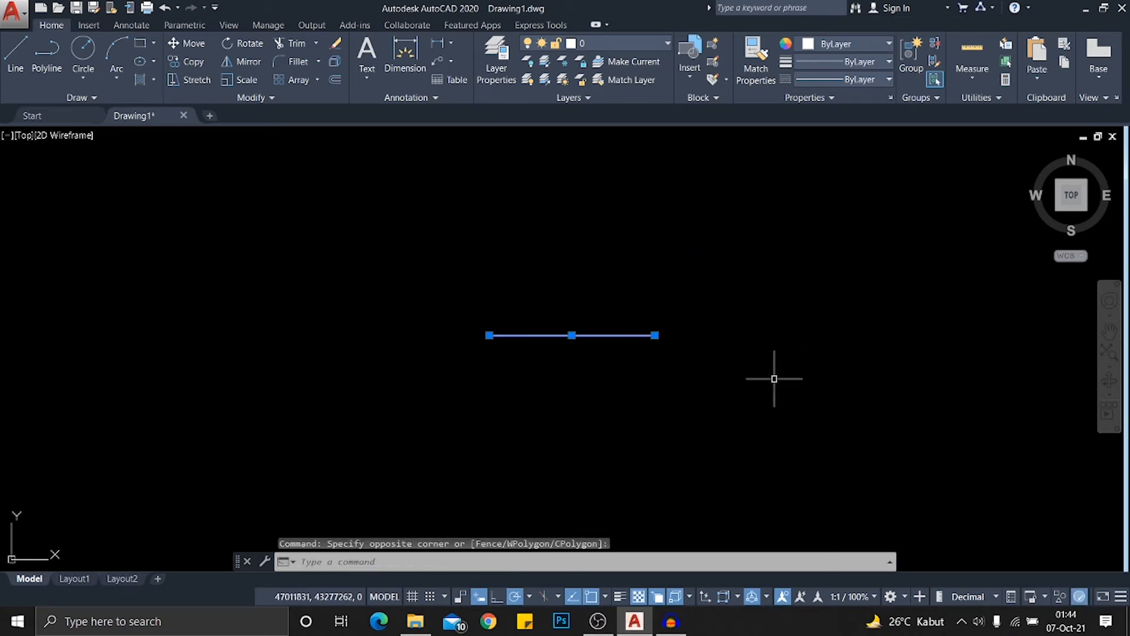
key("Escape")
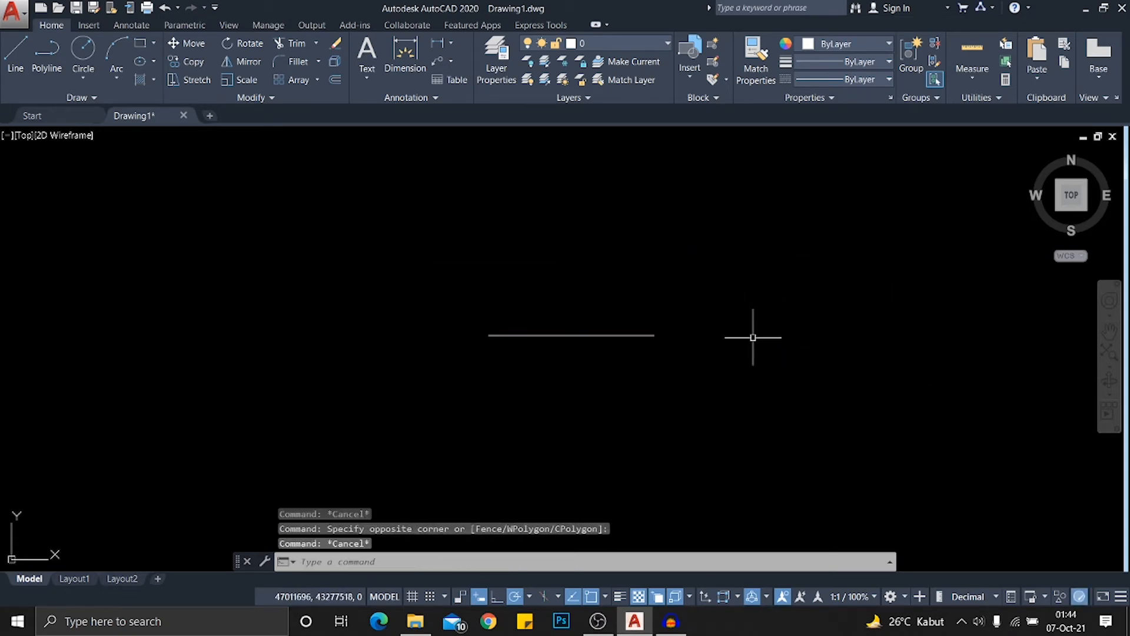
Repeat the crossing selection from lower right over the line's right end, and deselect the line
left_click(784, 392)
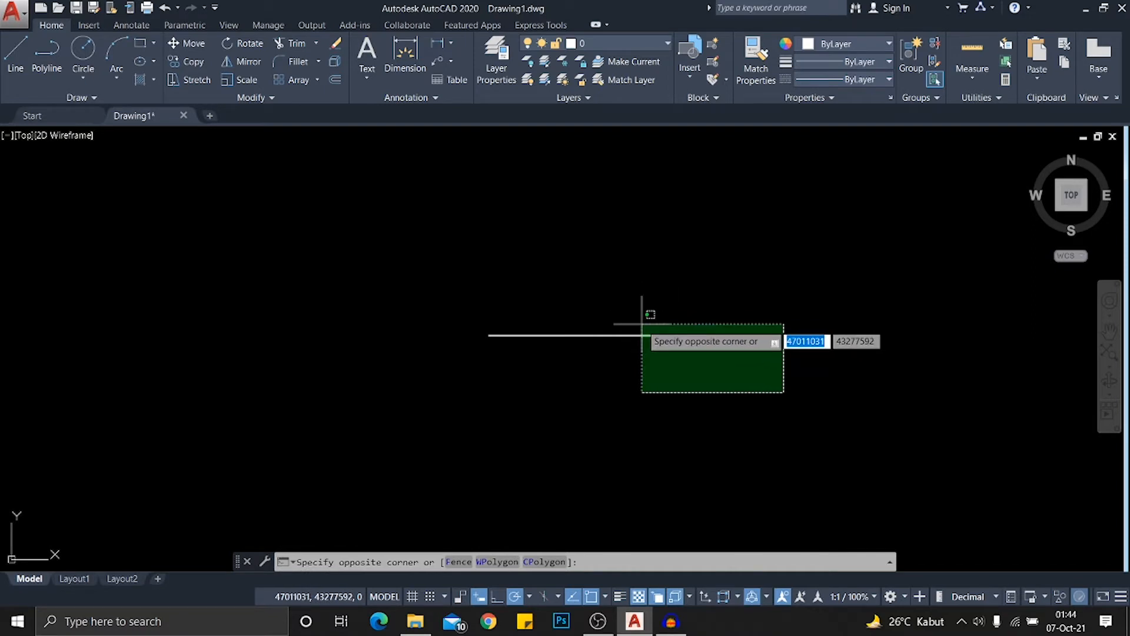
left_click(642, 323)
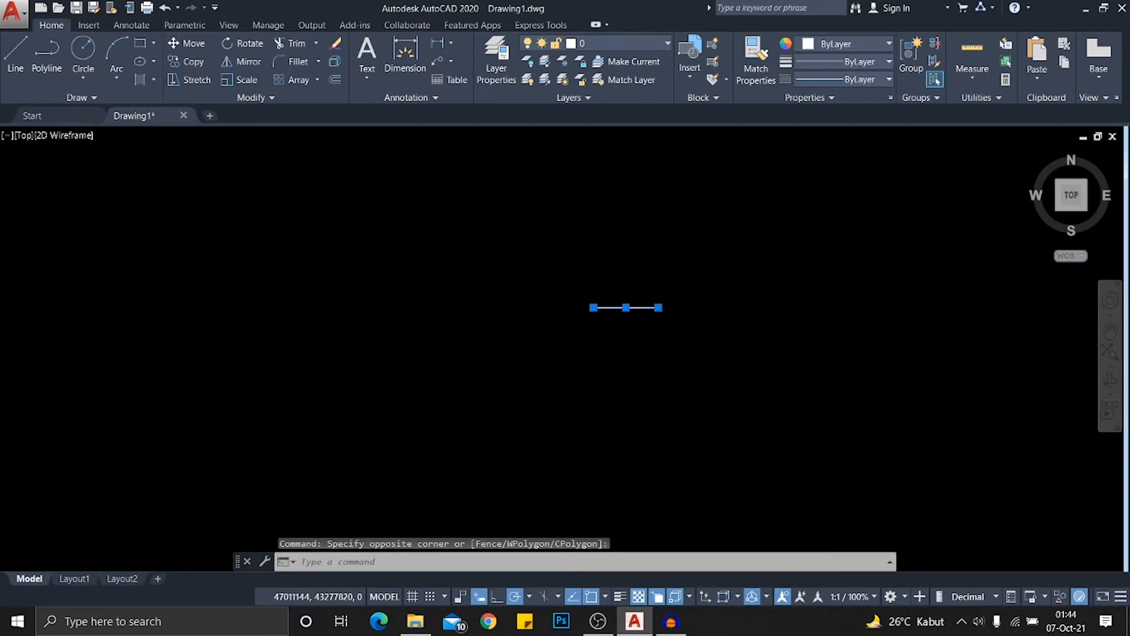
left_click(608, 306)
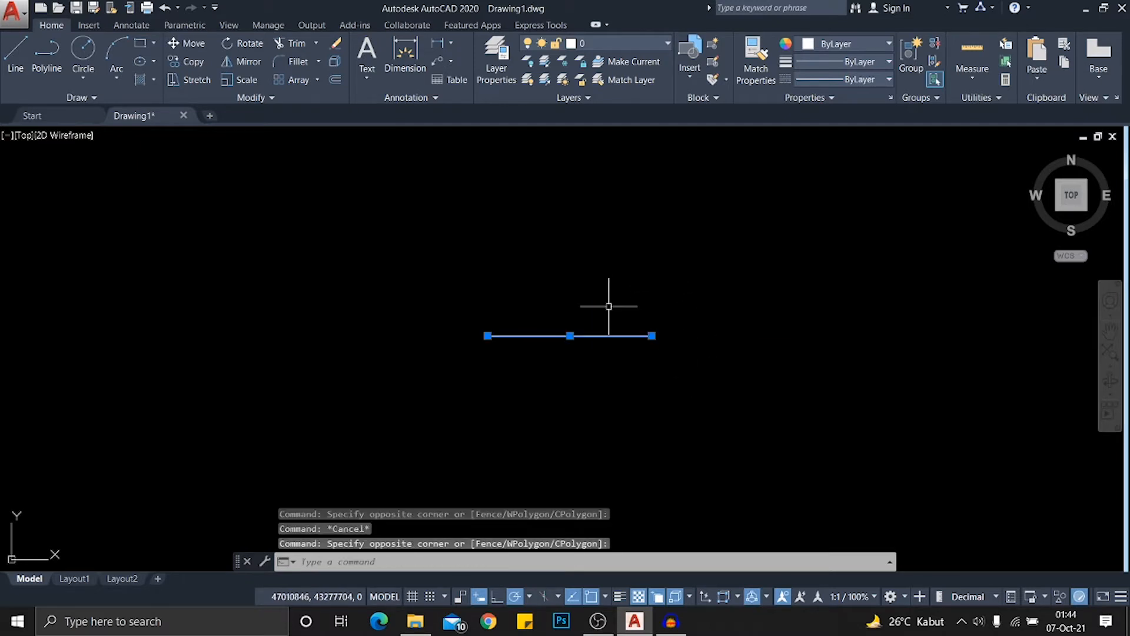
key("Escape")
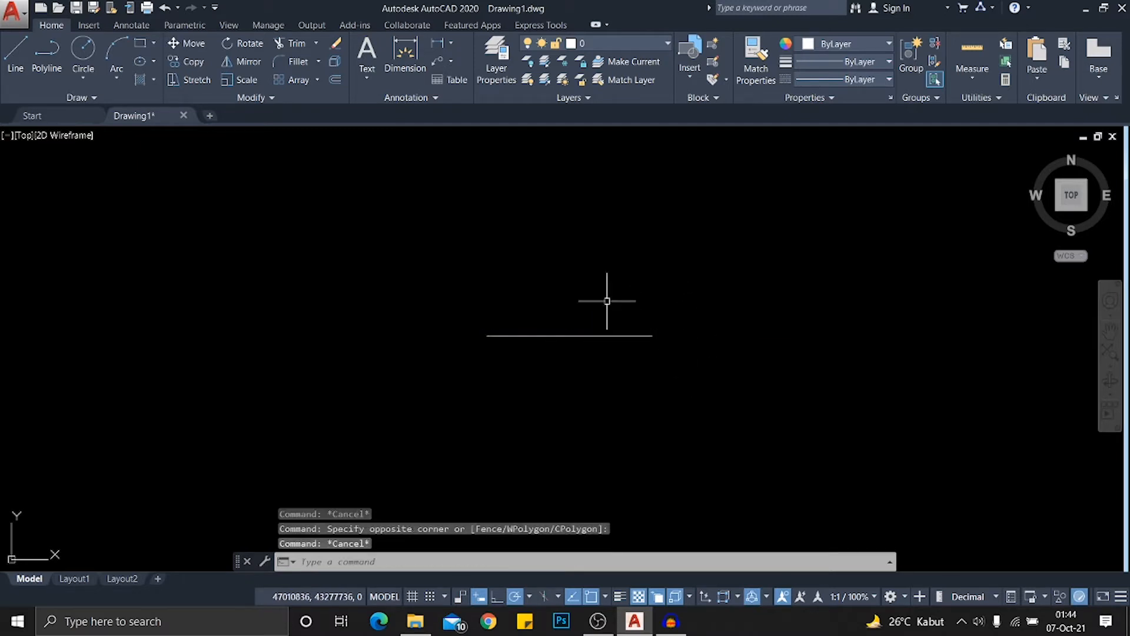
Practise selecting the line with windows drawn in both directions, and clear the selection
left_click(726, 346)
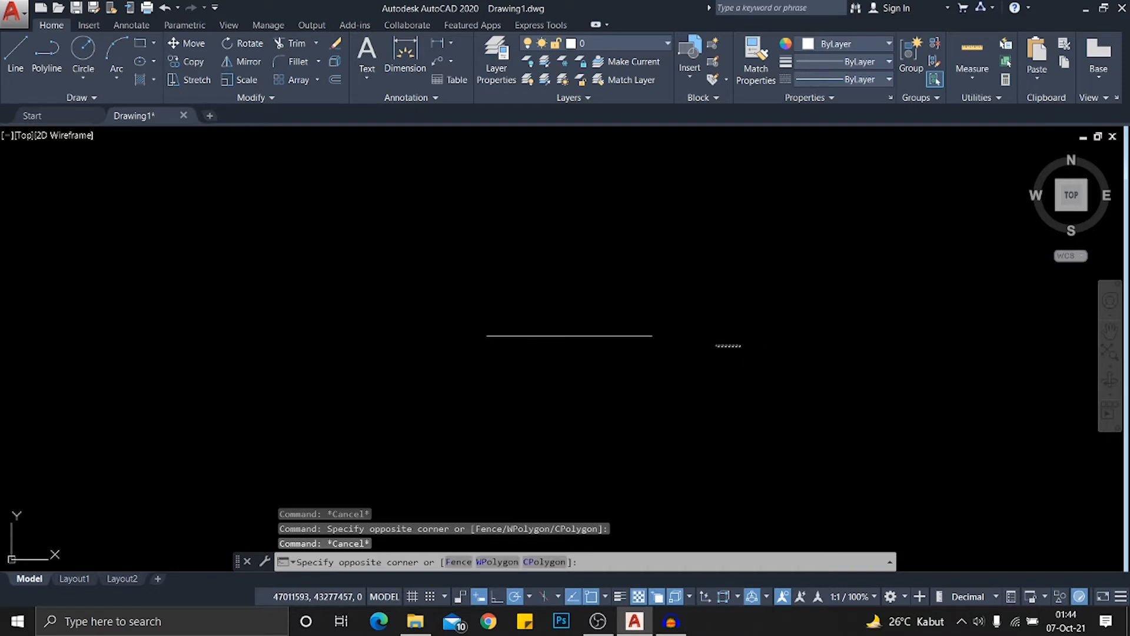
left_click(573, 285)
scroll(569, 296, "up", 2)
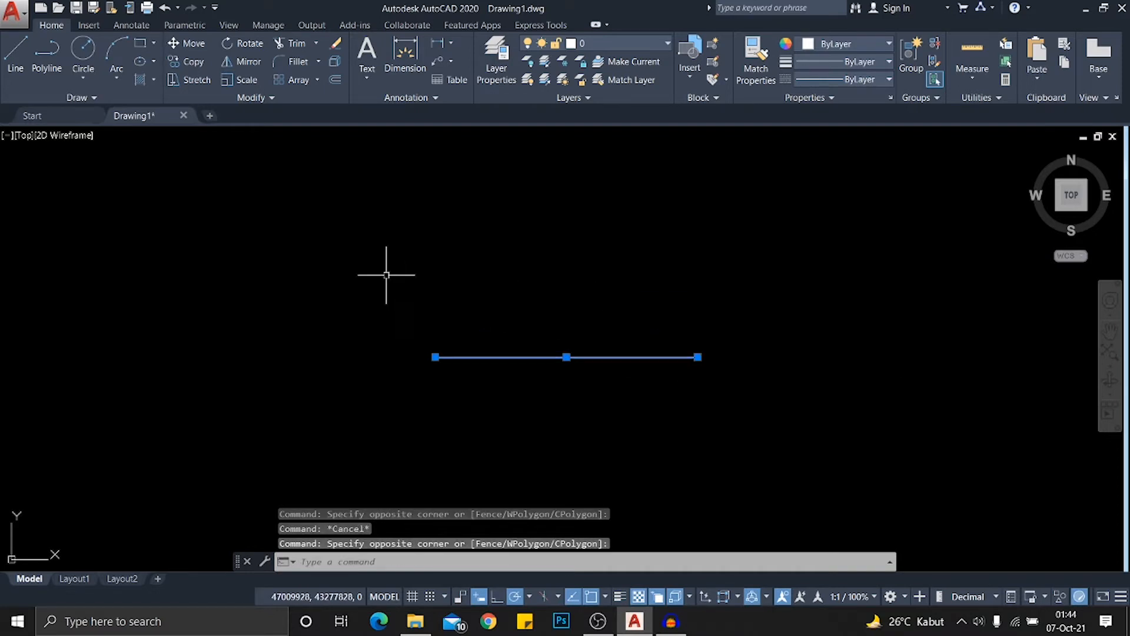
scroll(386, 272, "down", 4)
left_click(330, 272)
left_click(510, 328)
scroll(506, 326, "up", 2)
scroll(503, 325, "up", 2)
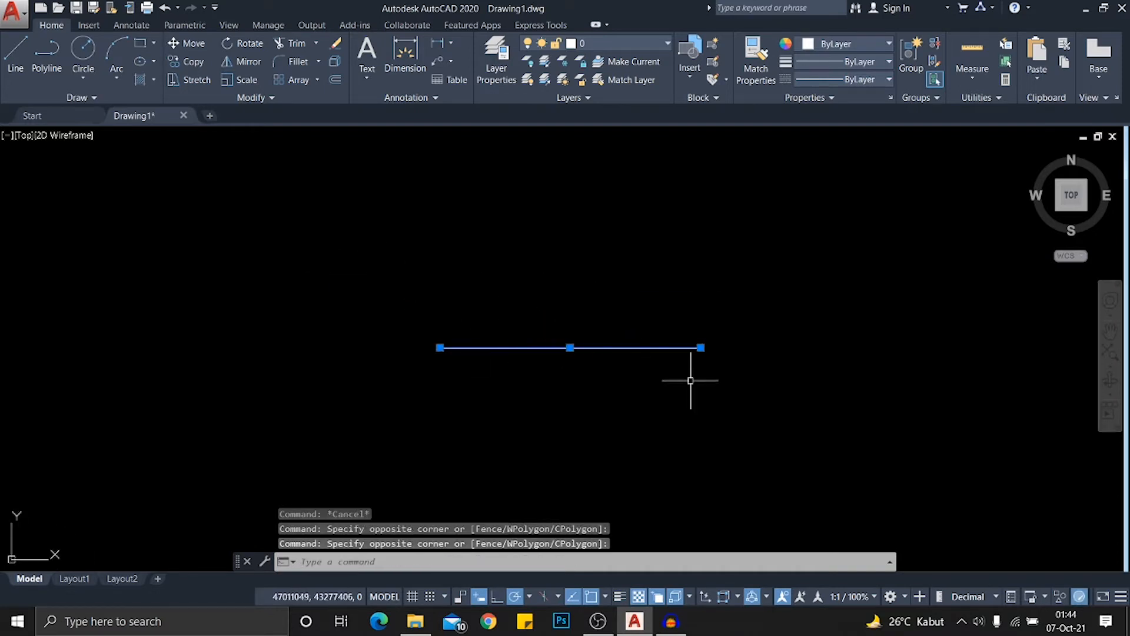
left_click(744, 449)
left_click(387, 229)
key("Escape")
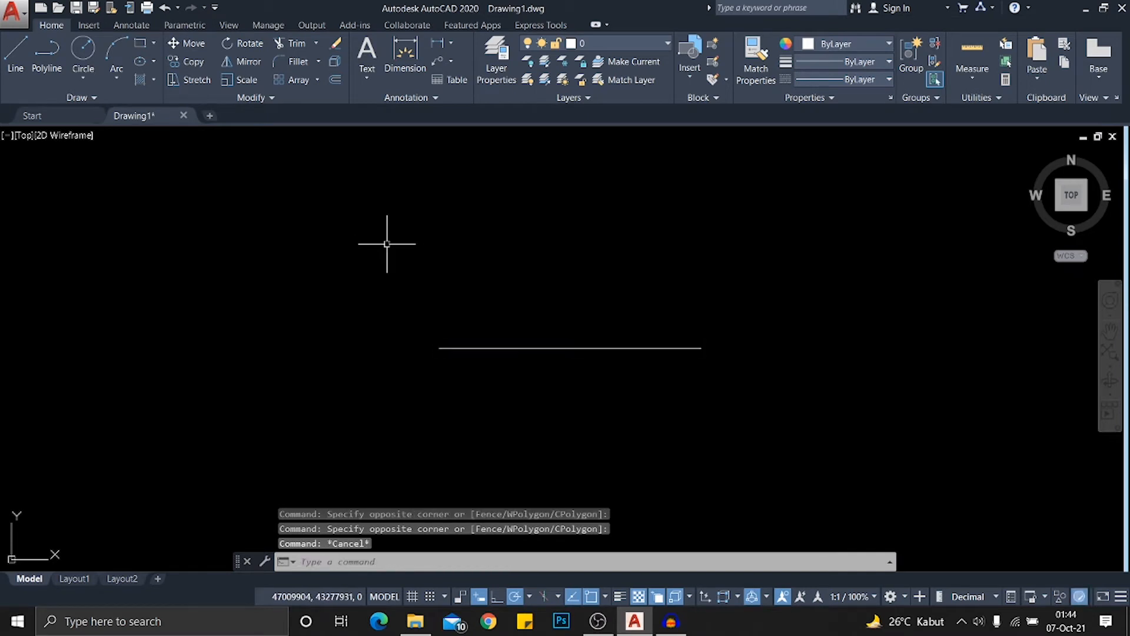
left_click(450, 284)
left_click(732, 391)
middle_click_drag(718, 334, 694, 321)
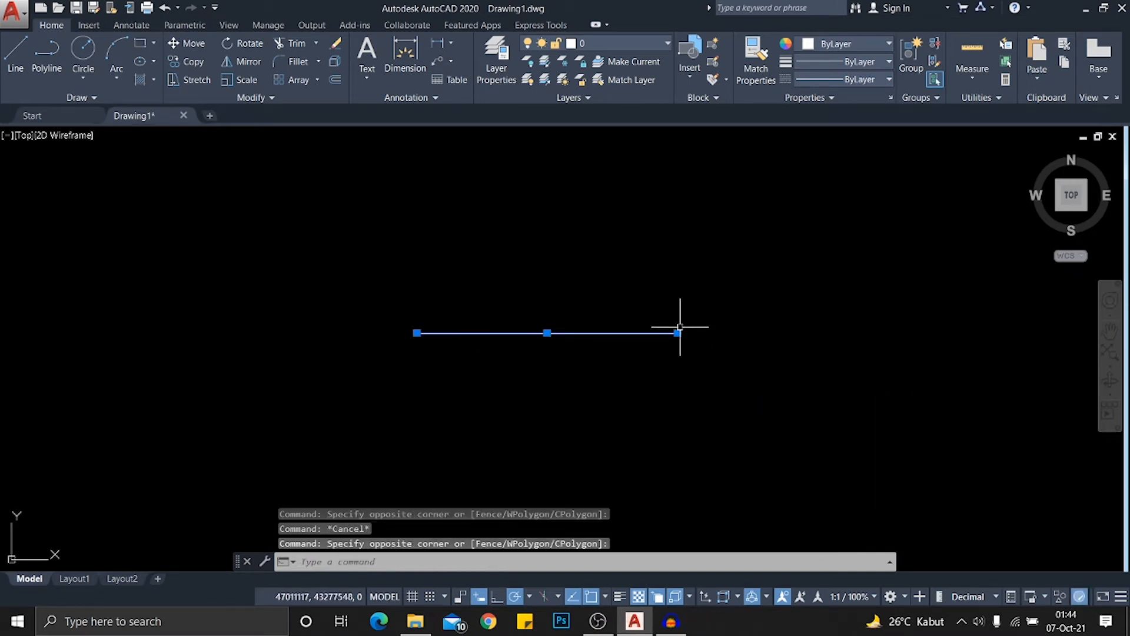
key("Escape")
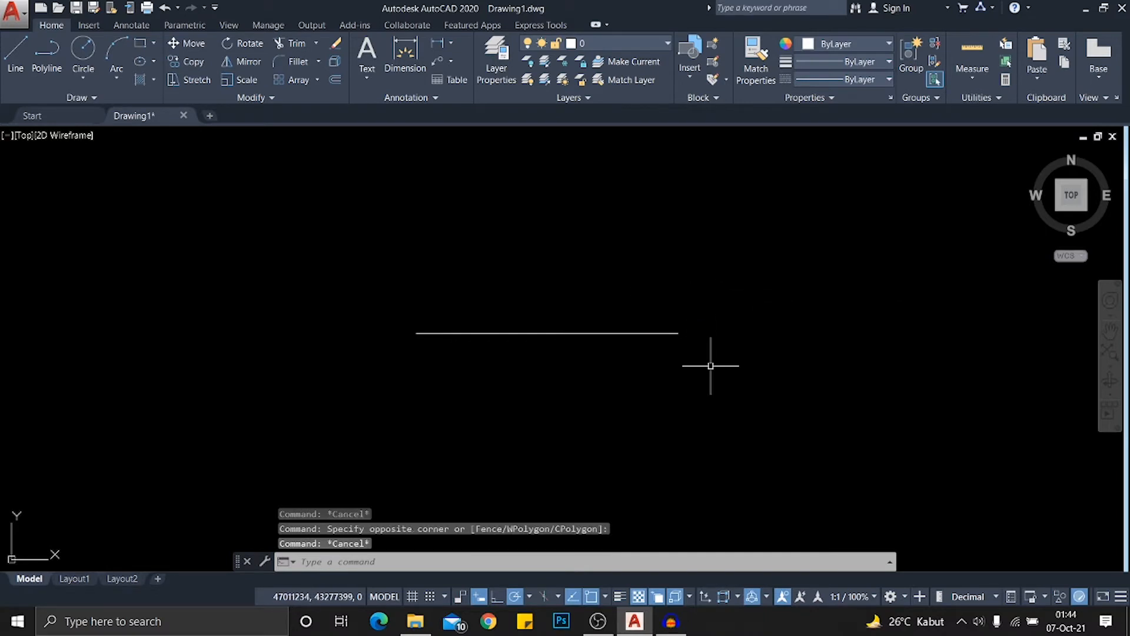
Select the line with a window enclosing it, and move it 2000 mm straight up from its left endpoint
middle_click_drag(497, 292, 562, 311)
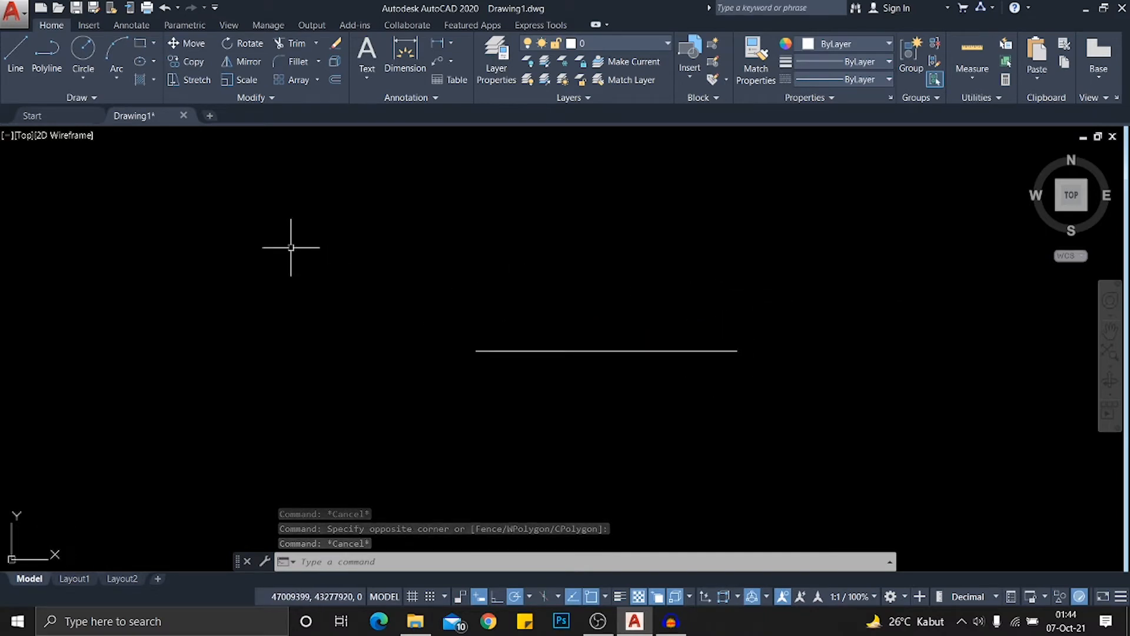
left_click(326, 241)
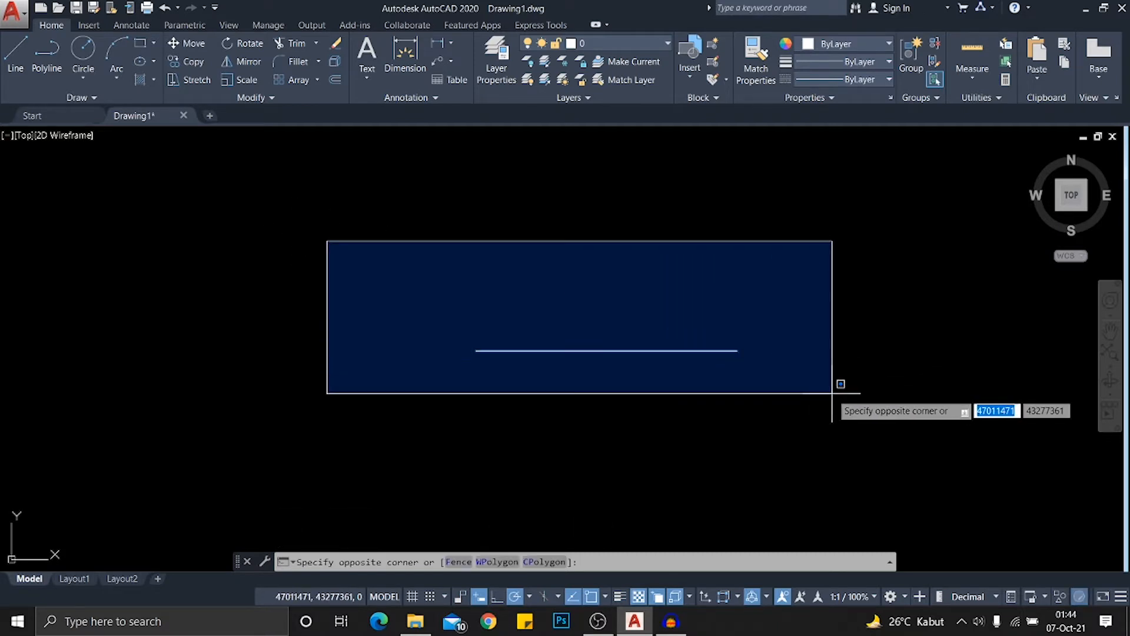
left_click(832, 393)
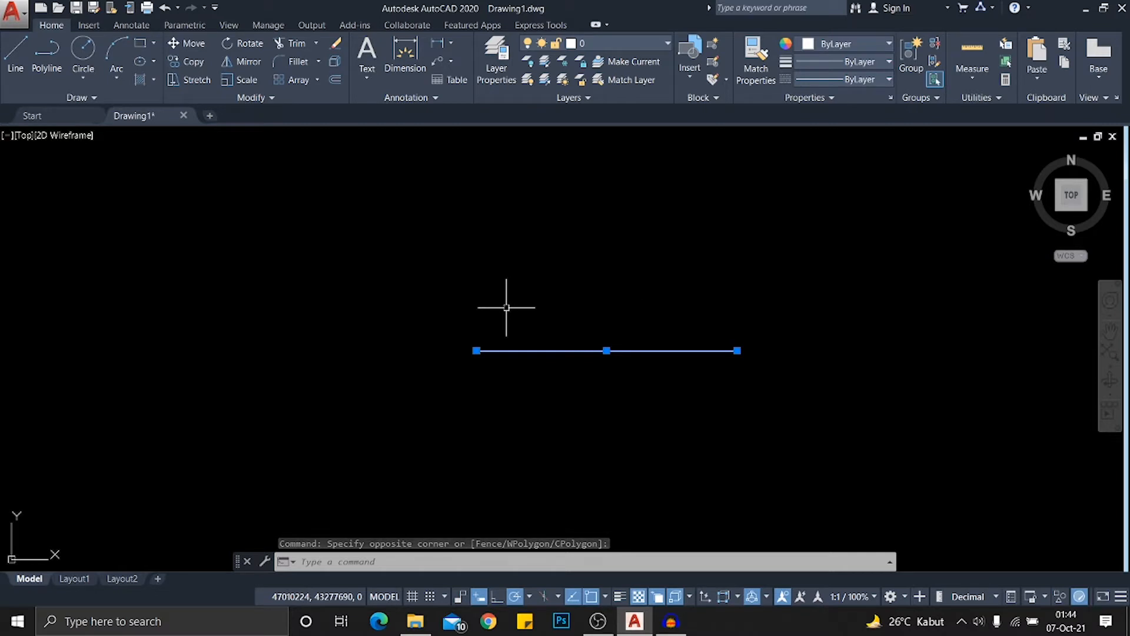
type("M")
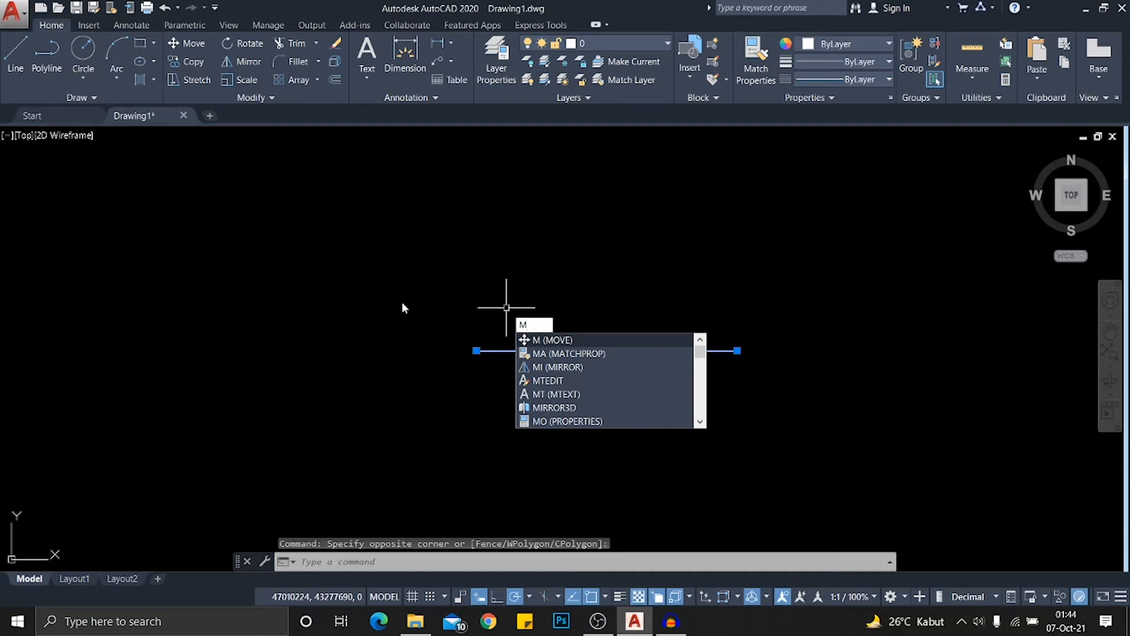
key("Return")
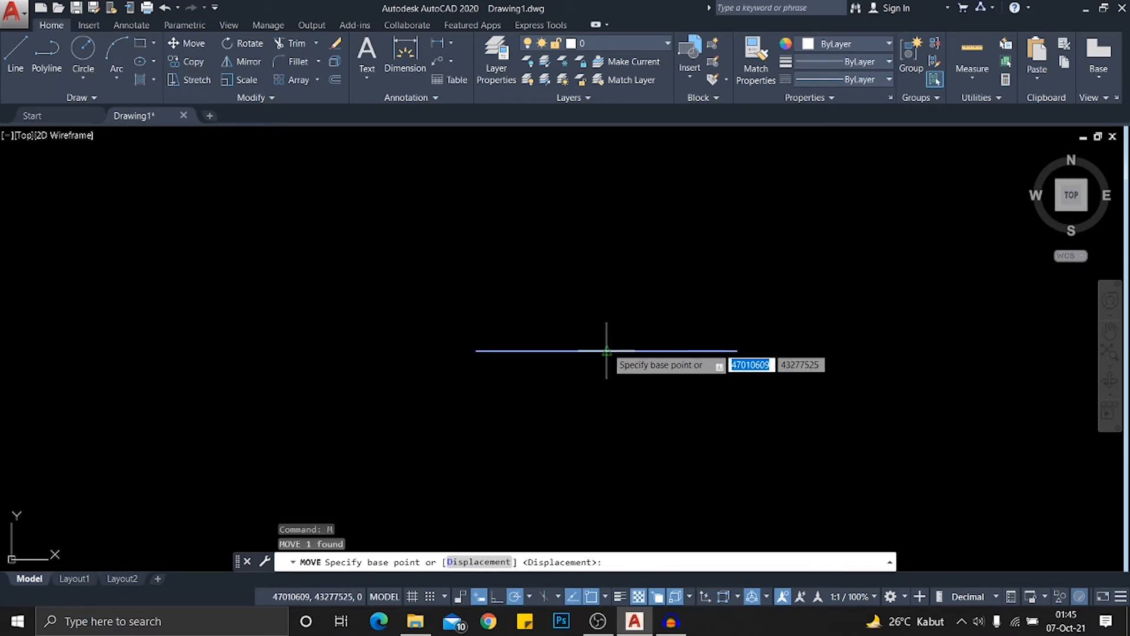
left_click(477, 350)
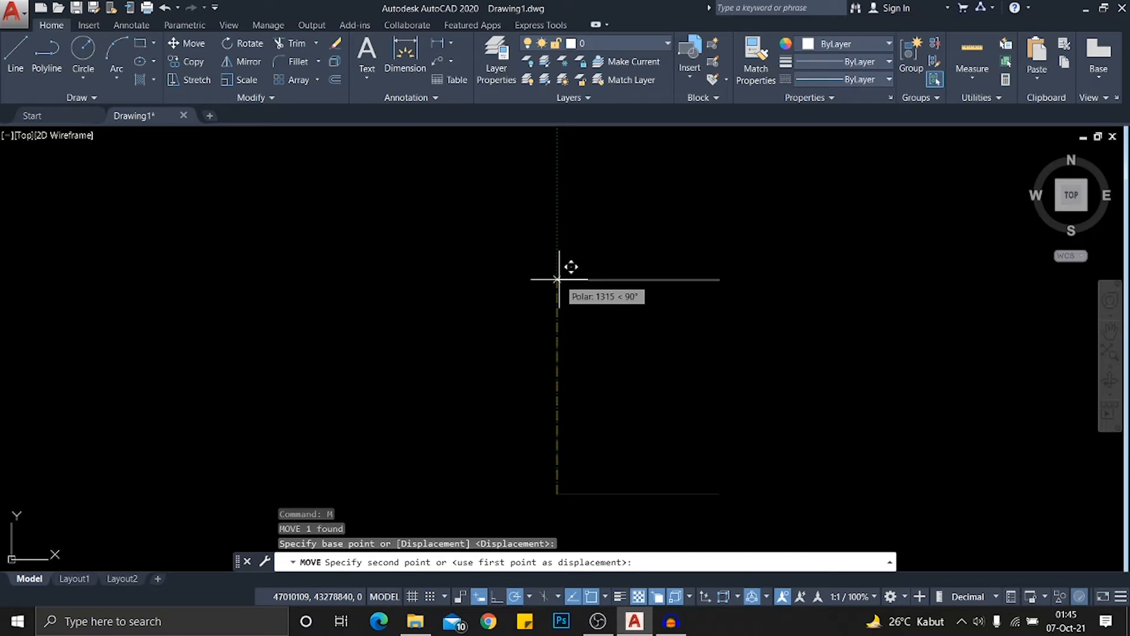
type("2000")
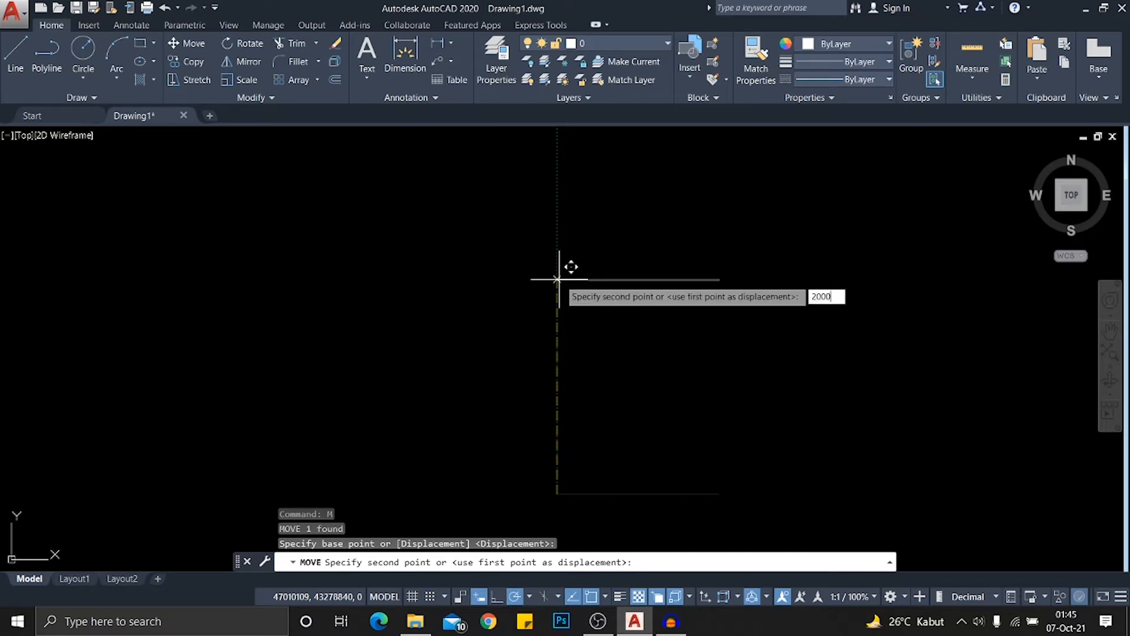
key("Return")
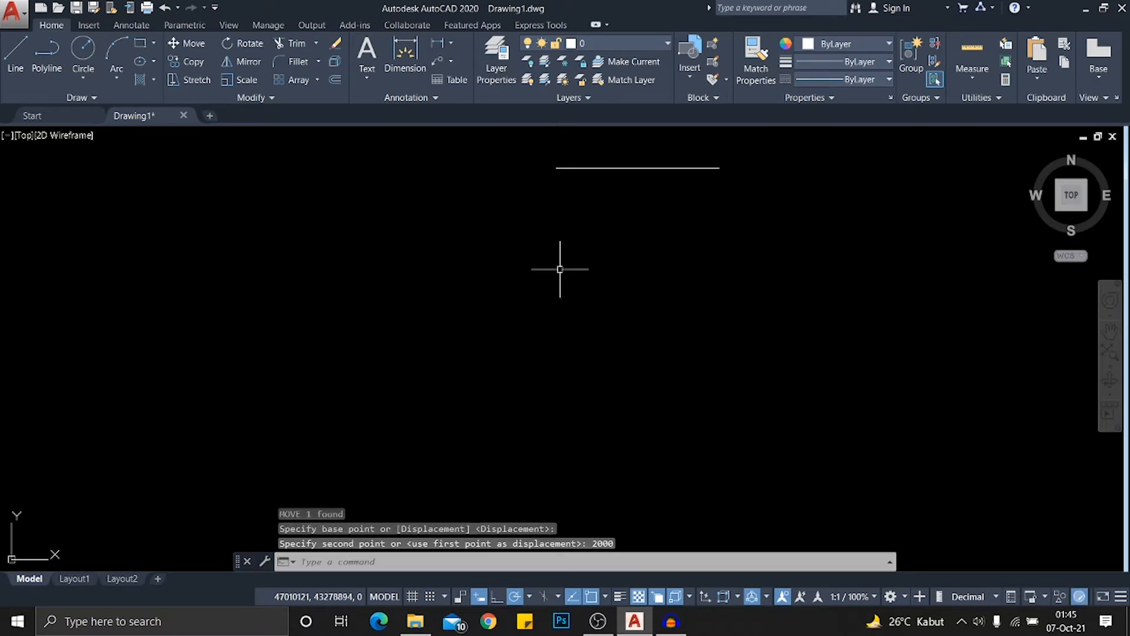
Start Move before selecting the line, and shift the line another 2000 mm straight up using its left endpoint as base point
mouse_move(560, 269)
middle_mouse_down()
mouse_move(562, 335)
mouse_move(535, 366)
middle_mouse_up()
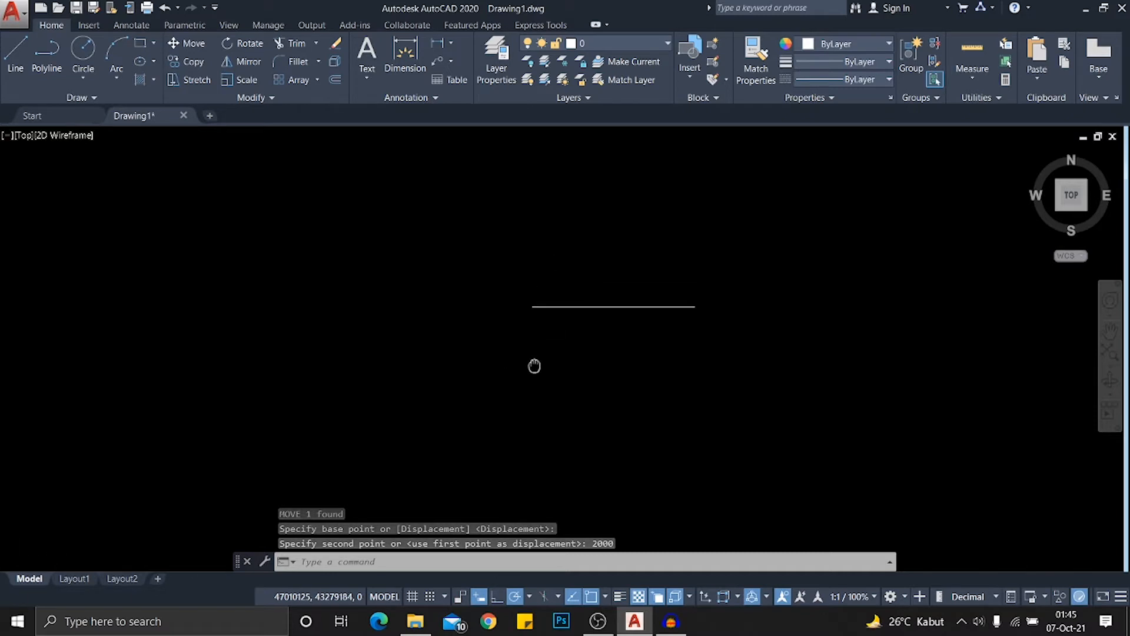
scroll(542, 347, "up", 4)
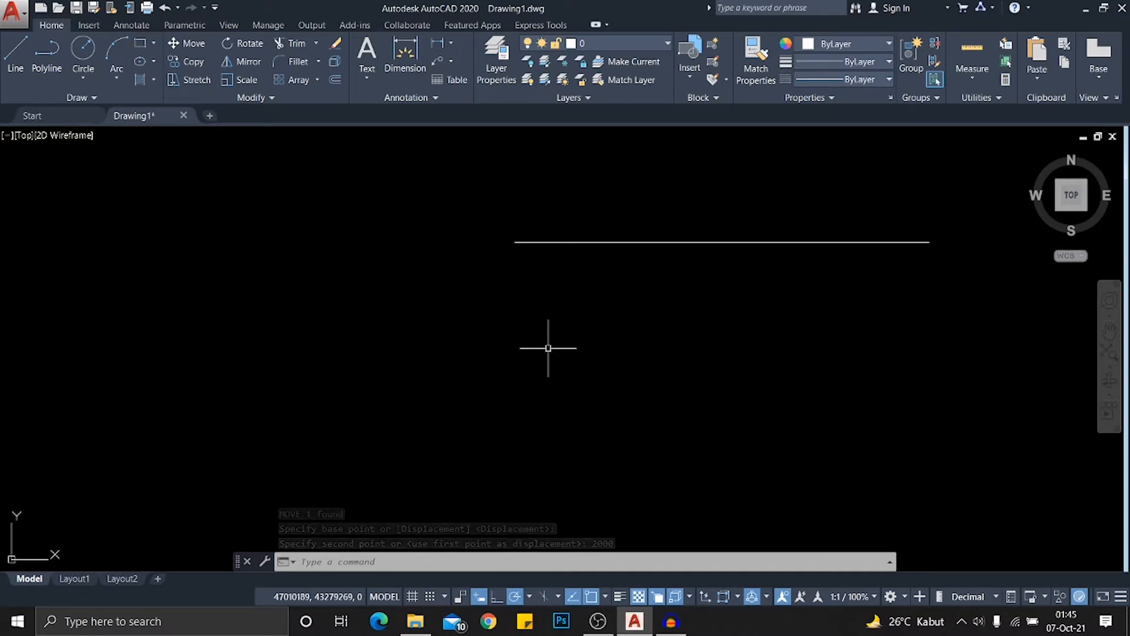
middle_click_drag(548, 348, 554, 382)
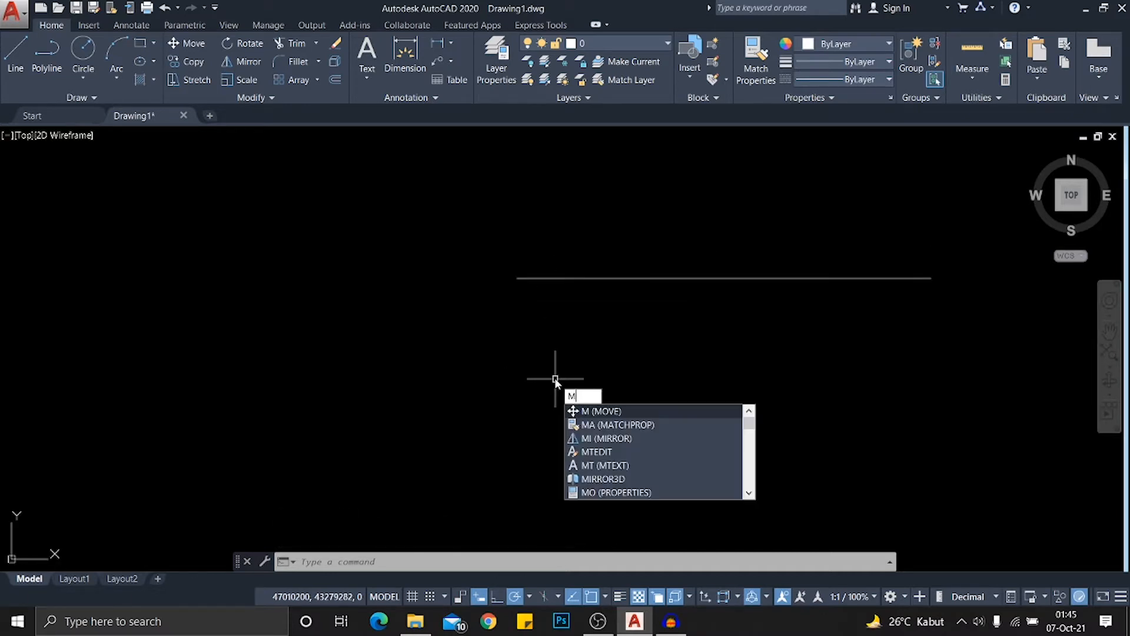
key("Return")
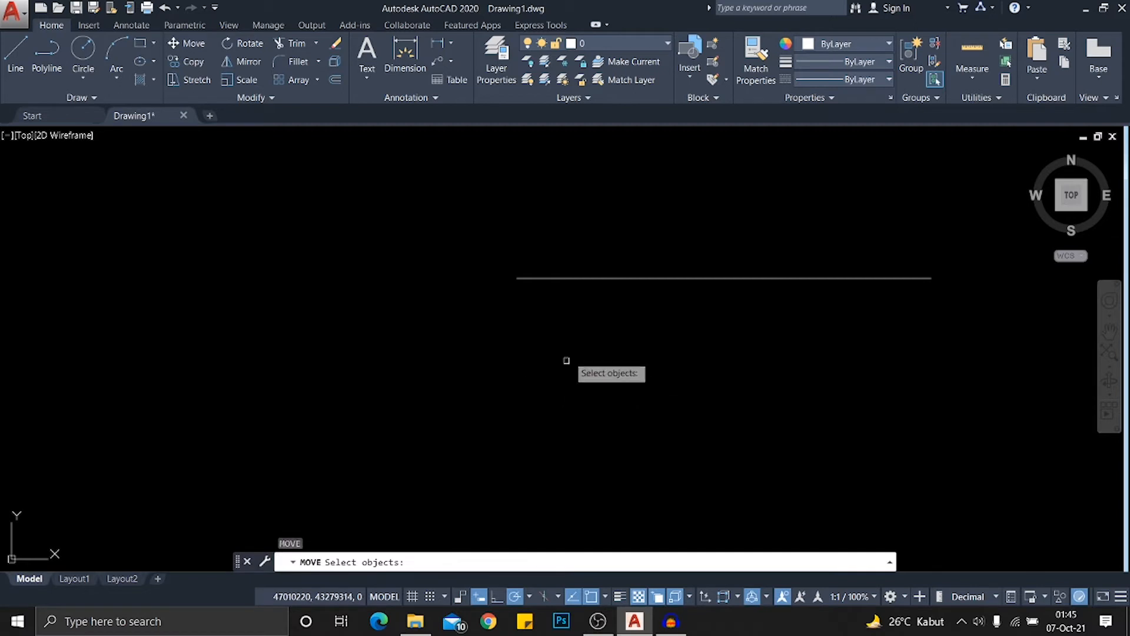
left_click(552, 279)
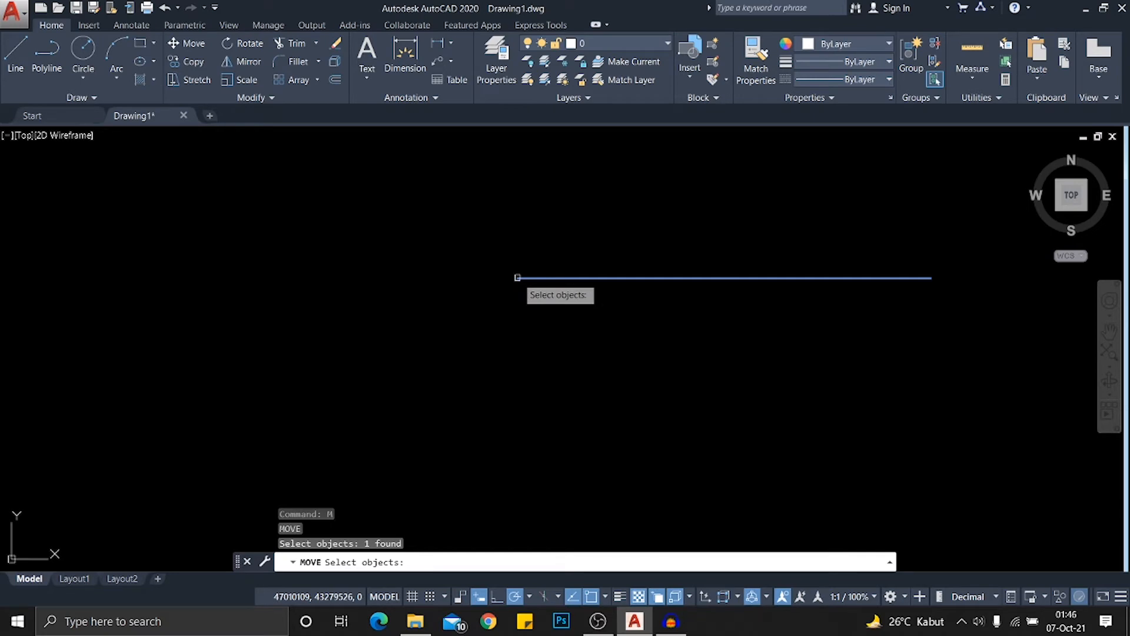
key("Return")
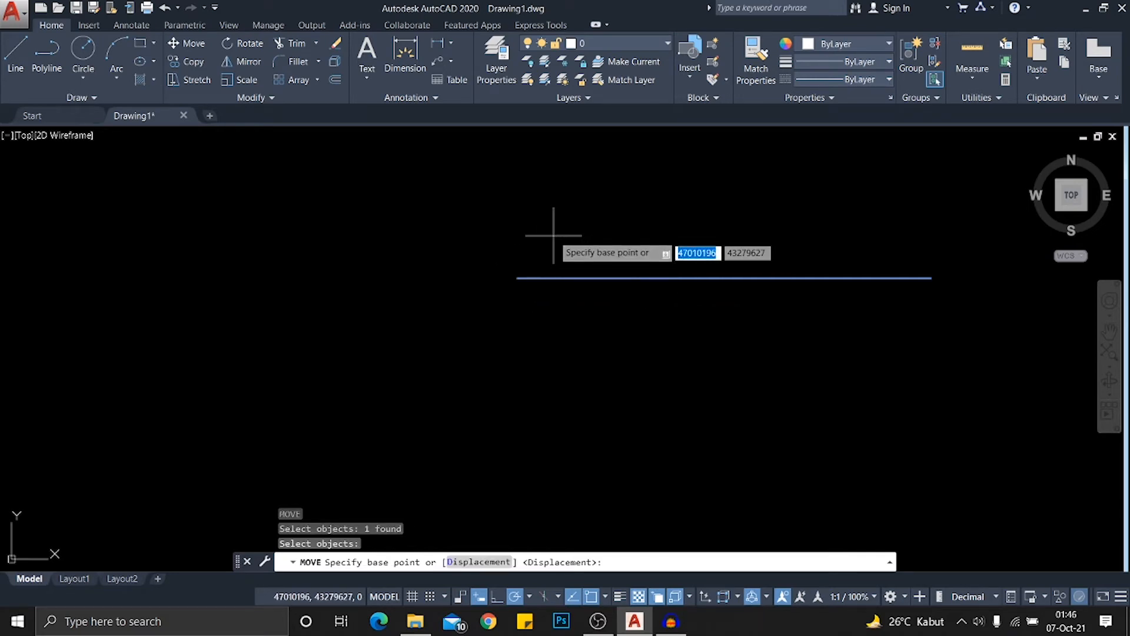
middle_click_drag(605, 202, 600, 235)
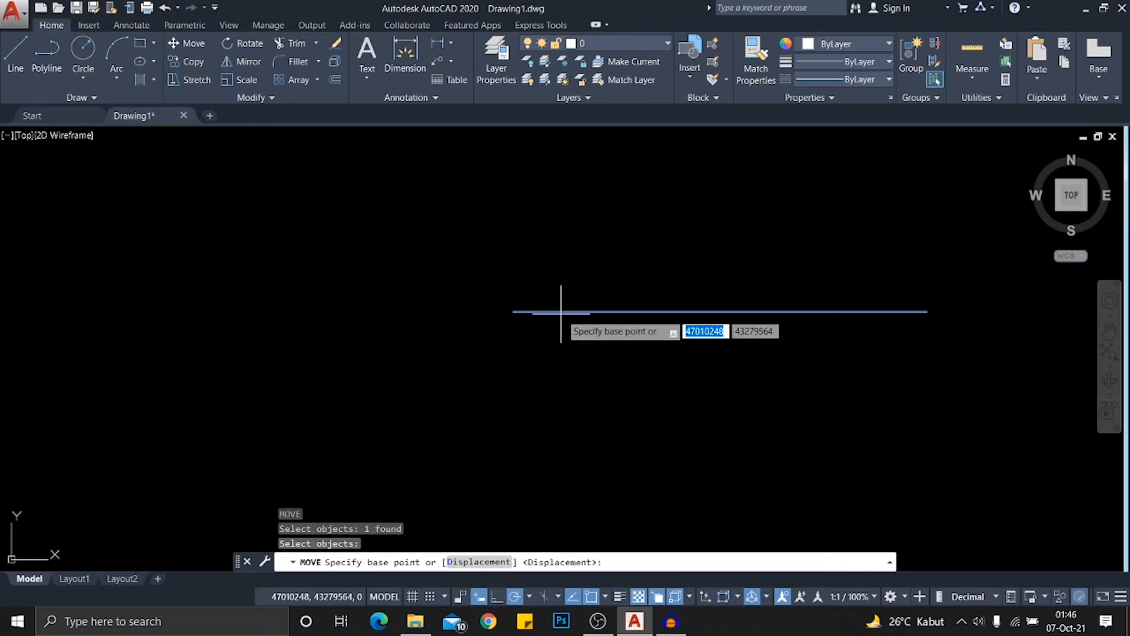
middle_click_drag(500, 291, 498, 299)
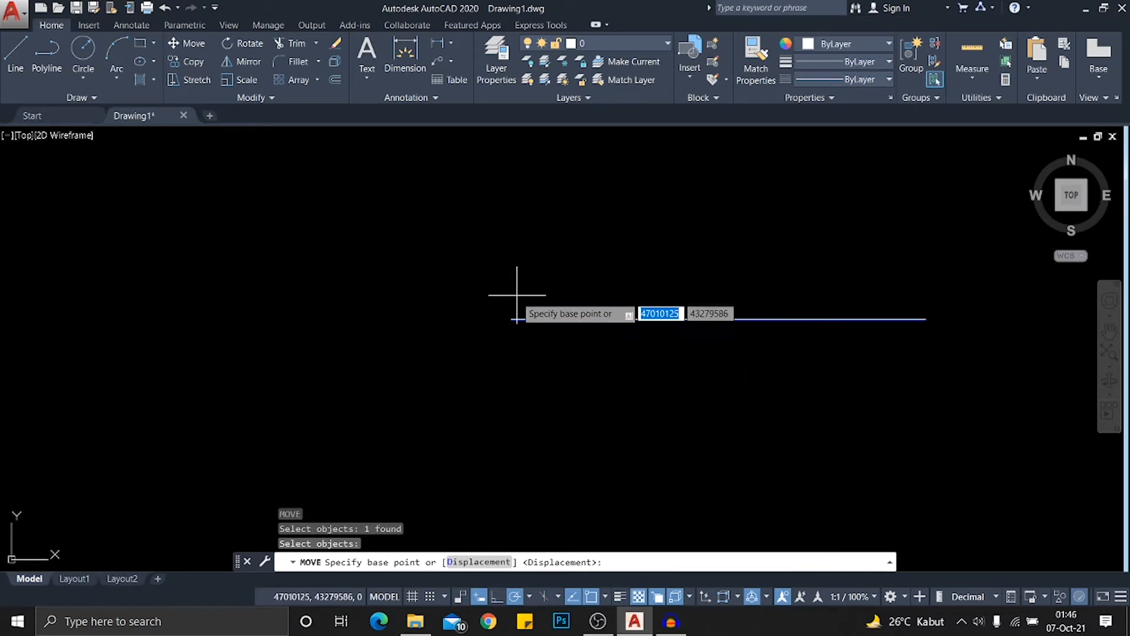
middle_click_drag(569, 256, 548, 310)
scroll(547, 311, "down", 4)
scroll(522, 327, "up", 3)
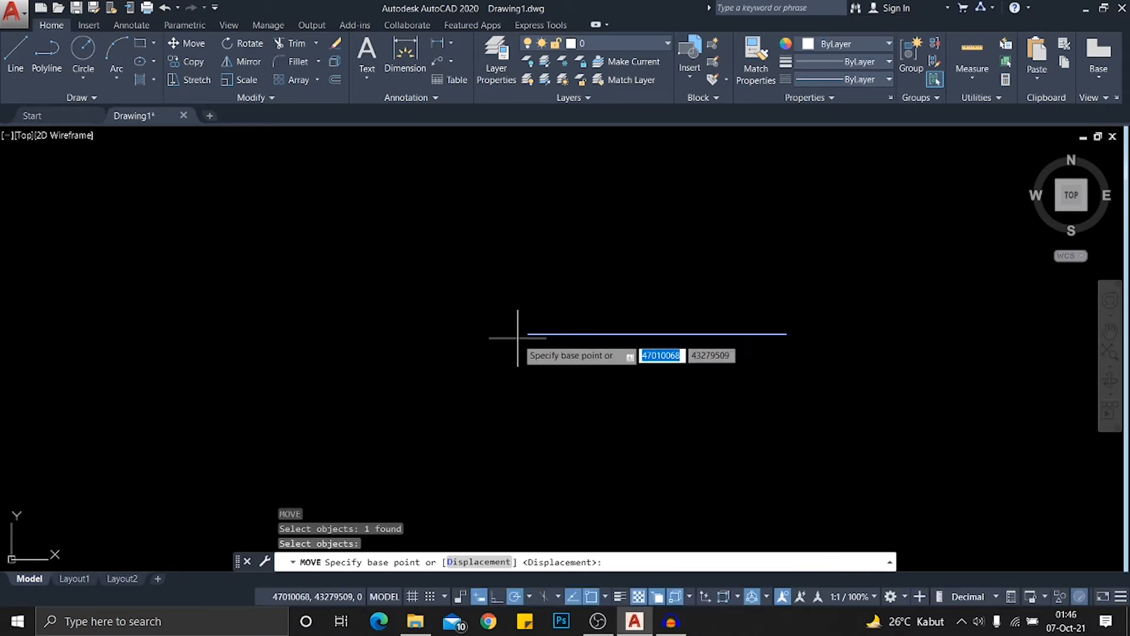
scroll(446, 302, "up", 2)
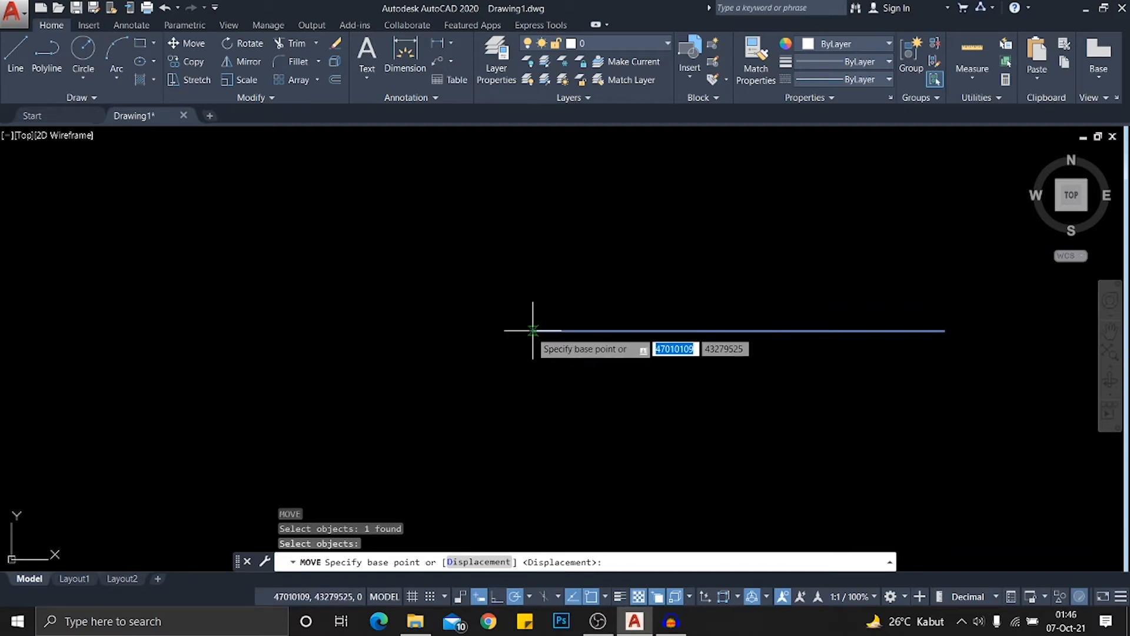
left_click(532, 331)
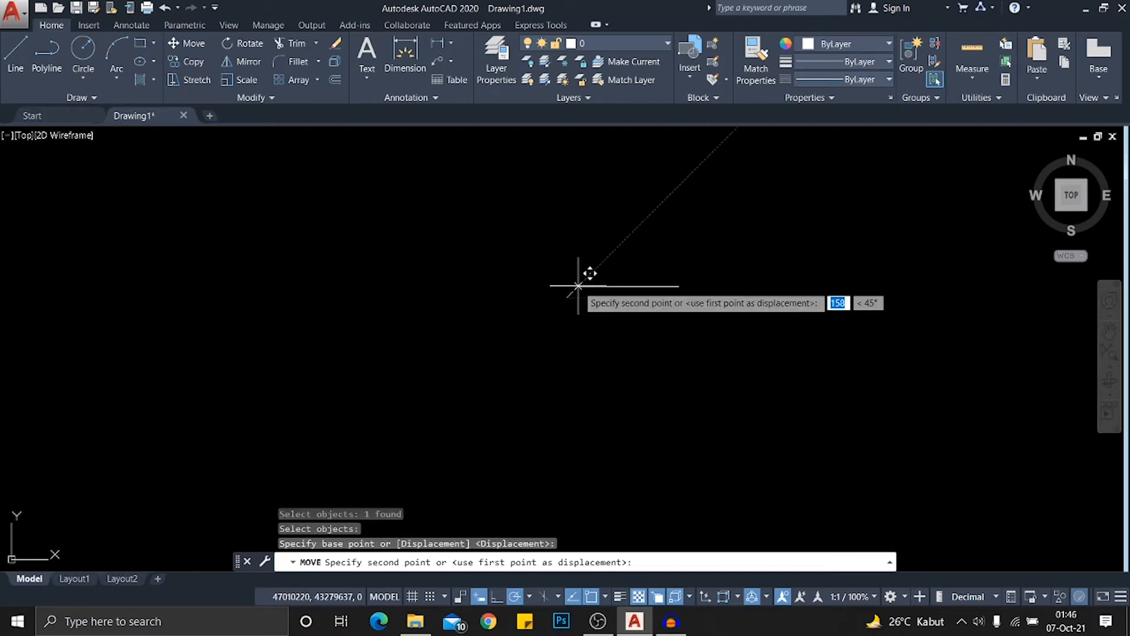
scroll(553, 318, "down", 9)
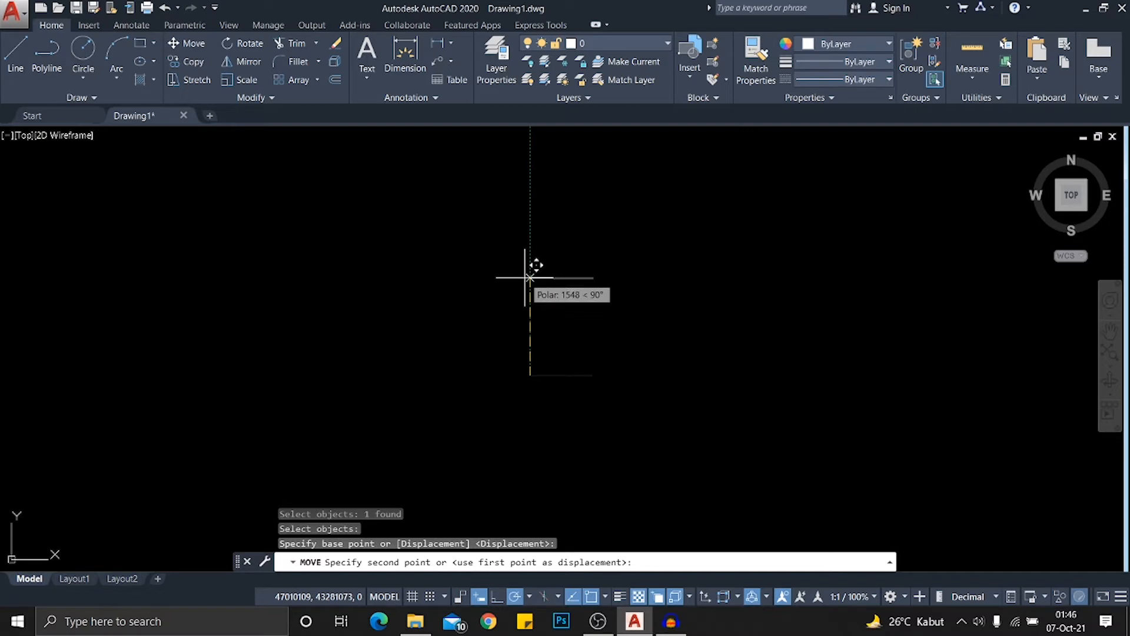
type("200")
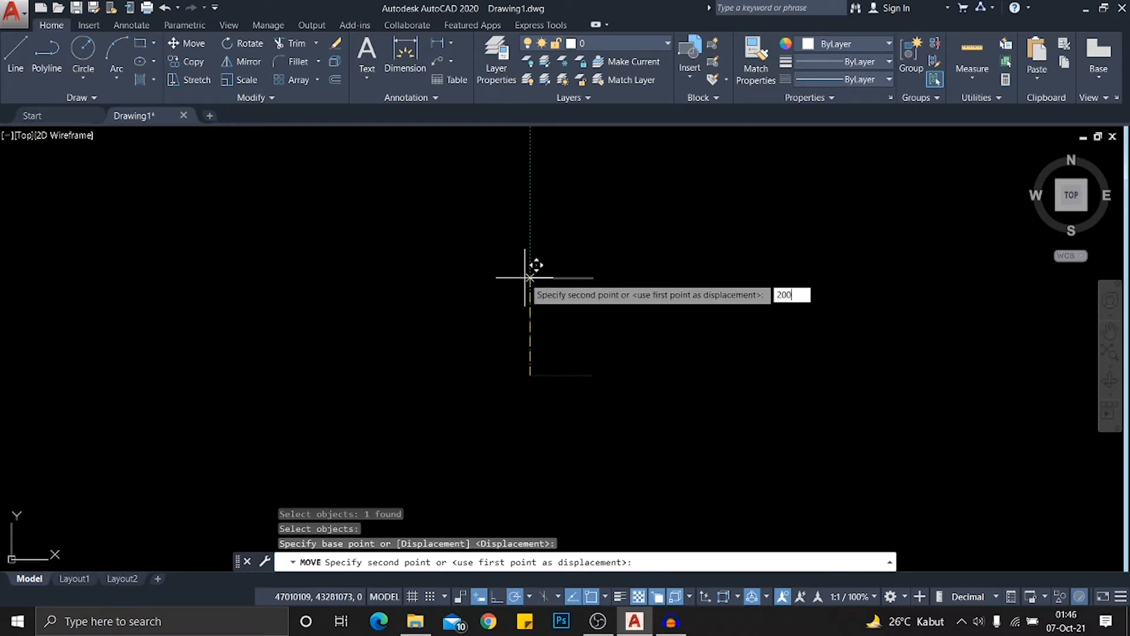
type("0")
key("Return")
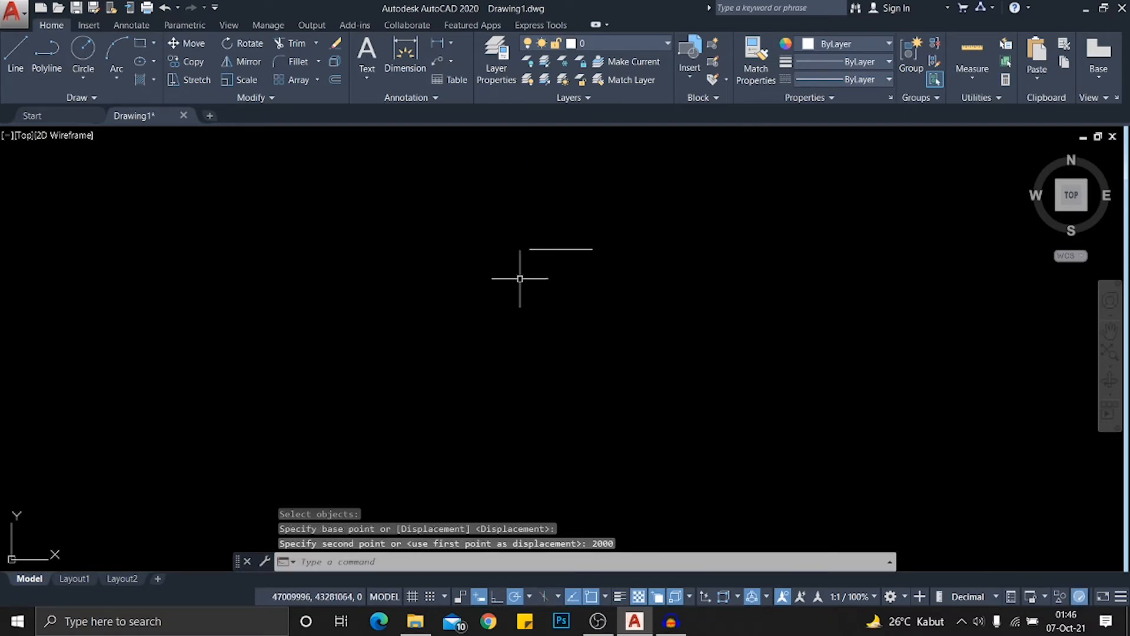
scroll(516, 272, "up", 4)
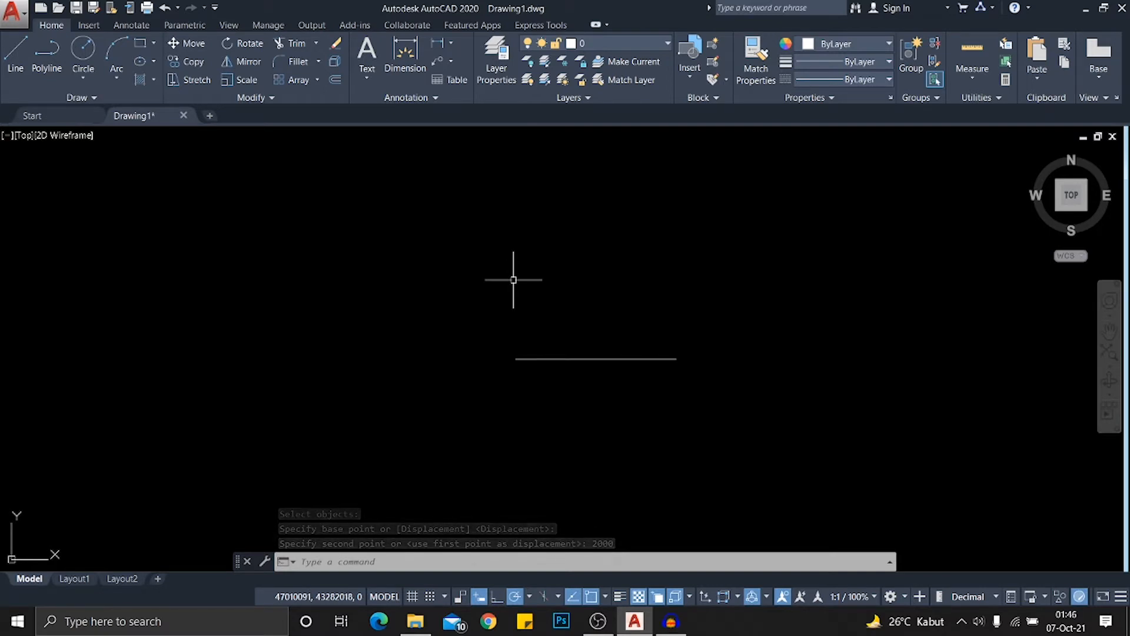
scroll(473, 341, "down", 2)
scroll(478, 336, "up", 4)
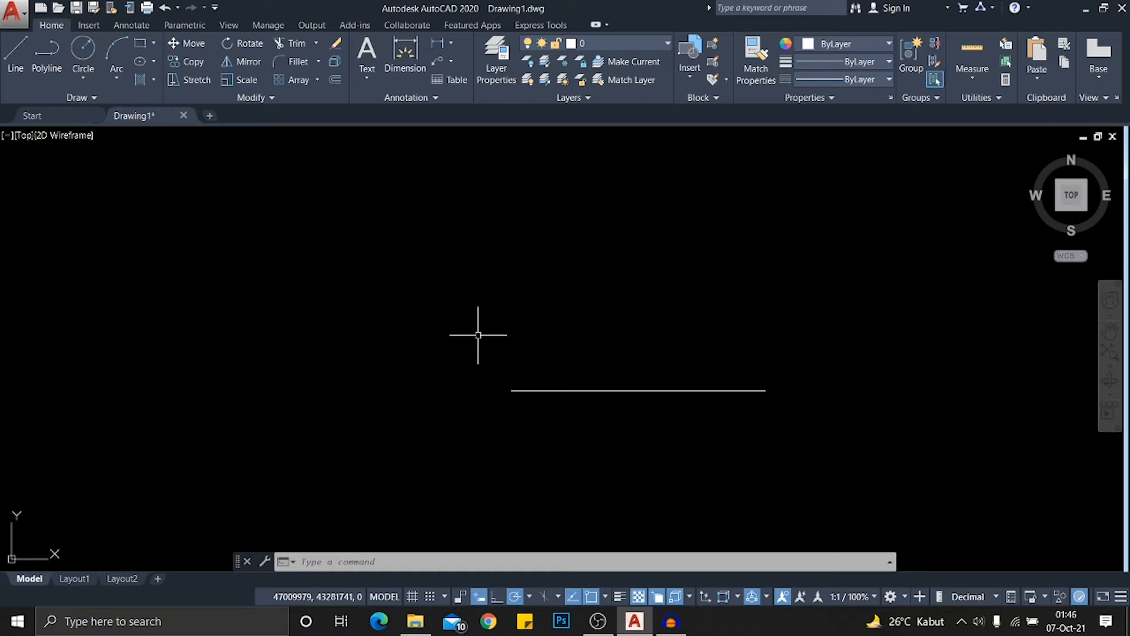
scroll(480, 330, "down", 5)
scroll(518, 320, "up", 4)
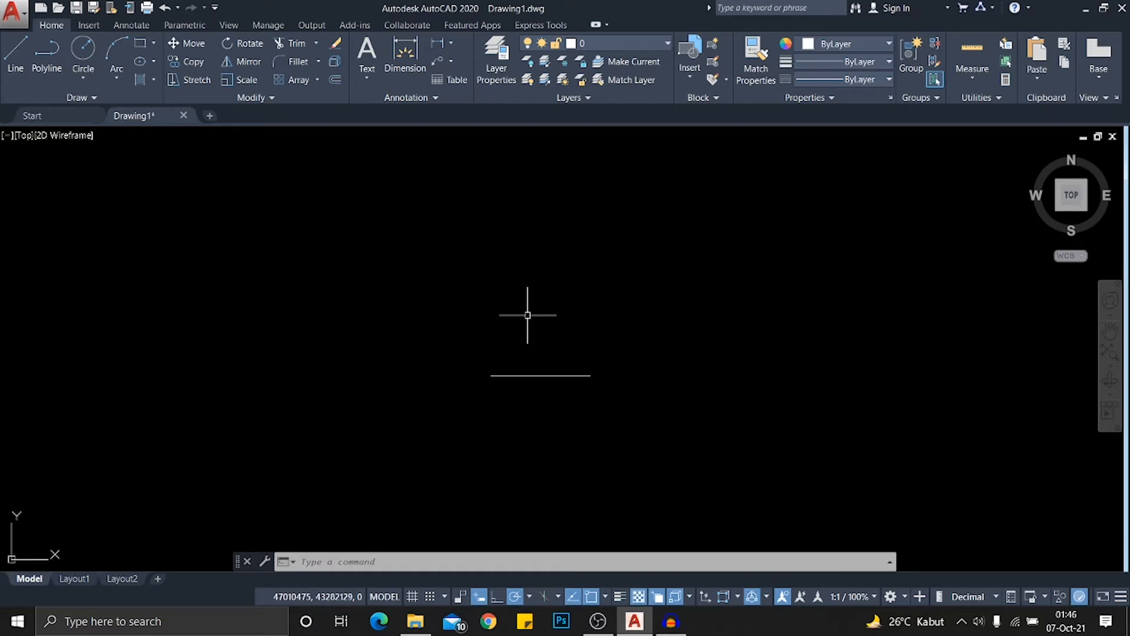
key("Return")
key("Escape")
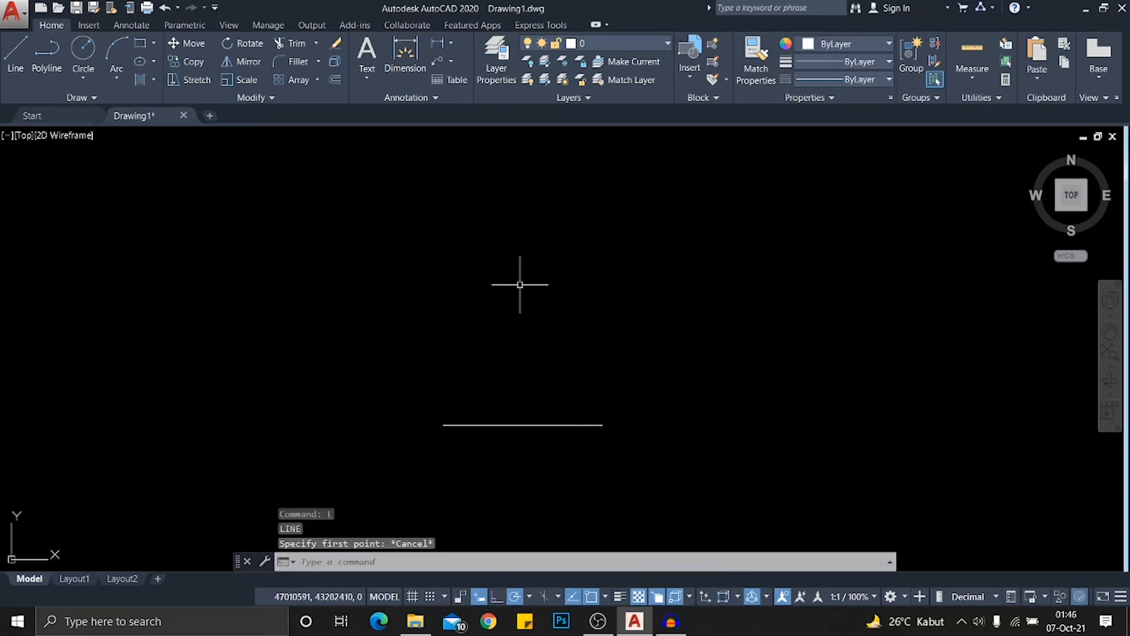
middle_click_drag(535, 440, 566, 351)
left_click(595, 368)
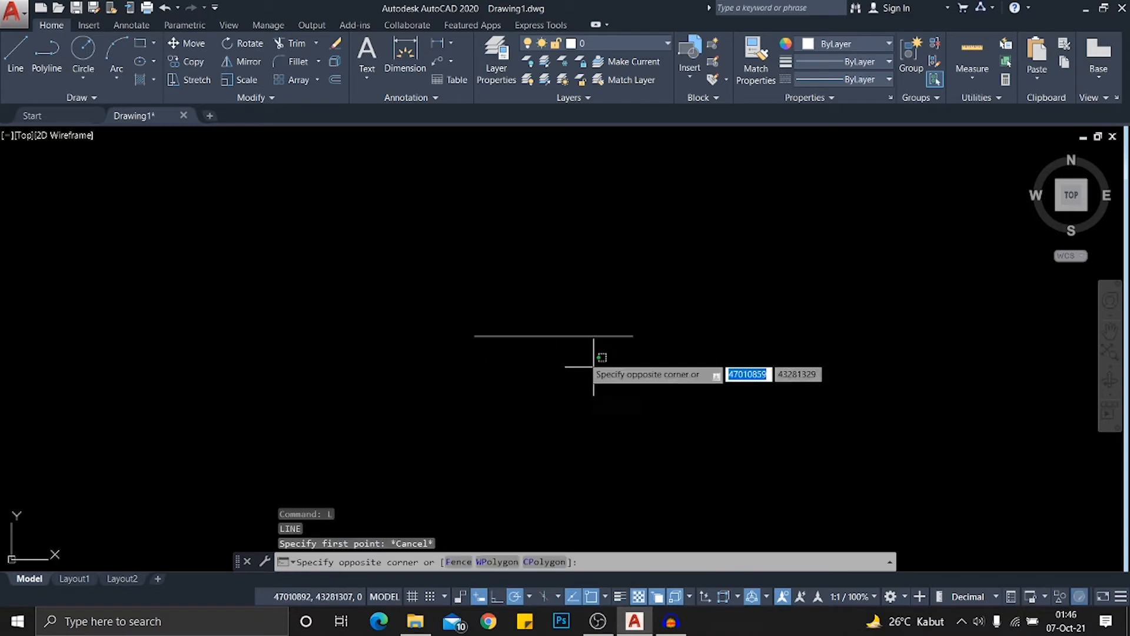
key("Escape")
Draw a second horizontal line a short distance above the existing one, with both ends aligned to its endpoints
middle_click_drag(545, 284, 568, 389)
key("Return")
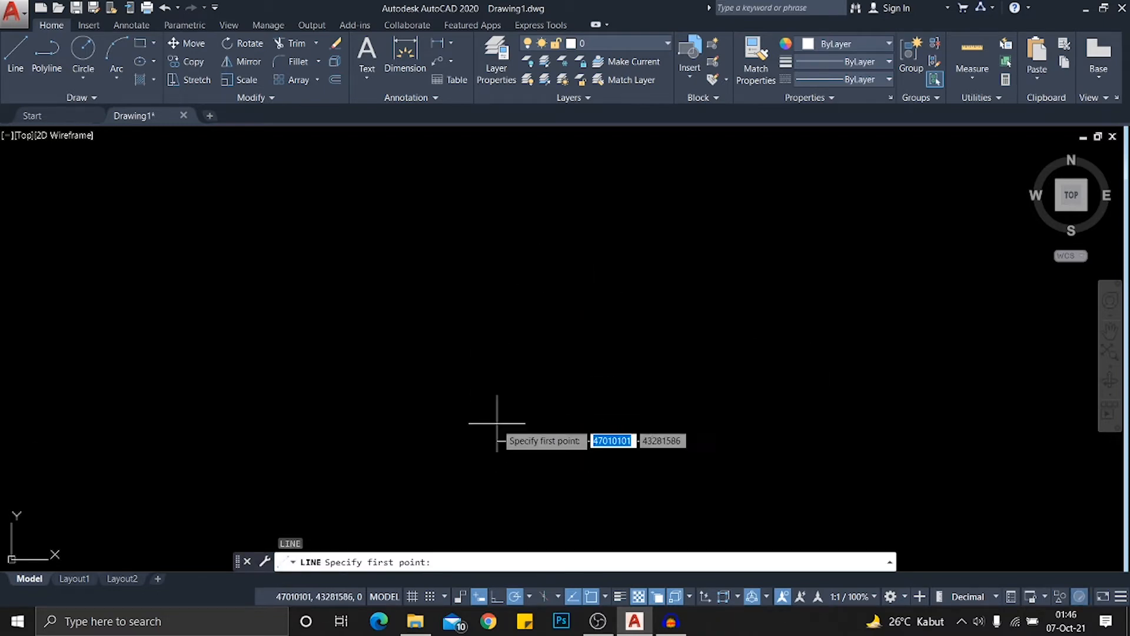
left_click(497, 405)
middle_click_drag(600, 404, 566, 322)
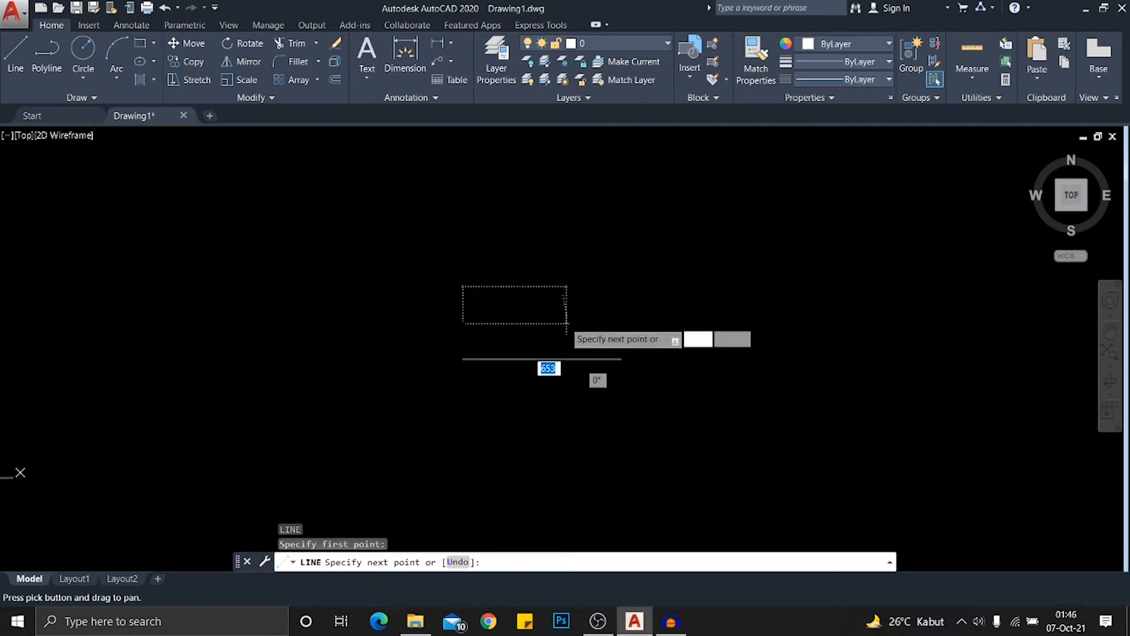
left_click(618, 323)
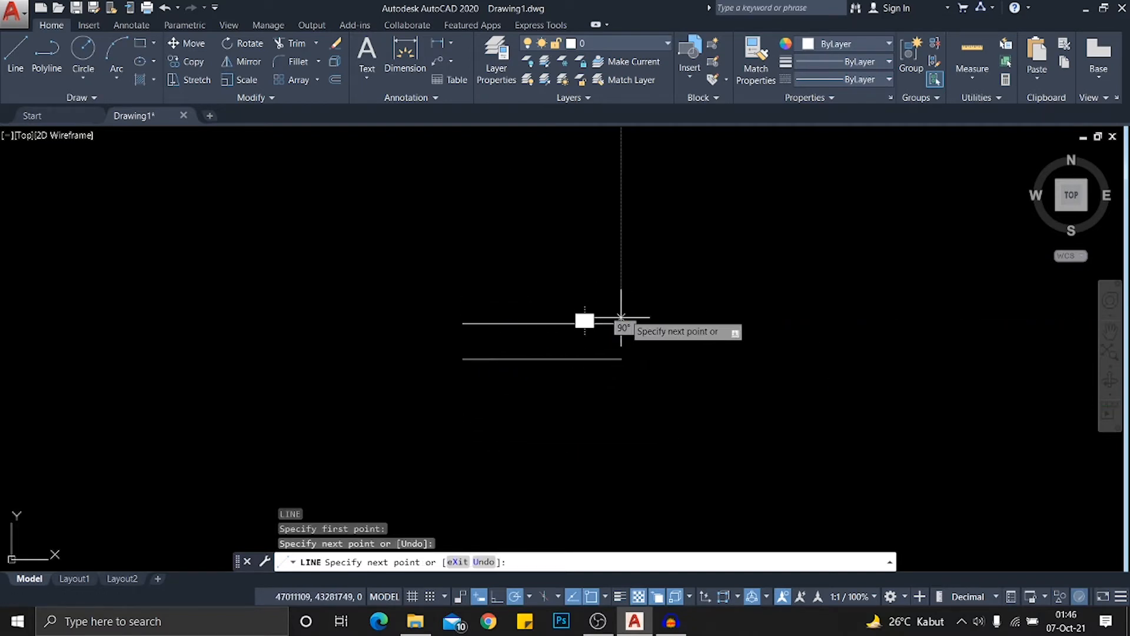
scroll(595, 297, "up", 4)
key("Escape")
Select the upper line with a right-to-left crossing window reaching well over its right part, and clear the selection
middle_click_drag(664, 352, 710, 283)
left_click(757, 308)
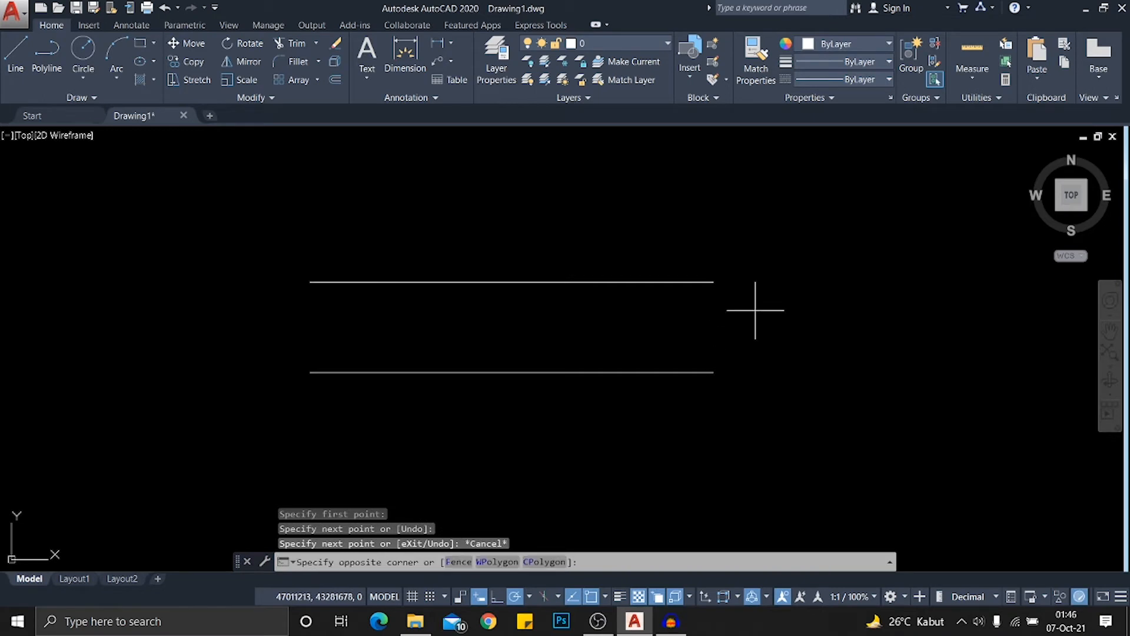
left_click(468, 182)
middle_click_drag(467, 182, 622, 216)
key("Escape")
Repeat the crossing selection of only the upper line's right part twice, deselecting the line after each try
left_click(812, 373)
left_click(650, 253)
scroll(646, 252, "down", 4)
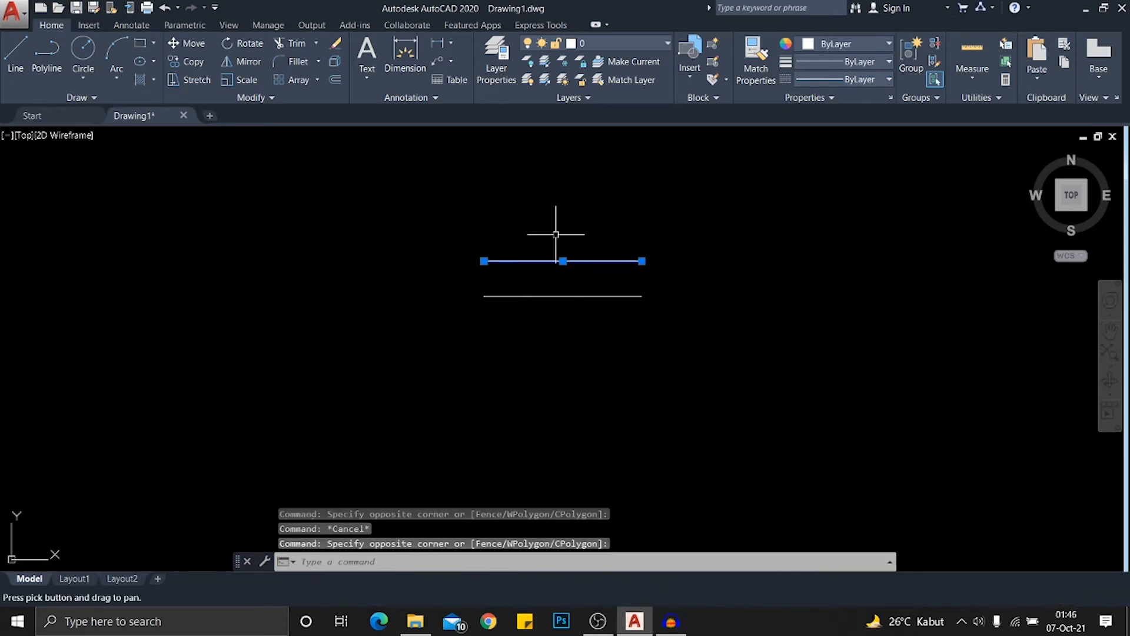
scroll(518, 222, "up", 4)
key("Escape")
left_click(745, 325)
left_click(574, 213)
key("Escape")
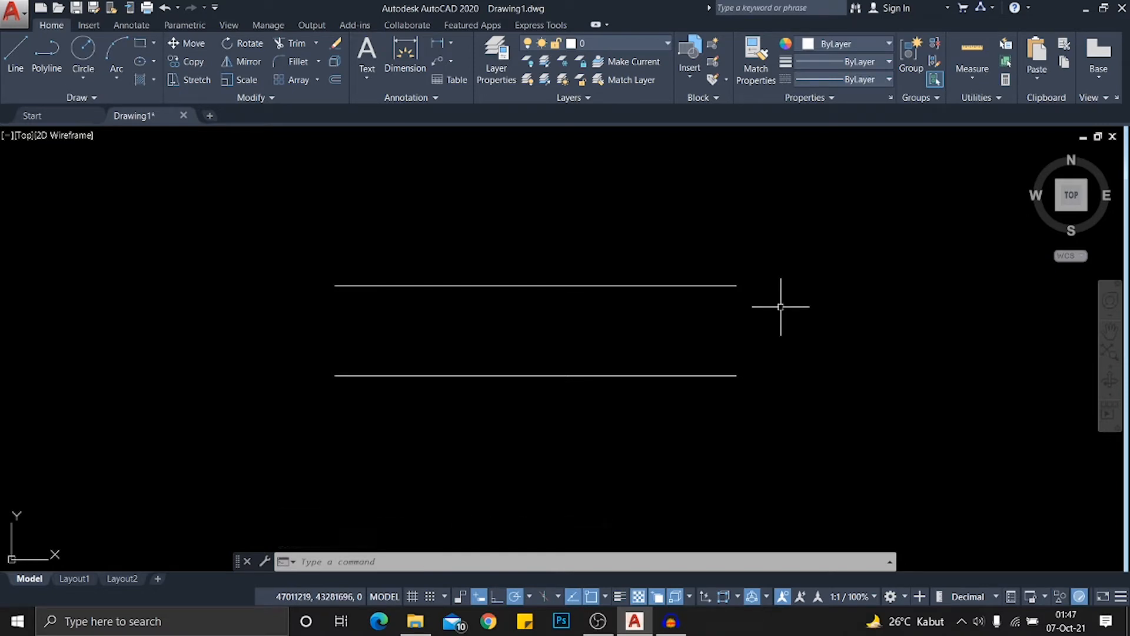
Select the upper line repeatedly with small right-to-left crossing windows over its right end, clearing the selection
left_click(779, 307)
left_click(727, 254)
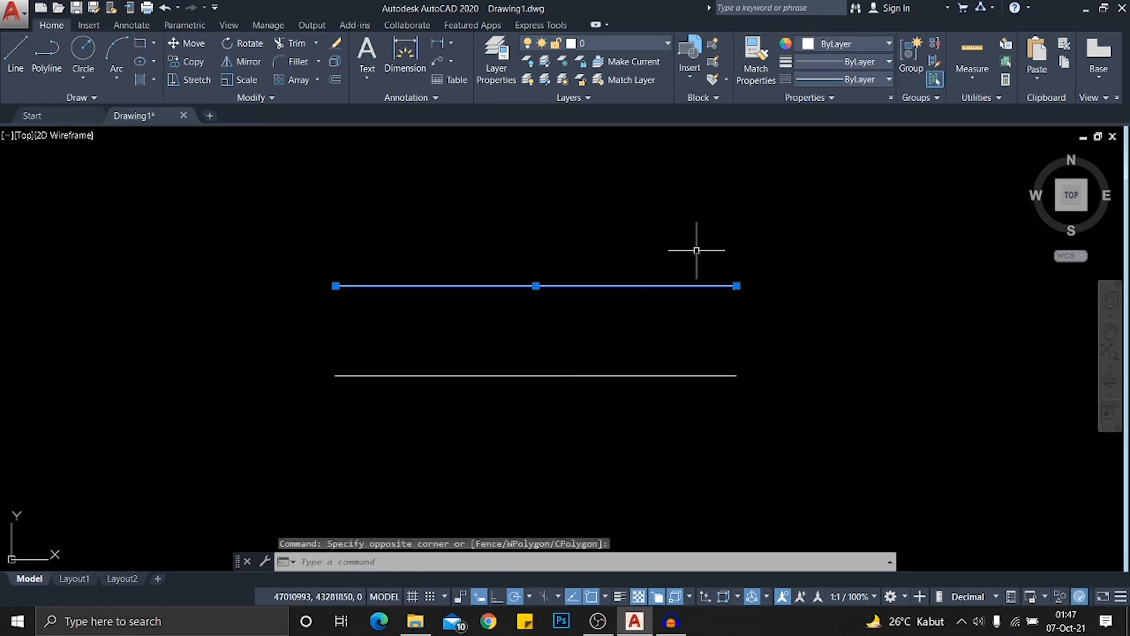
left_click(761, 262)
left_click(683, 235)
key("Escape")
left_click(736, 301)
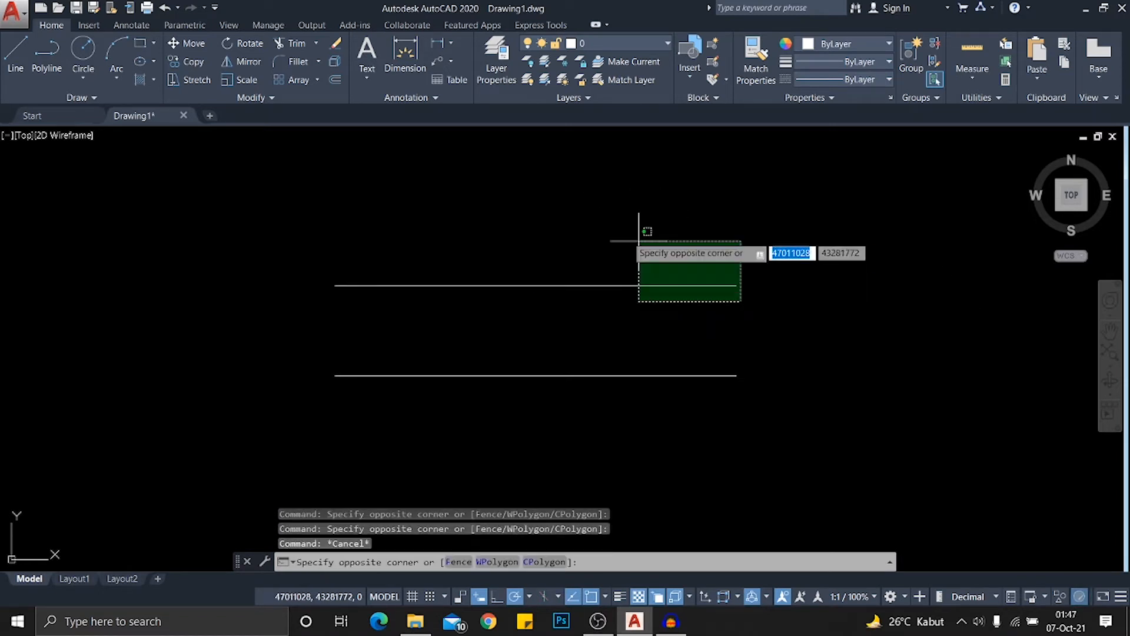
left_click(595, 230)
key("Escape")
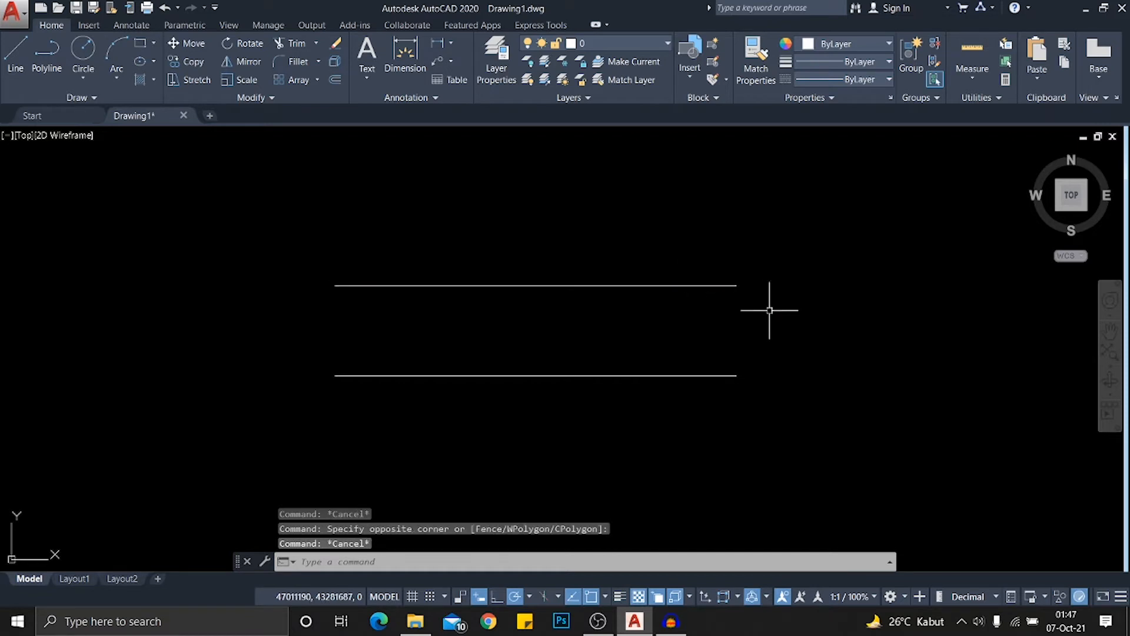
Crossing-select the upper line's right end twice more, with a wider and a narrower box, and deselect the line
left_click(781, 313)
left_click(693, 240)
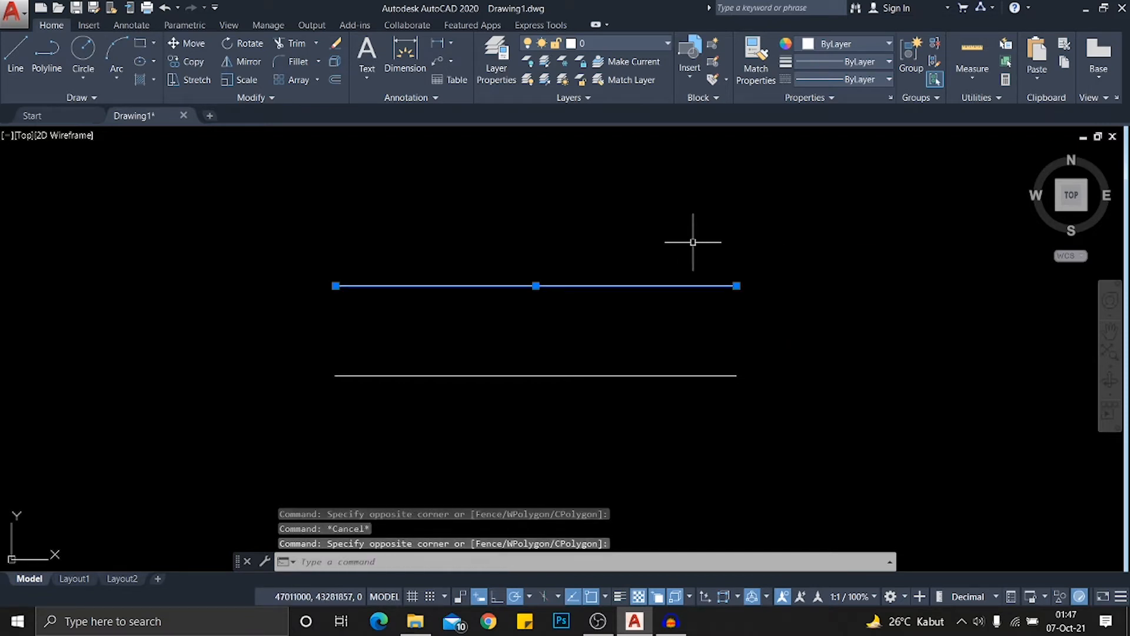
left_click(736, 298)
left_click(674, 231)
key("Escape")
Try a crossing box just beyond the upper line's right end, and enclose the whole line in a left-to-right window before deselecting it
left_click(785, 303)
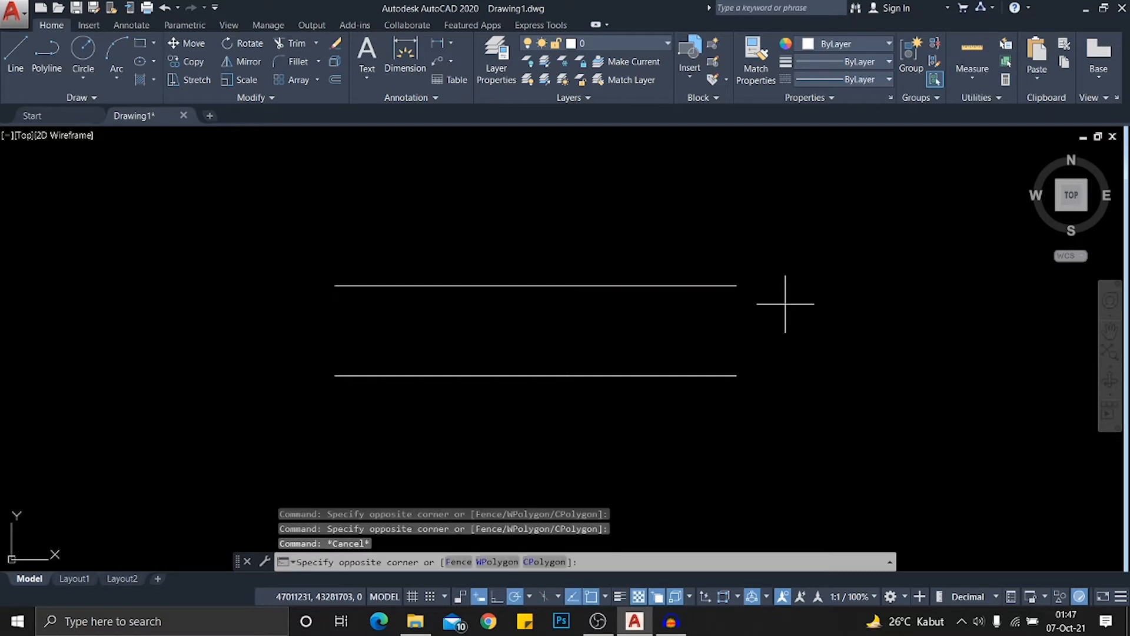
left_click(740, 252)
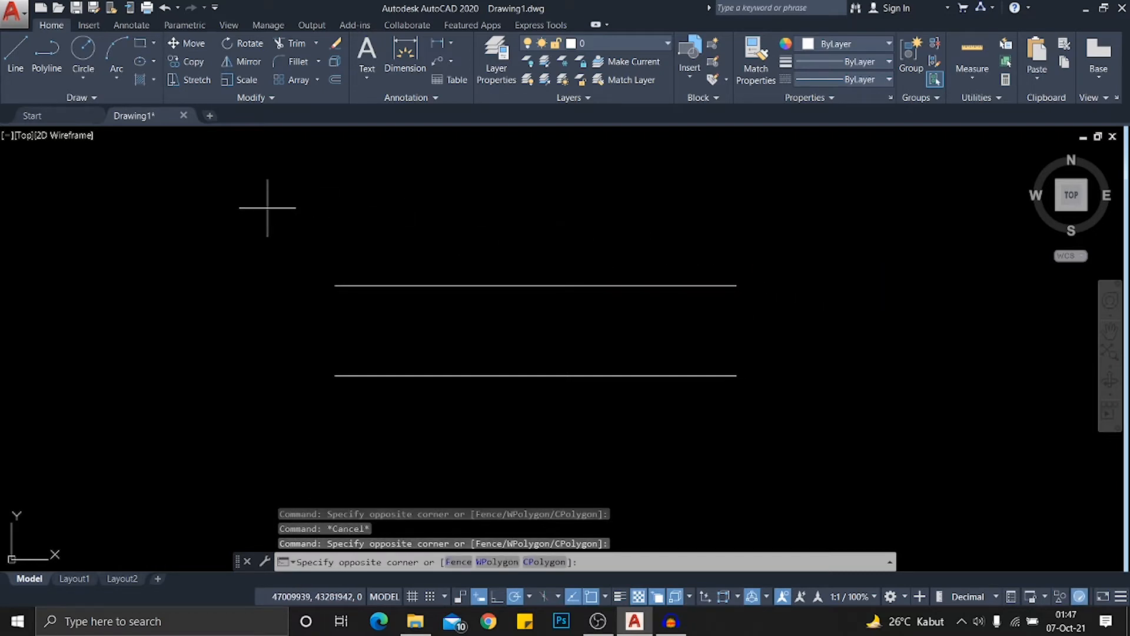
left_click(267, 207)
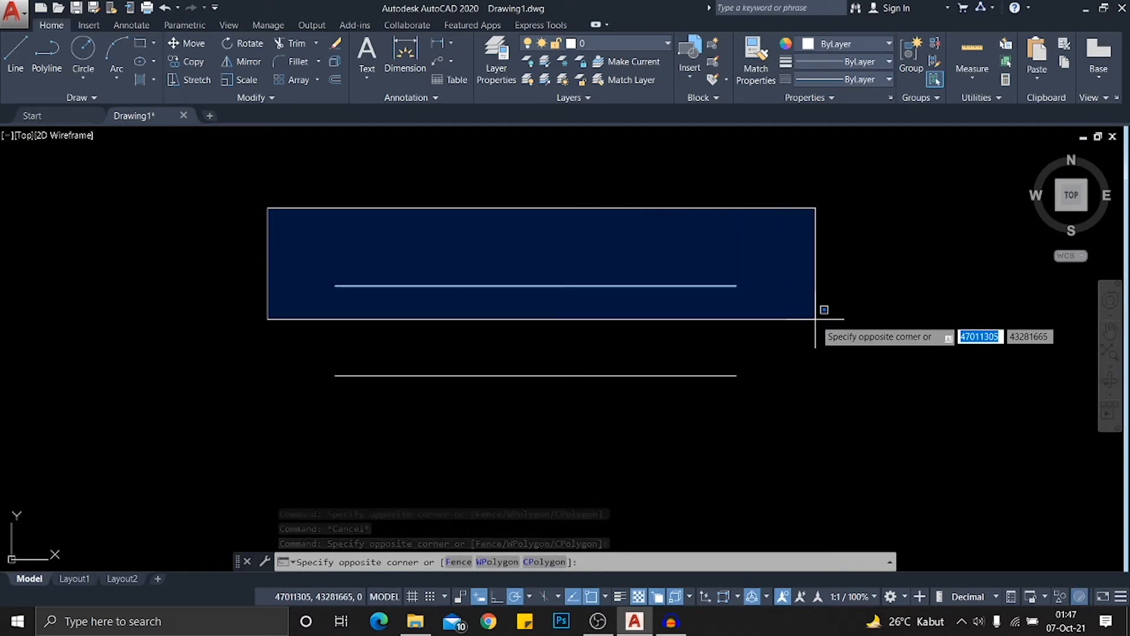
left_click(815, 319)
key("Escape")
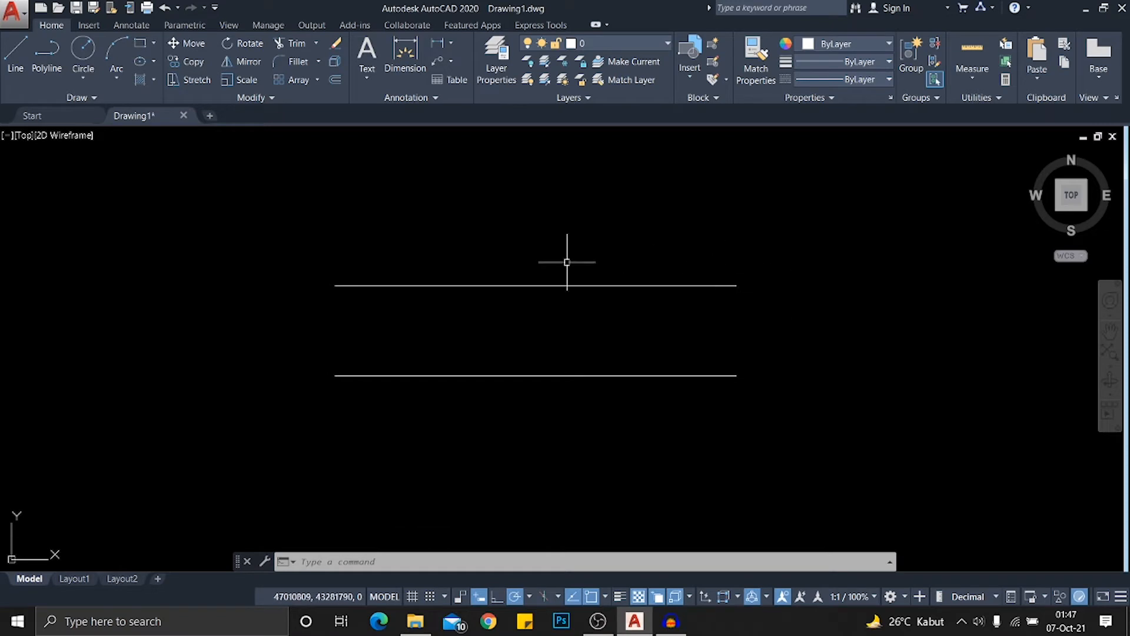
Select the upper line with a crossing window over its right end and erase it
left_click(871, 316)
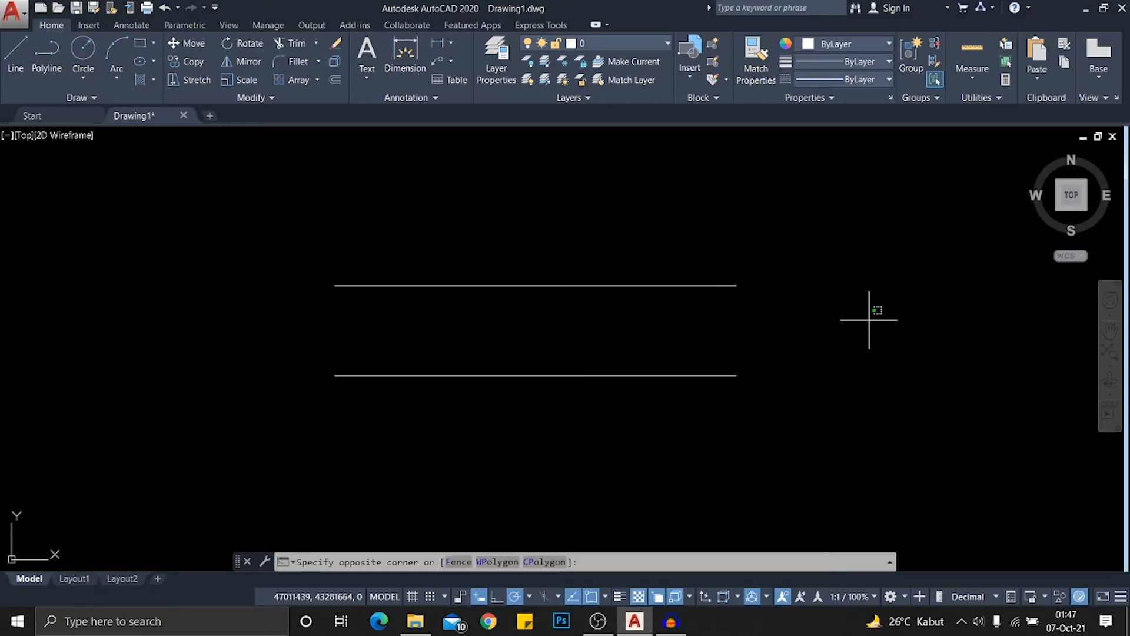
left_click(728, 232)
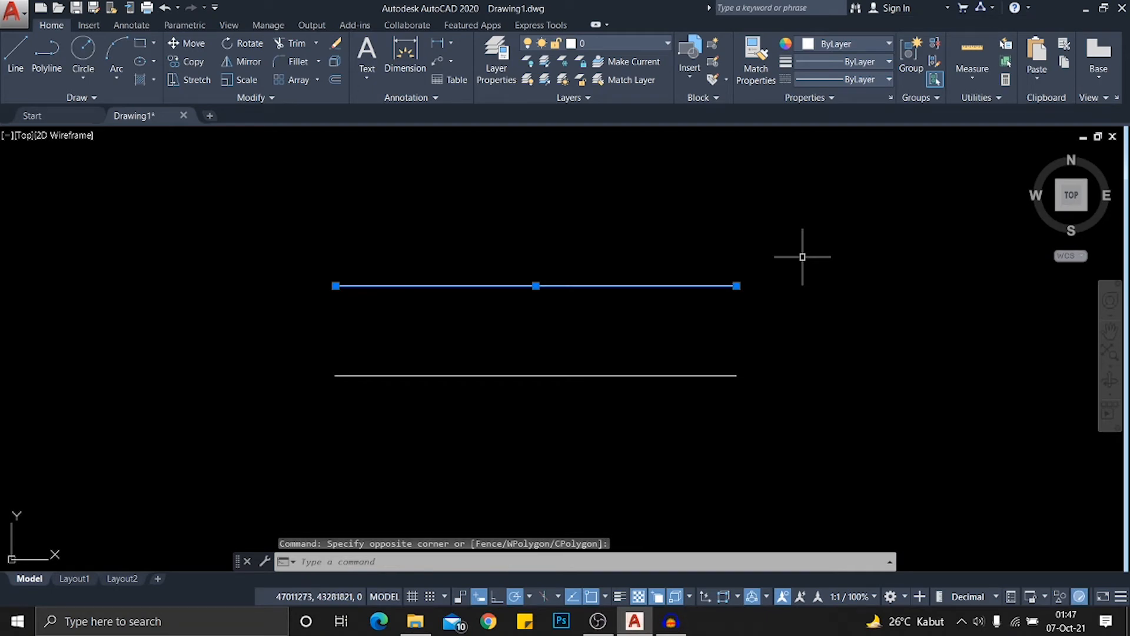
type("E")
key("Return")
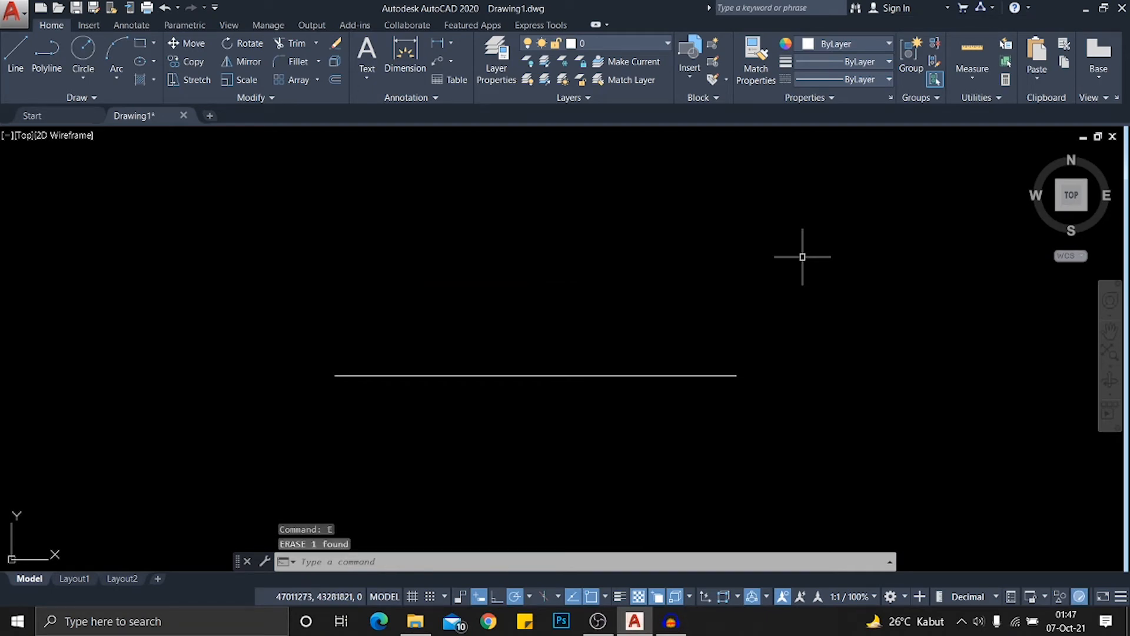
Select the remaining line with a crossing window over its right part and clear the selection
scroll(789, 259, "down", 8)
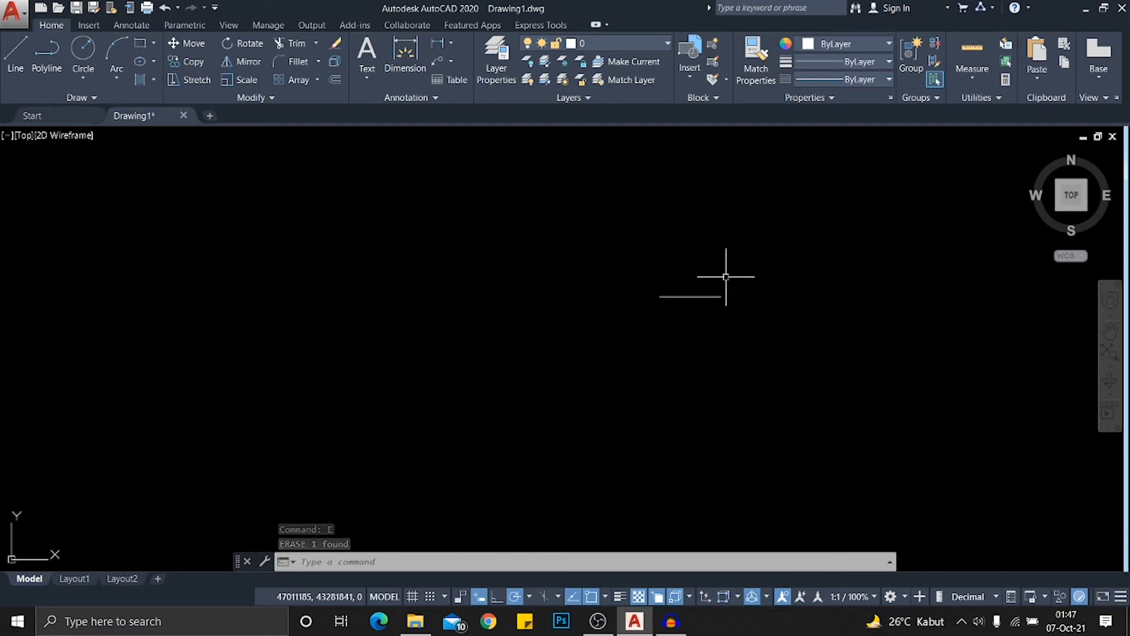
middle_click_drag(694, 289, 552, 330)
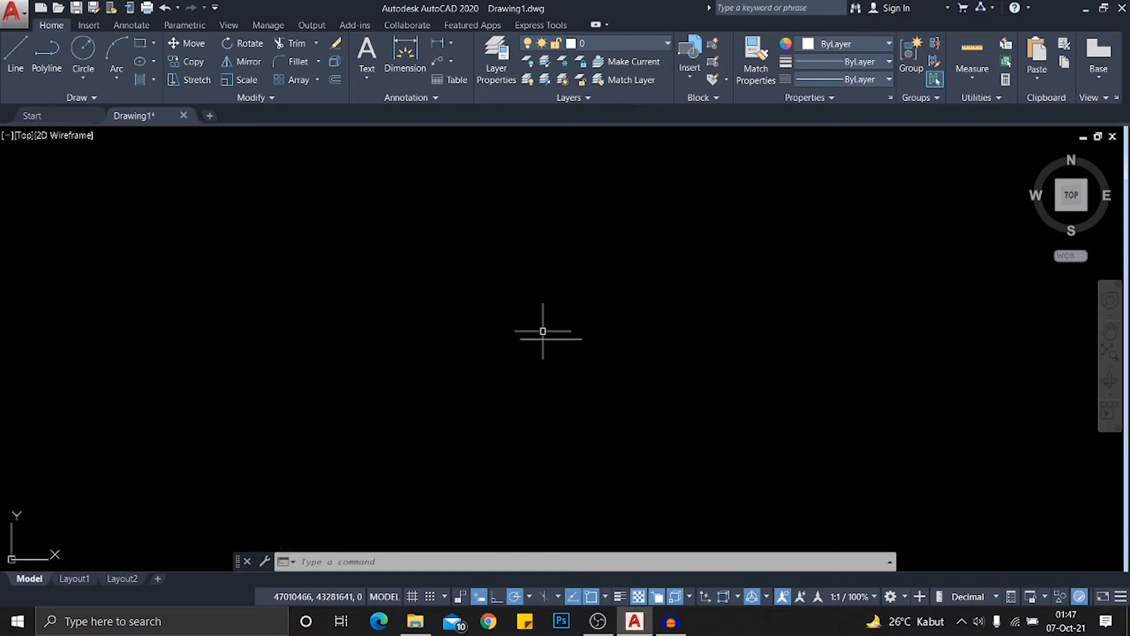
scroll(544, 330, "up", 4)
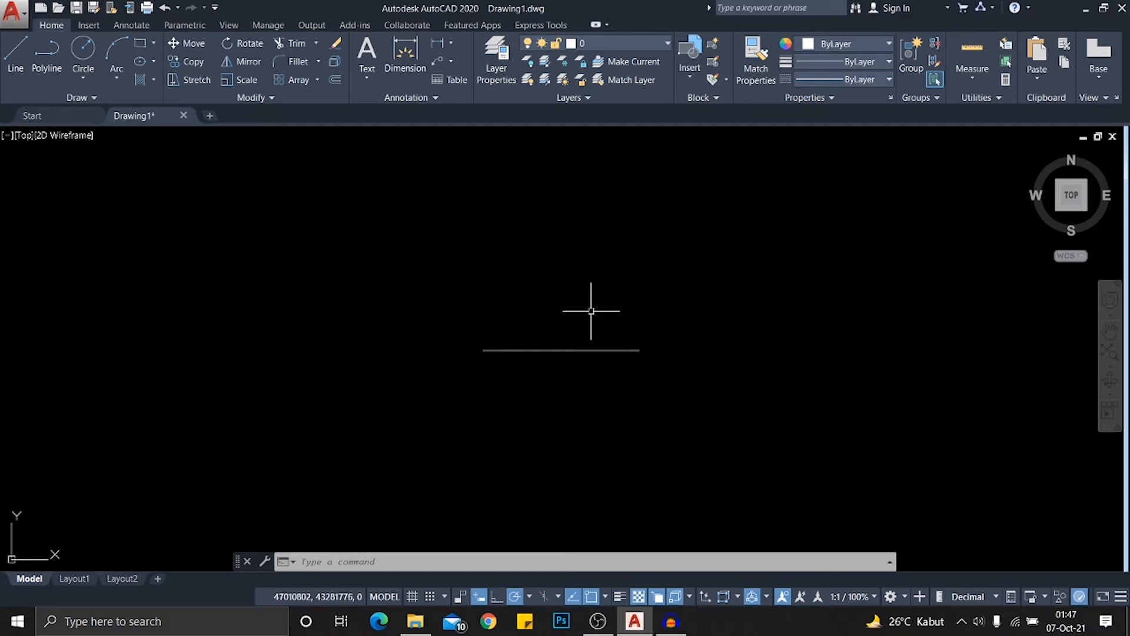
scroll(591, 309, "up", 6)
scroll(608, 328, "down", 6)
scroll(603, 386, "up", 4)
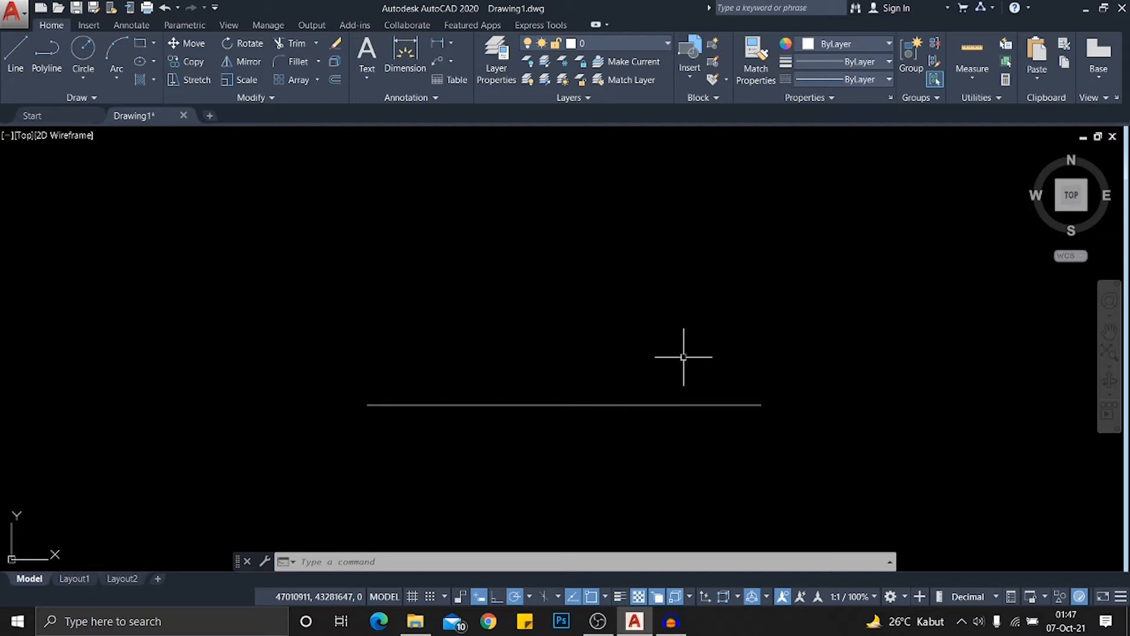
left_click(830, 430)
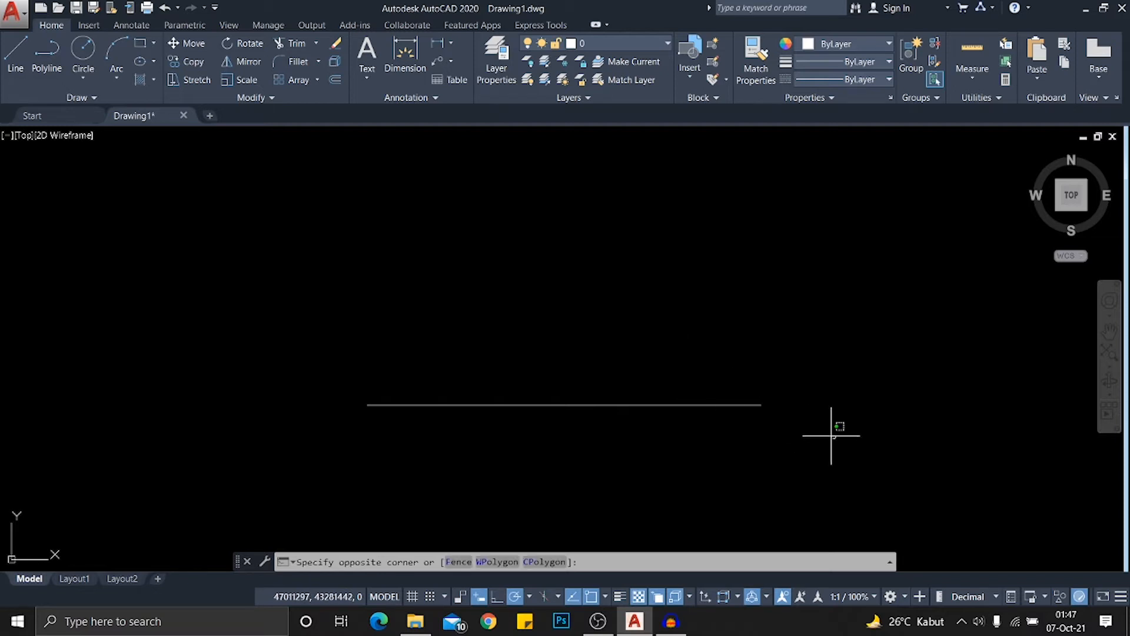
left_click(648, 333)
scroll(719, 353, "down", 4)
scroll(730, 371, "up", 2)
key("Escape")
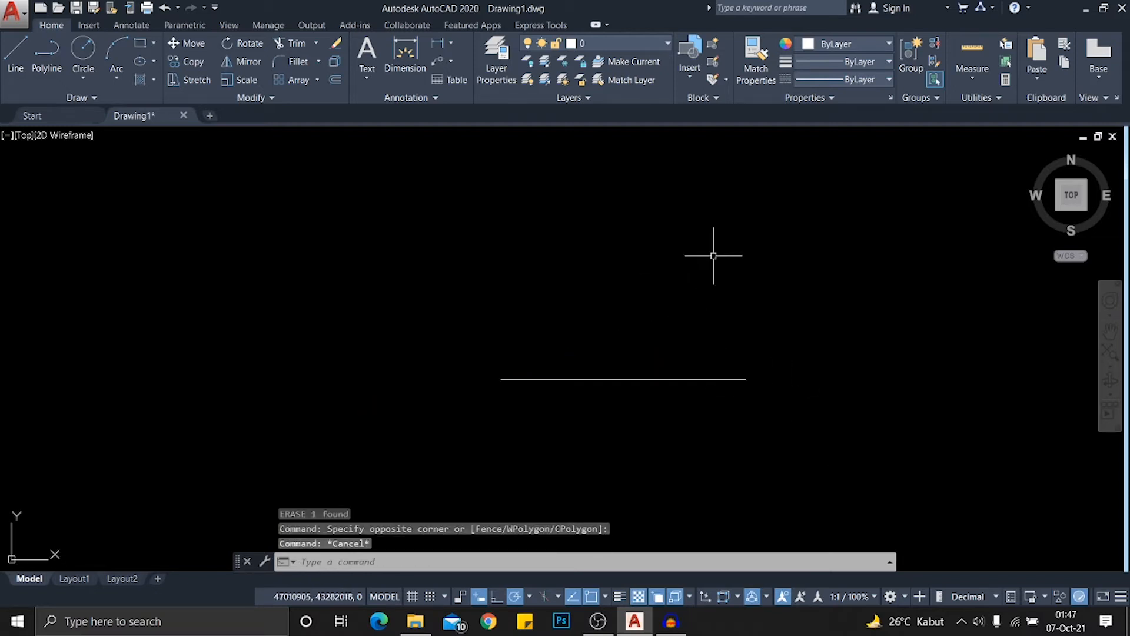
Select the remaining line with a crossing window over its right part, and enclose the whole line in a left-to-right window
left_click(755, 407)
left_click(665, 330)
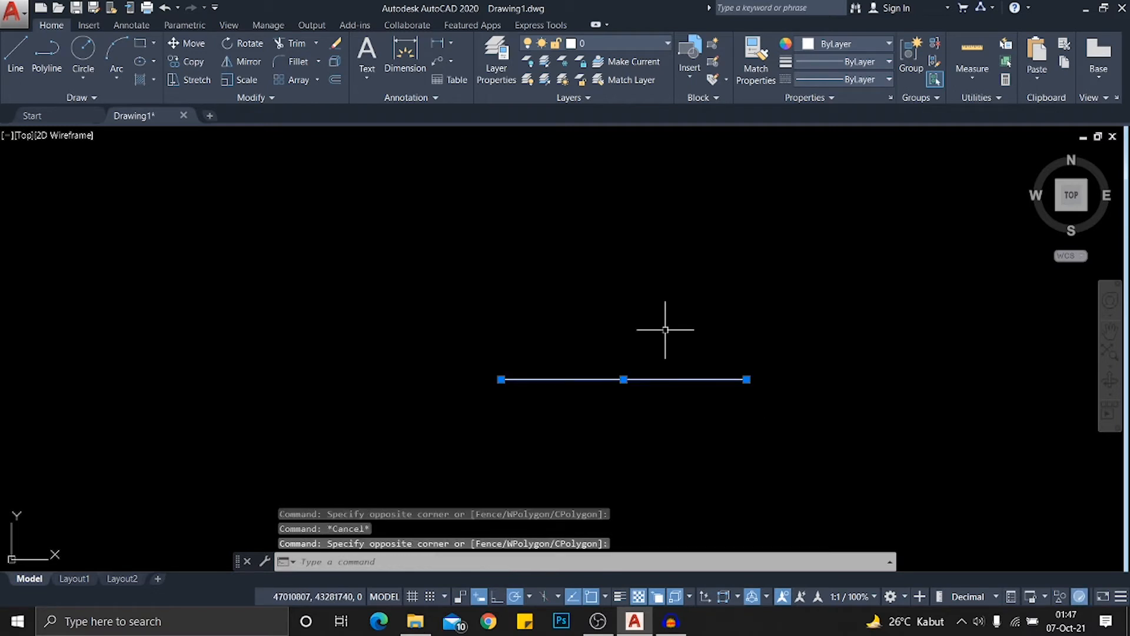
left_click(411, 343)
left_click(820, 406)
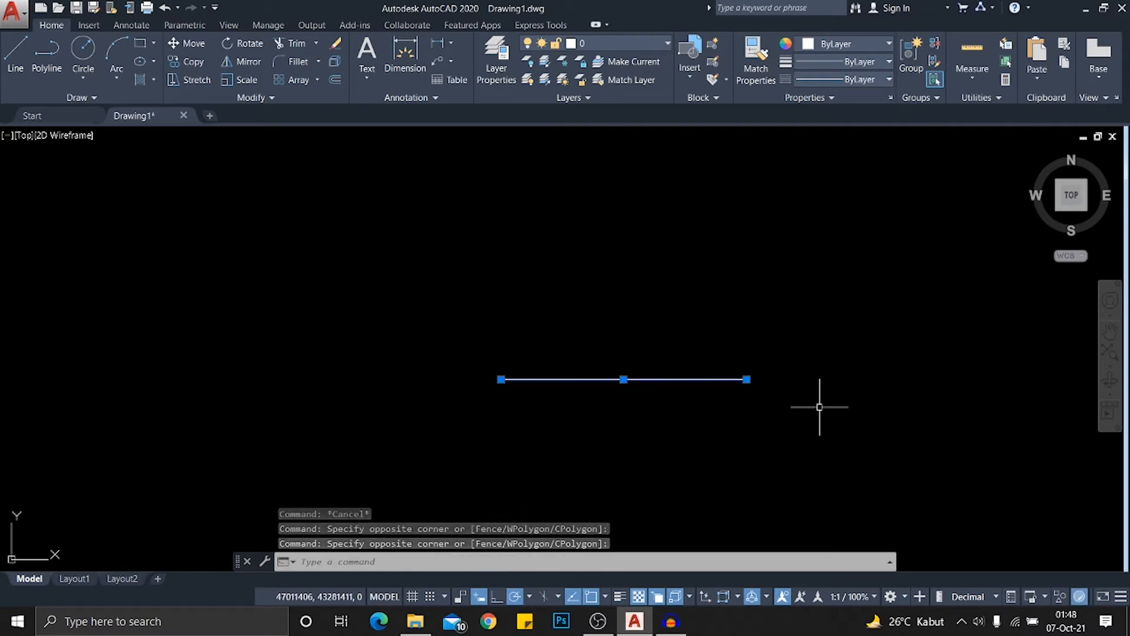
Start Copy on the selected line with its midpoint as the base point
middle_click_drag(819, 407, 791, 437)
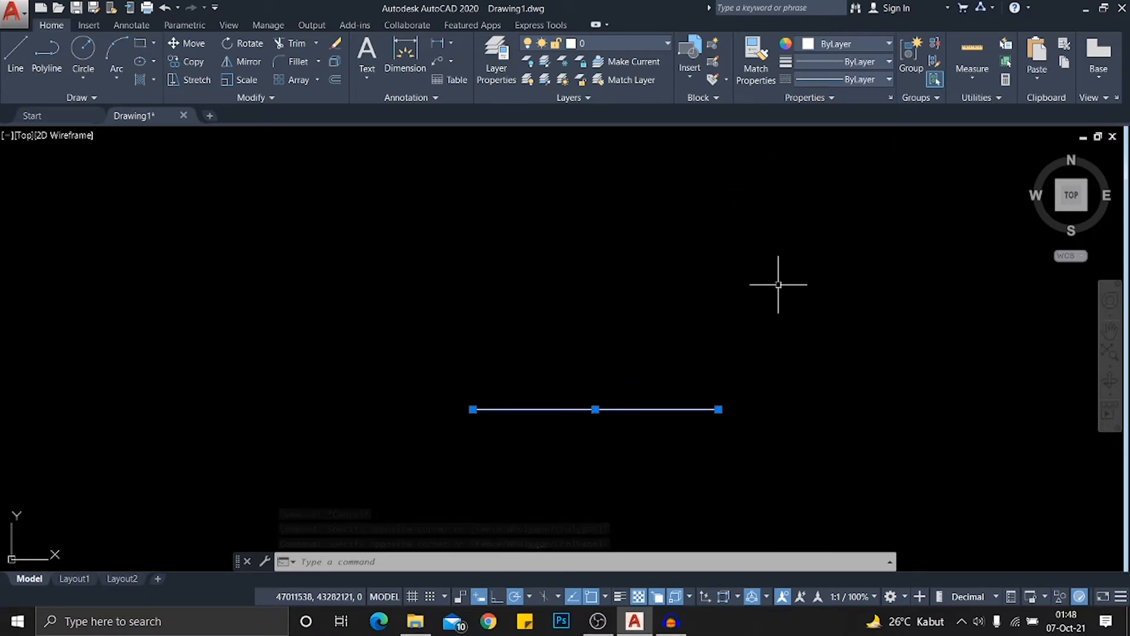
middle_click_drag(777, 284, 777, 325)
scroll(683, 396, "down", 2)
scroll(684, 395, "up", 2)
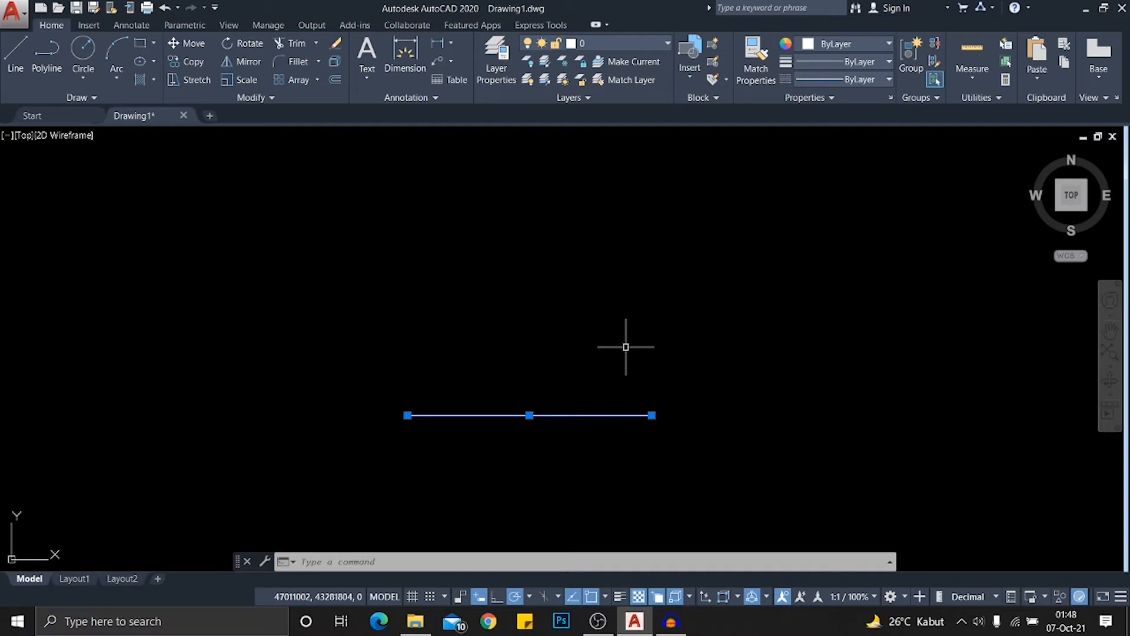
scroll(626, 347, "down", 2)
middle_click_drag(638, 353, 700, 351)
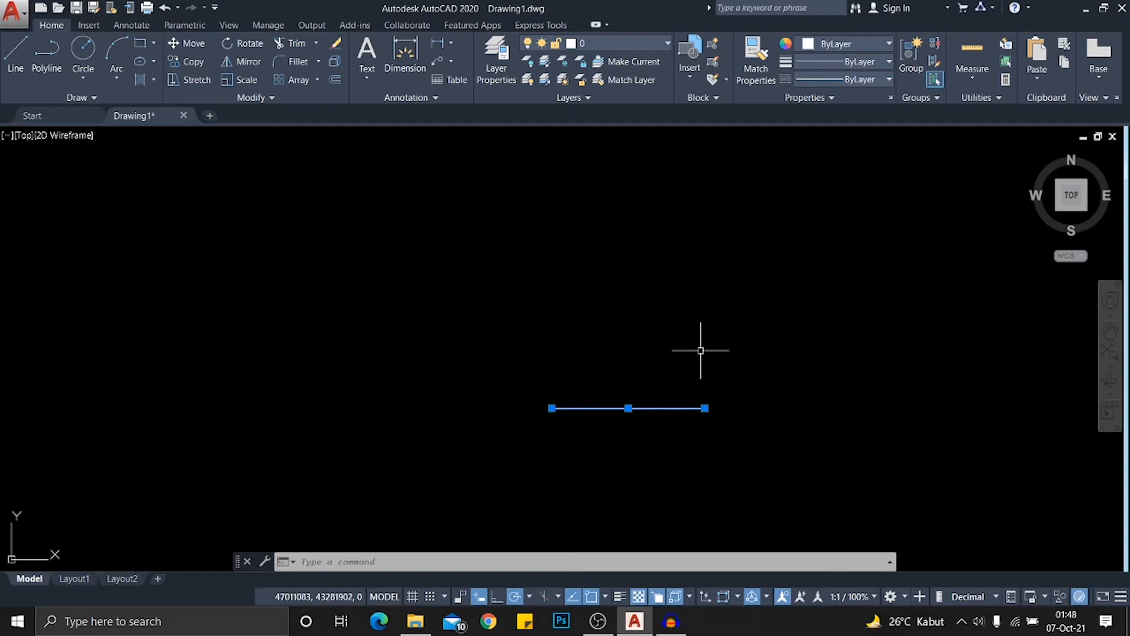
type("c")
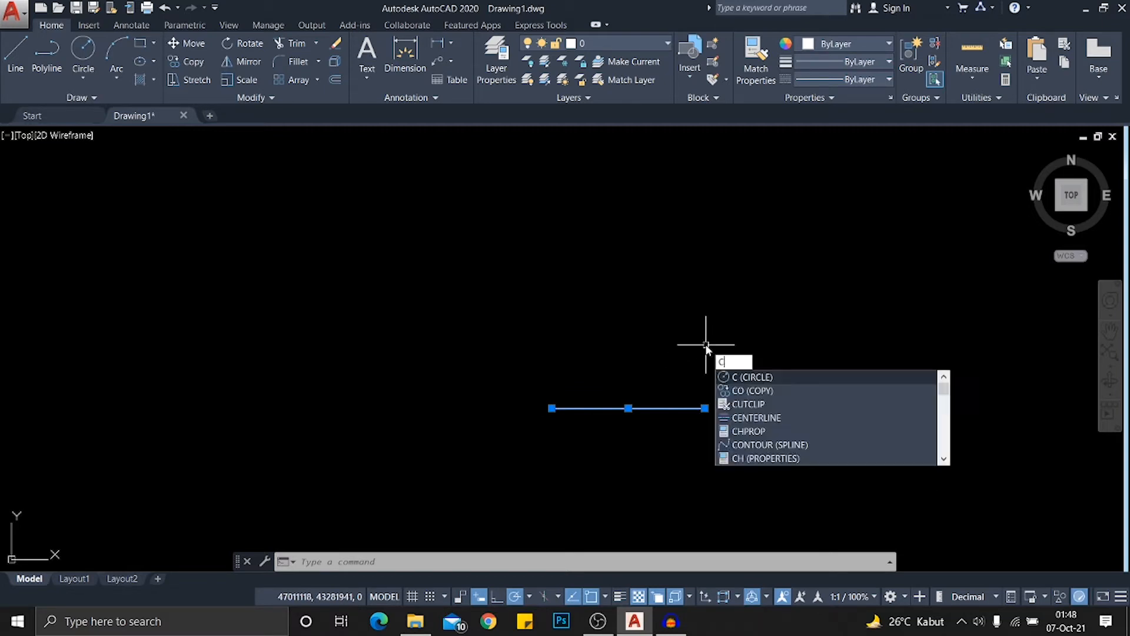
type("o")
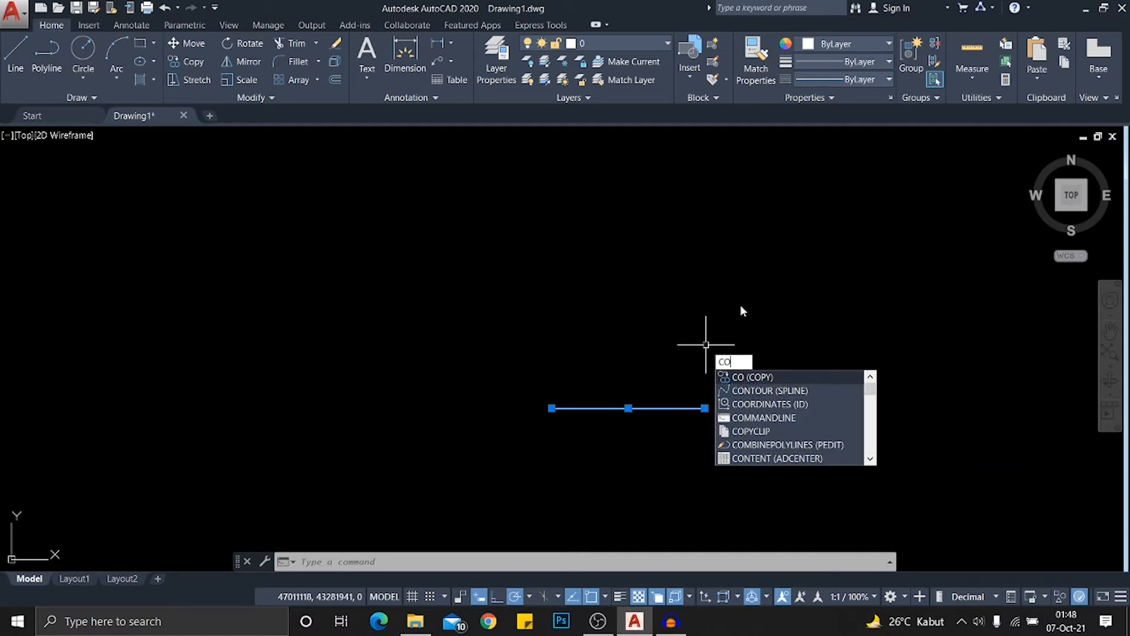
key("Return")
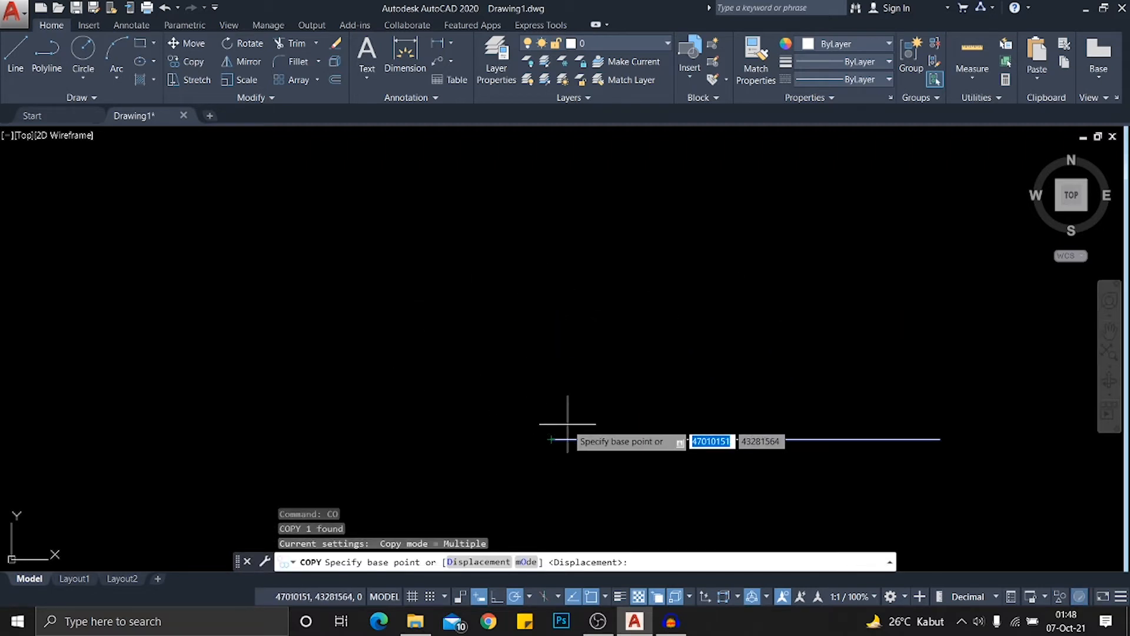
middle_click_drag(798, 344, 664, 335)
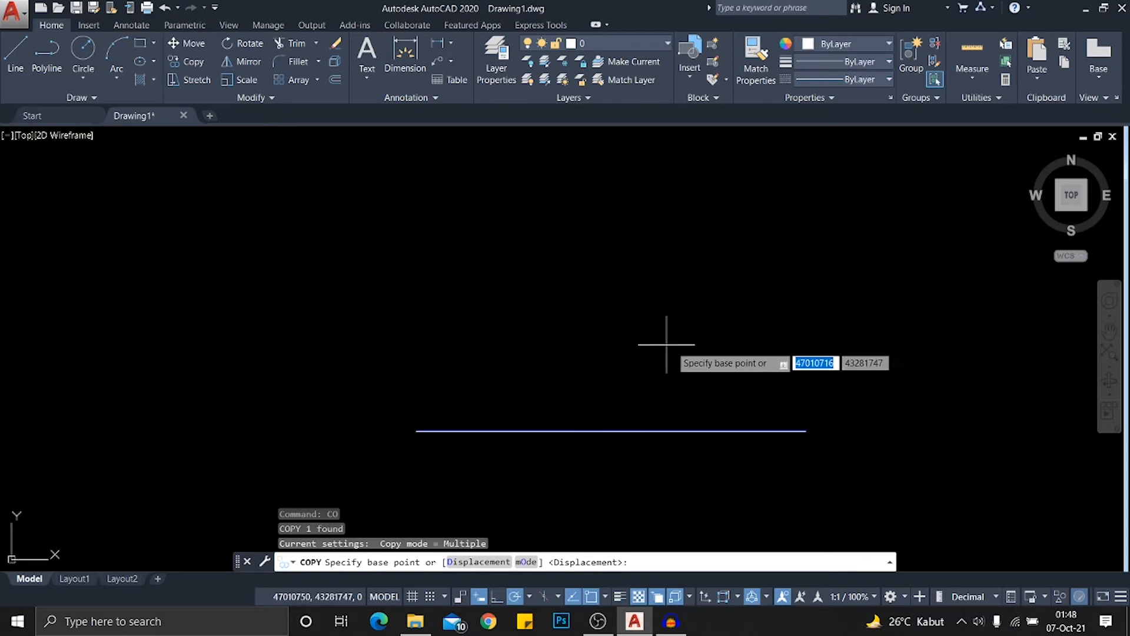
left_click(612, 431)
Place a copy of the line 1000 mm straight above the original
scroll(588, 388, "down", 5)
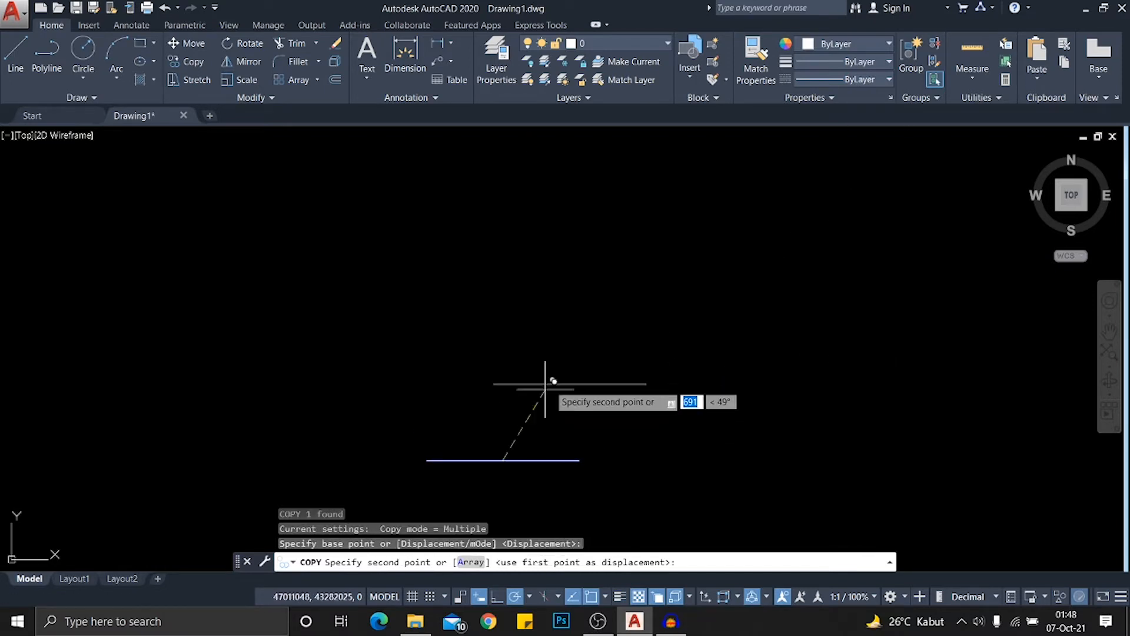
scroll(565, 401, "up", 3)
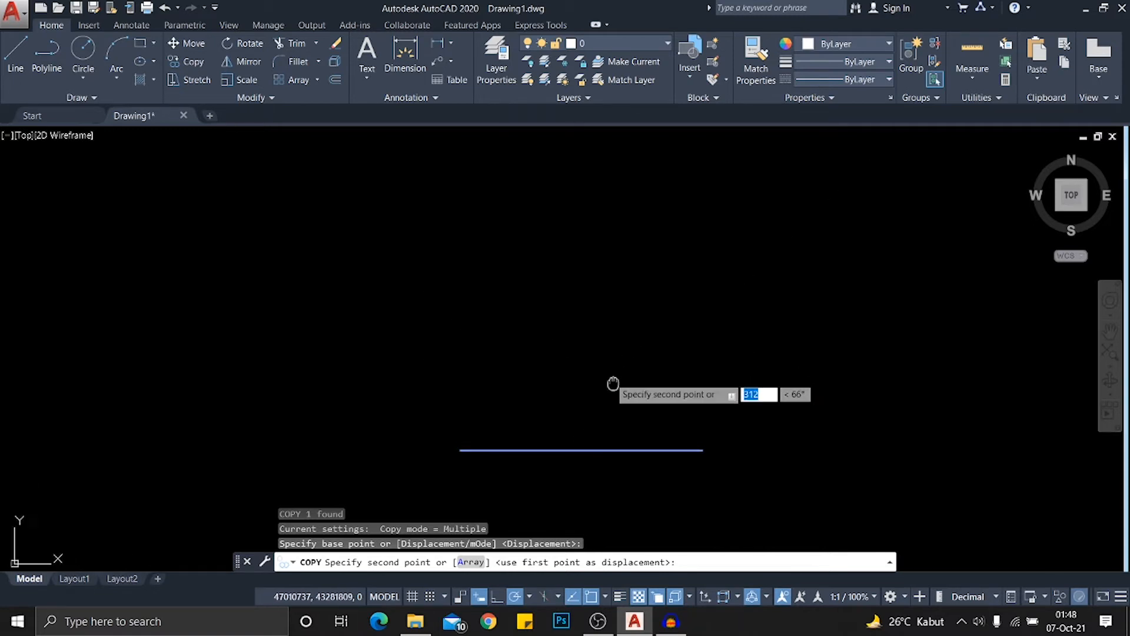
scroll(624, 382, "down", 8)
scroll(624, 376, "up", 5)
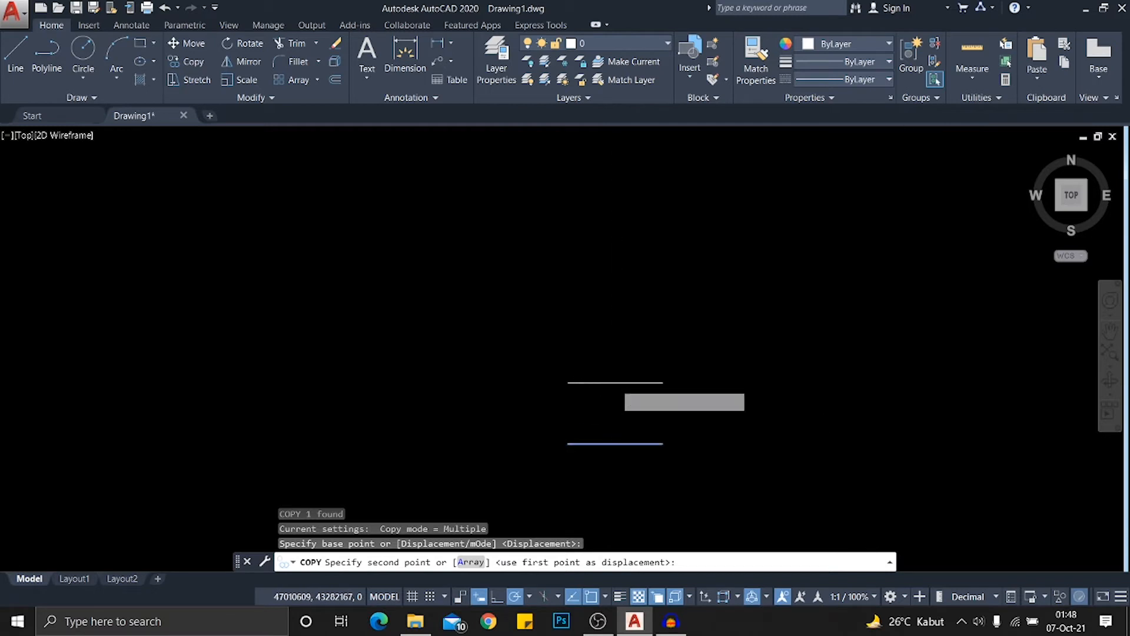
middle_click_drag(605, 371, 622, 361)
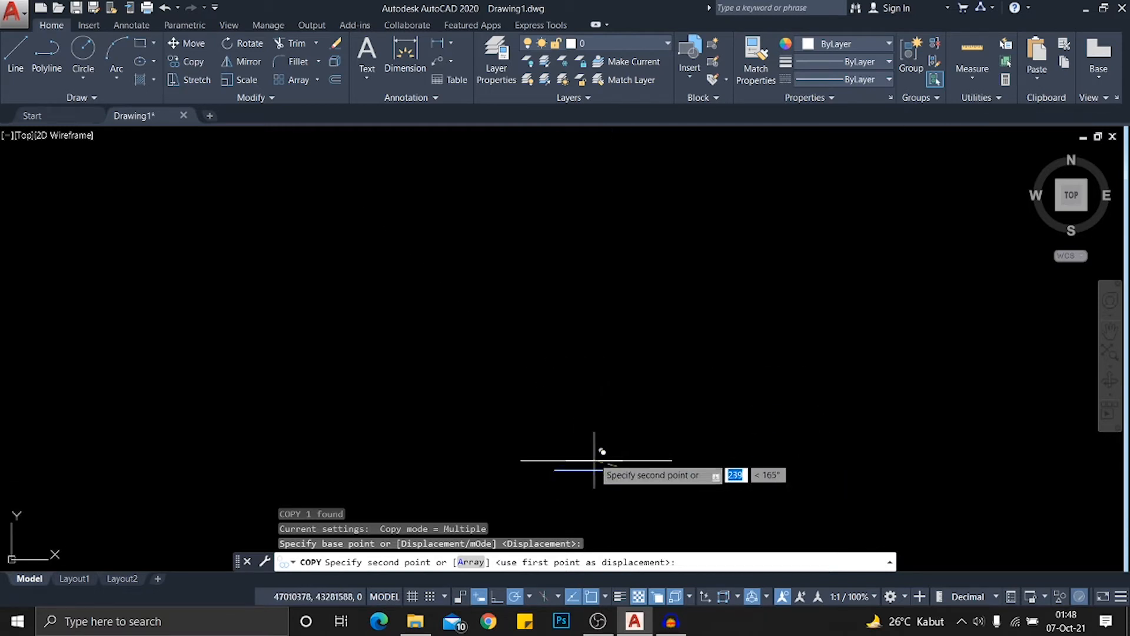
middle_click_drag(605, 402, 654, 405)
middle_click_drag(751, 387, 717, 292)
middle_click_drag(594, 344, 542, 405)
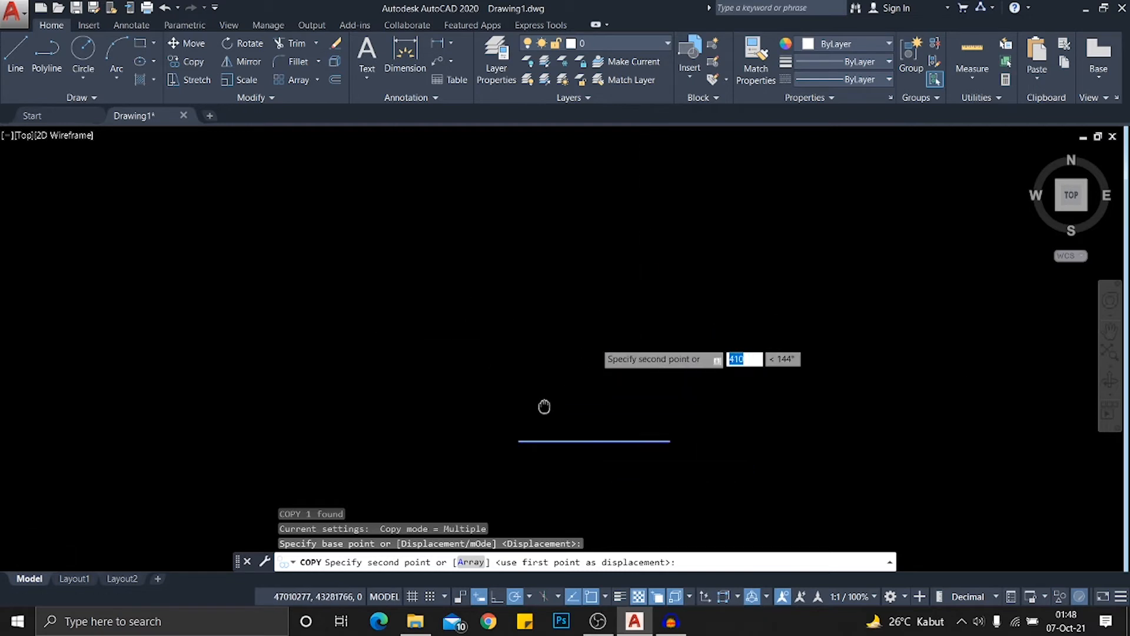
scroll(626, 384, "down", 2)
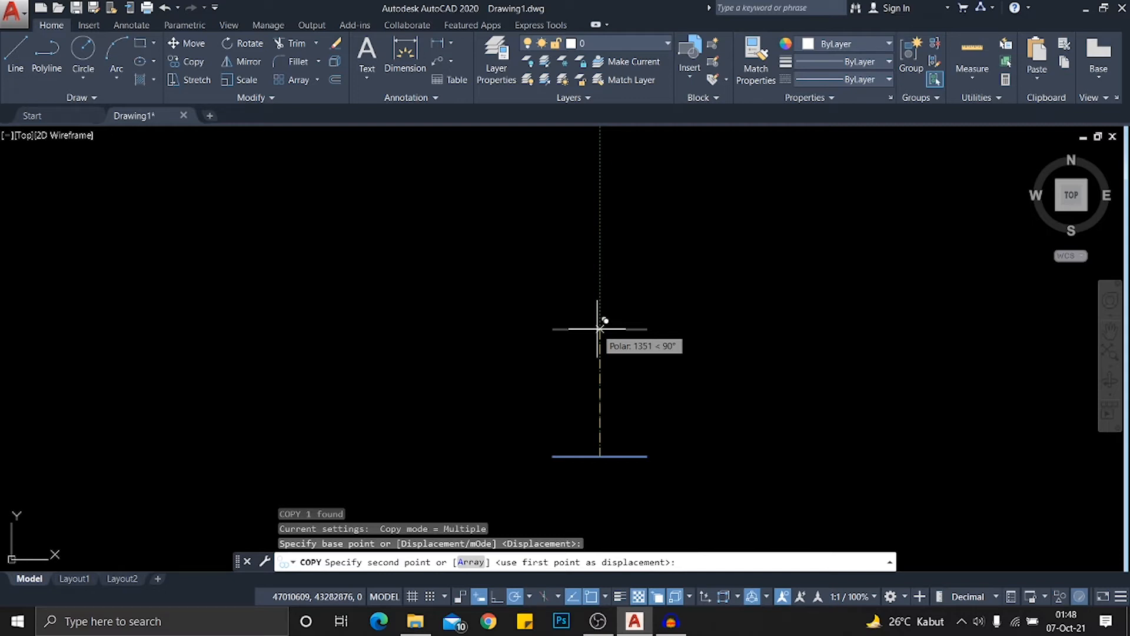
type("100")
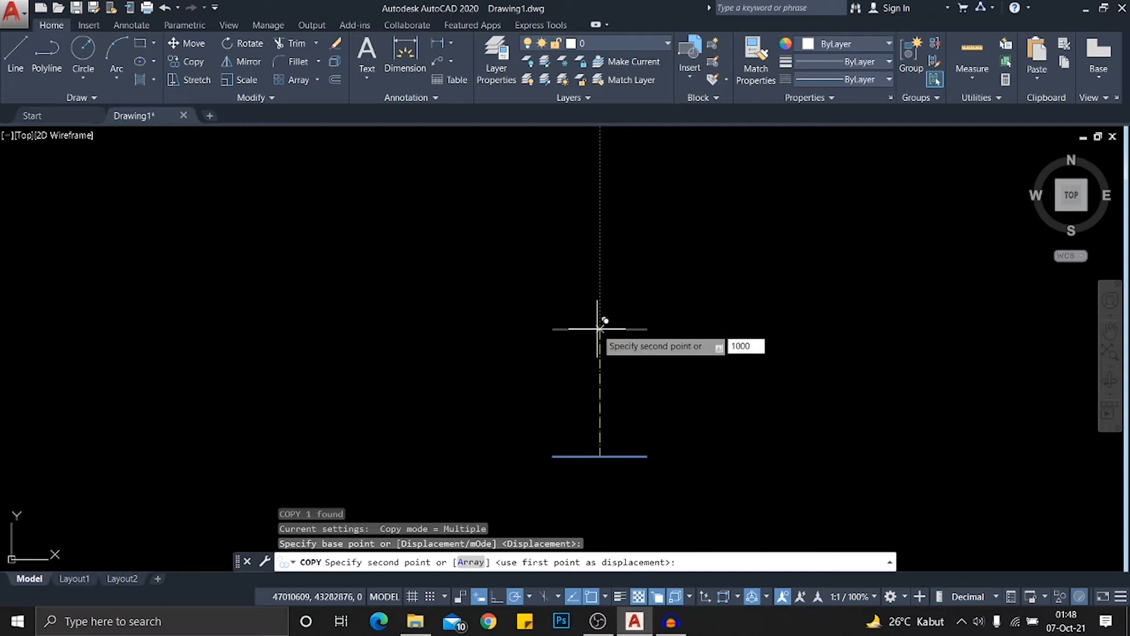
type("0")
key("Return")
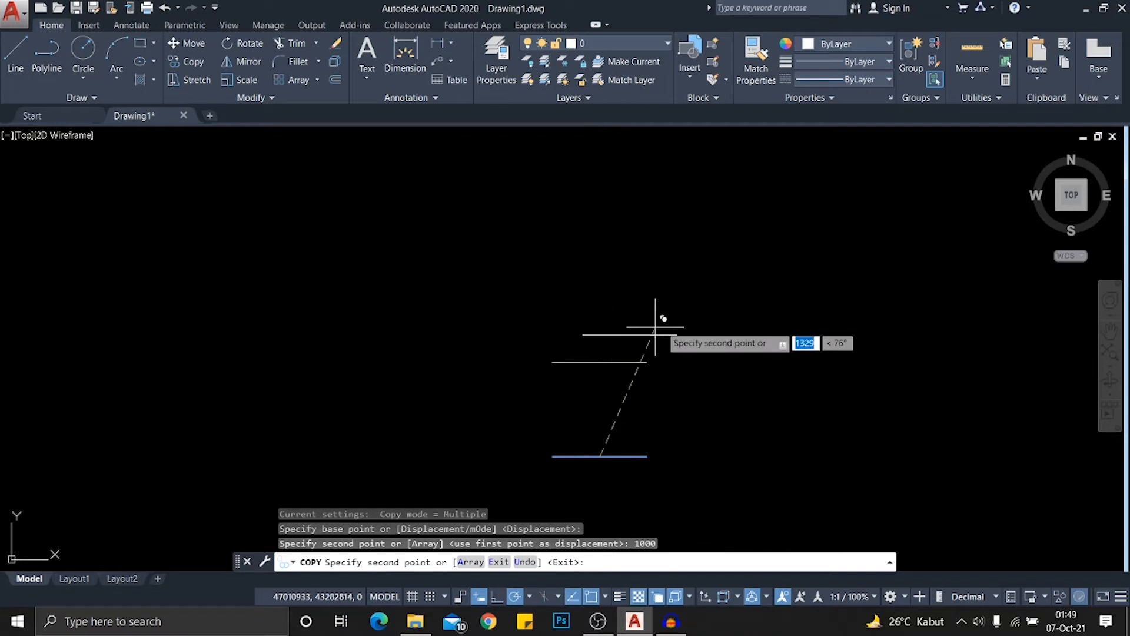
scroll(724, 381, "up", 1)
scroll(709, 372, "down", 1)
middle_click_drag(660, 356, 684, 343)
scroll(631, 357, "up", 2)
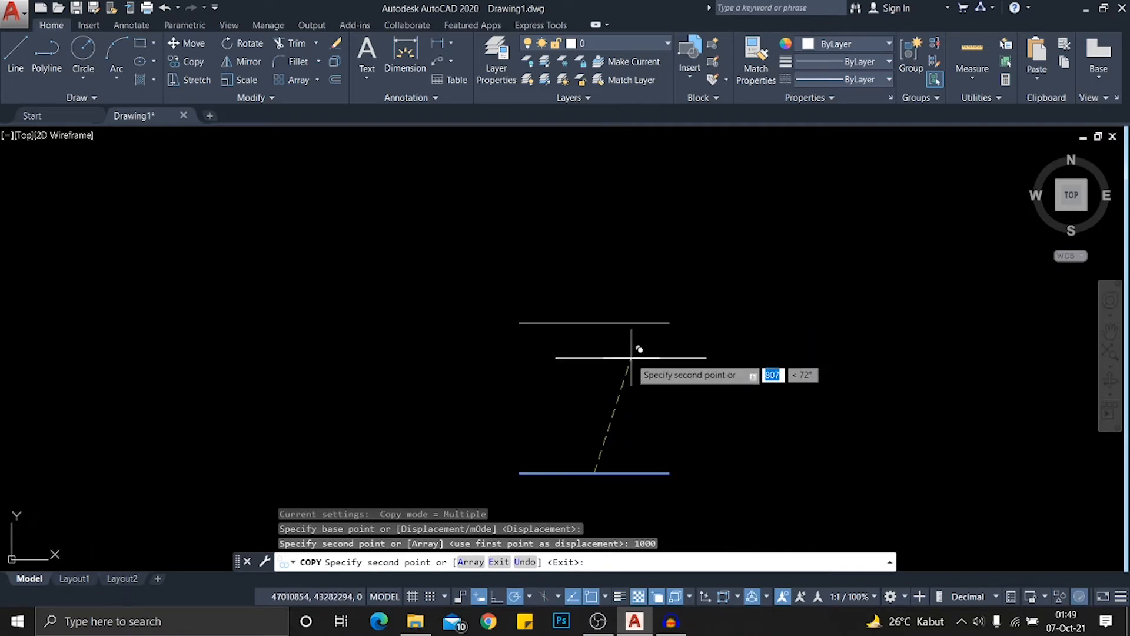
Finish copying and erase the upper copy of the line using a crossing selection
key("Return")
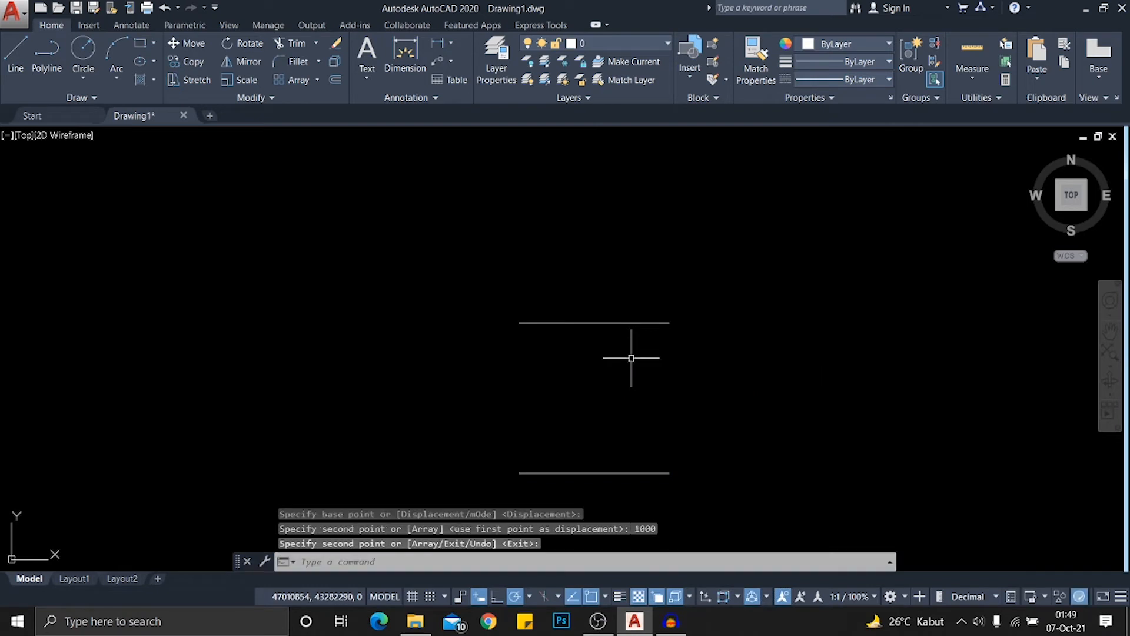
left_click(676, 361)
left_click(575, 290)
type("e")
key("Return")
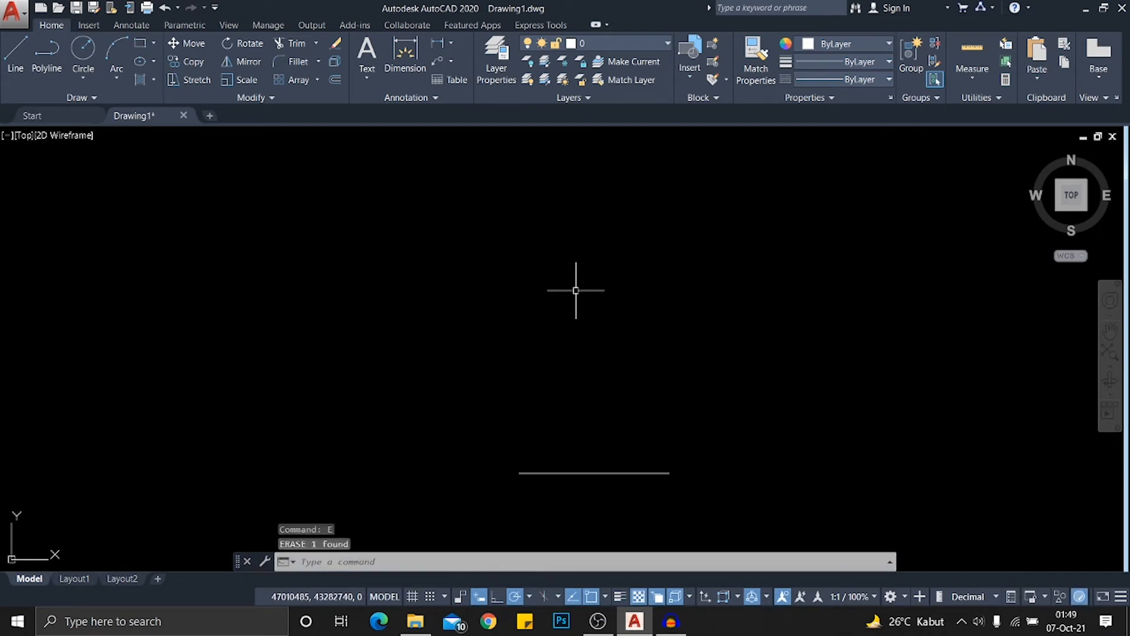
Select the remaining line with a crossing window and clear the selection
middle_click_drag(575, 298, 535, 373)
left_click(649, 396)
left_click(528, 303)
scroll(527, 303, "down", 1)
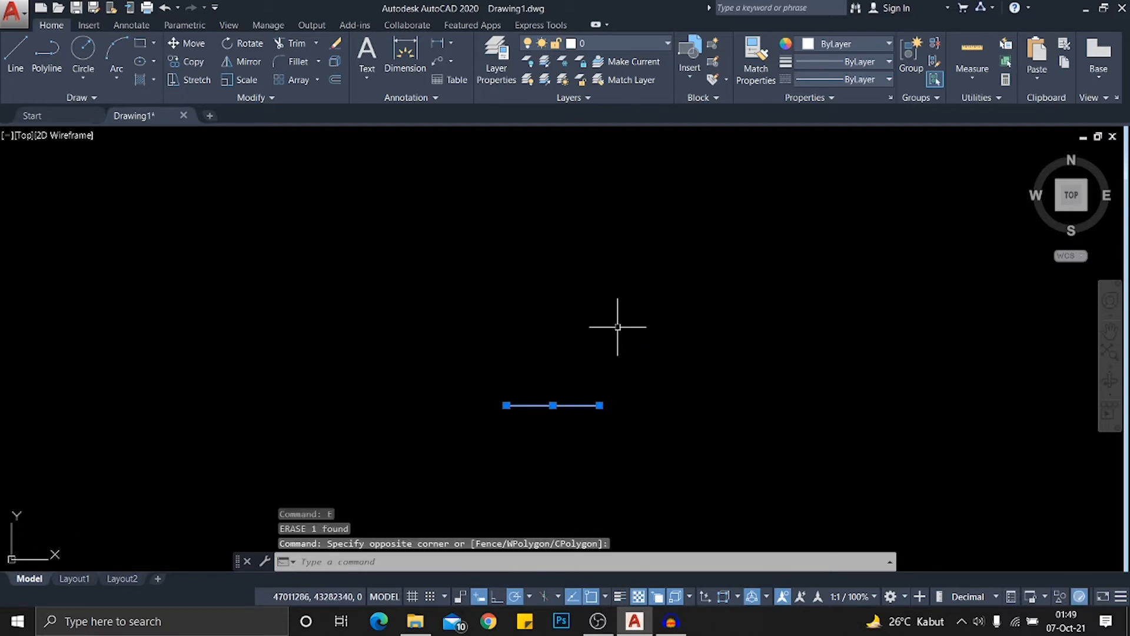
scroll(592, 437, "up", 4)
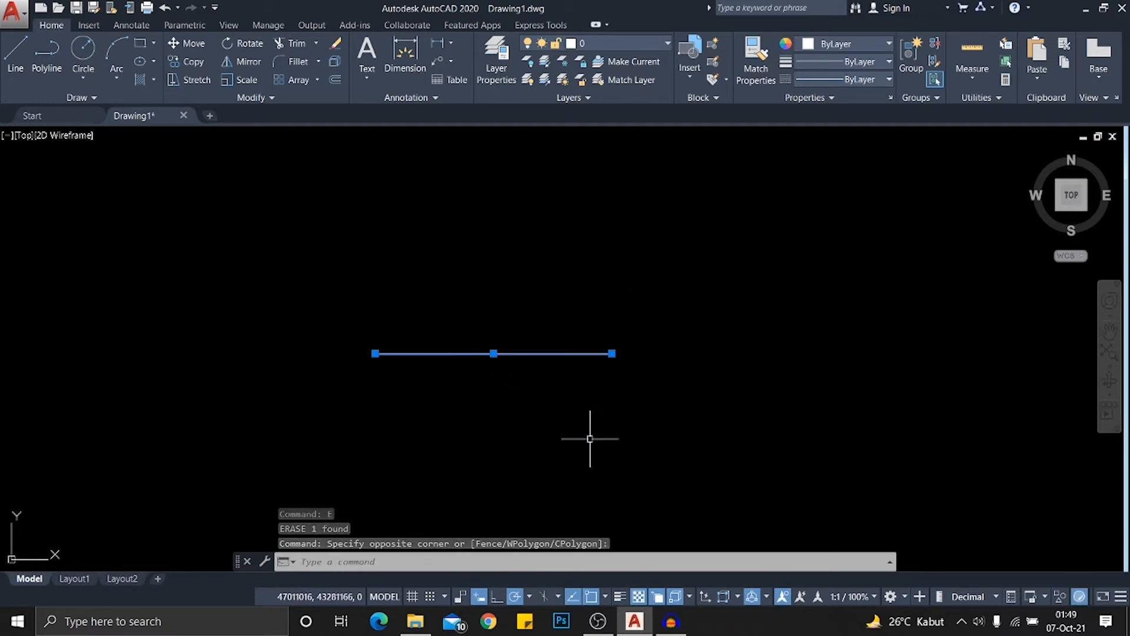
left_click(675, 406)
key("Escape")
mouse_move(567, 354)
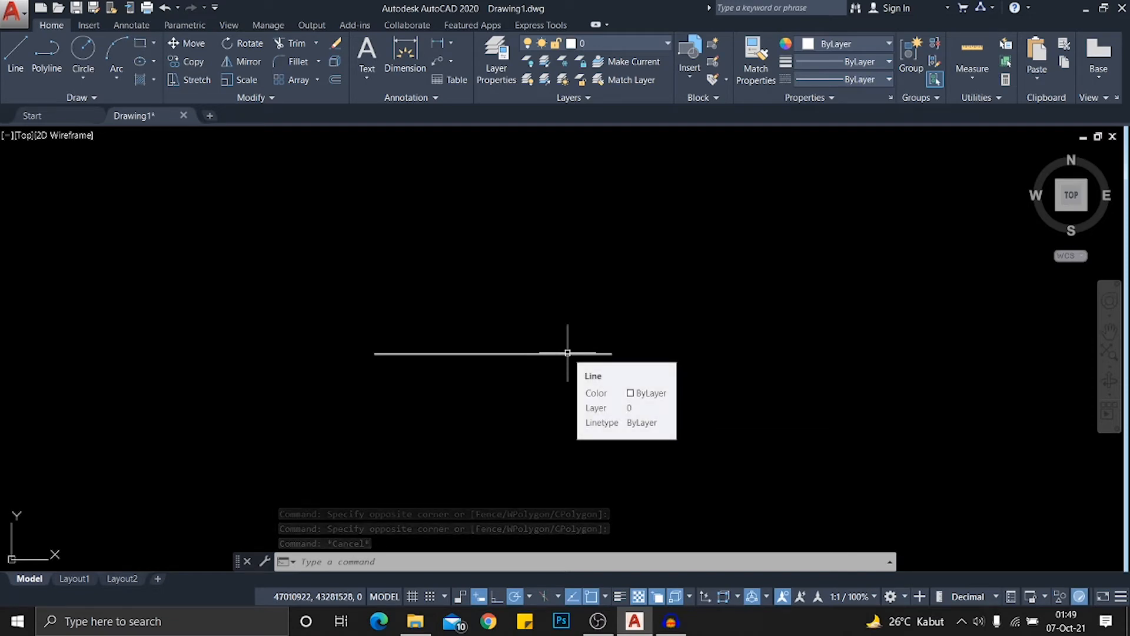
right_click(577, 397)
left_click(473, 380)
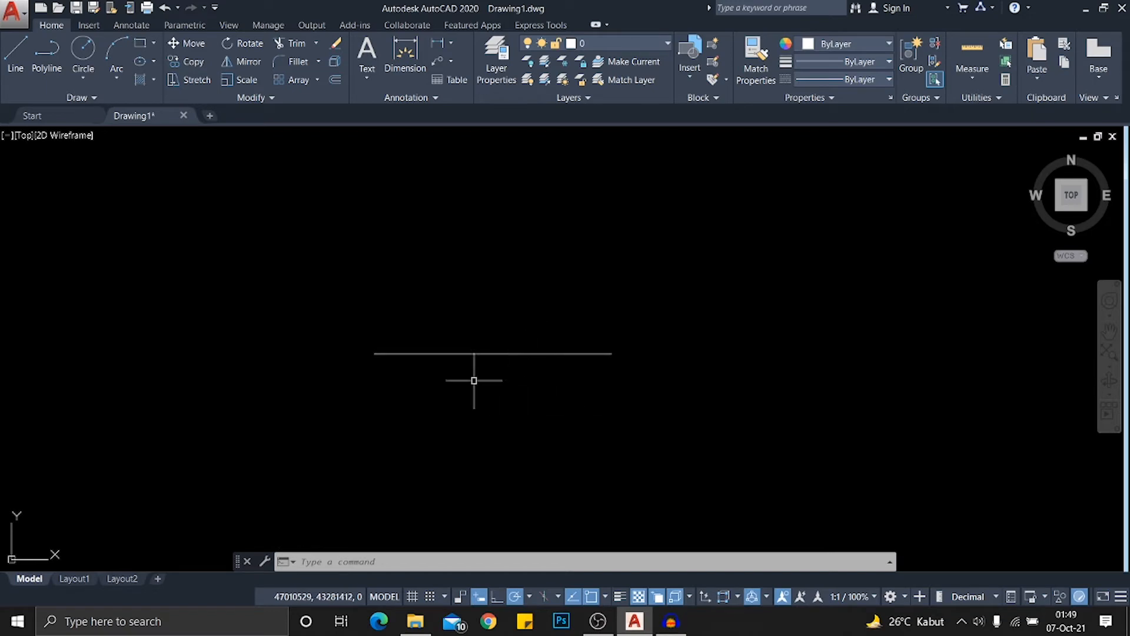
middle_click_drag(474, 380, 581, 437)
left_click(663, 462)
left_click(756, 423)
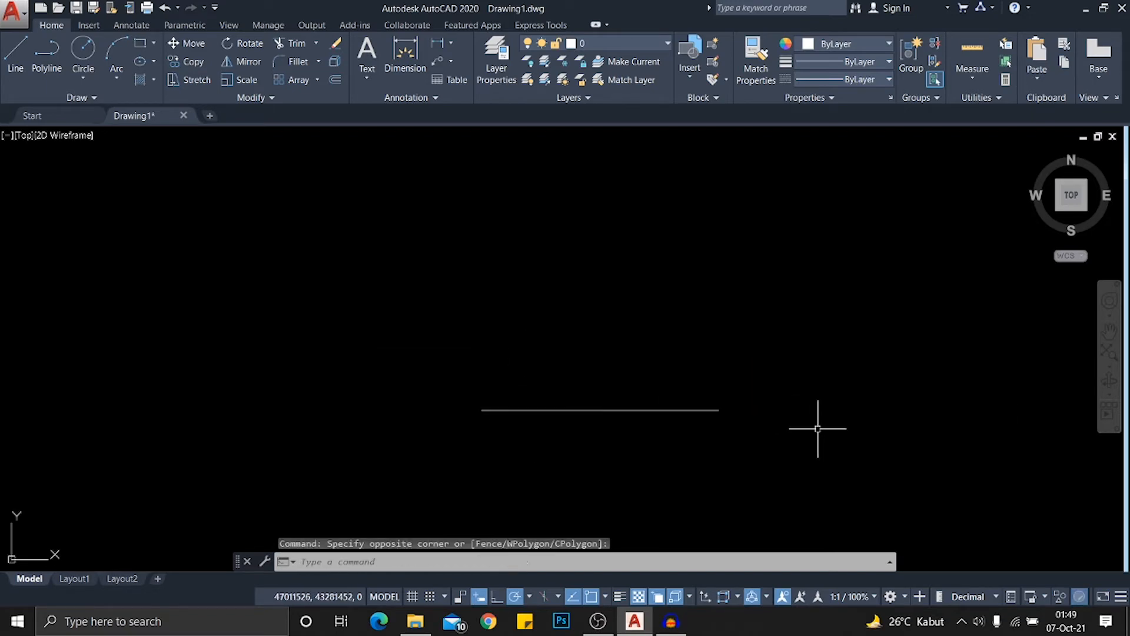
Select the line with a crossing window over its right end and start Copy with its left endpoint as the base point
left_click(806, 450)
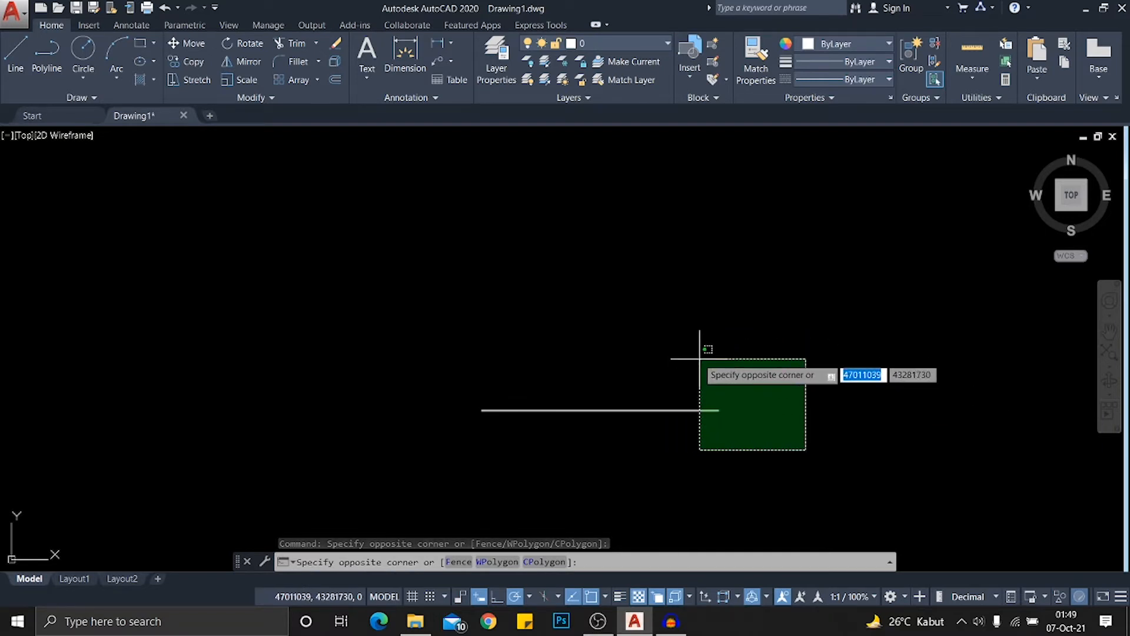
left_click(702, 356)
type("co")
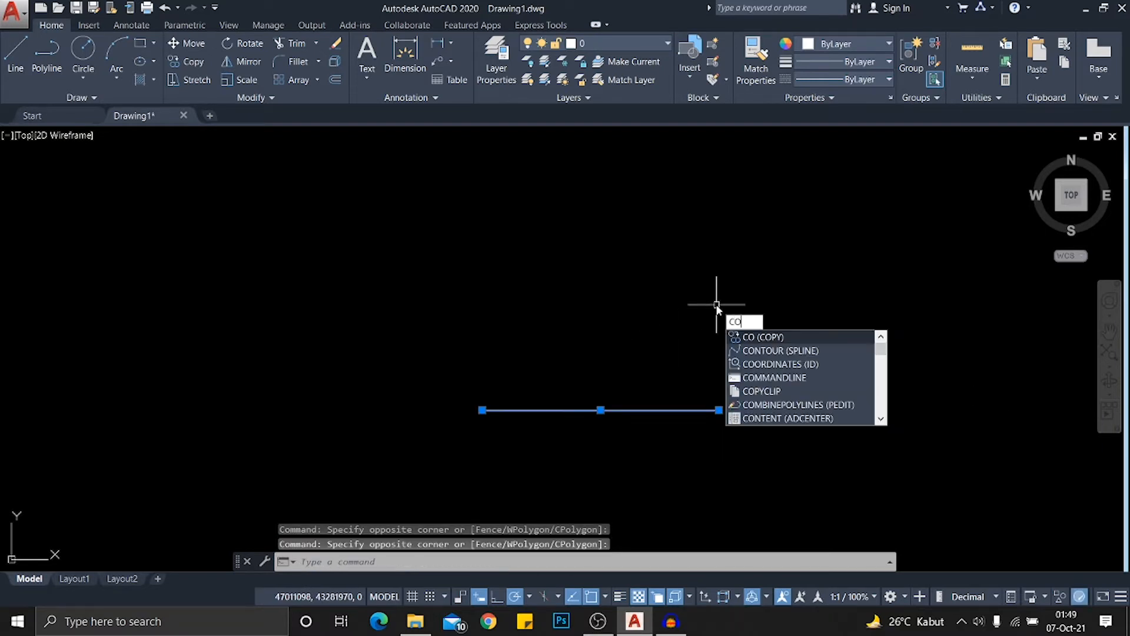
key("Return")
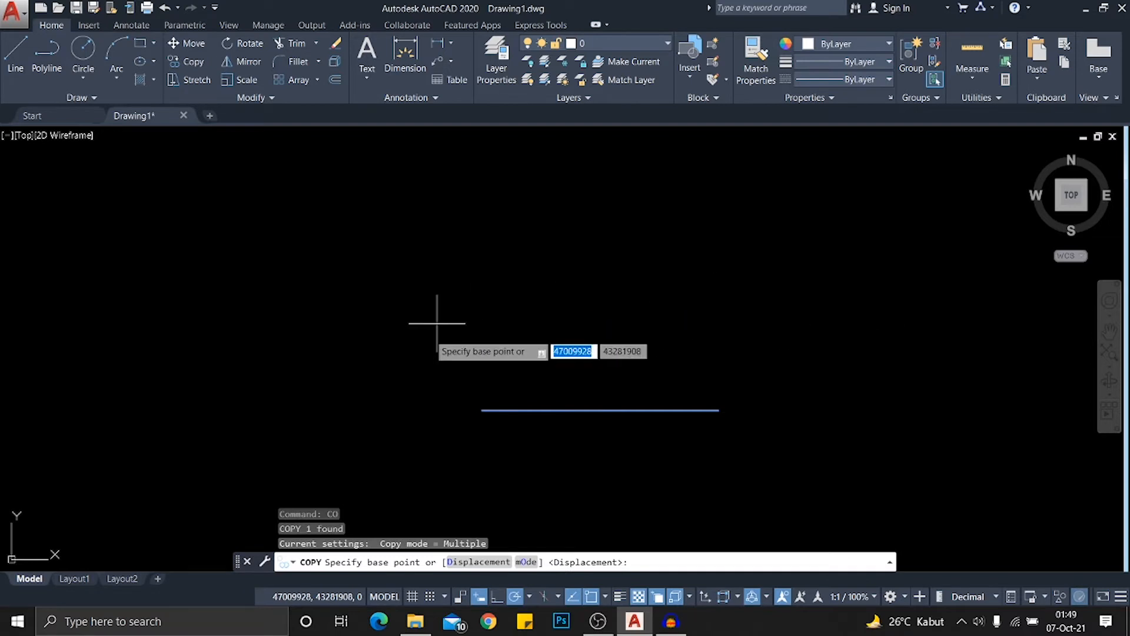
left_click(482, 410)
middle_click_drag(513, 265, 559, 307)
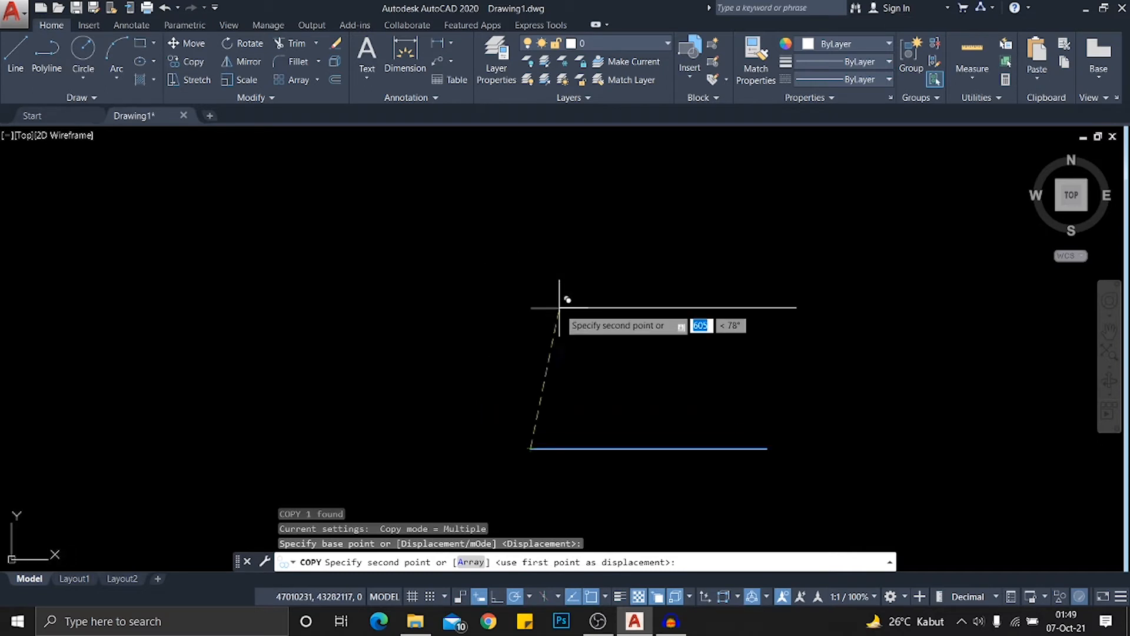
Array the copy as 5 items spaced 500 mm apart straight upward, and end the Copy command
right_click(530, 241)
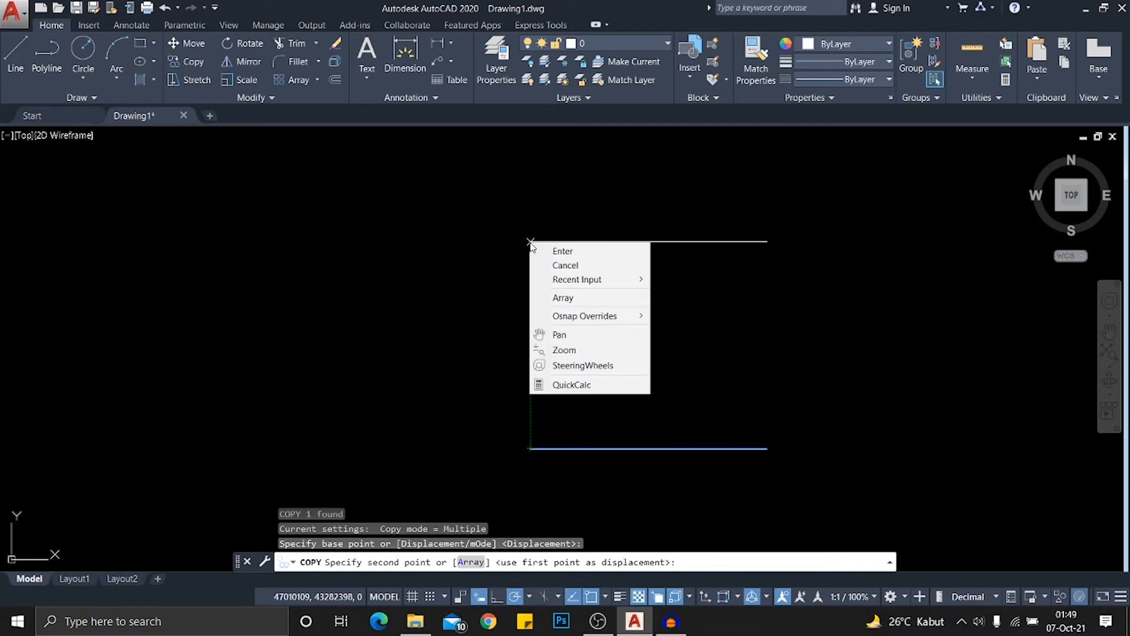
left_click(612, 299)
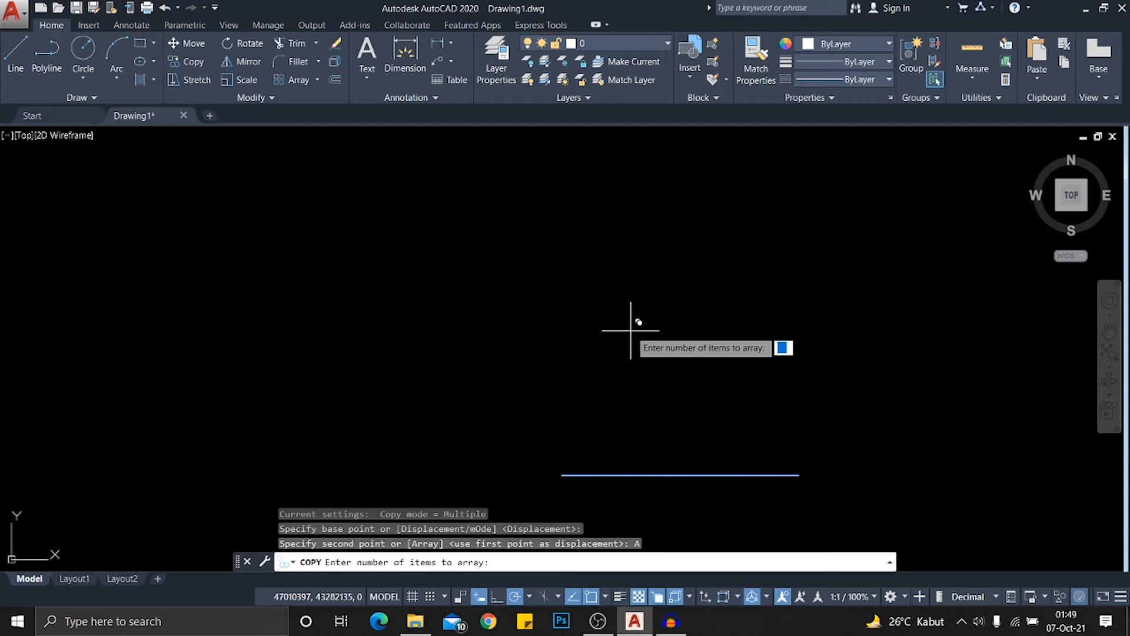
key("Return")
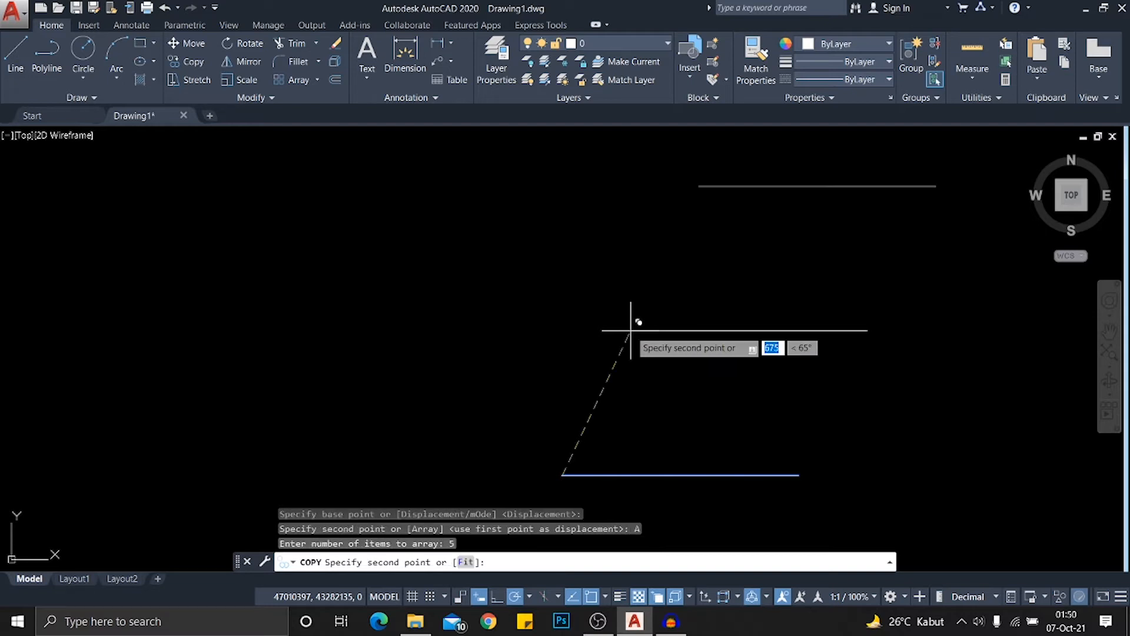
scroll(630, 326, "down", 5)
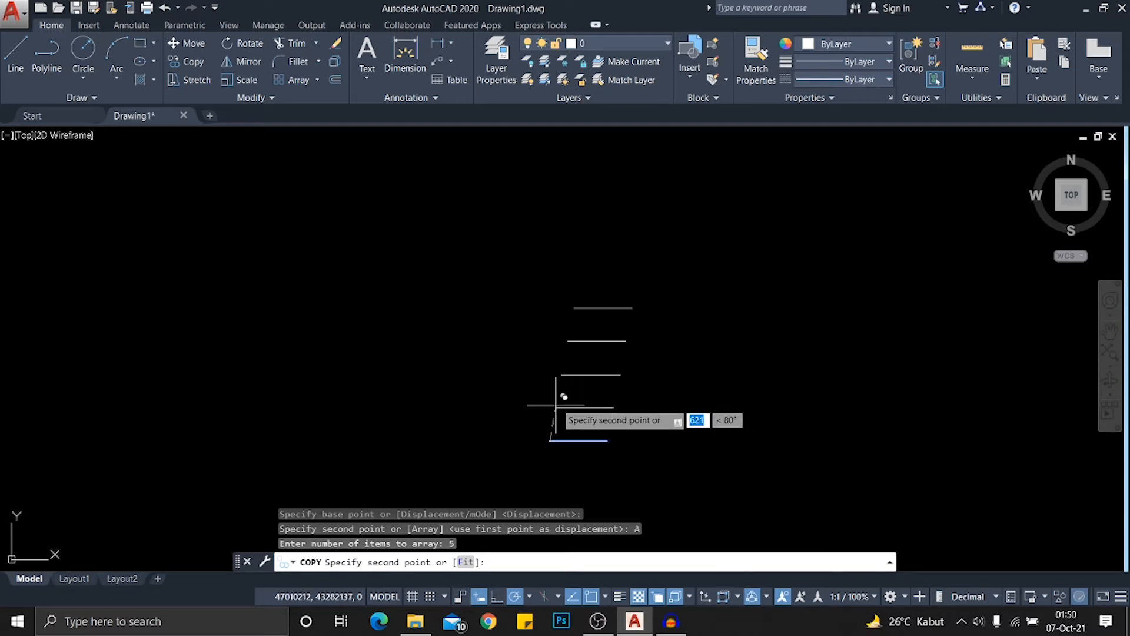
scroll(584, 384, "up", 2)
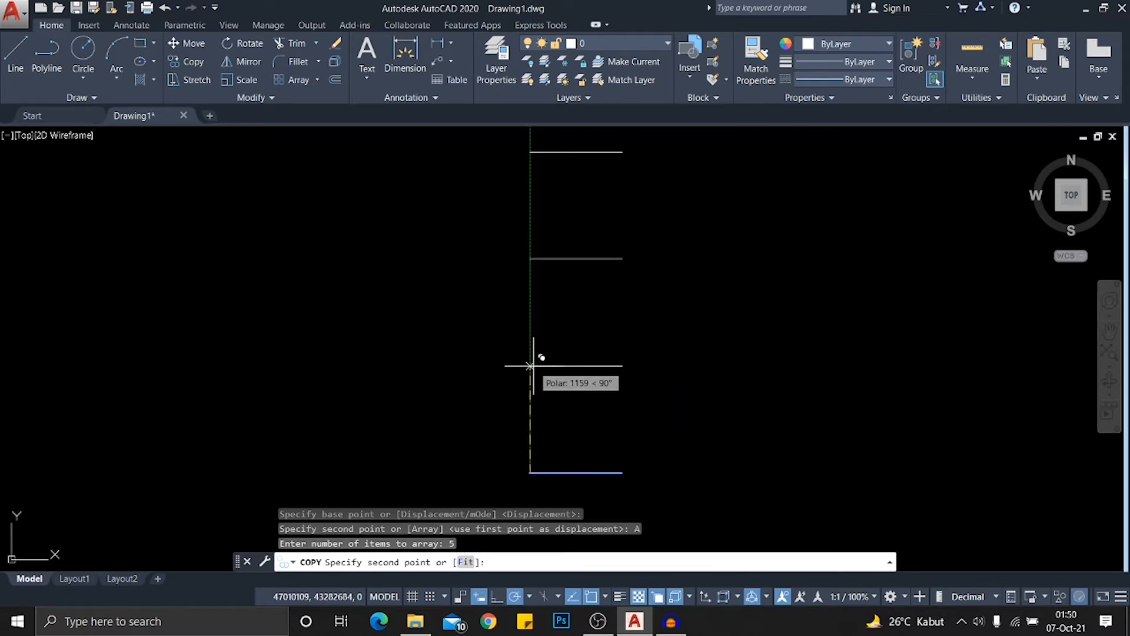
scroll(527, 415, "down", 4)
scroll(523, 406, "up", 4)
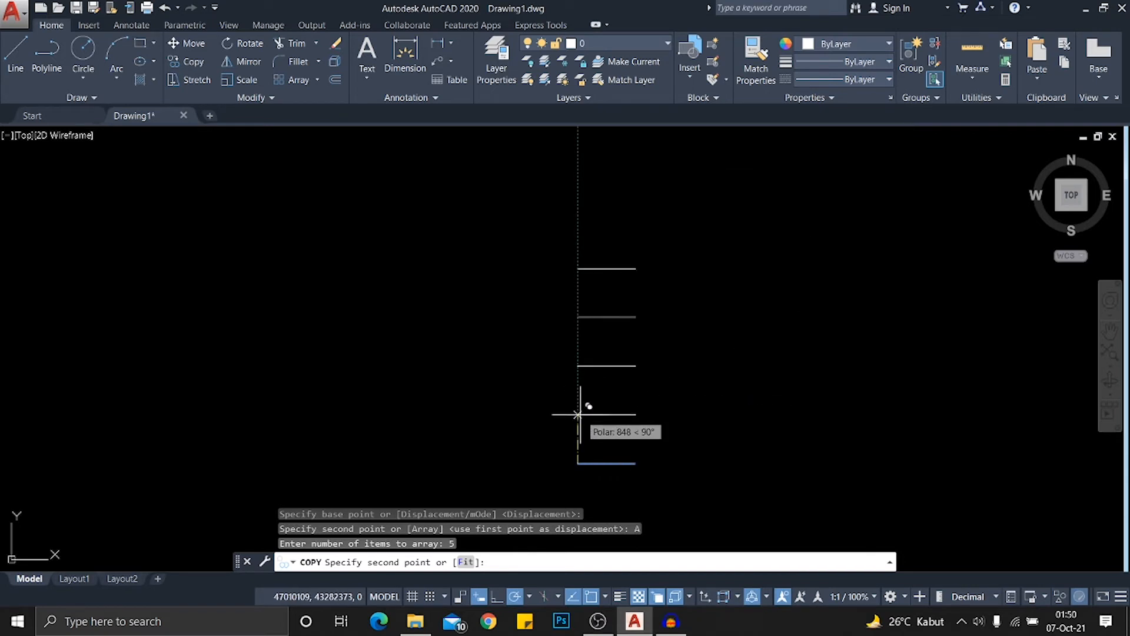
type("500")
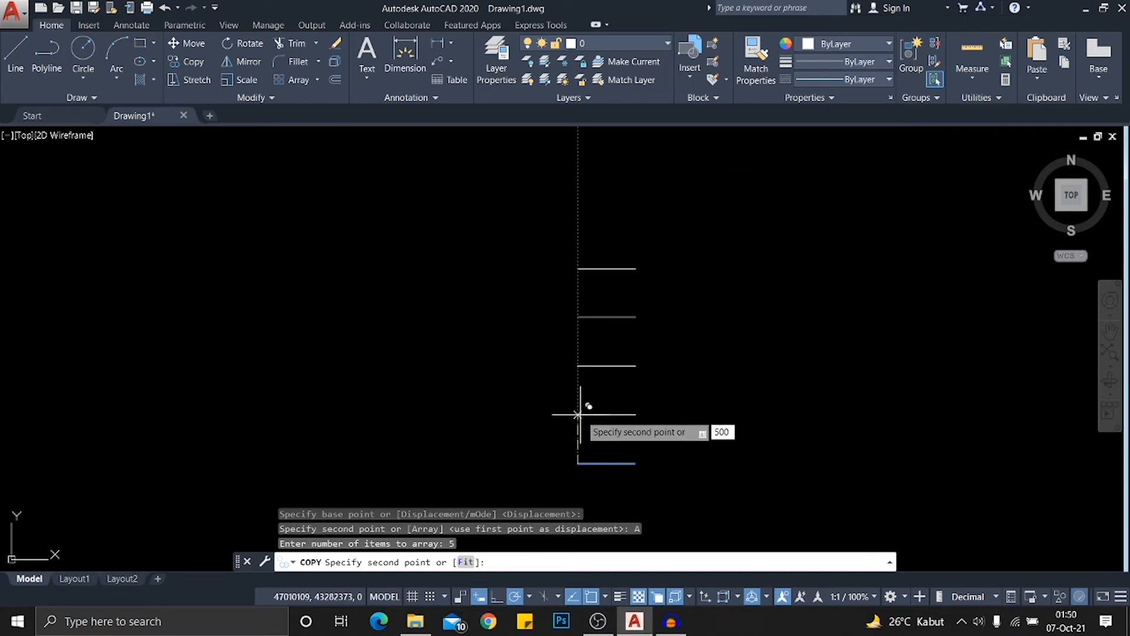
key("Return")
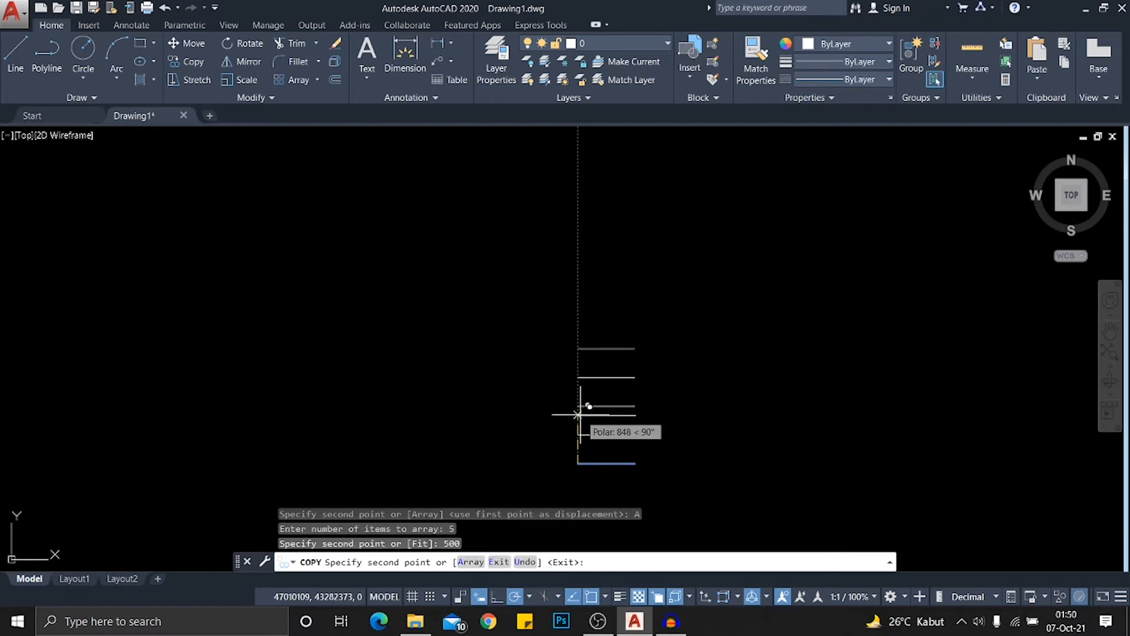
key("Escape")
scroll(600, 365, "down", 2)
scroll(542, 347, "up", 4)
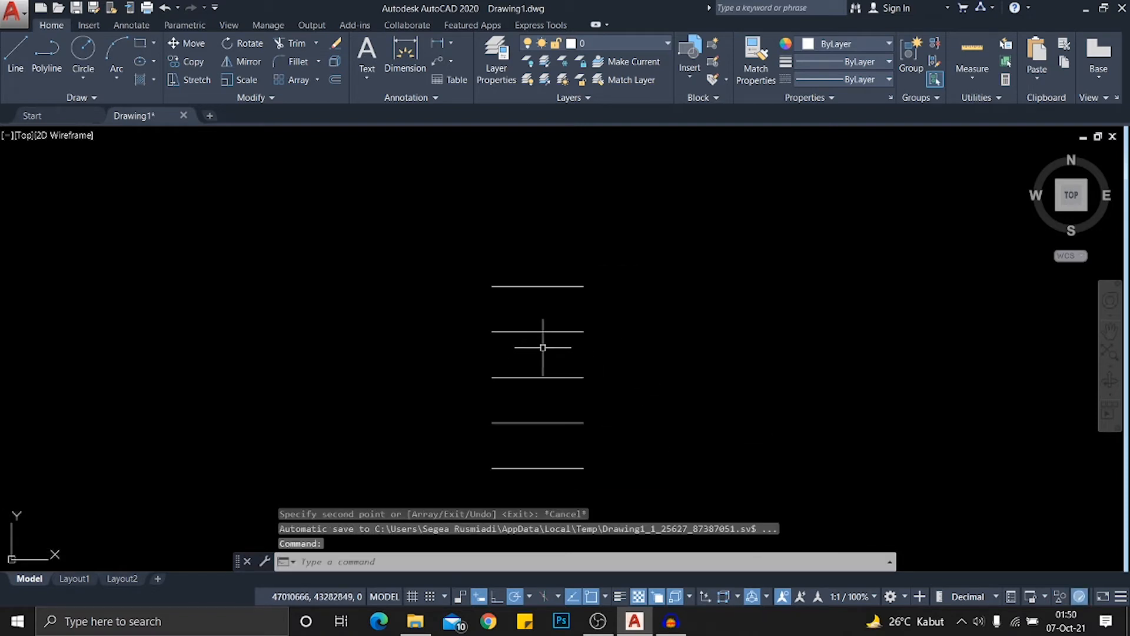
Select the four upper lines with a crossing window and clear the selection
left_click(621, 428)
left_click(541, 244)
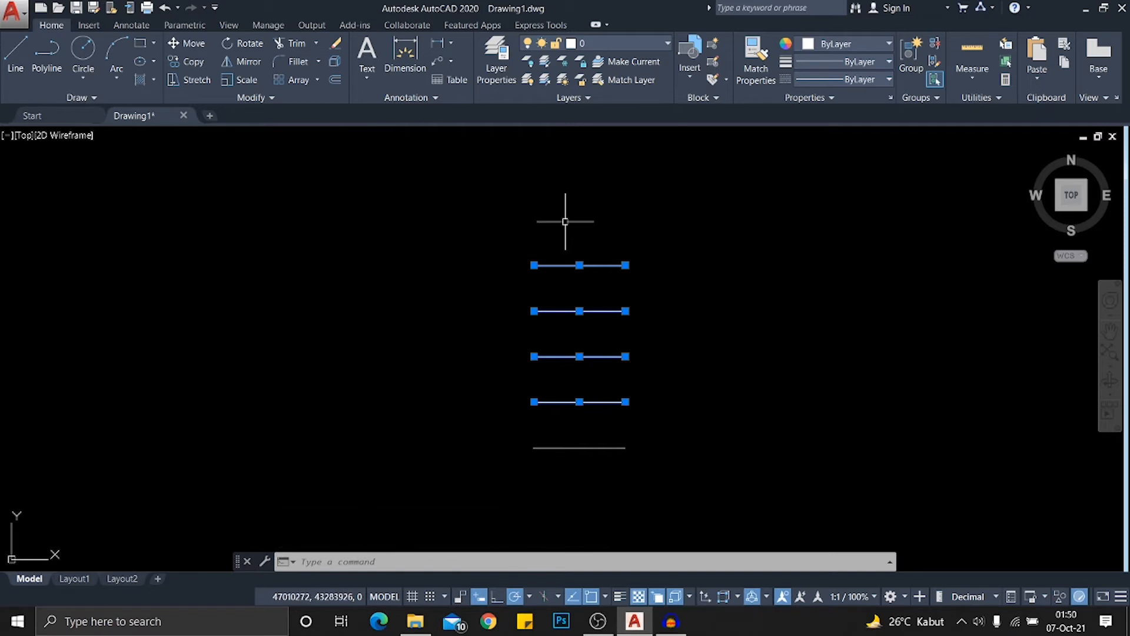
middle_click_drag(640, 292, 667, 320)
middle_click_drag(622, 369, 574, 315)
key("Escape")
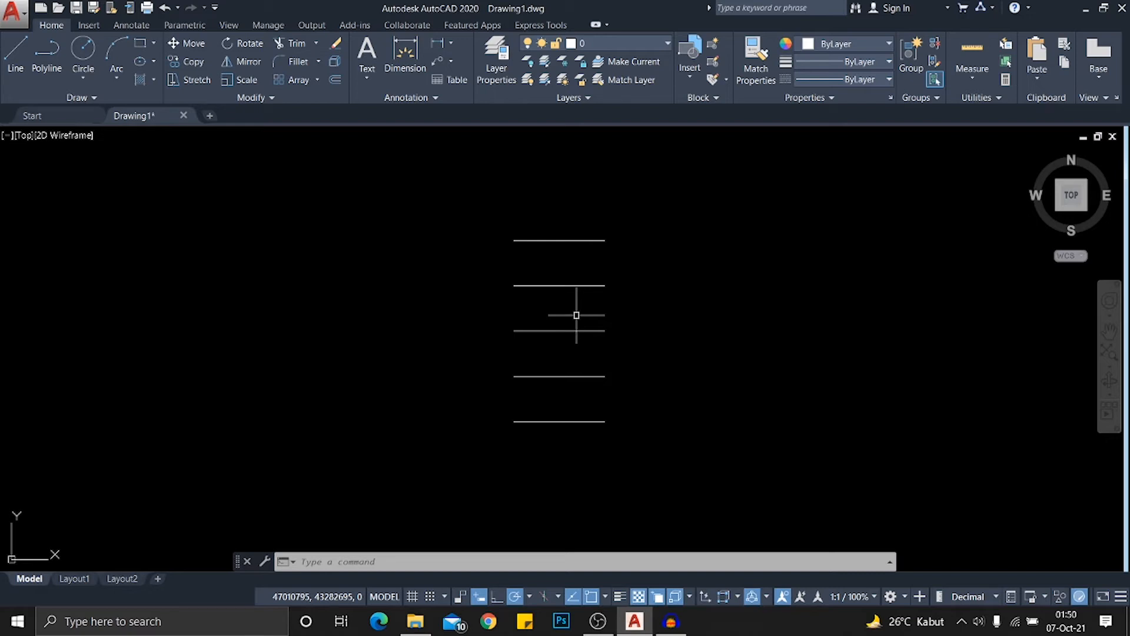
Erase the four upper arrayed lines, leaving out the lowest original line
left_click(614, 385)
left_click(512, 210)
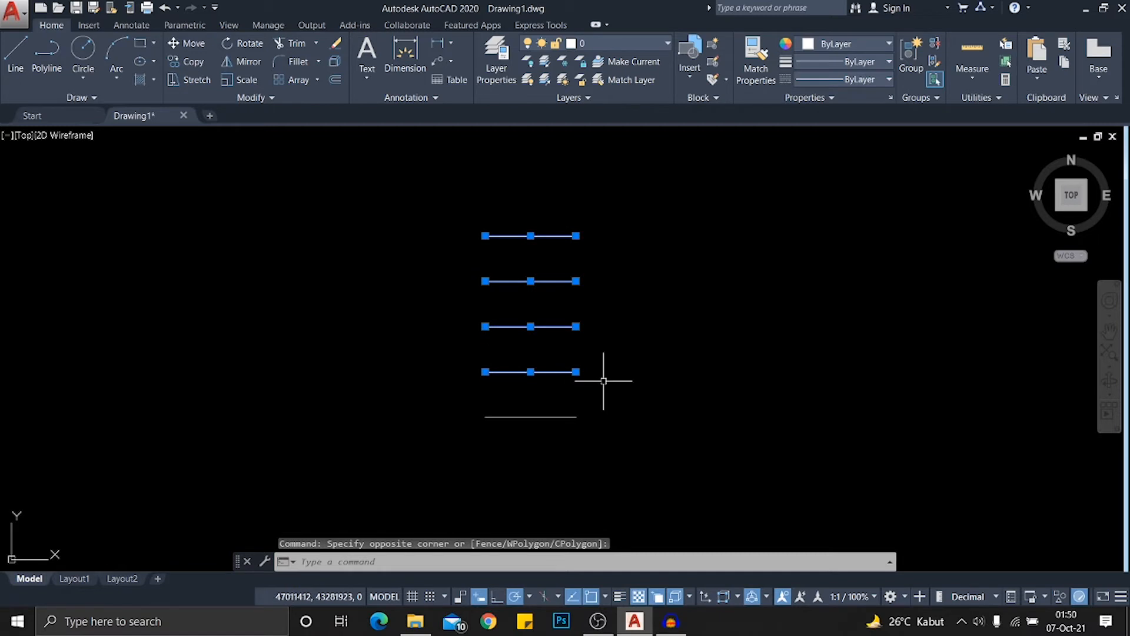
left_click_drag(606, 379, 524, 204)
type("e")
key("Return")
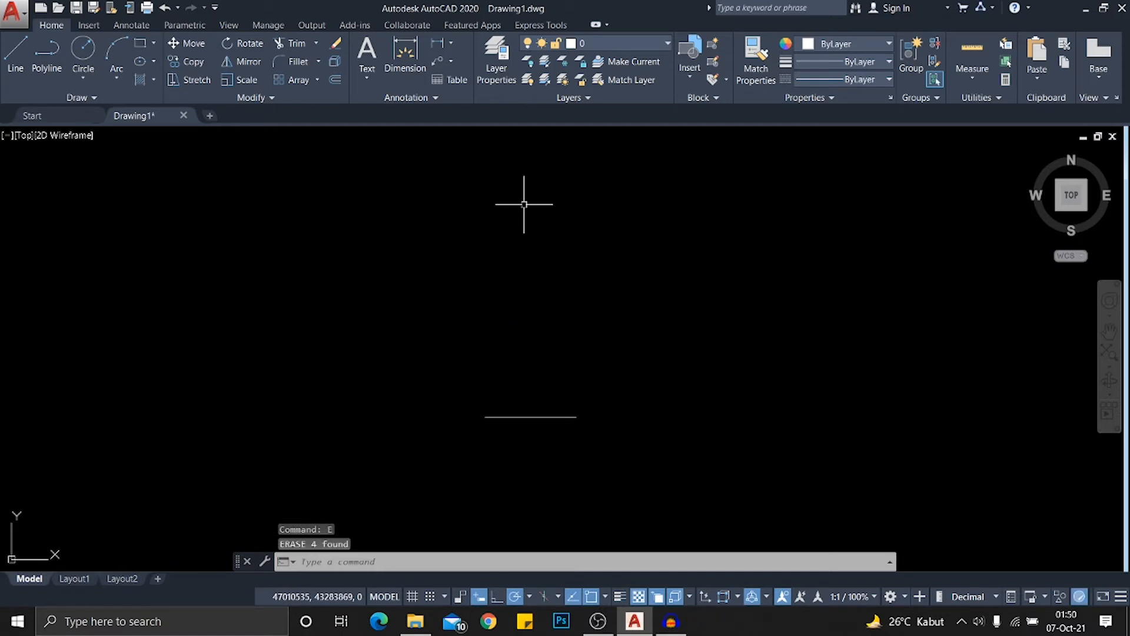
Draw a single vertical line above and to the left of the horizontal line, without touching it
type("l")
key("Return")
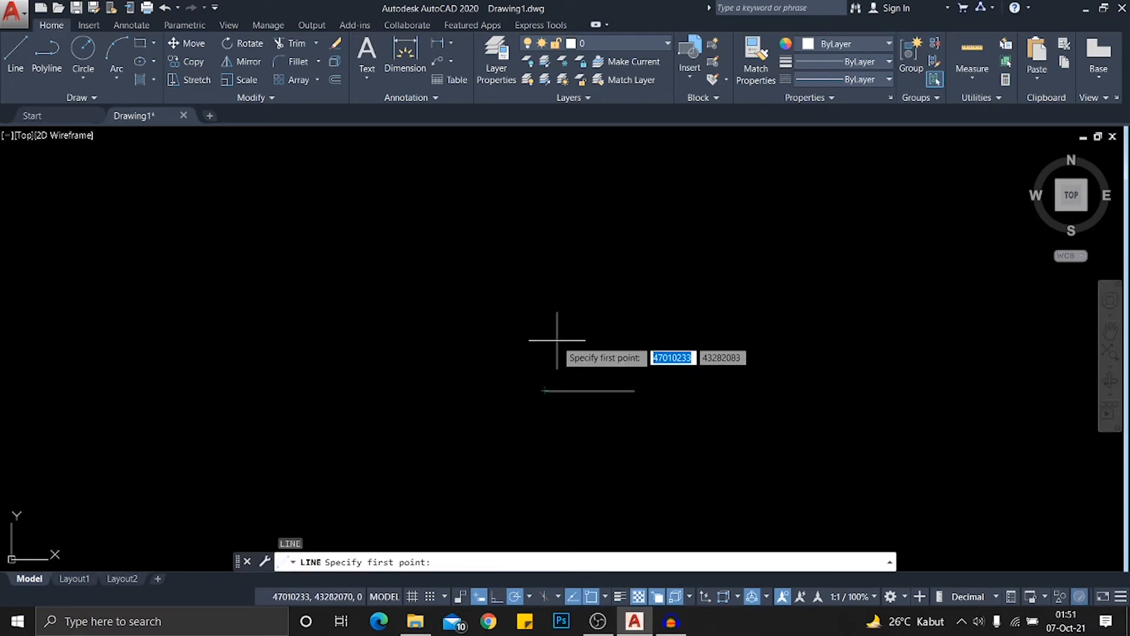
left_click(500, 359)
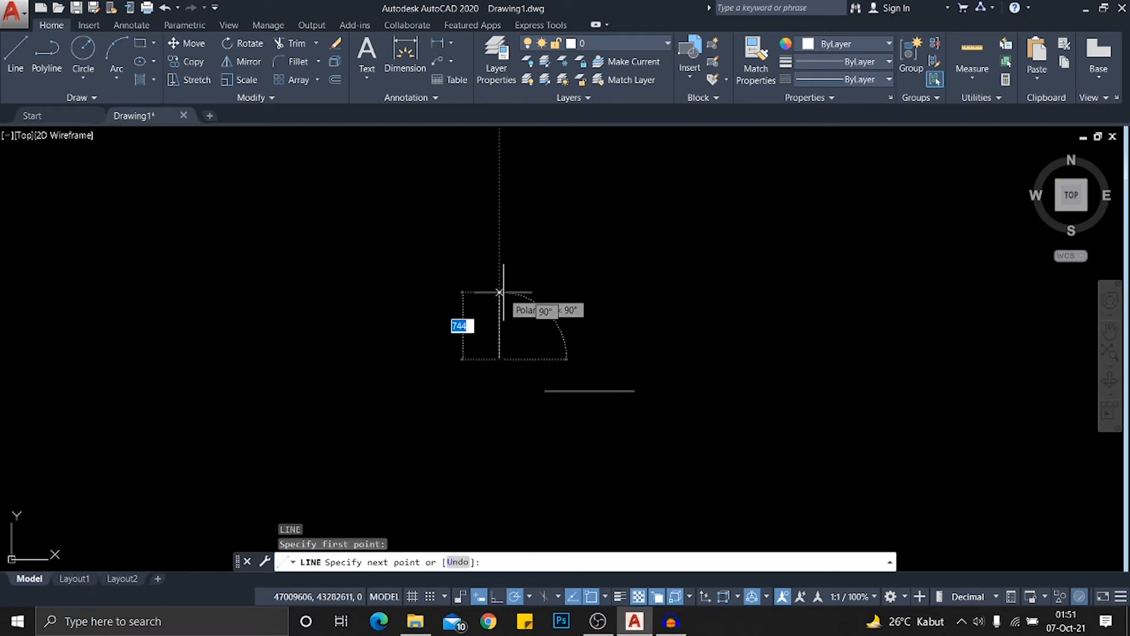
middle_click_drag(503, 292, 594, 355)
left_click(589, 279)
scroll(654, 293, "down", 2)
middle_click_drag(654, 293, 593, 241)
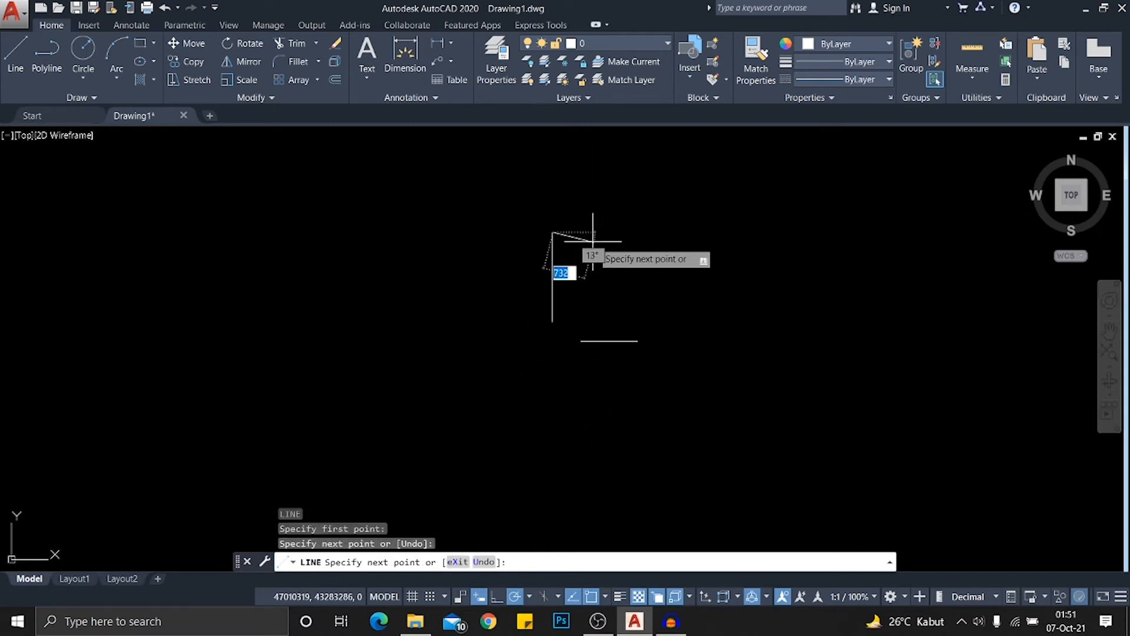
key("Escape")
scroll(606, 295, "up", 4)
middle_click_drag(601, 297, 658, 333)
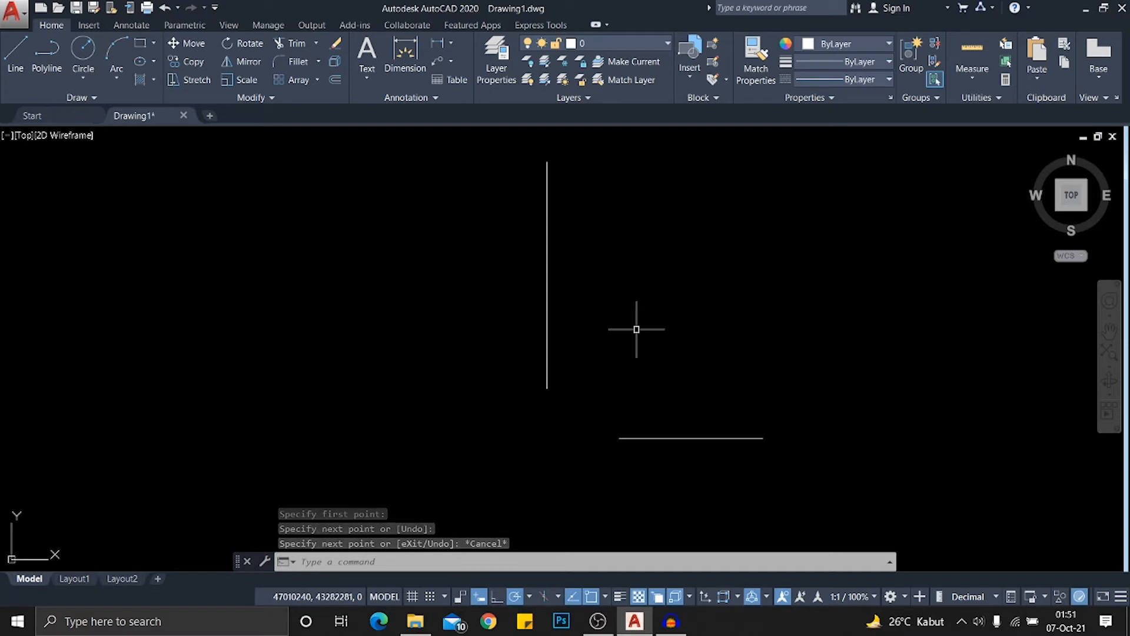
Stretch the horizontal line's left endpoint horizontally until it lies directly below the vertical line's lower endpoint
middle_click_drag(638, 326, 653, 302)
left_click(663, 396)
left_click(660, 444)
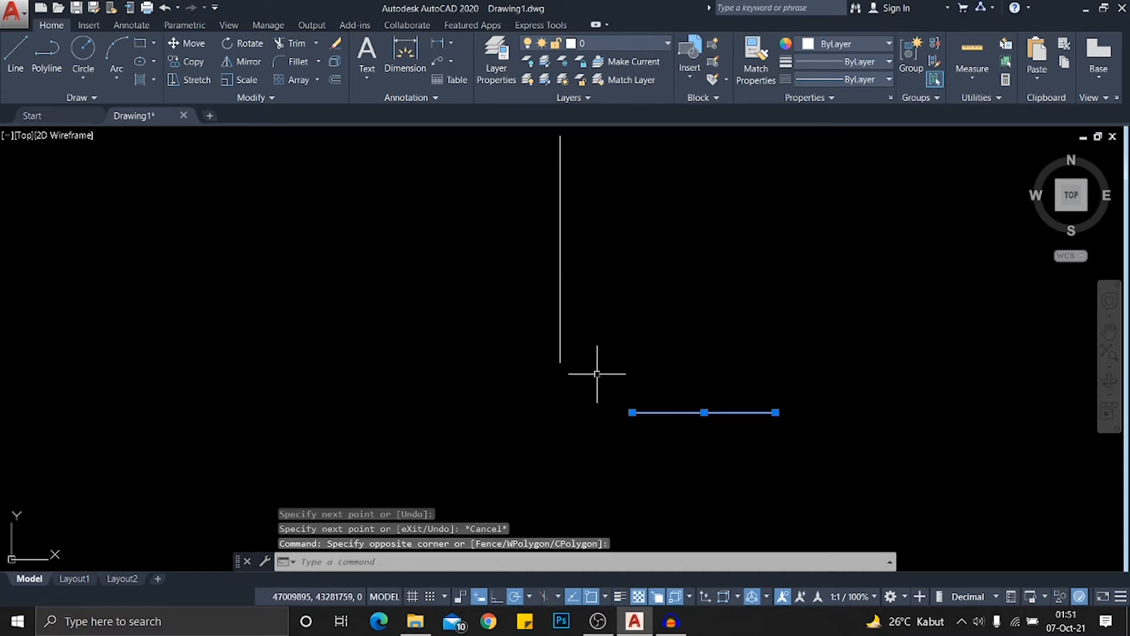
left_click(631, 412)
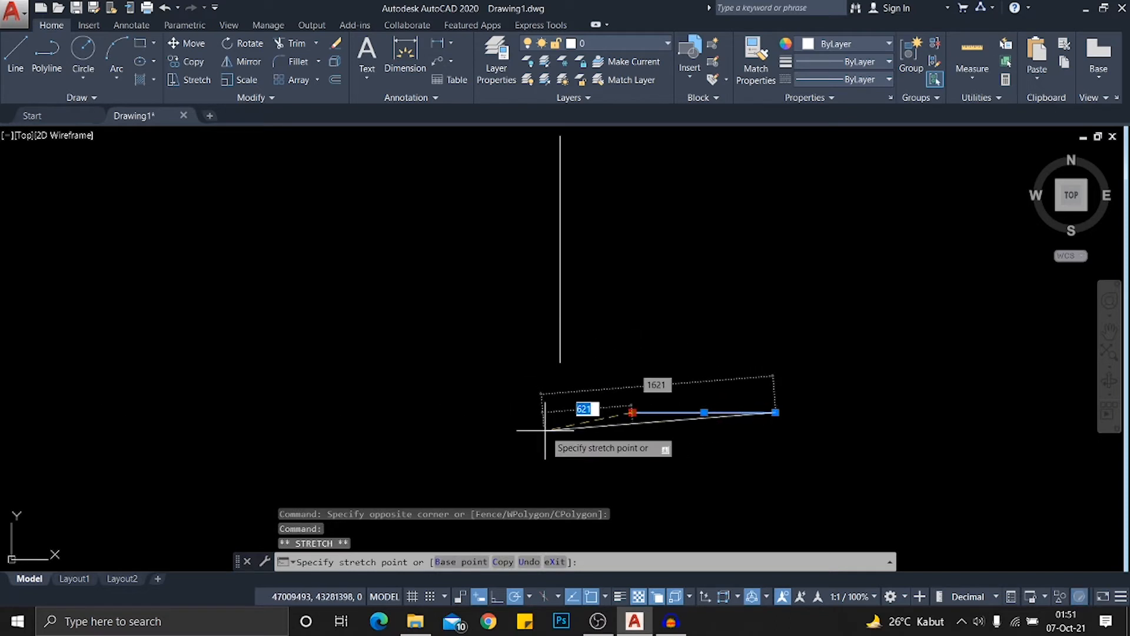
key("Escape")
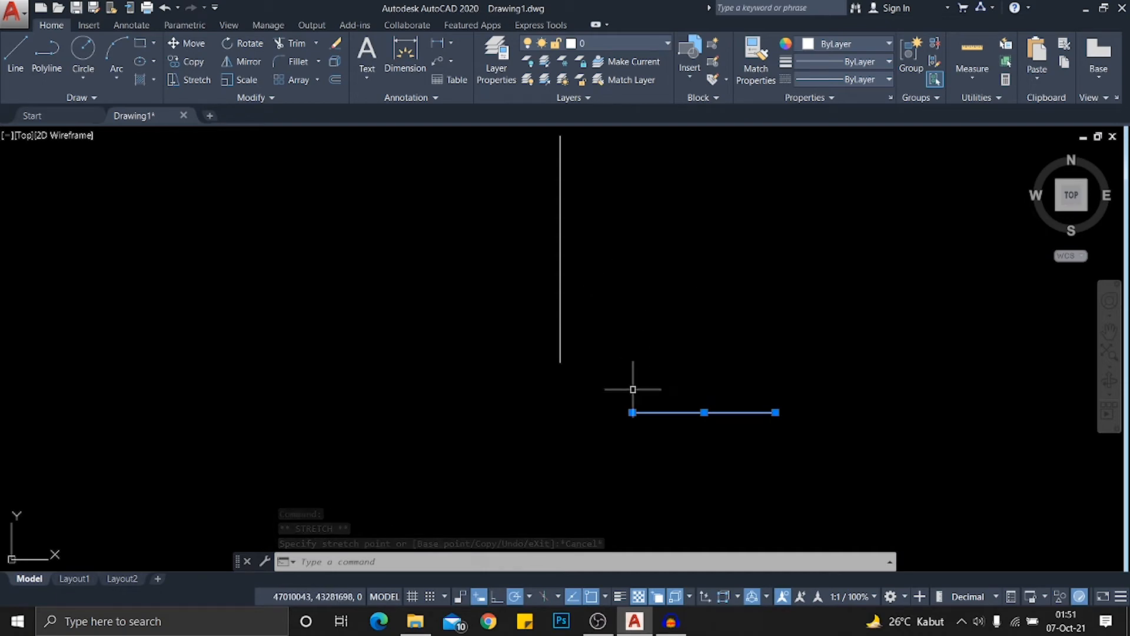
left_click(632, 412)
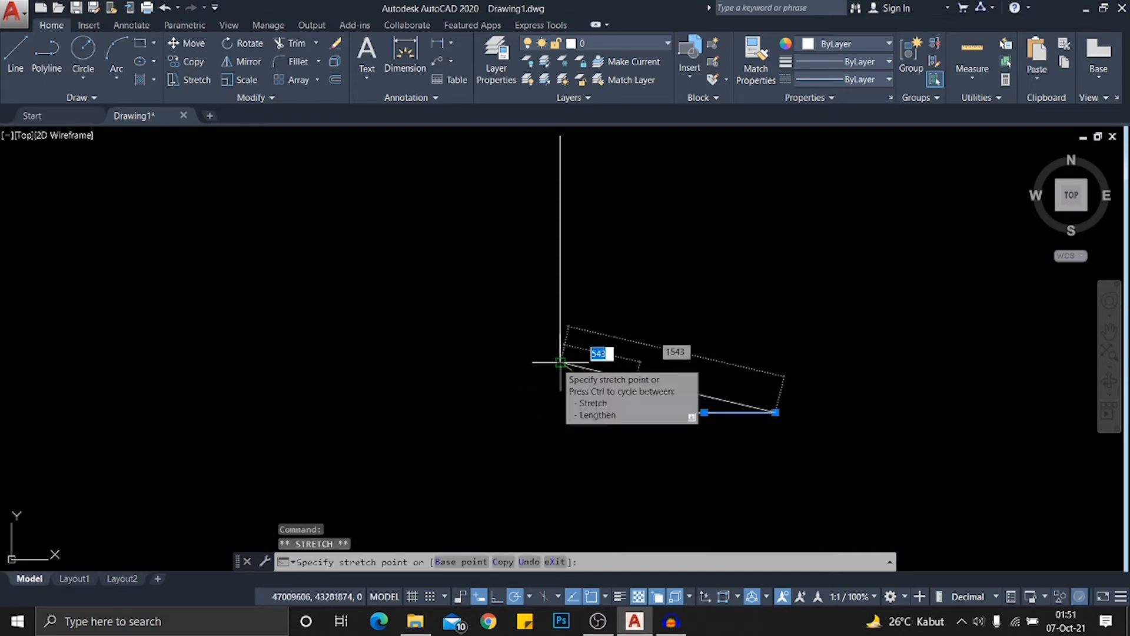
left_click(561, 407)
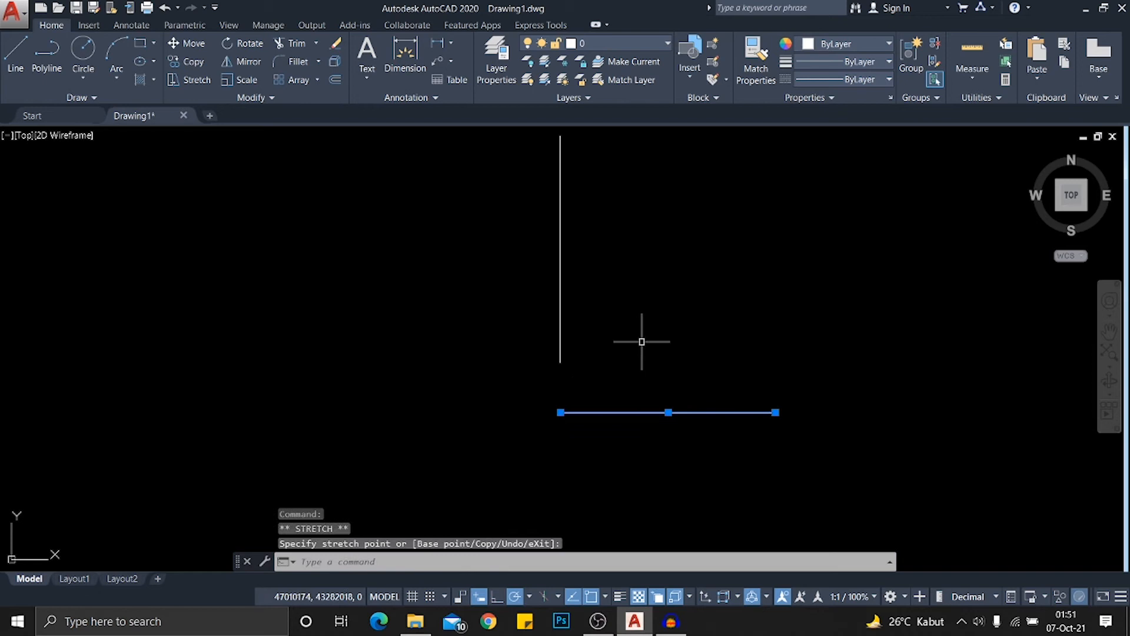
Stretch the vertical line's lower endpoint down to the horizontal line's left endpoint to form a closed corner, and clear the selection
left_click(610, 361)
left_click(561, 362)
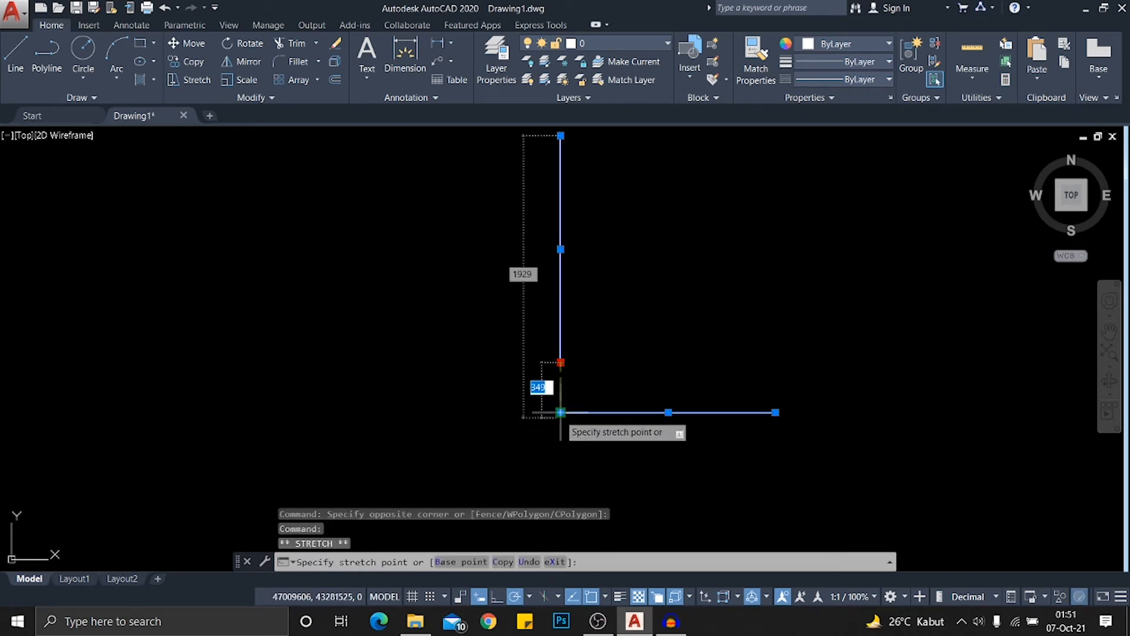
left_click(560, 412)
key("Escape")
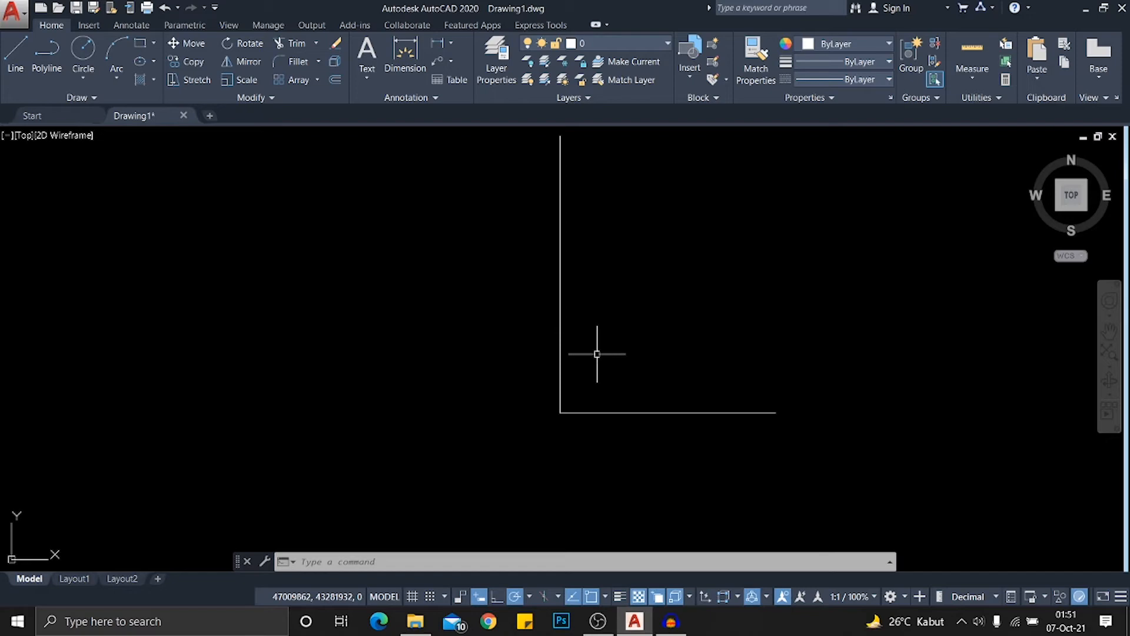
Undo both endpoint stretches that joined the vertical and horizontal lines
scroll(583, 351, "up", 2)
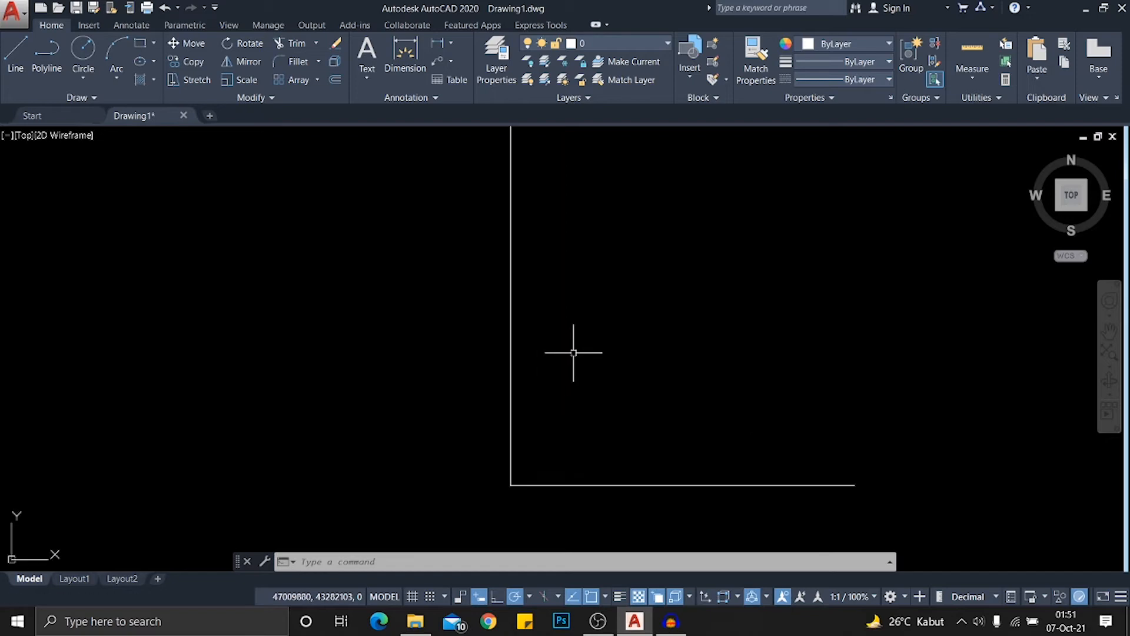
scroll(573, 353, "down", 4)
scroll(574, 353, "up", 2)
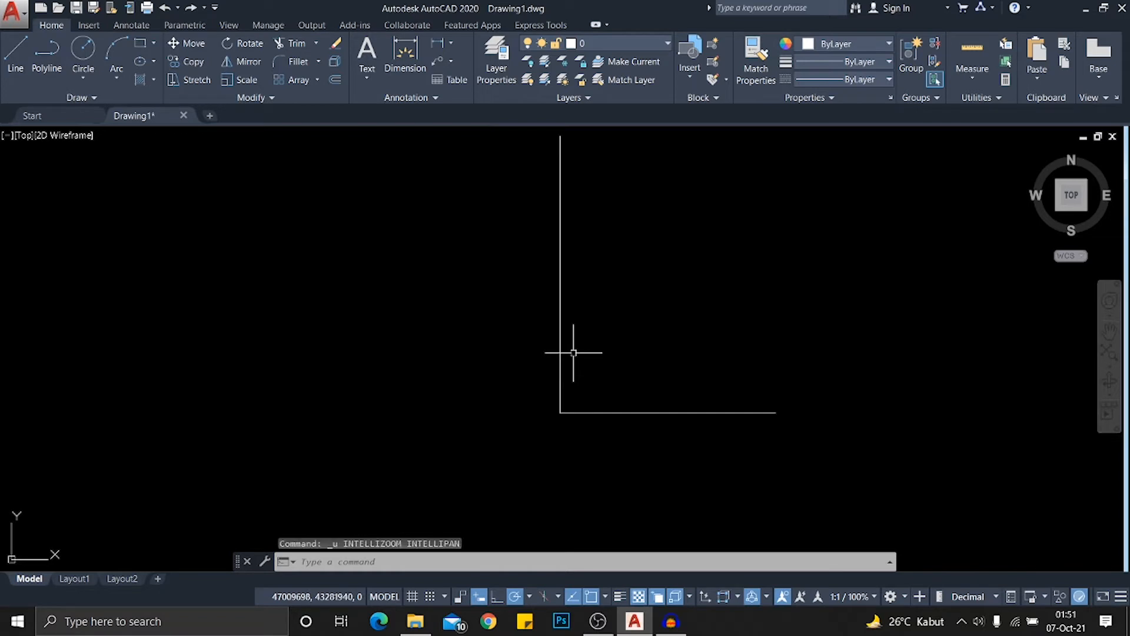
key("ctrl+z")
scroll(579, 353, "down", 4)
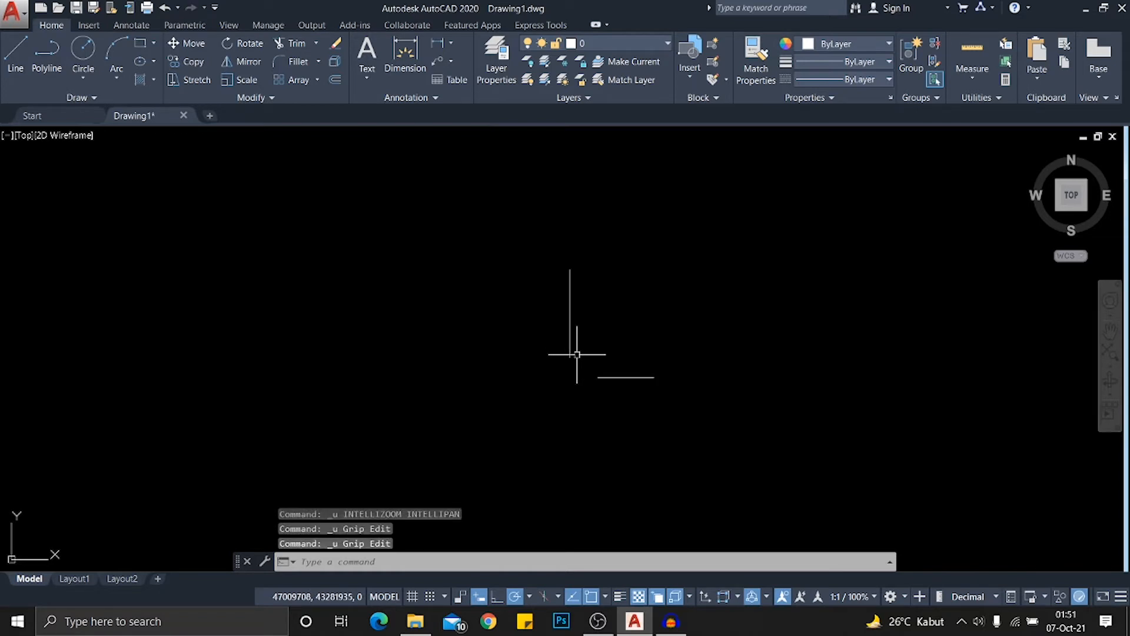
scroll(576, 365, "up", 4)
key("Escape")
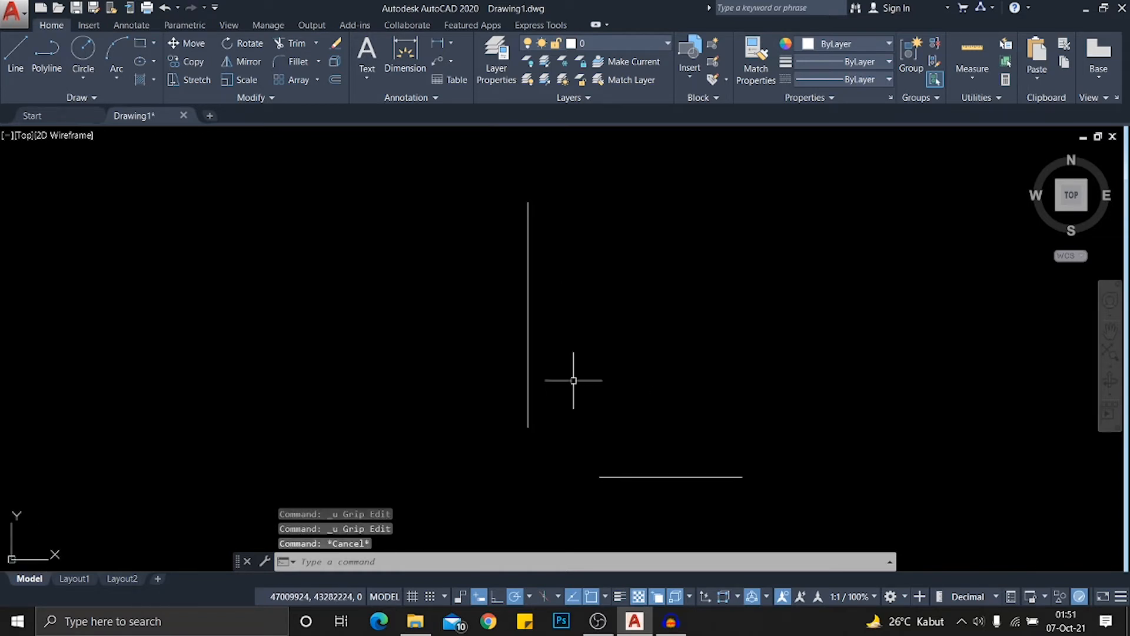
Use Fillet on the horizontal line and then the vertical line to join them in a sharp corner
middle_click_drag(584, 327, 627, 326)
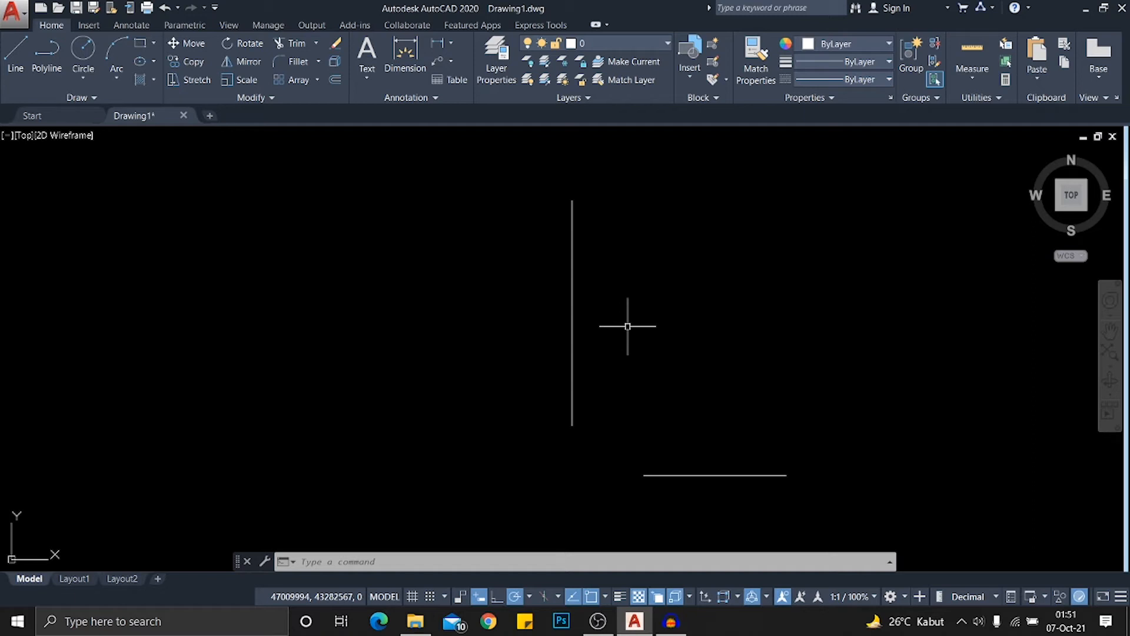
middle_click_drag(591, 330, 603, 270)
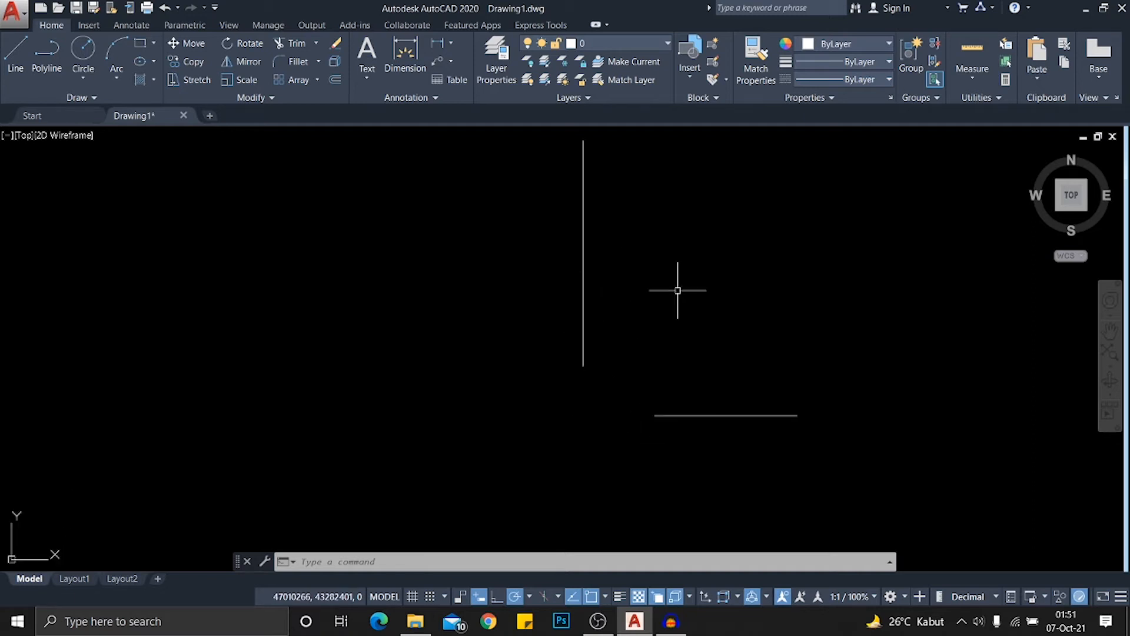
type("F")
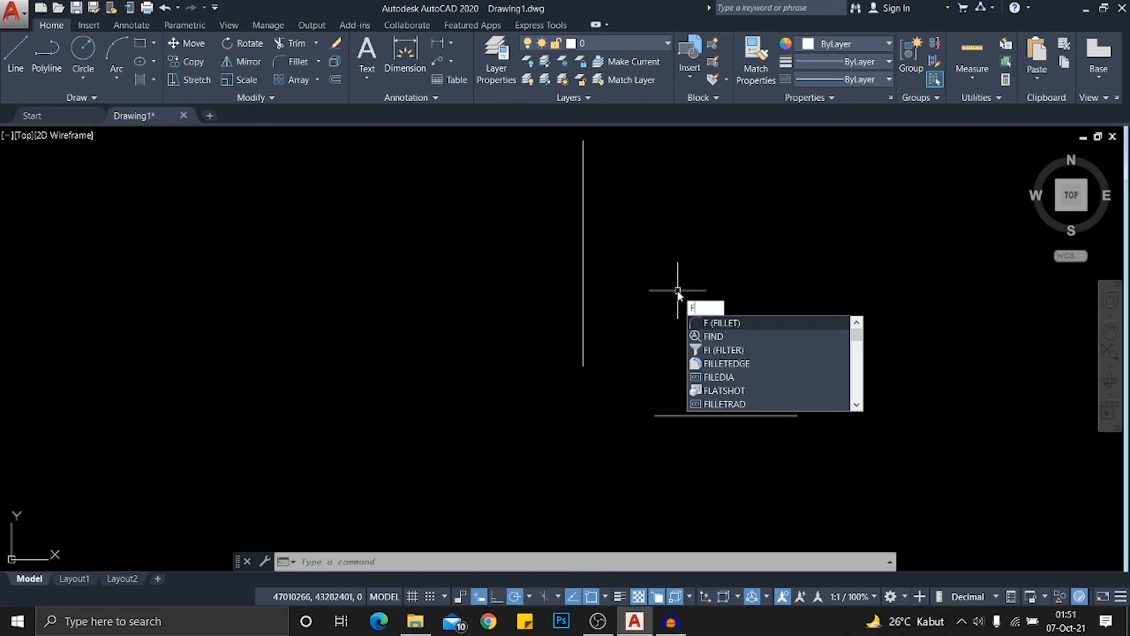
key("Return")
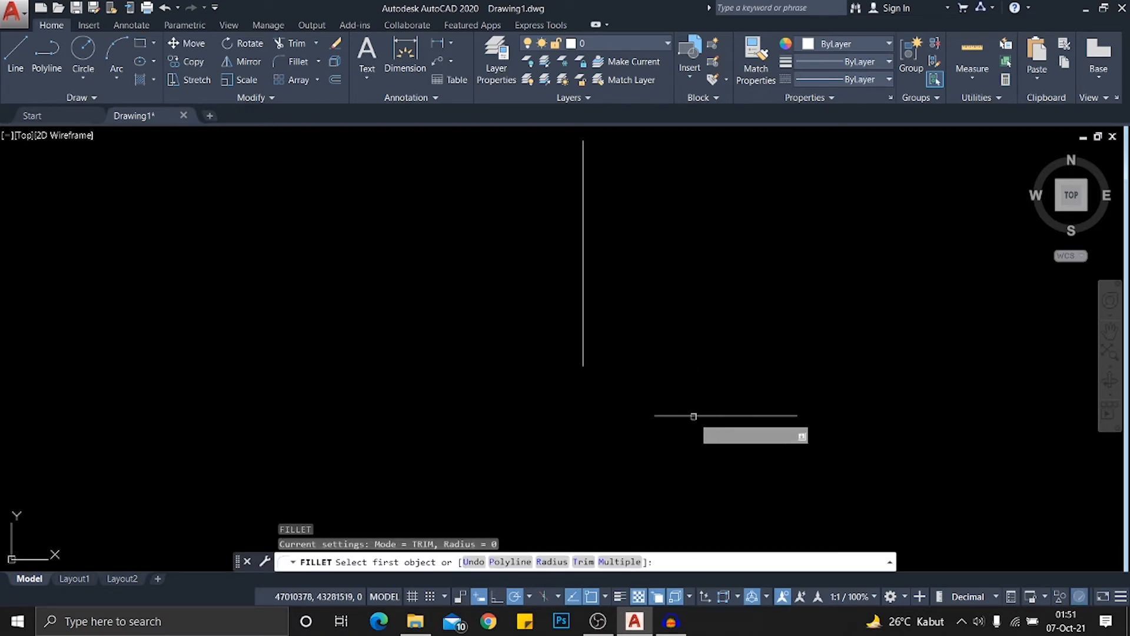
left_click(662, 416)
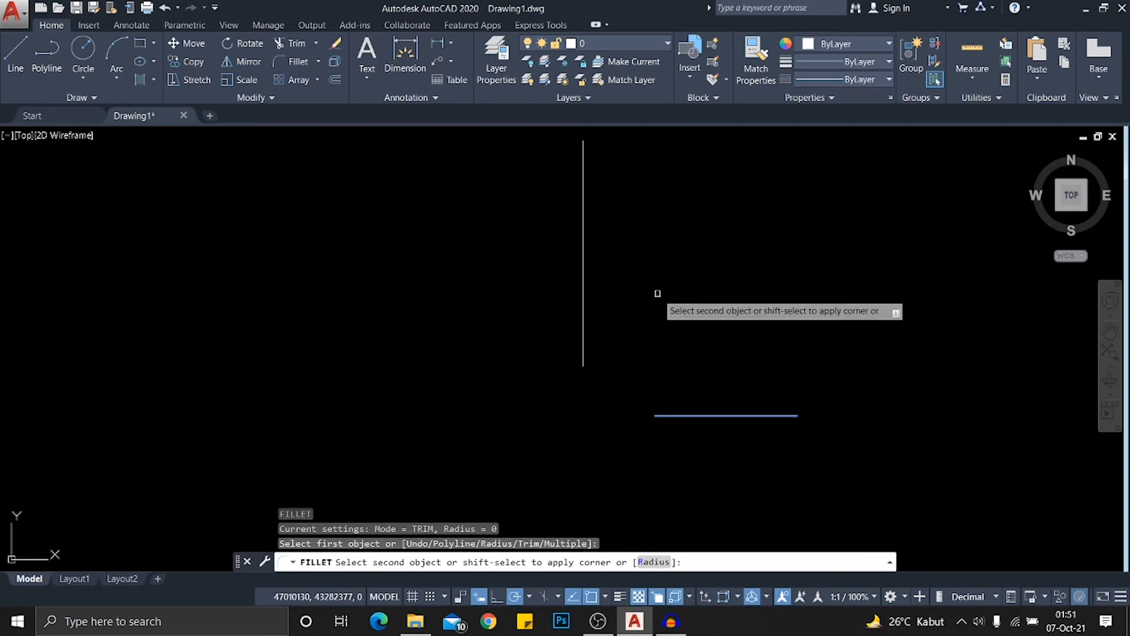
left_click(584, 281)
scroll(627, 264, "down", 4)
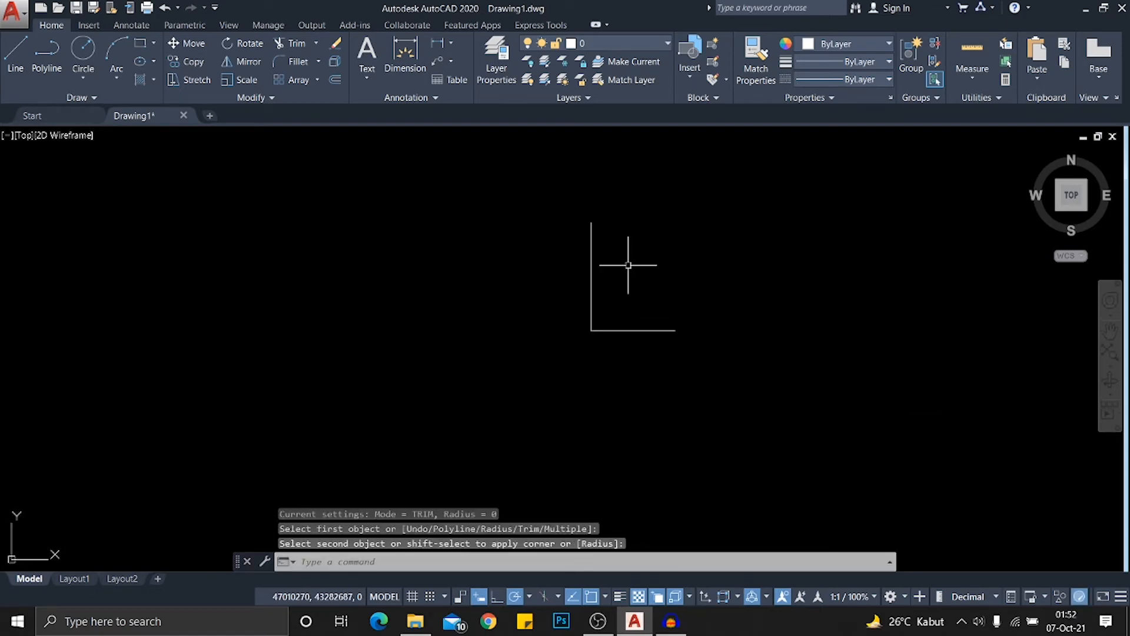
Examine the sharp corner where the vertical and horizontal lines meet, selecting the lines to check their endpoints
scroll(628, 265, "up", 4)
scroll(593, 297, "up", 2)
scroll(592, 298, "down", 2)
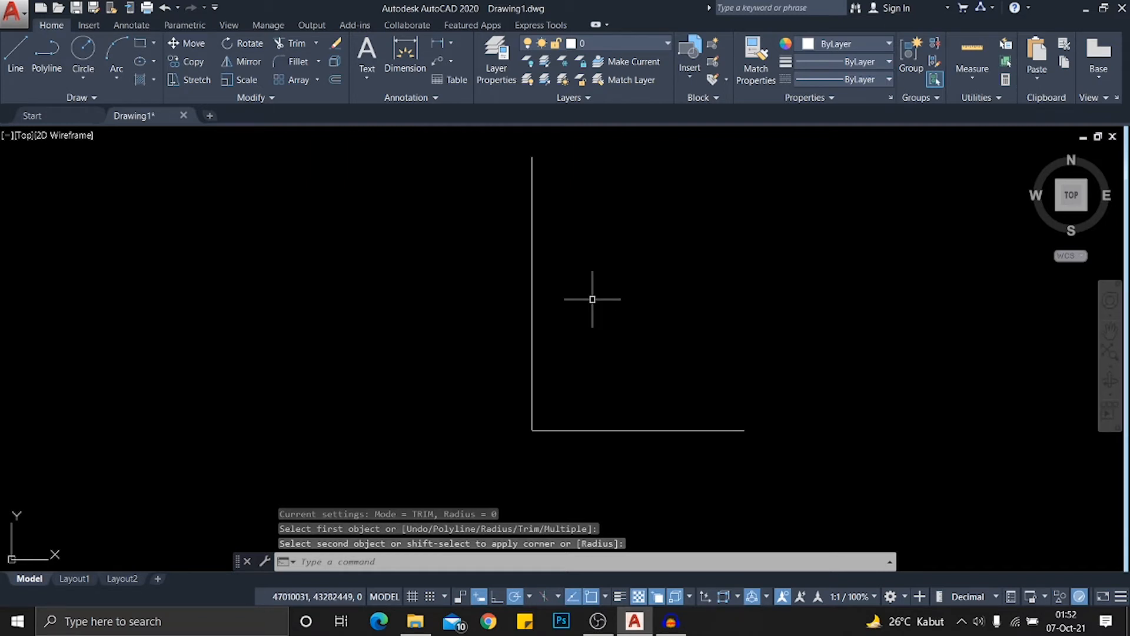
left_click(544, 443)
left_click(524, 417)
scroll(586, 439, "up", 2)
middle_click_drag(586, 439, 547, 387)
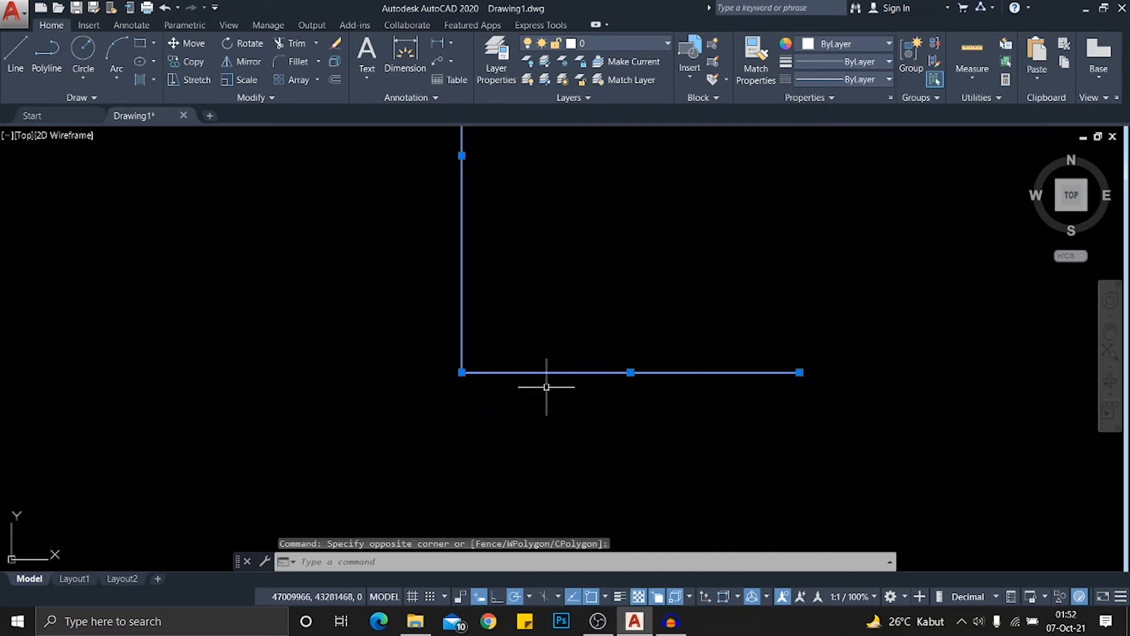
left_click(547, 404)
left_click(421, 336)
scroll(486, 312, "down", 2)
key("Escape")
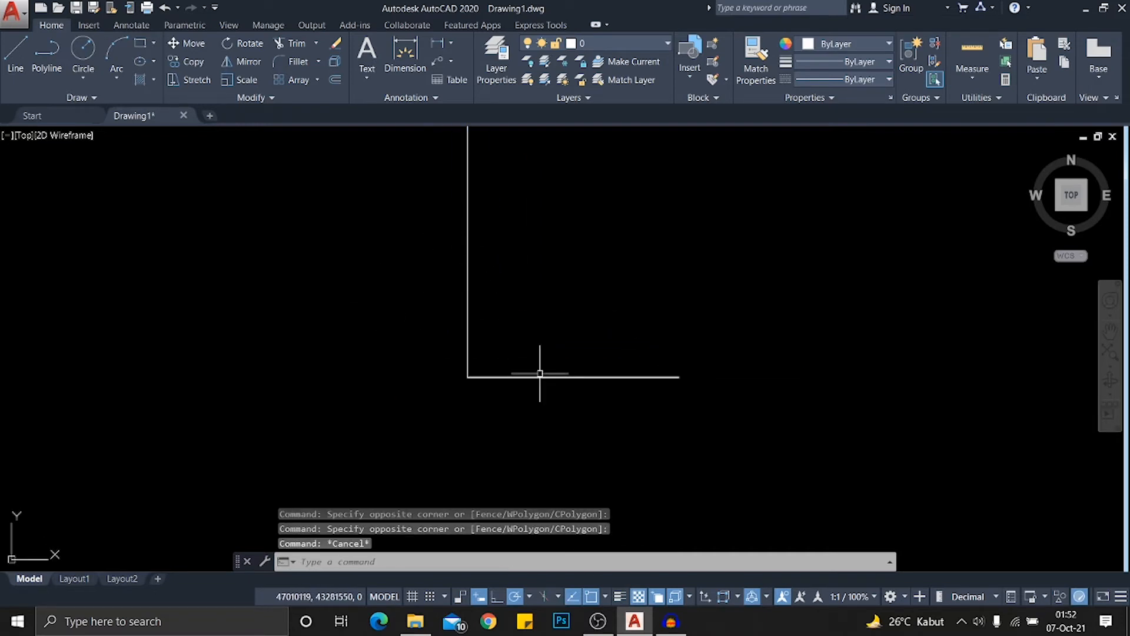
scroll(628, 382, "down", 2)
key("Escape")
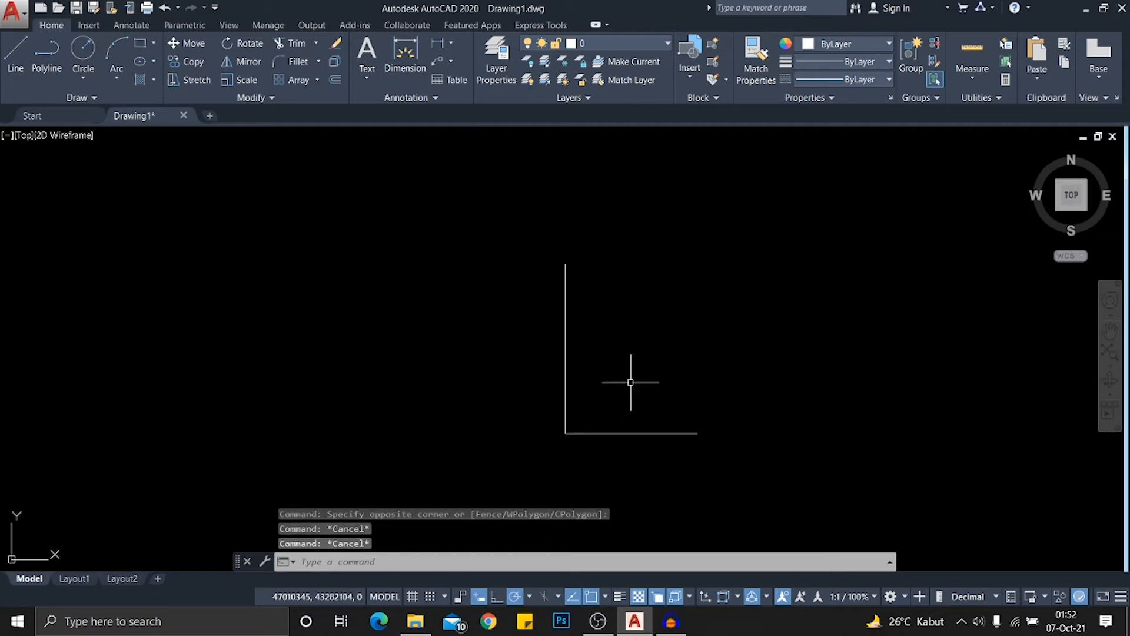
Undo the zero-radius fillet so the vertical and horizontal lines are separate again
key("ctrl+z")
key("ctrl+z")
key("ctrl+z")
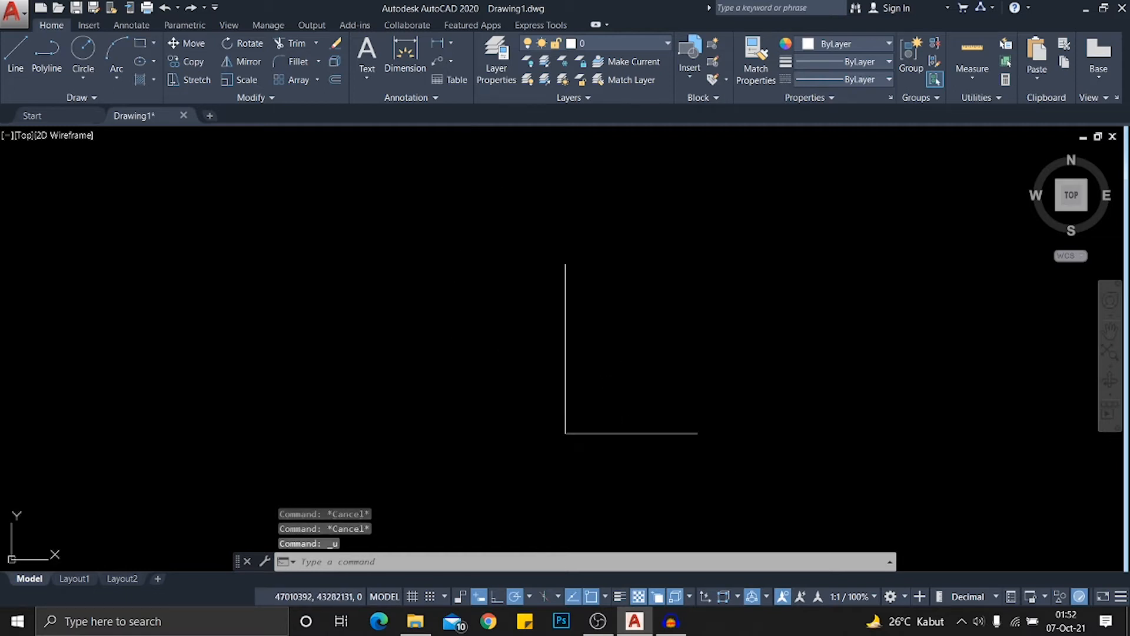
type("f")
key("Return")
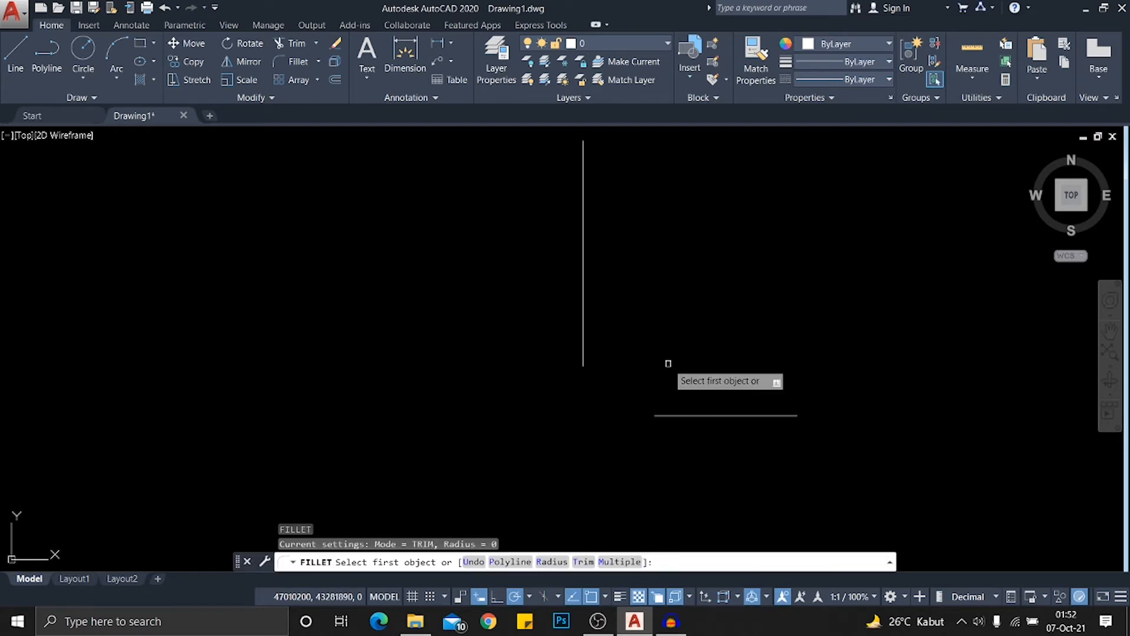
left_click(698, 415)
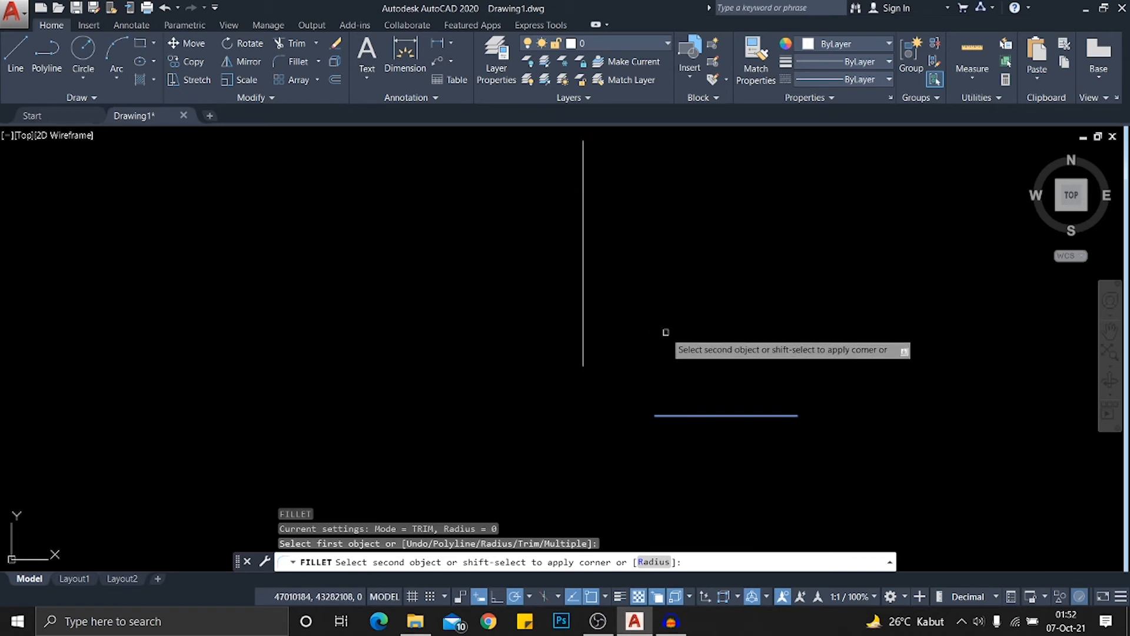
key("Escape")
key("Escape")
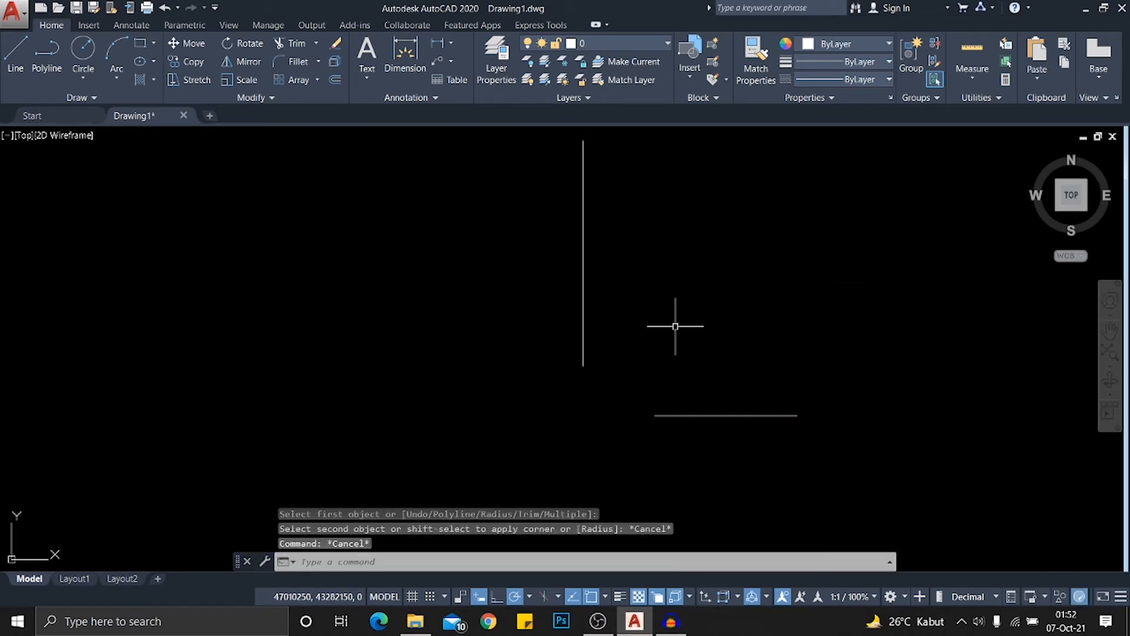
Fillet the horizontal line and the vertical line together with a radius of 300
key("Return")
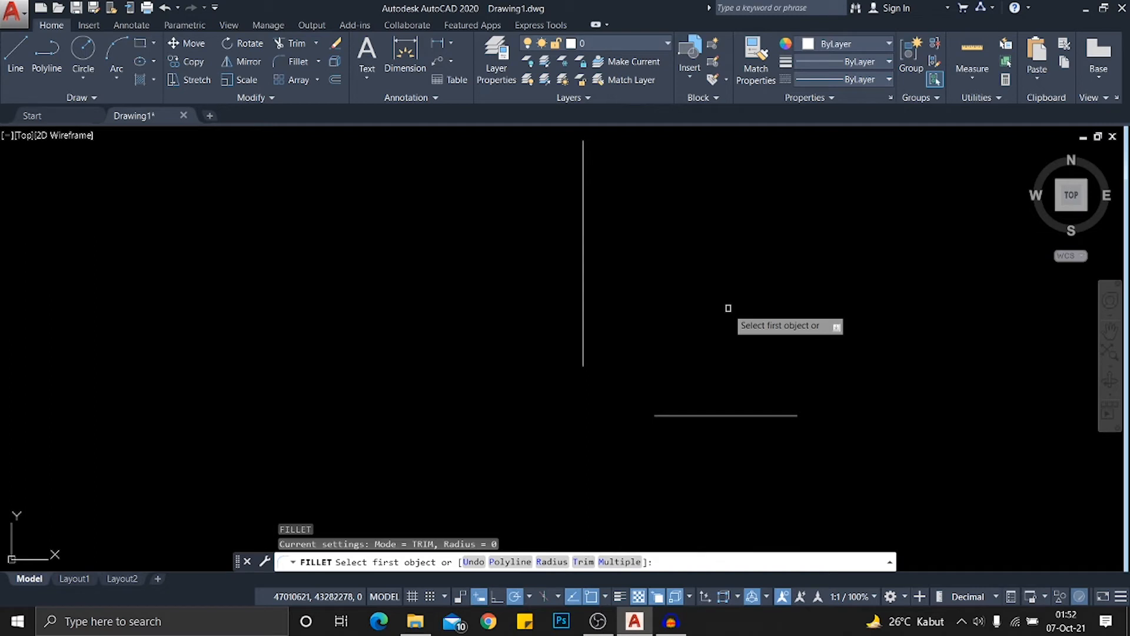
key("Return")
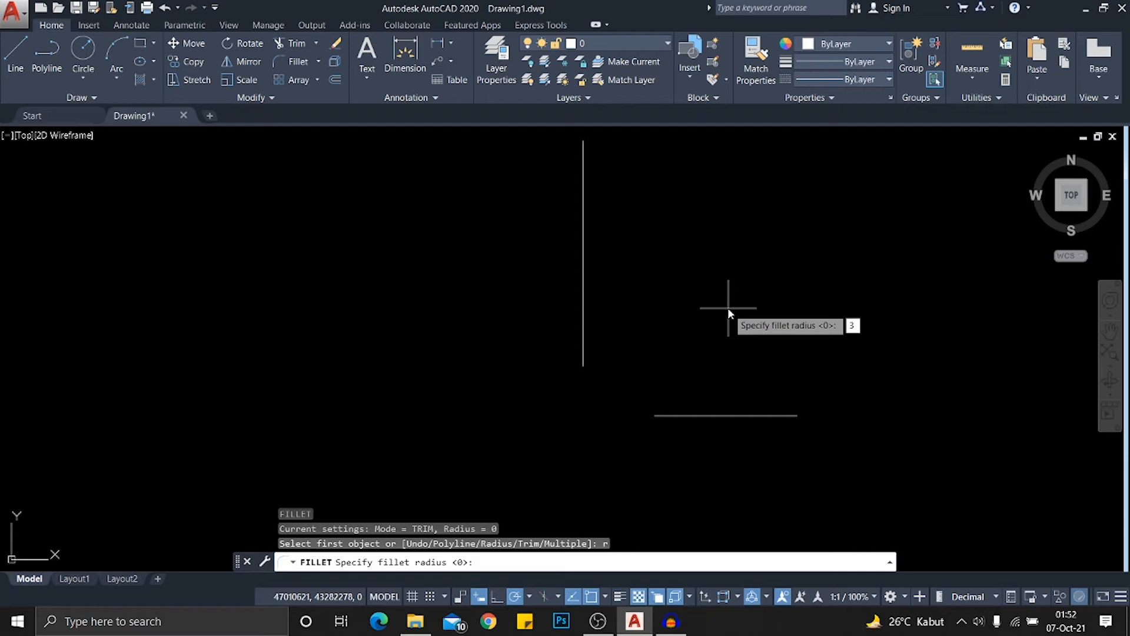
type("00")
key("Return")
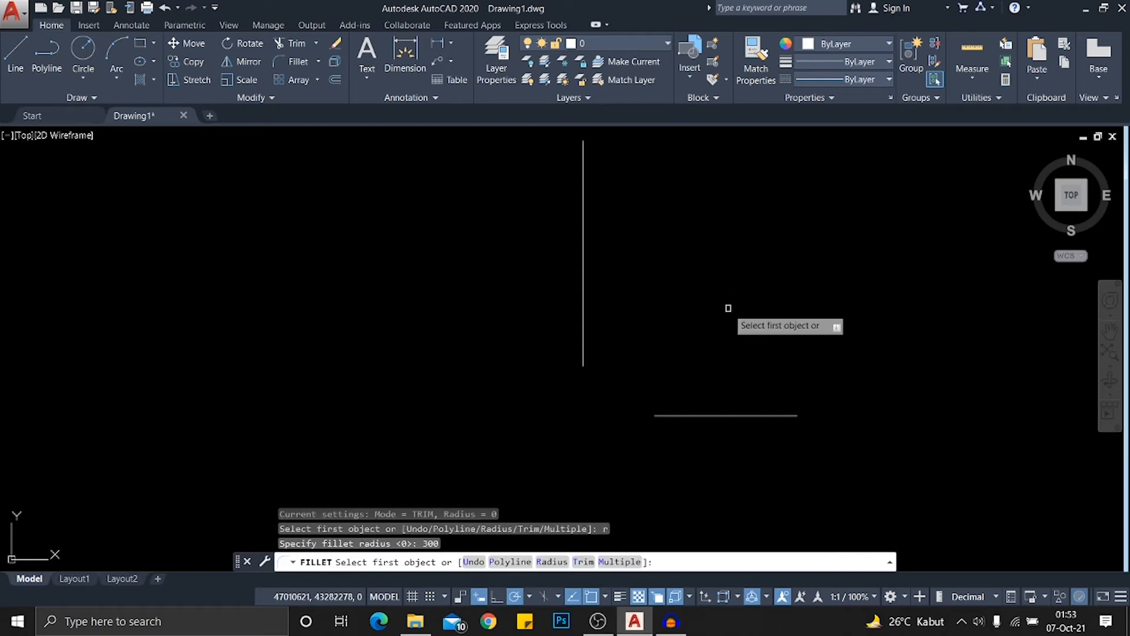
left_click(696, 416)
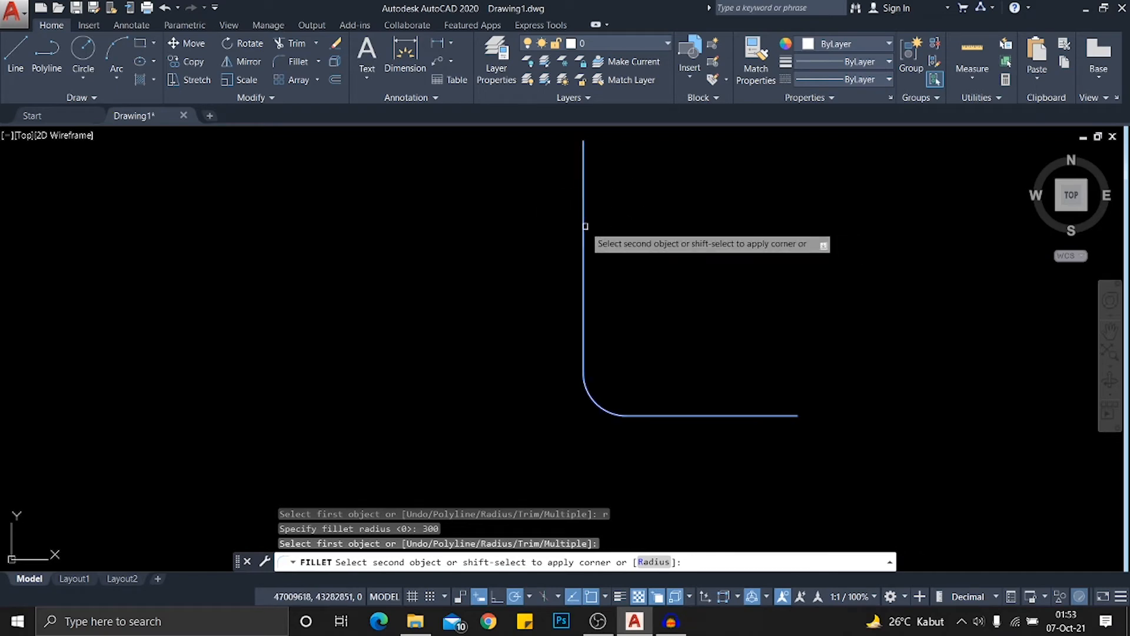
left_click(585, 226)
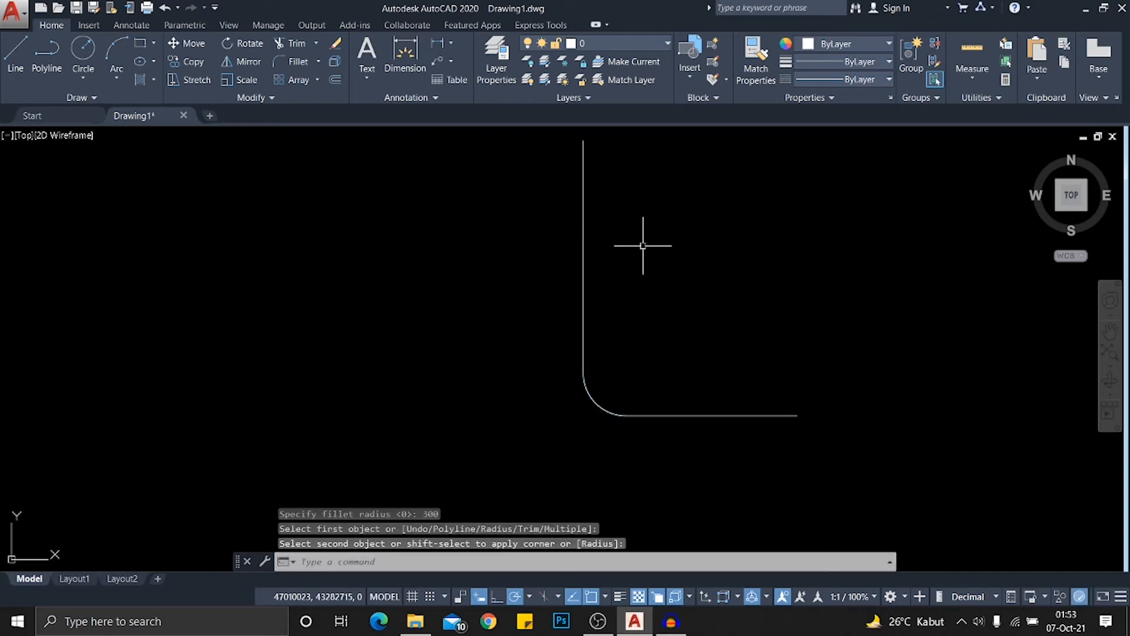
key("Escape")
Fillet the same horizontal and vertical lines again with the radius set to 0, extending them to a sharp corner
middle_click_drag(650, 275, 640, 304)
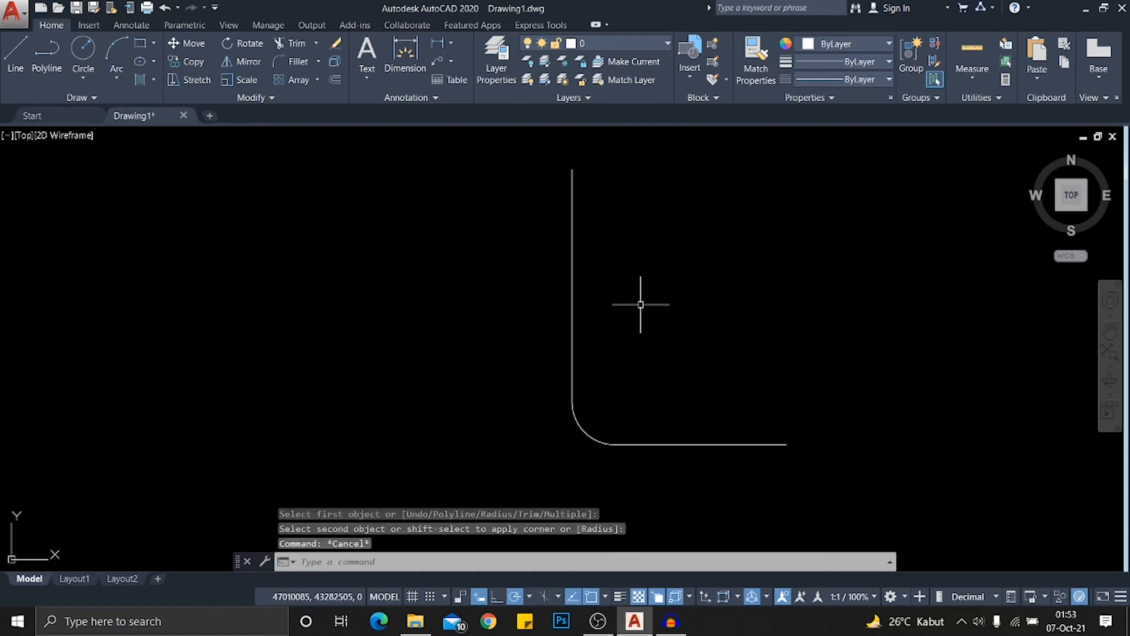
middle_click_drag(652, 415, 641, 361)
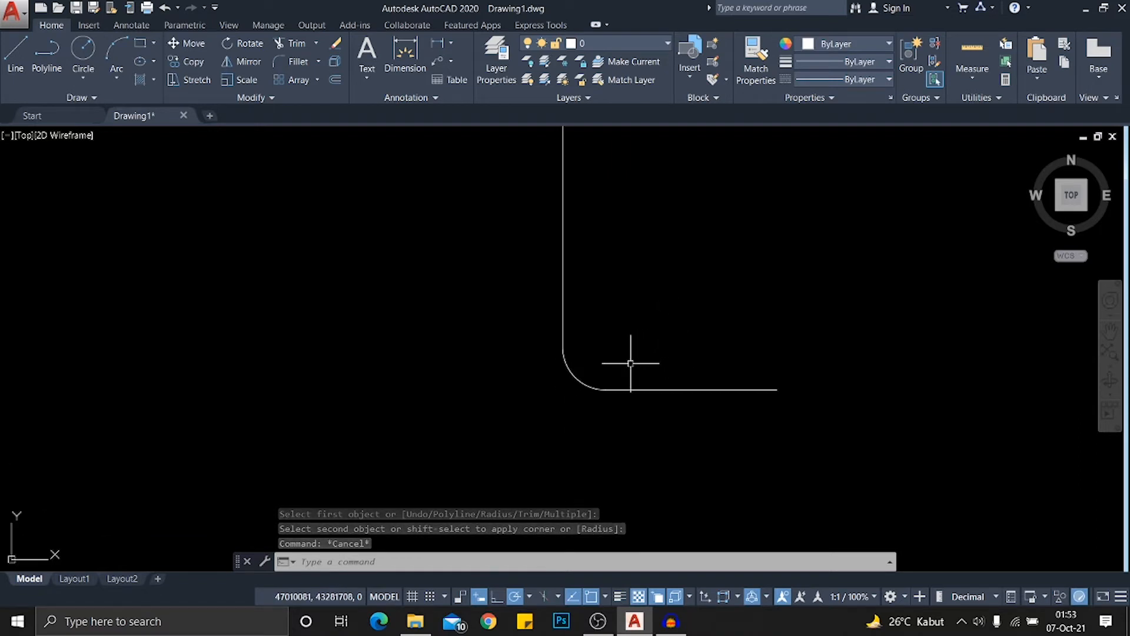
key("Escape")
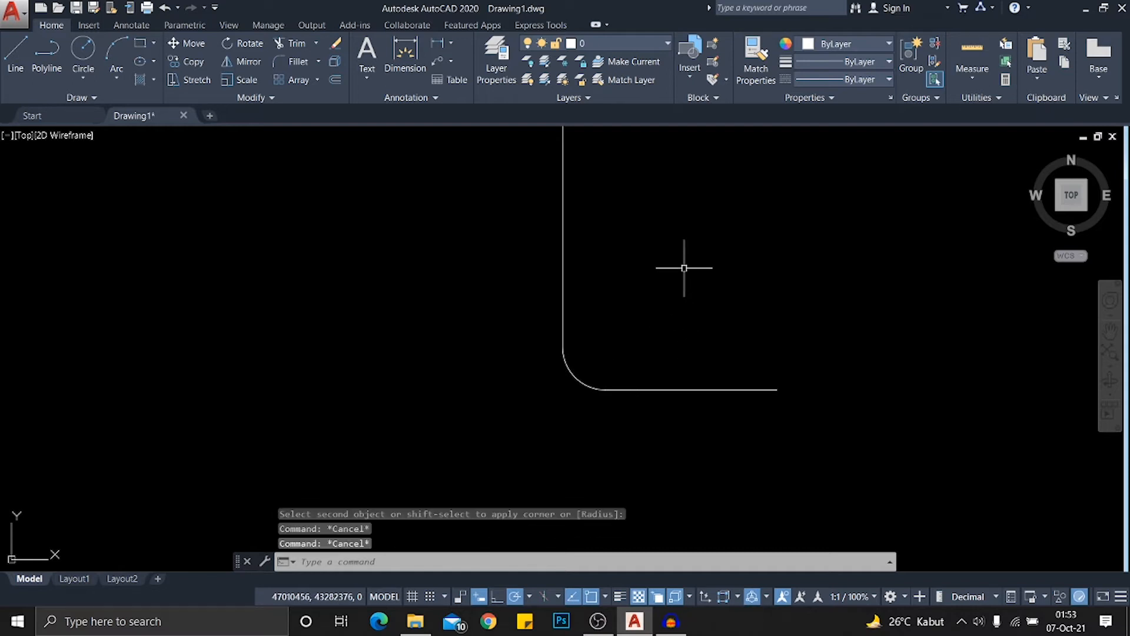
key("Return")
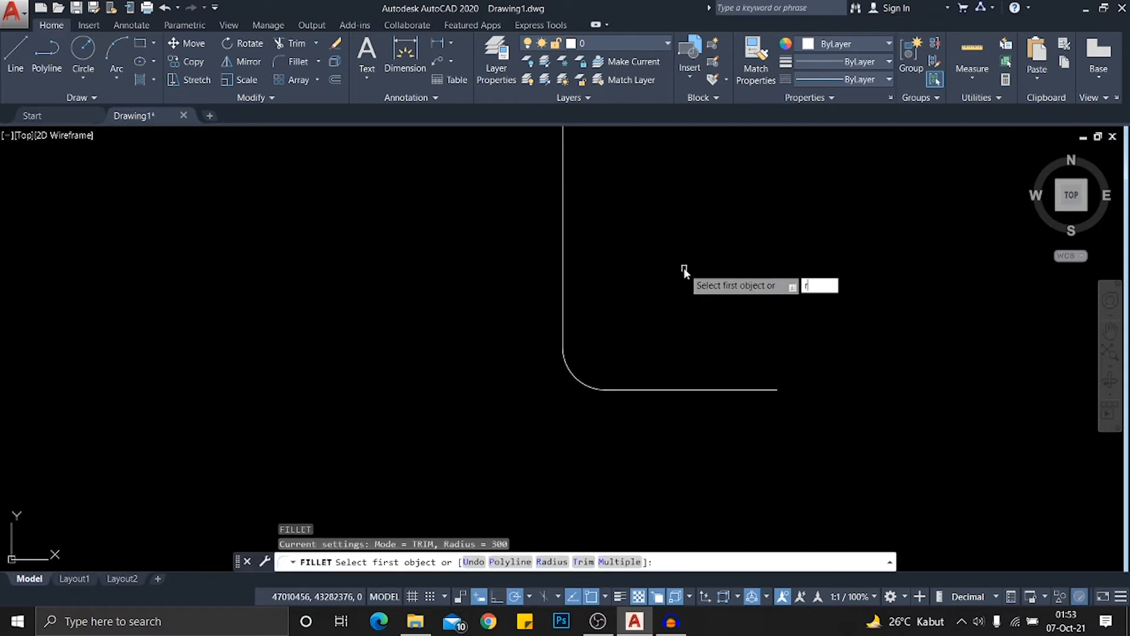
key("Return")
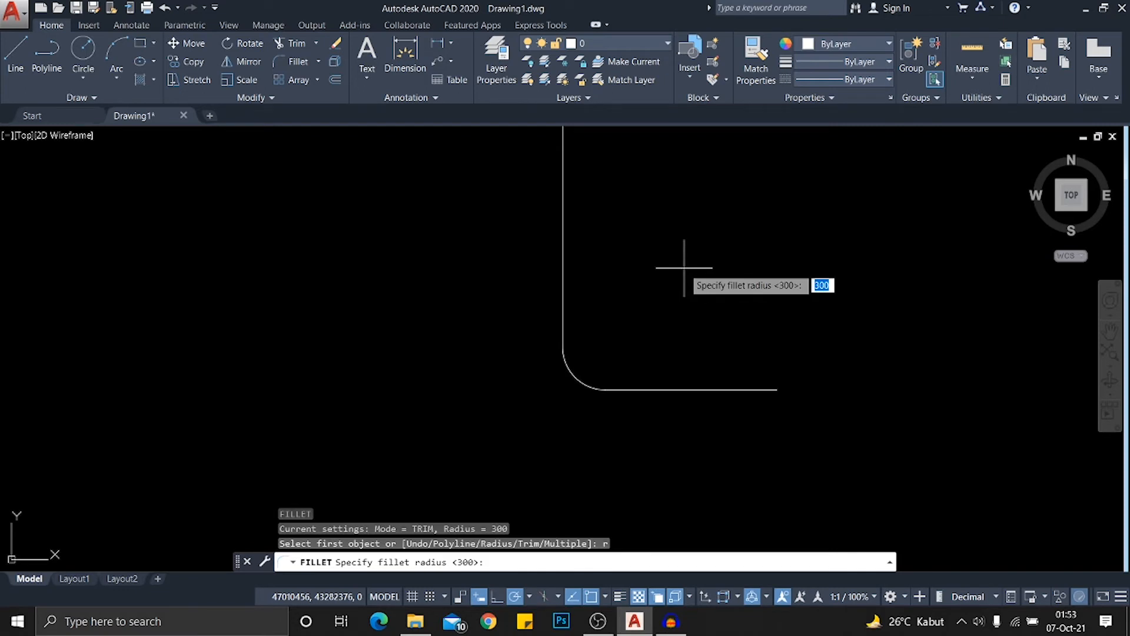
key("Return")
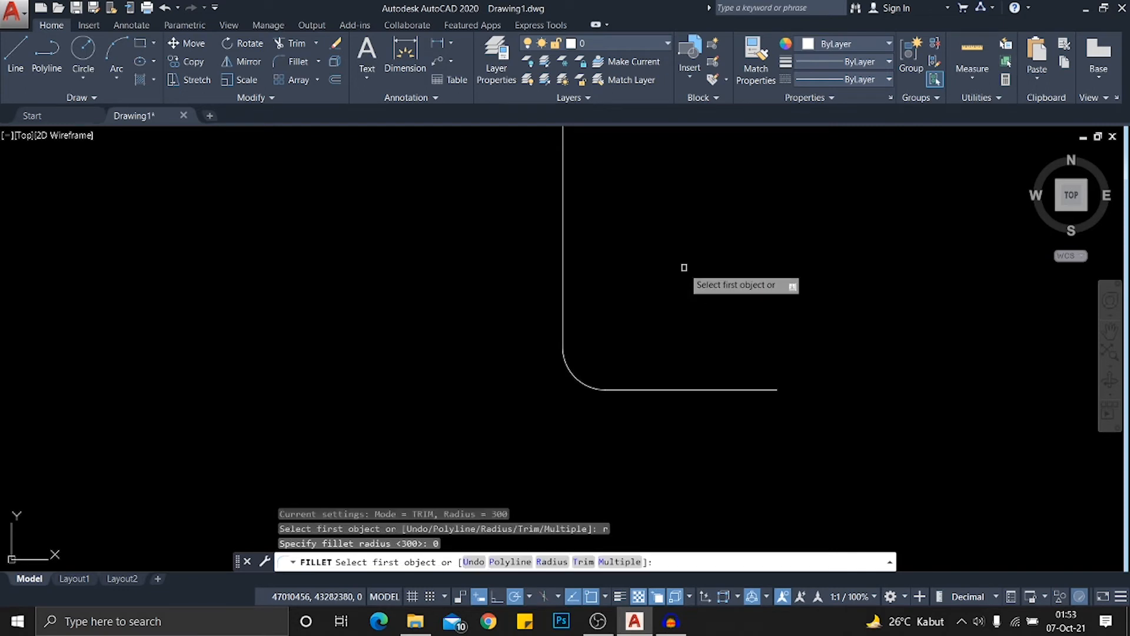
left_click(671, 389)
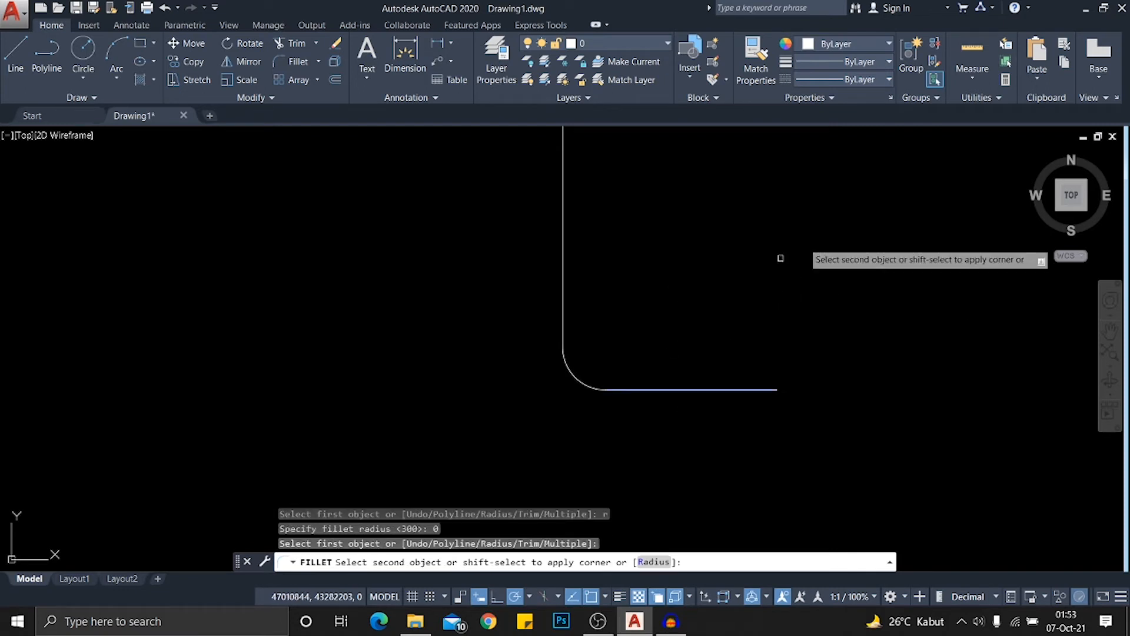
left_click(564, 223)
scroll(676, 271, "down", 6)
scroll(674, 277, "up", 4)
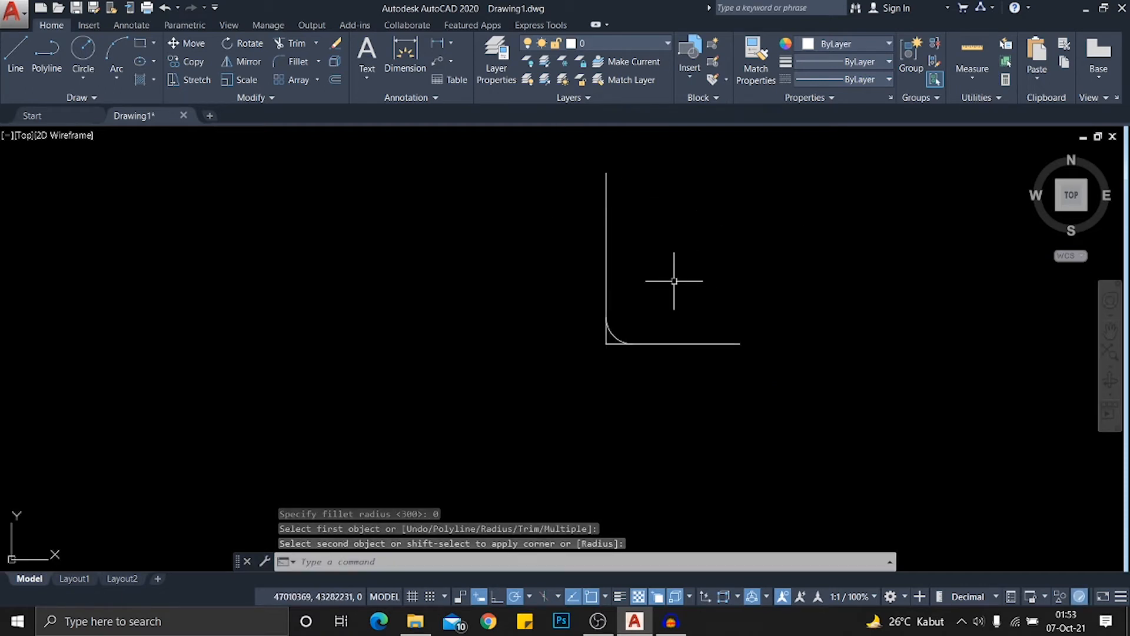
scroll(671, 278, "up", 2)
left_click(606, 344)
scroll(647, 247, "down", 6)
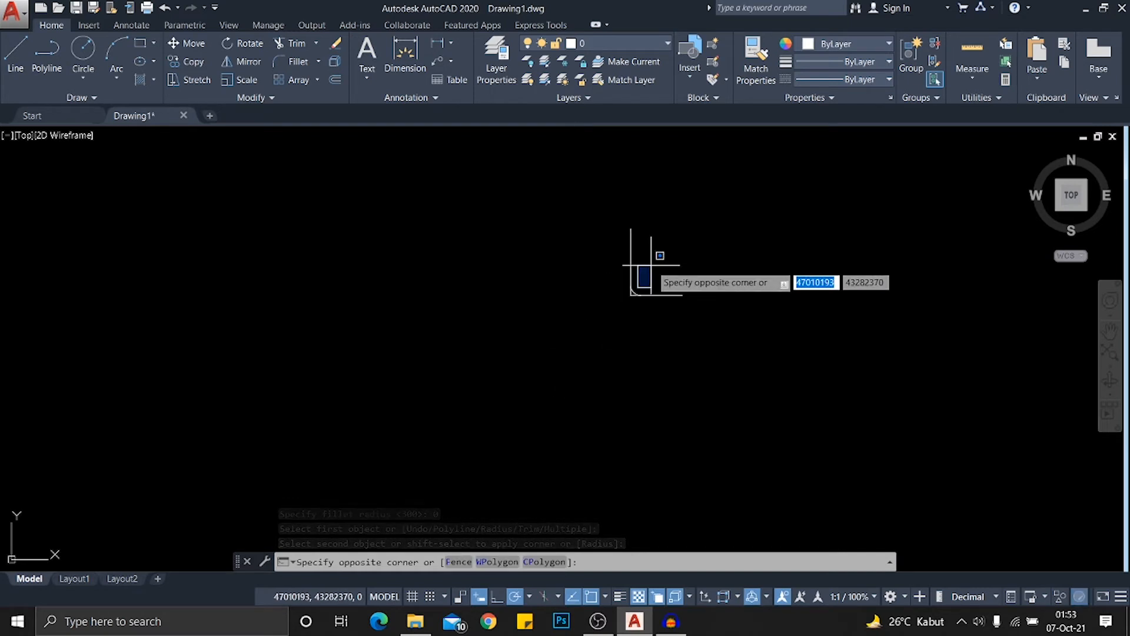
scroll(601, 303, "up", 6)
key("Escape")
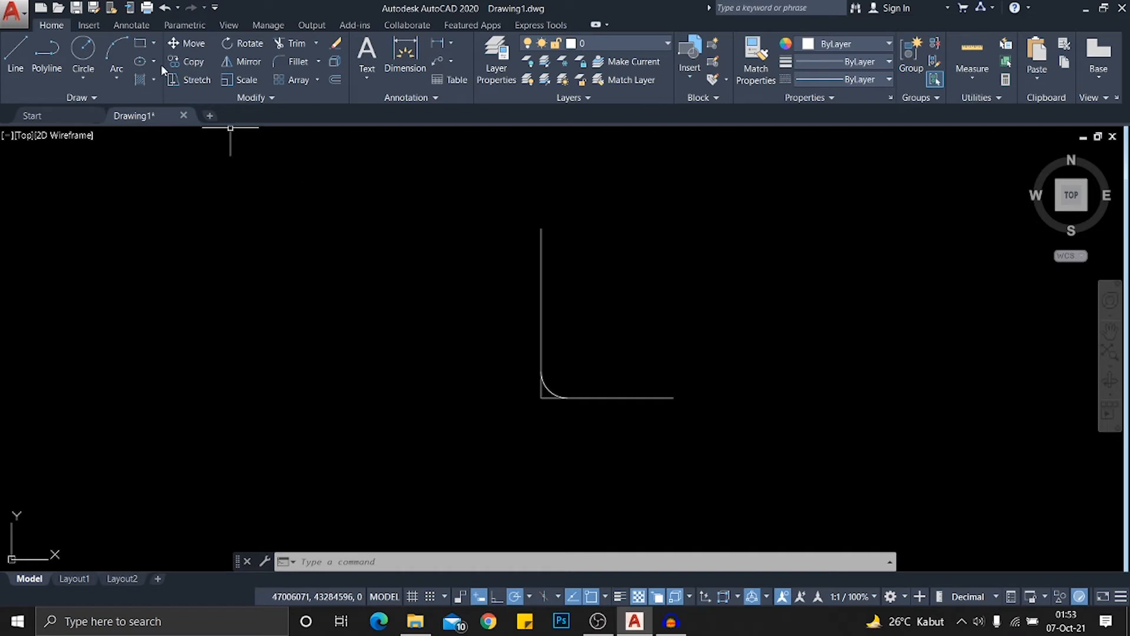
type("r")
key("Return")
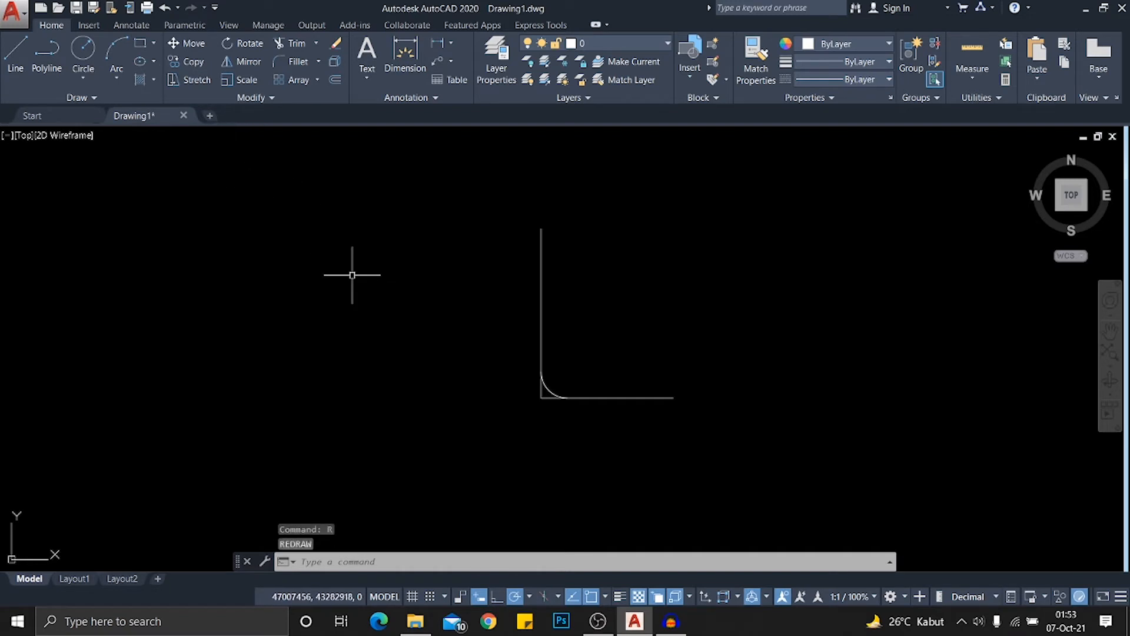
Draw a 1000 by 1000 rectangle with its first corner at the free end of the horizontal line
middle_click_drag(525, 301, 469, 318)
type("r")
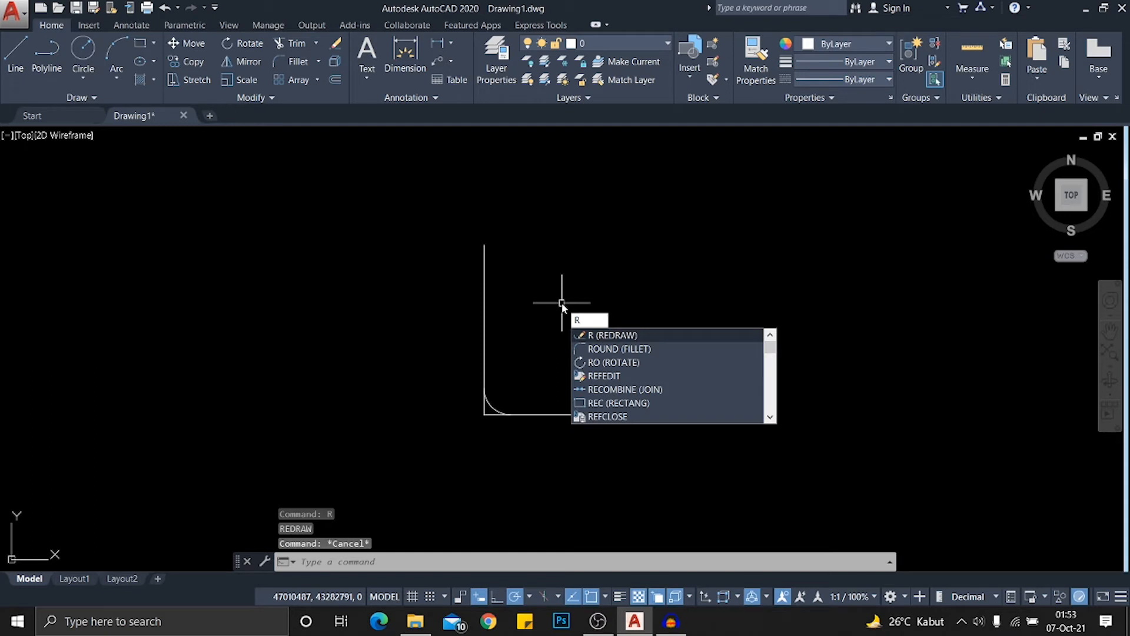
type("ec")
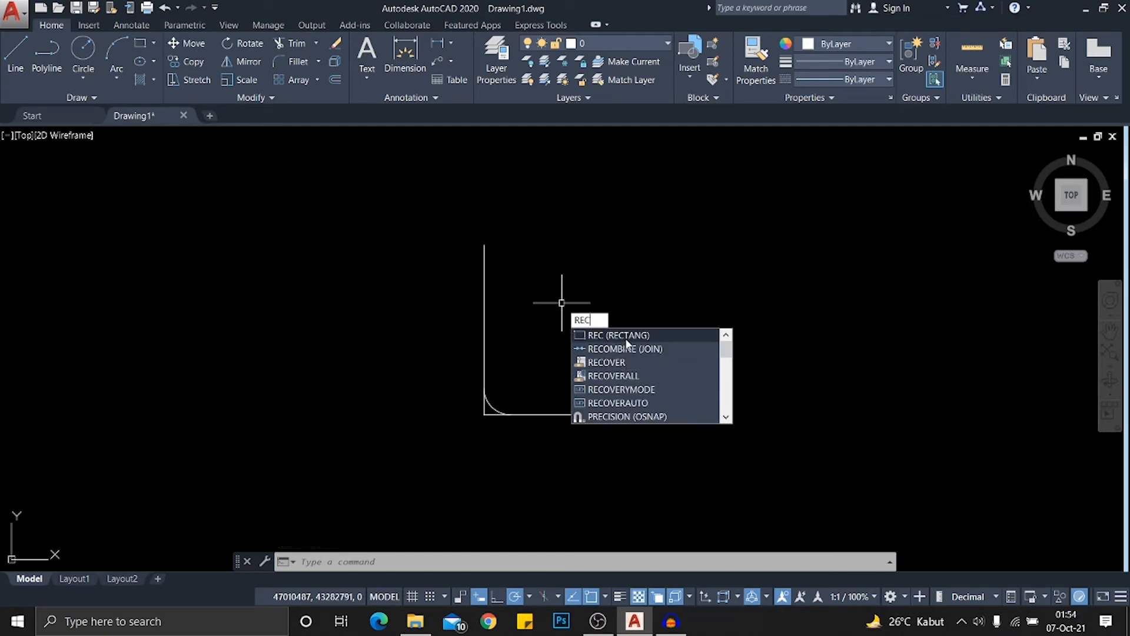
left_click(625, 338)
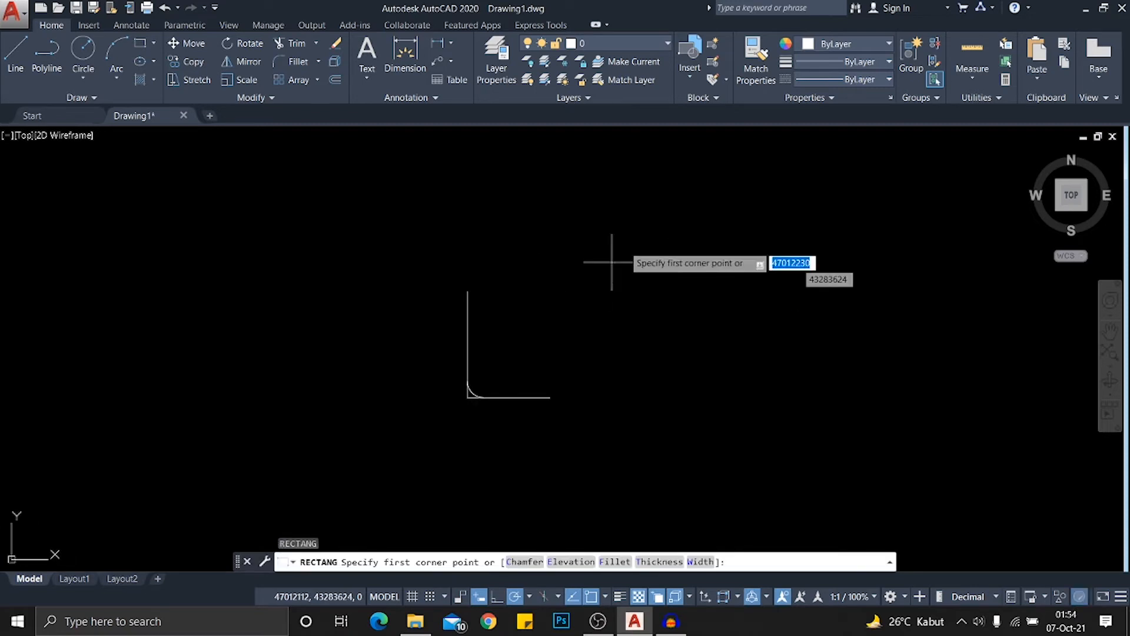
middle_click_drag(635, 274, 617, 330)
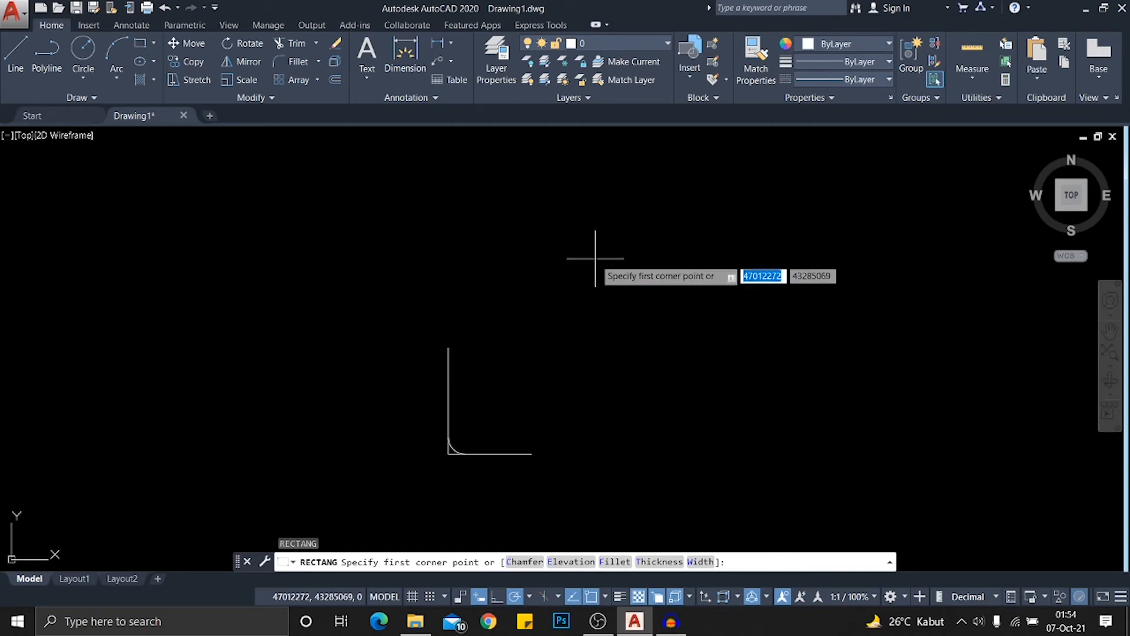
middle_click_drag(598, 252, 585, 296)
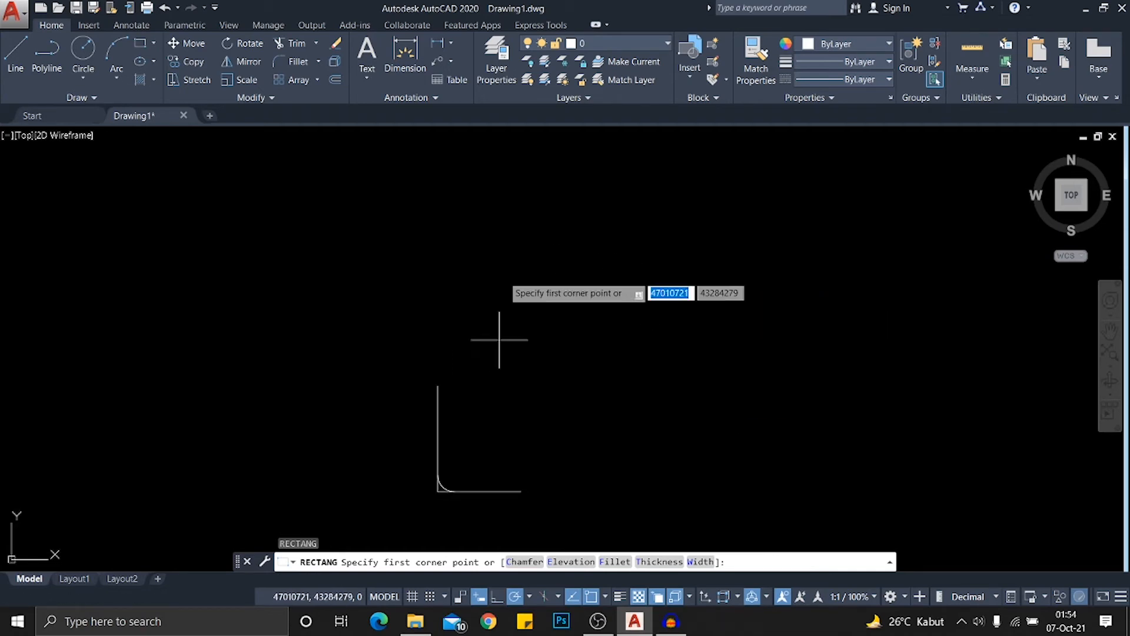
scroll(642, 288, "up", 2)
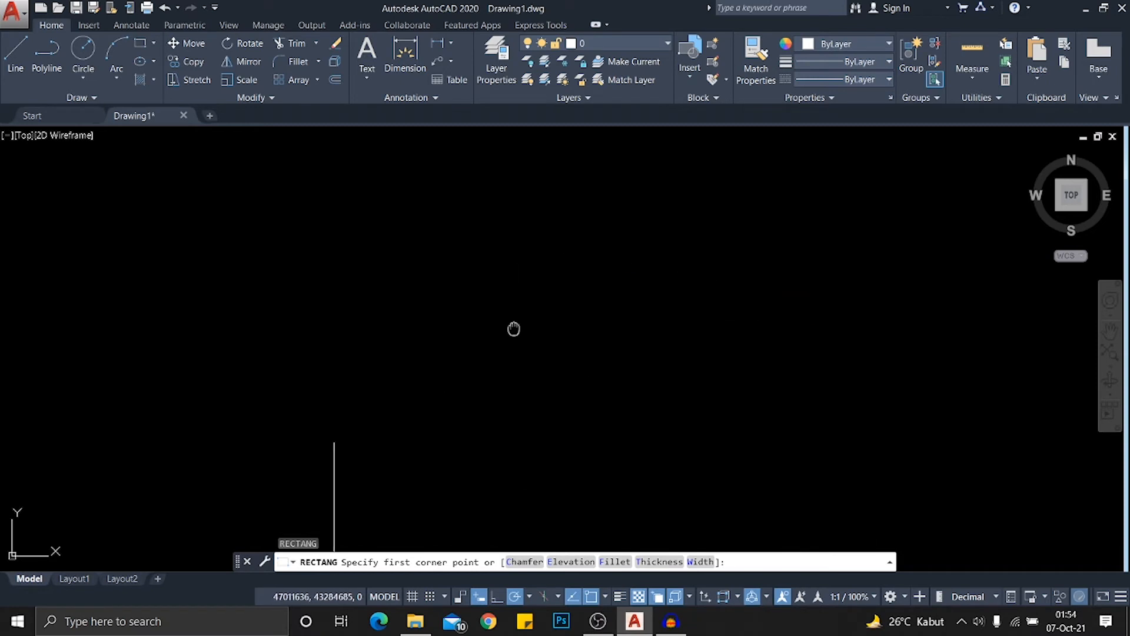
middle_click_drag(514, 328, 585, 246)
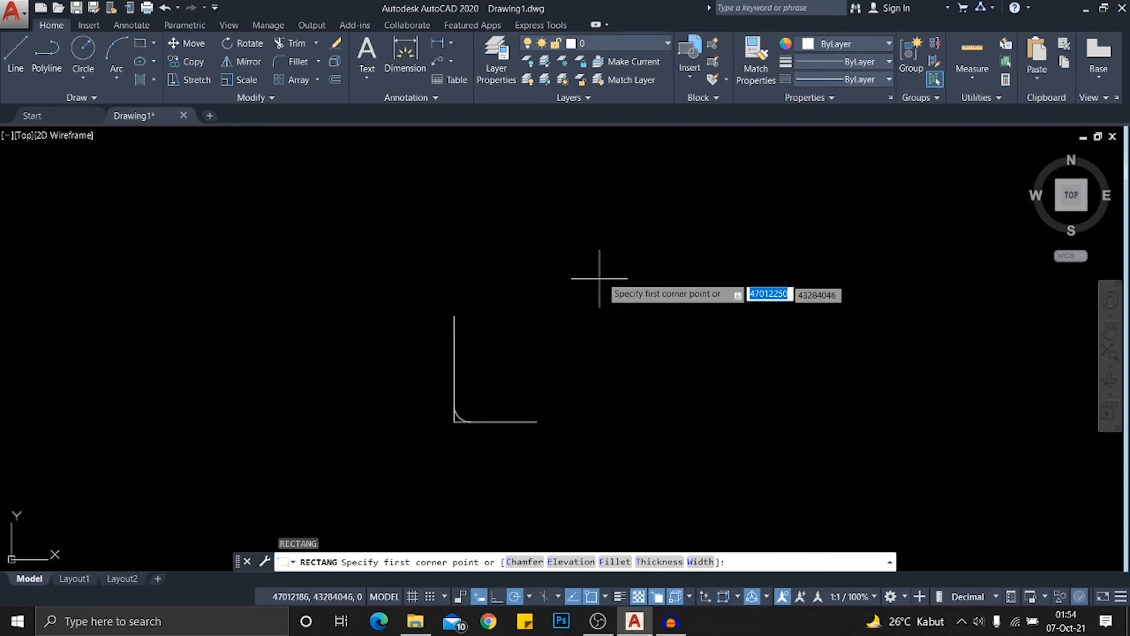
scroll(599, 273, "up", 4)
middle_click_drag(492, 335, 585, 265)
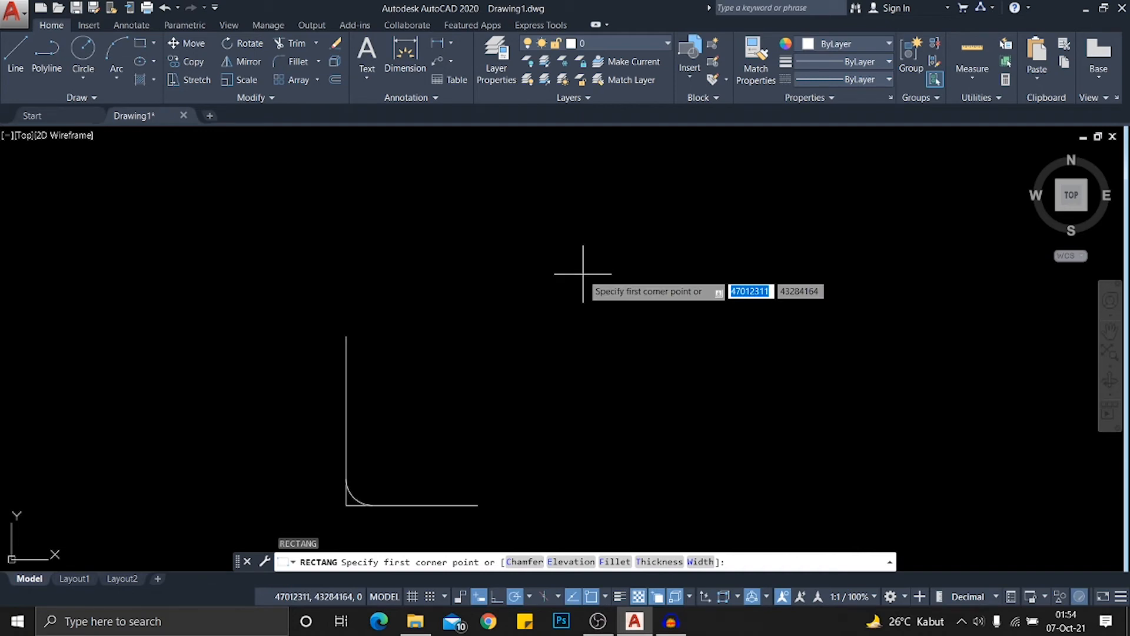
scroll(537, 336, "down", 2)
scroll(580, 290, "up", 5)
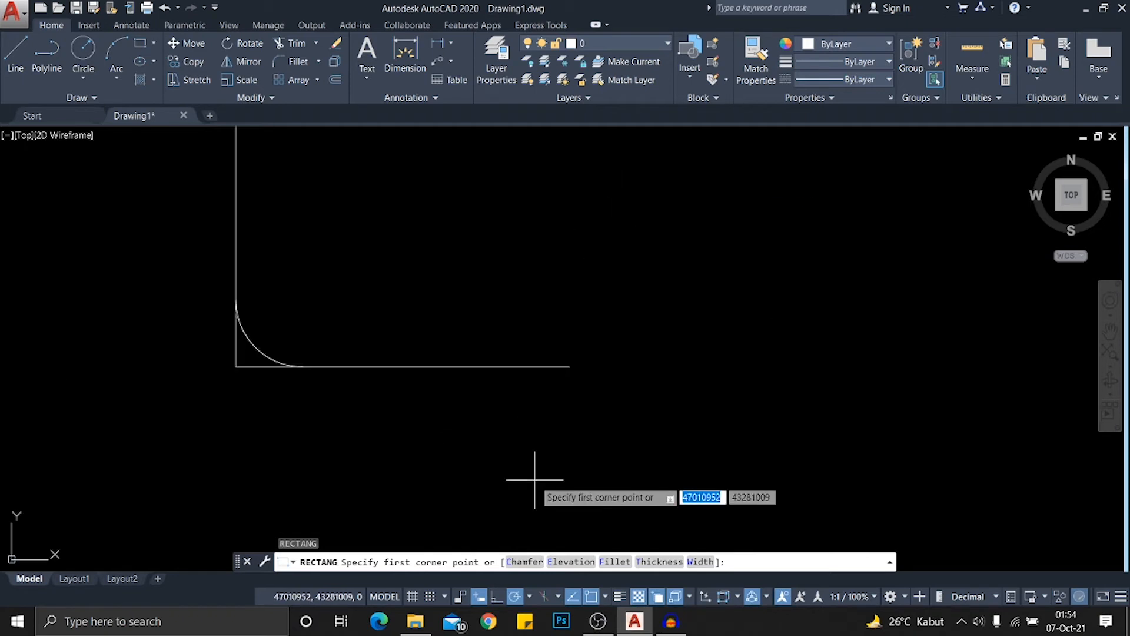
middle_click_drag(618, 307, 604, 393)
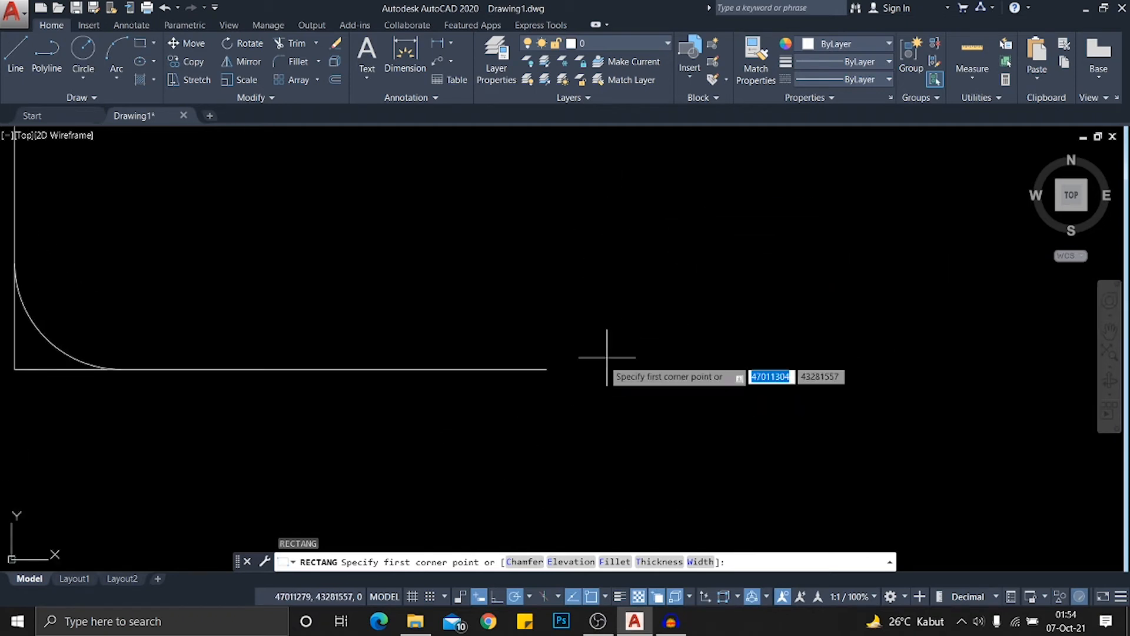
scroll(605, 311, "down", 2)
left_click(568, 389)
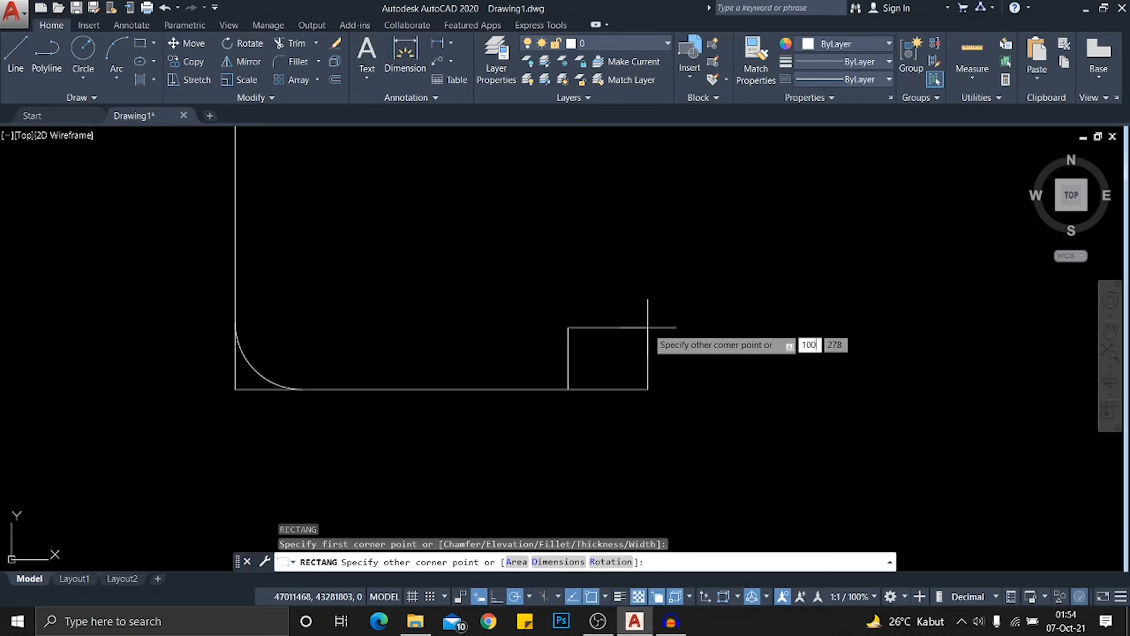
key("Tab")
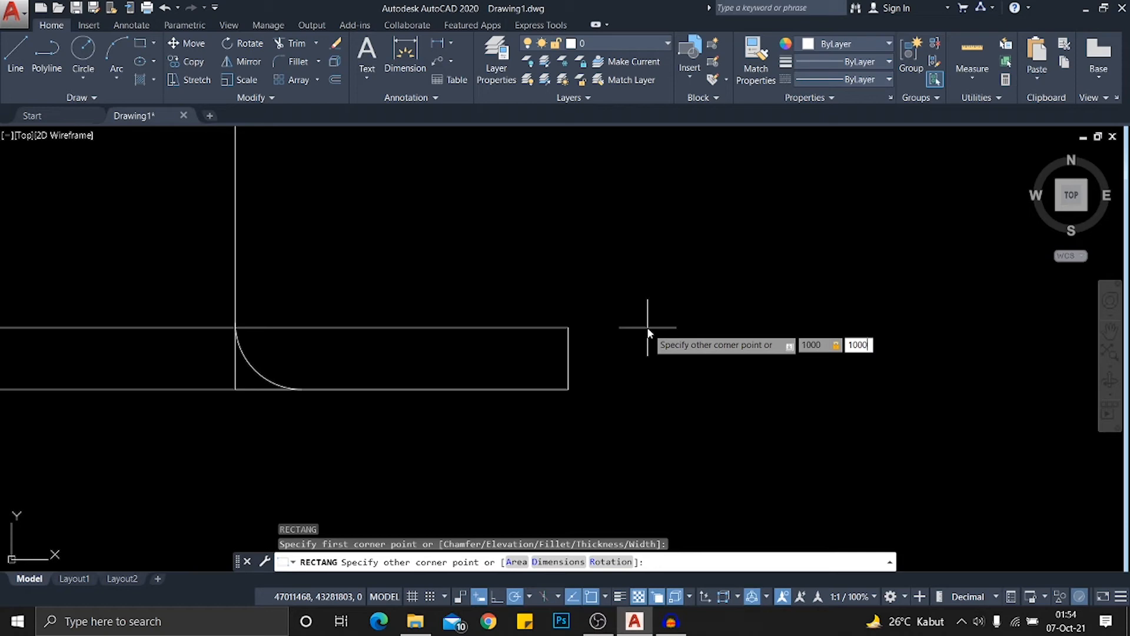
key("Return")
Move the square diagonally up and to the right by about 1600, clear of the two lines
scroll(648, 327, "down", 3)
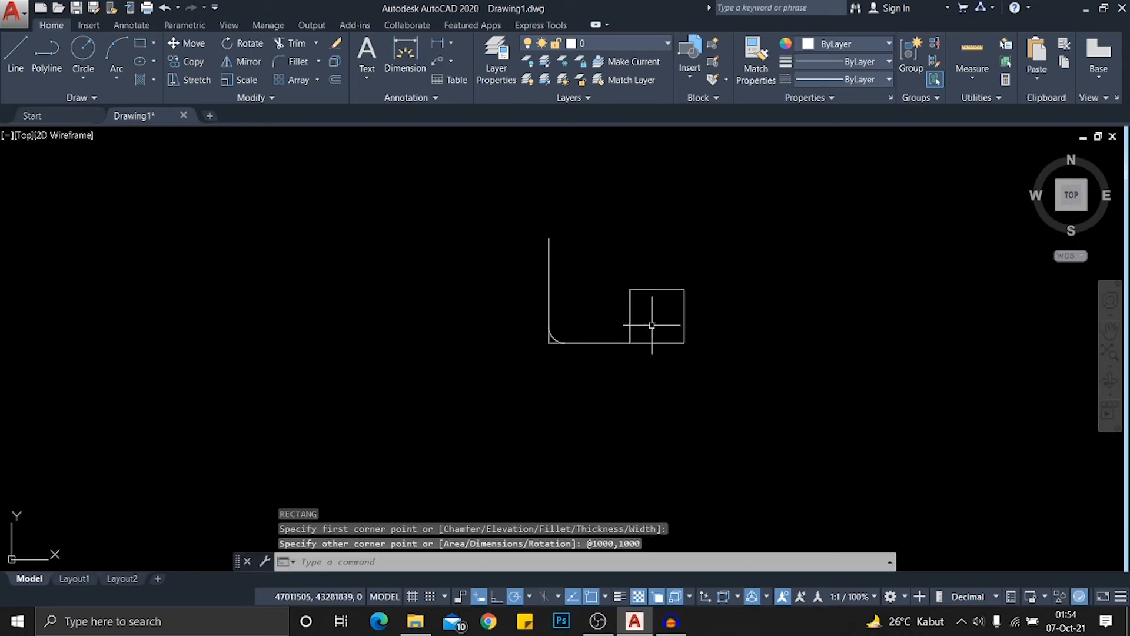
middle_click_drag(651, 323, 632, 374)
scroll(633, 375, "up", 2)
left_click(760, 323)
left_click(590, 303)
scroll(568, 340, "down", 2)
scroll(593, 334, "up", 1)
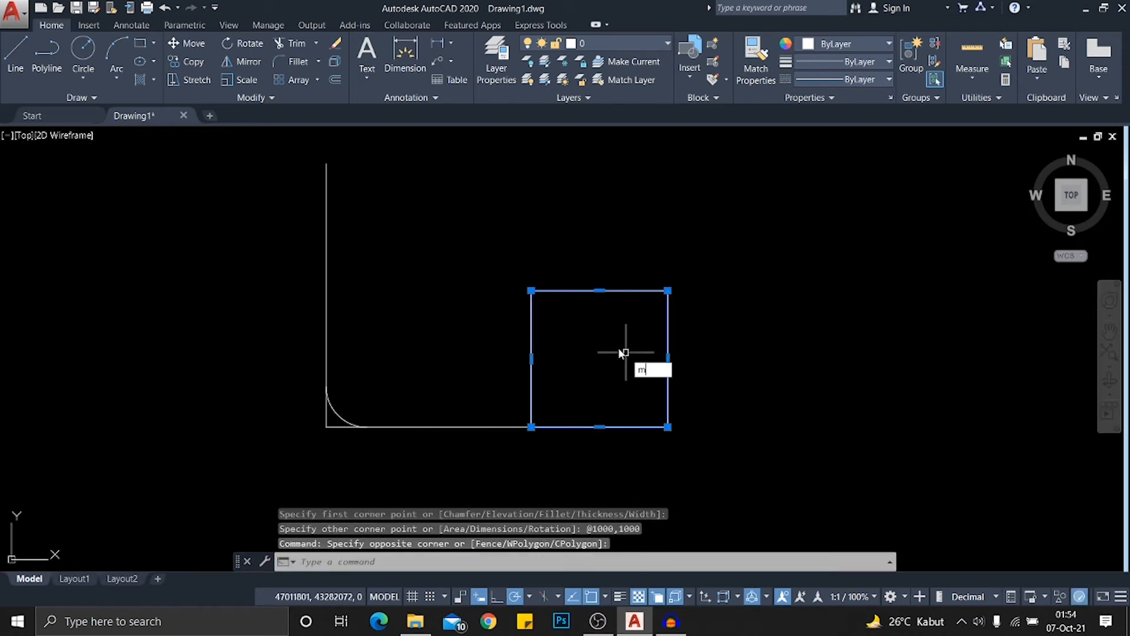
type("m")
key("Return")
left_click(596, 335)
scroll(588, 335, "down", 2)
scroll(632, 305, "up", 4)
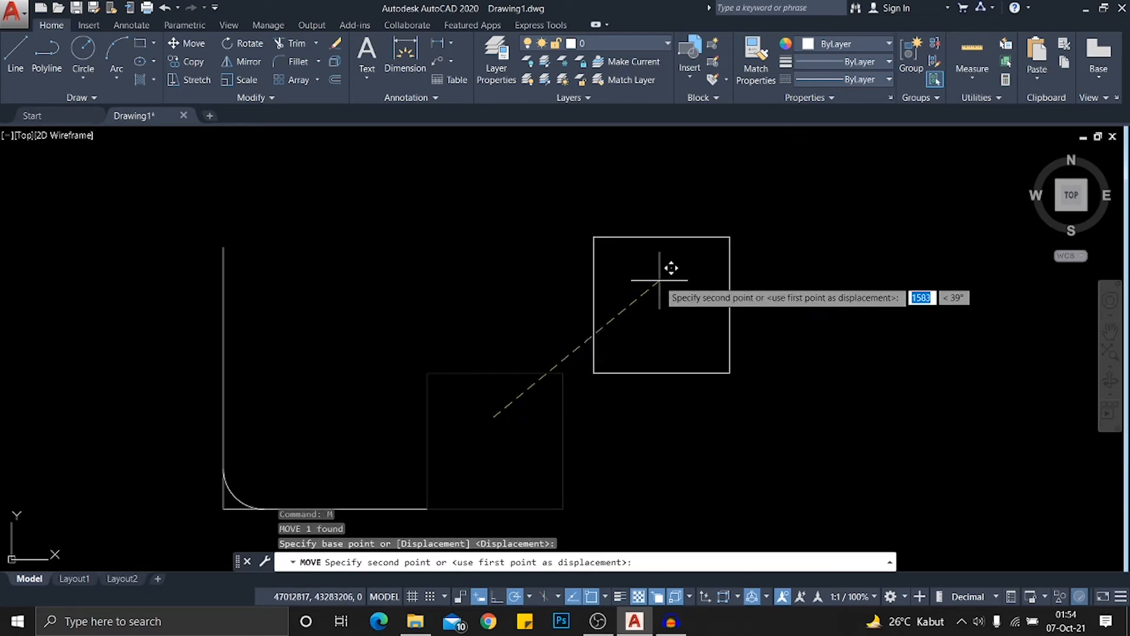
left_click(665, 275)
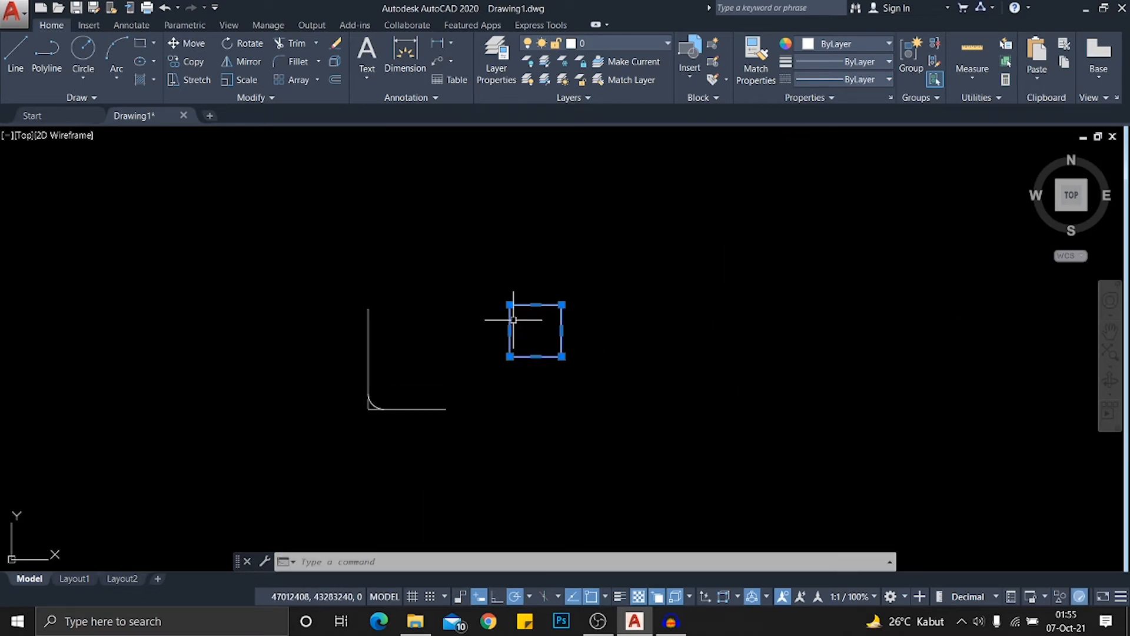
Try to erase the fillet arc at the corner of the vertical and horizontal lines, with the square still selected
middle_click_drag(475, 310, 587, 307)
scroll(468, 389, "up", 2)
scroll(502, 409, "up", 3)
scroll(574, 369, "down", 2)
middle_click_drag(571, 369, 565, 368)
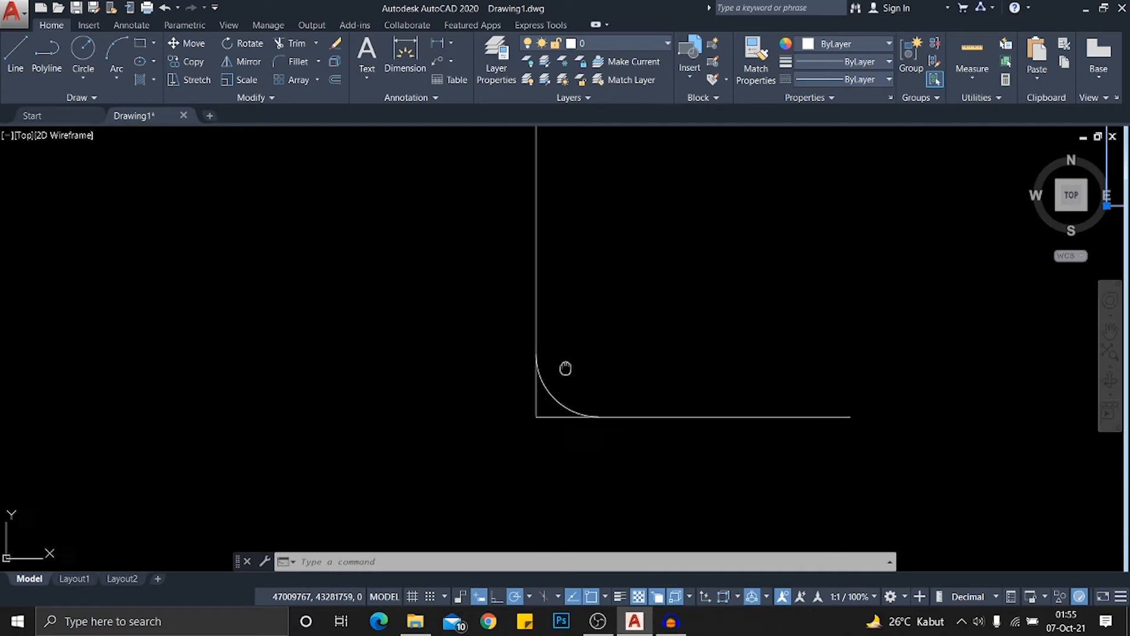
scroll(532, 386, "up", 2)
left_click(530, 384)
left_click(442, 429)
scroll(523, 349, "down", 2)
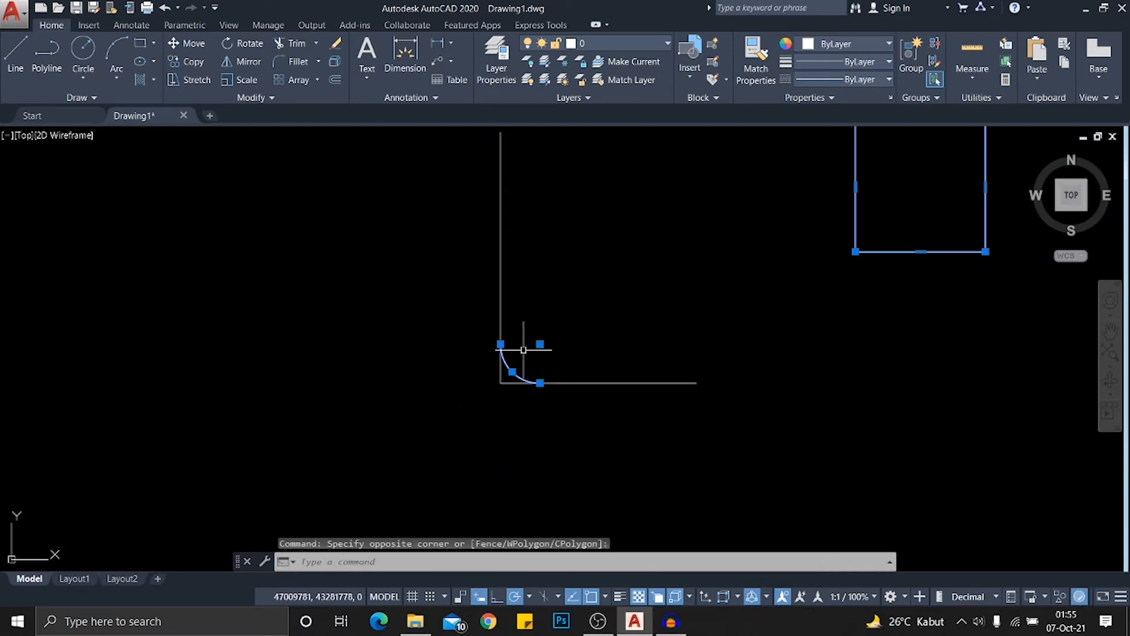
key("Delete")
Undo the erasure of the fillet arc and the square, abandoning the newly started line
type("l")
key("Return")
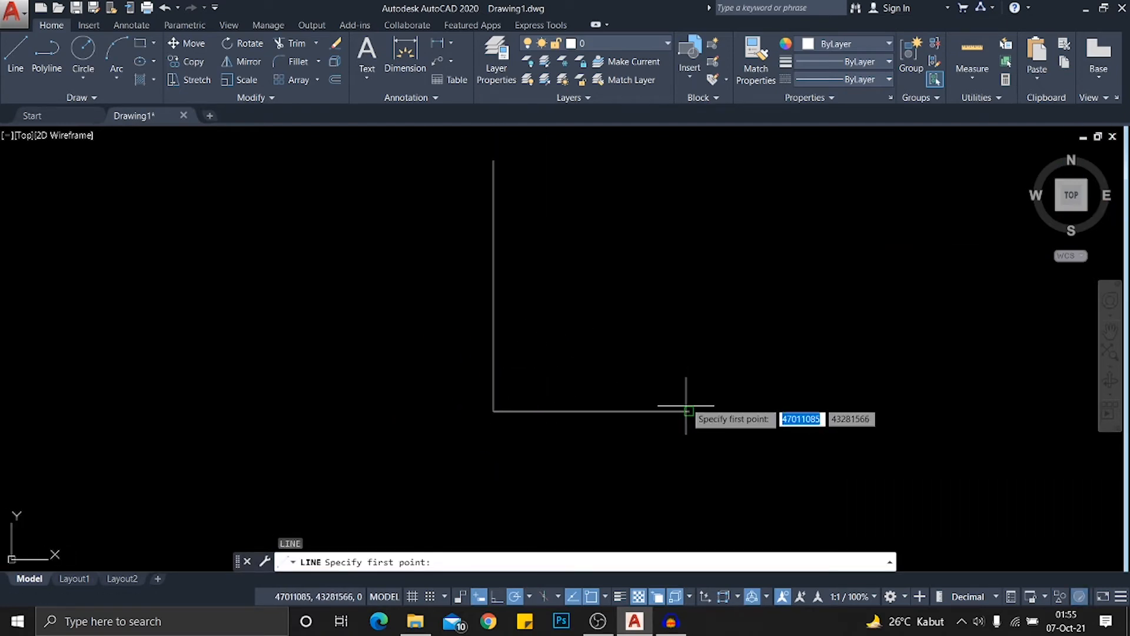
scroll(648, 377, "down", 3)
key("Escape")
key("ctrl+z")
key("ctrl+z")
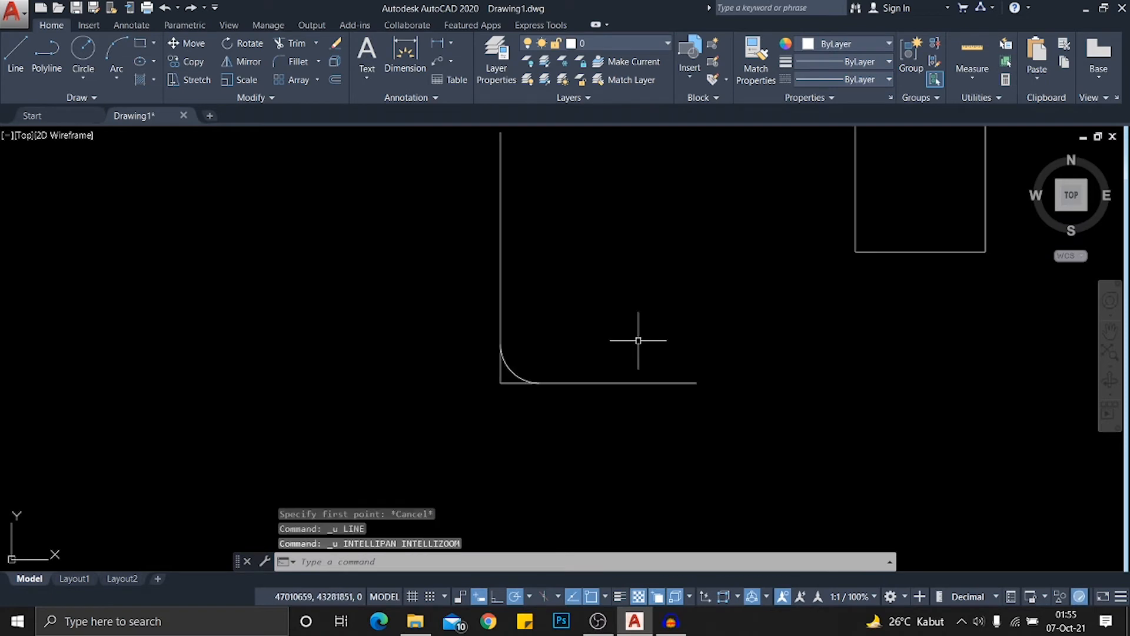
Erase only the fillet arc at the corner of the vertical and horizontal lines
scroll(590, 407, "up", 2)
left_click(650, 384)
key("Delete")
scroll(650, 353, "down", 2)
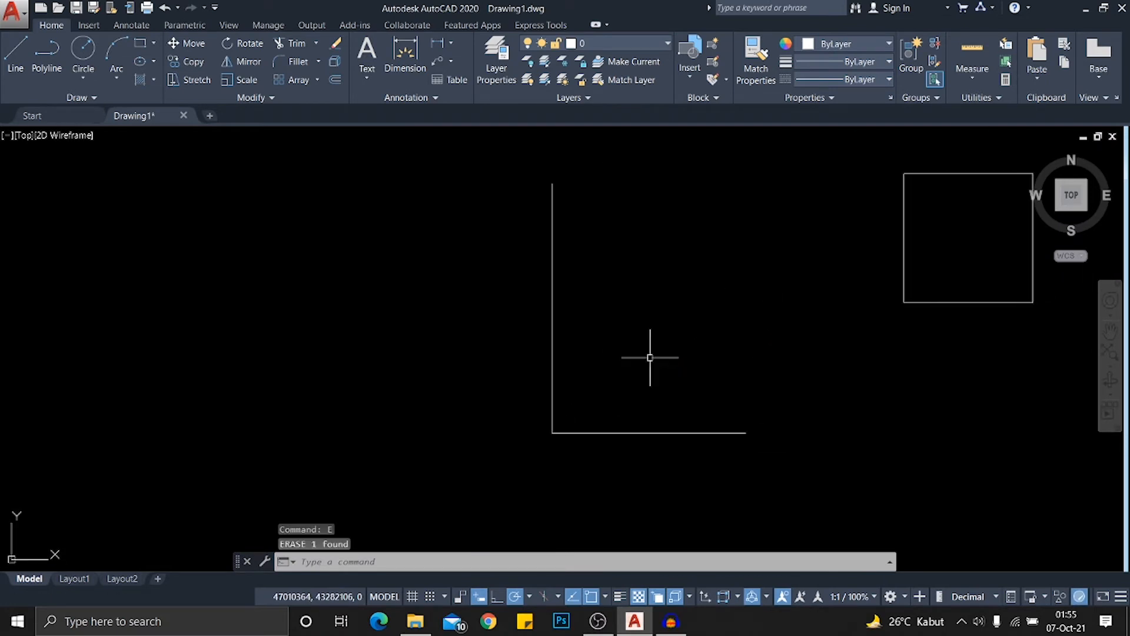
Draw a diagonal line from the horizontal line's free end up past the vertical line, crossing it near its upper end
type("l")
key("Return")
left_click(746, 434)
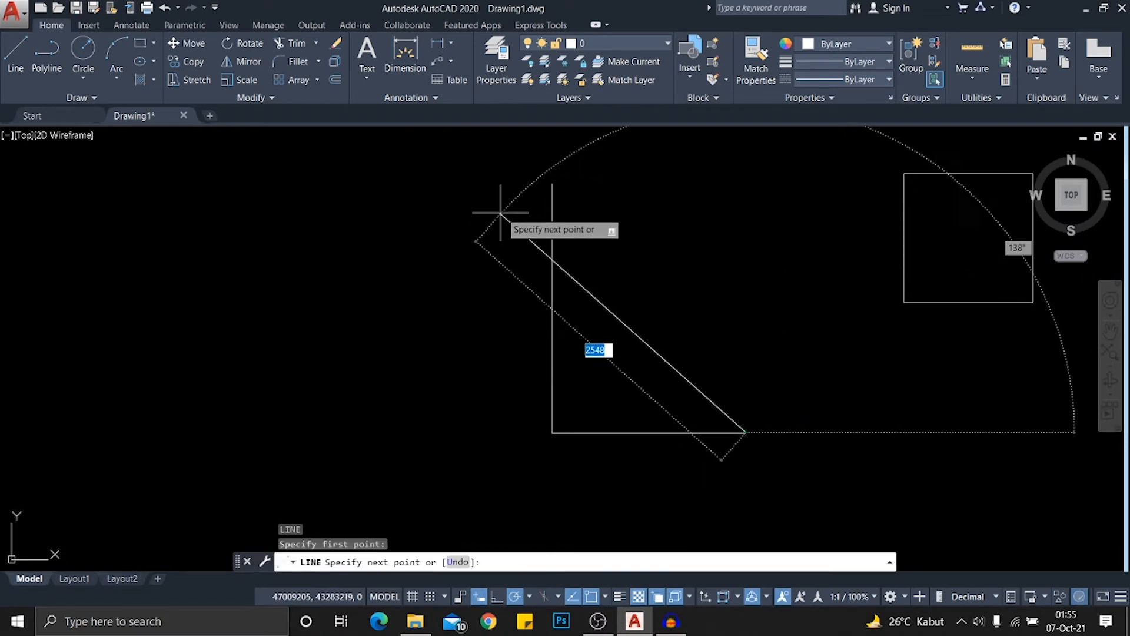
left_click(503, 190)
key("Escape")
Fillet the vertical line and the diagonal line with radius 0, closing the triangle with a sharp corner
type("f")
key("Return")
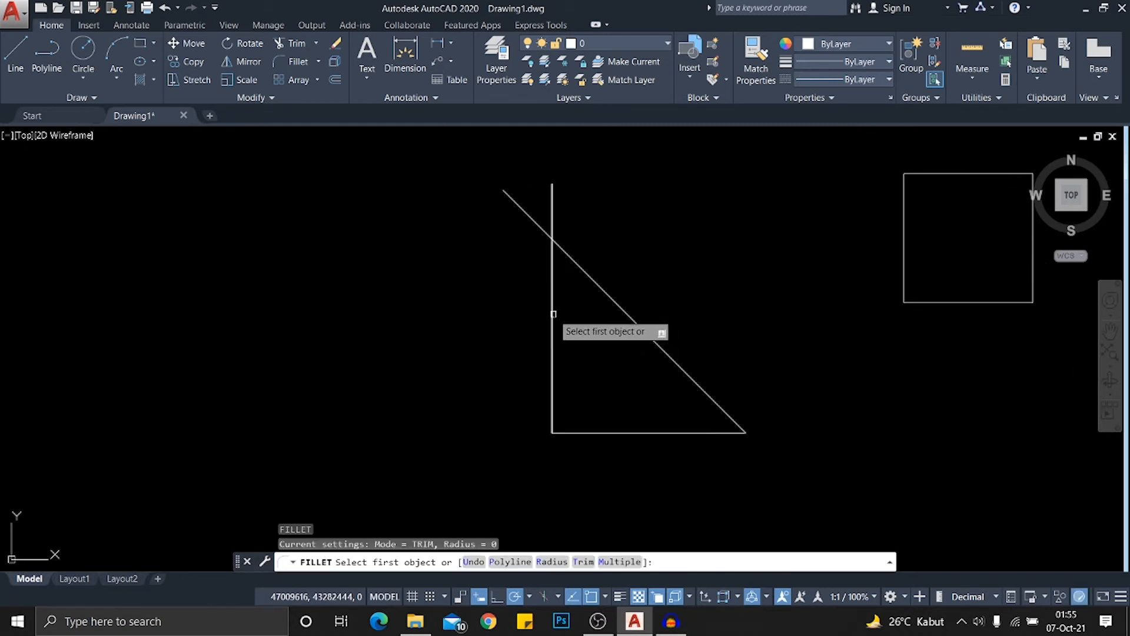
left_click(553, 317)
left_click(589, 271)
scroll(606, 236, "down", 4)
key("Escape")
key("Escape")
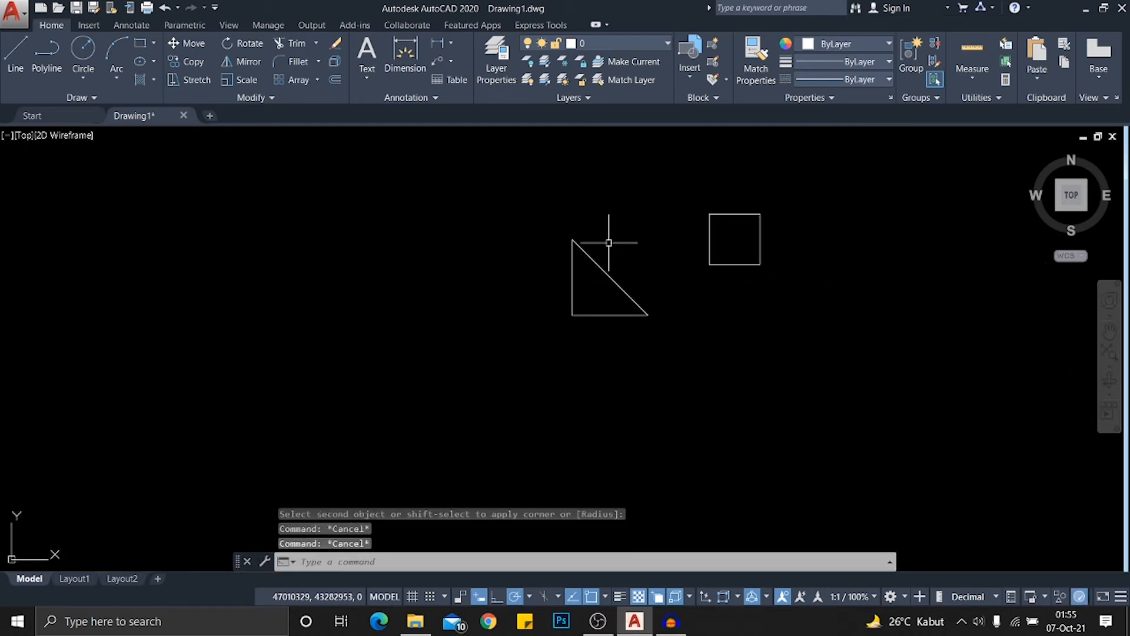
Demonstrate selecting the triangle's three lines with a selection window, and clear the selection
middle_click_drag(609, 236, 599, 314)
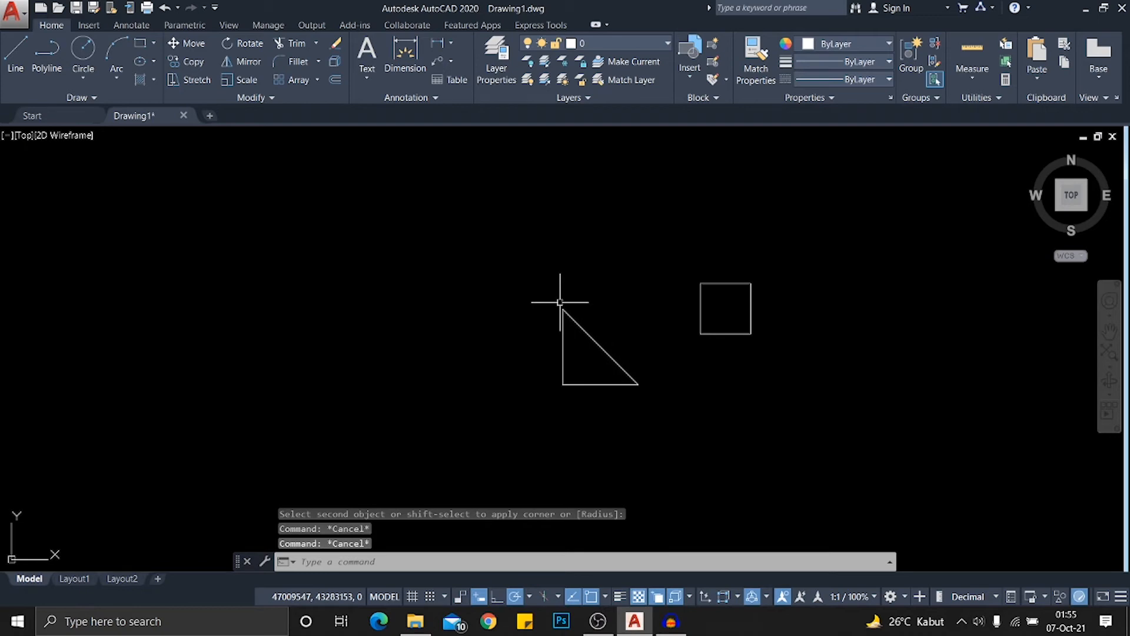
left_click(533, 280)
left_click(676, 429)
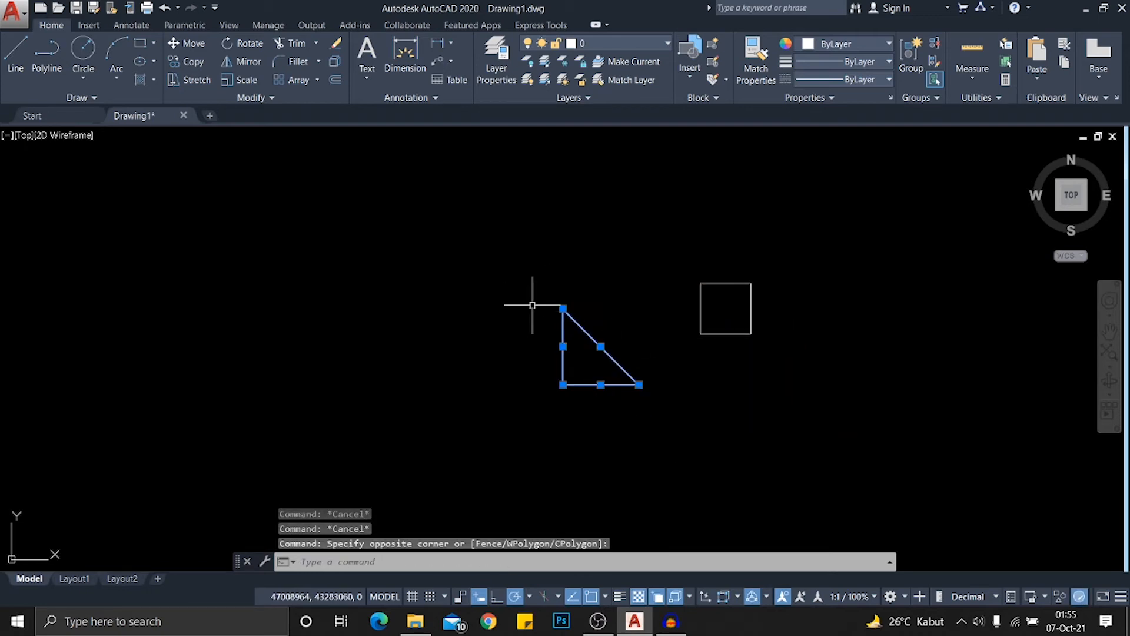
scroll(523, 305, "up", 2)
left_click(517, 252)
left_click(742, 482)
key("Escape")
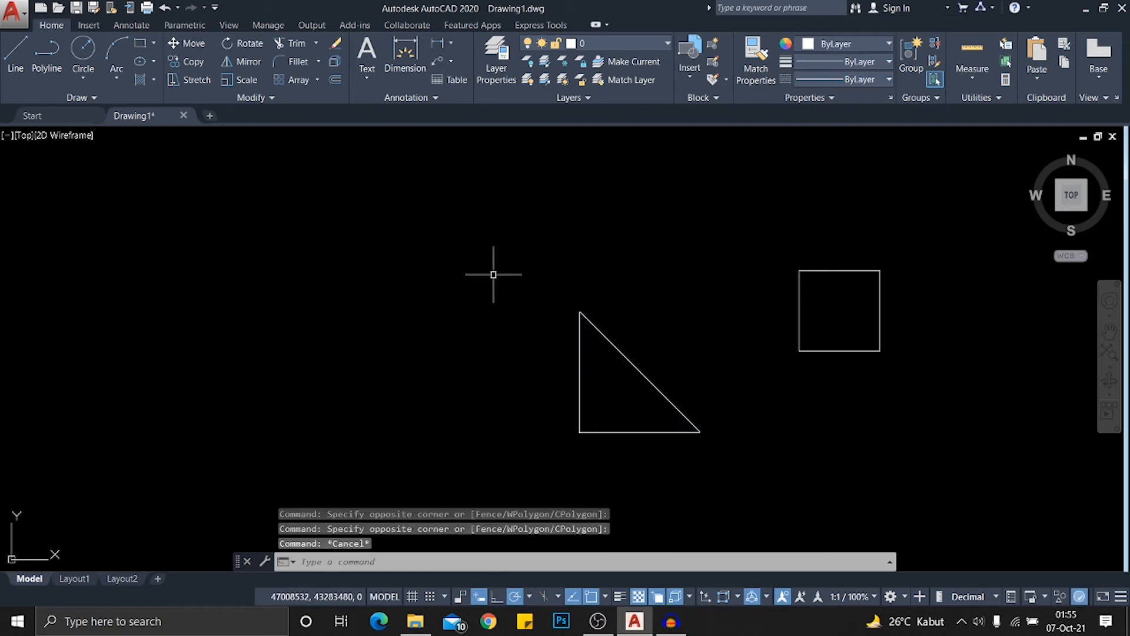
left_click(494, 269)
left_click(476, 345)
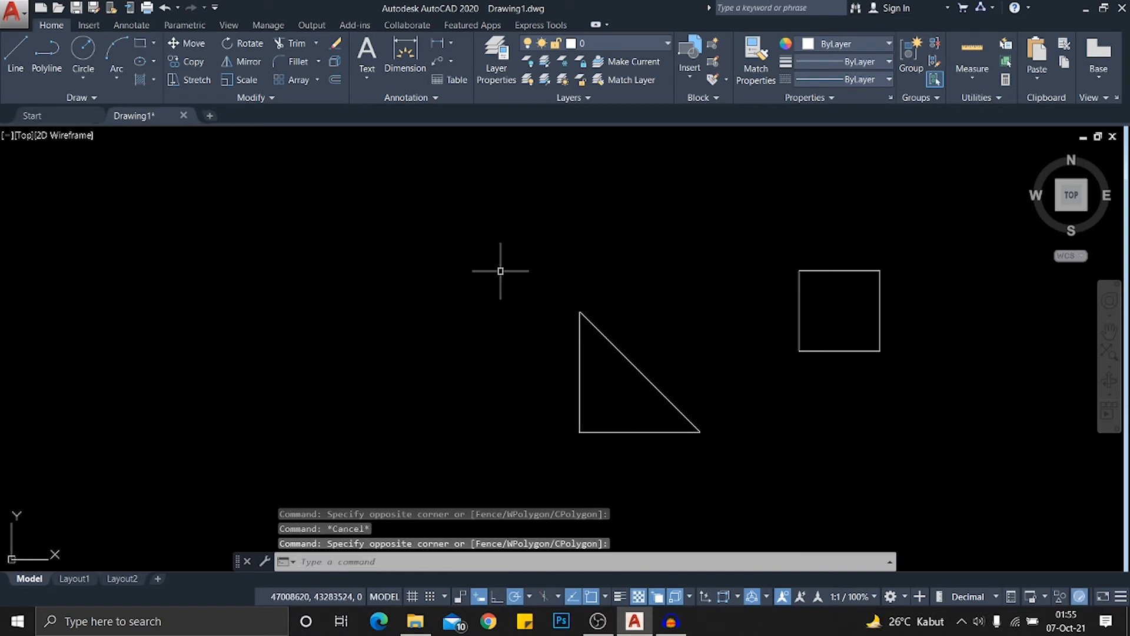
left_click(500, 271)
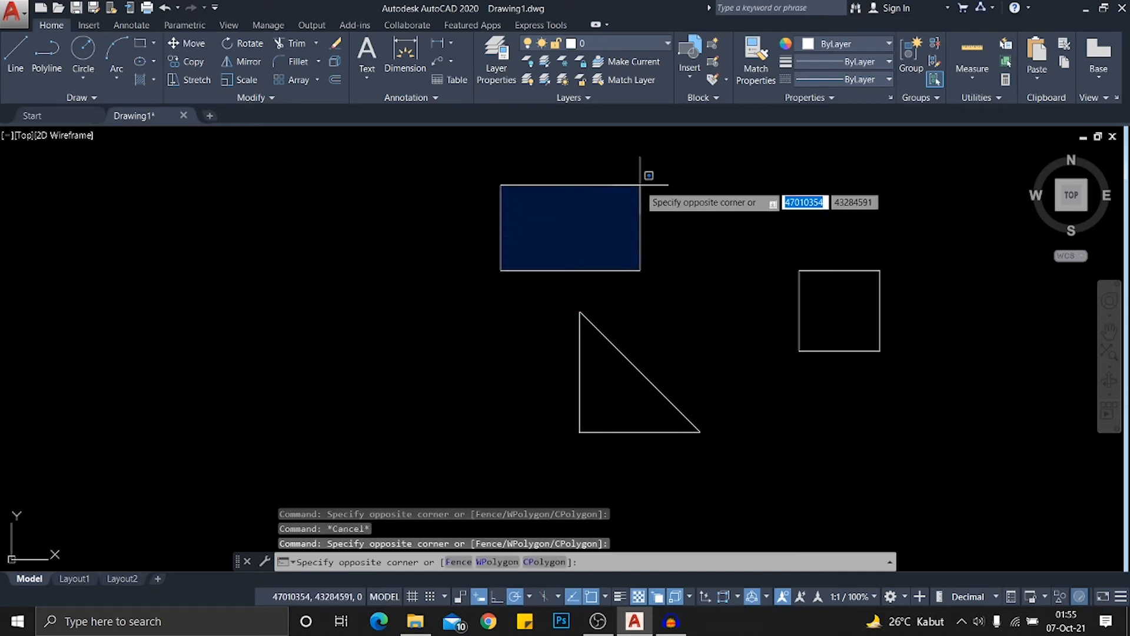
middle_click_drag(687, 353, 635, 311)
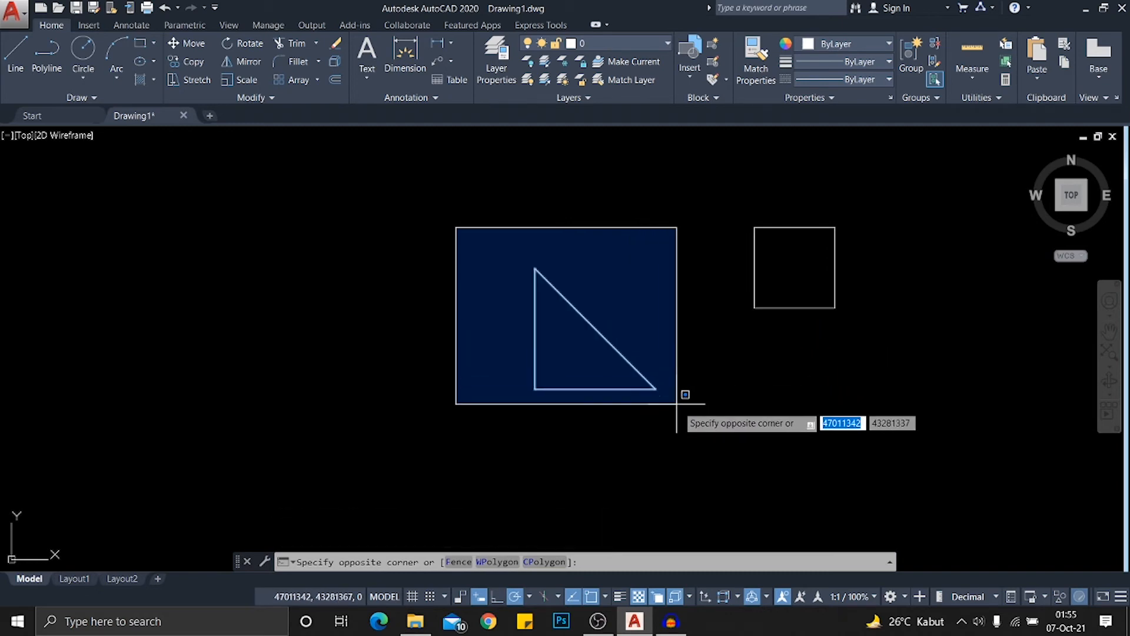
left_click(693, 424)
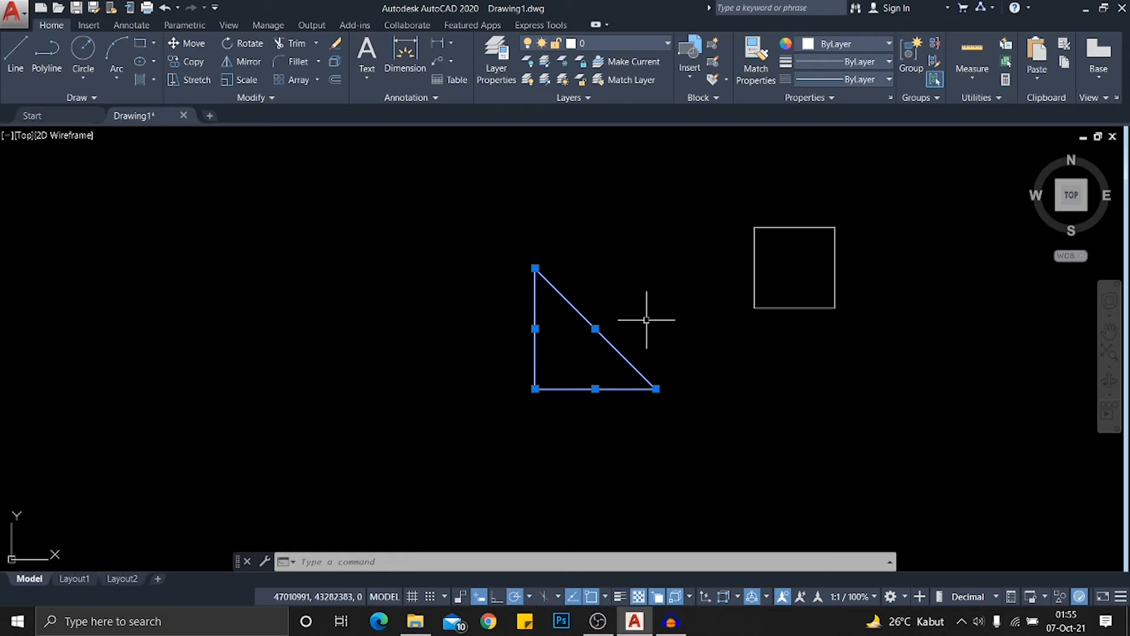
key("Escape")
Rotate the whole triangle by 90 degrees about its right-angle corner
middle_click_drag(648, 315, 673, 342)
left_click(440, 221)
left_click(701, 443)
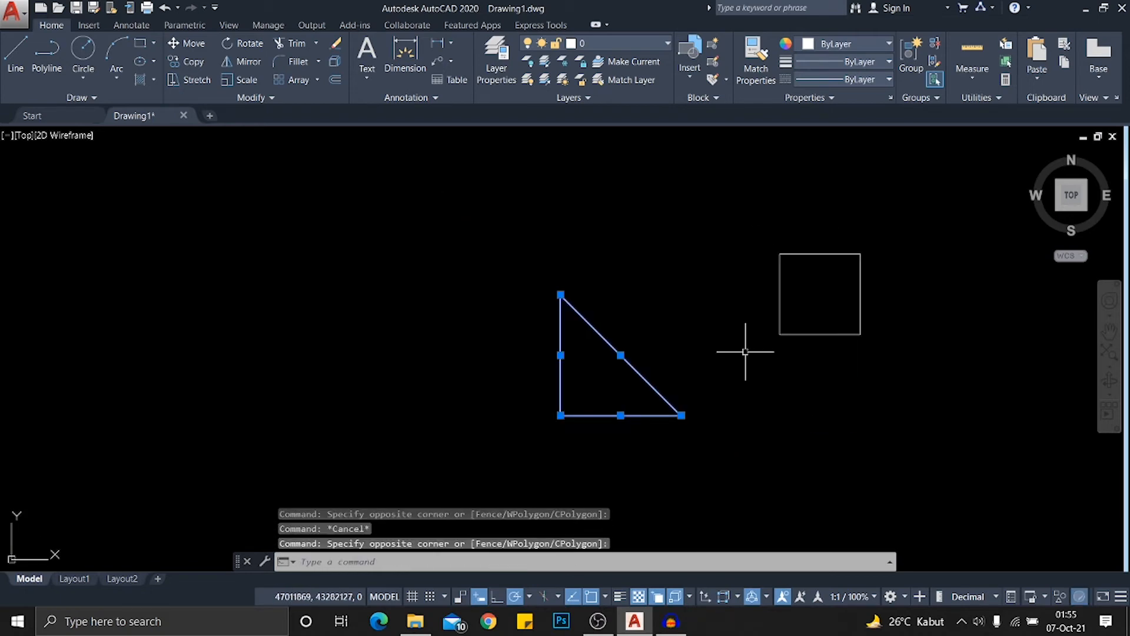
middle_click_drag(726, 247, 730, 289)
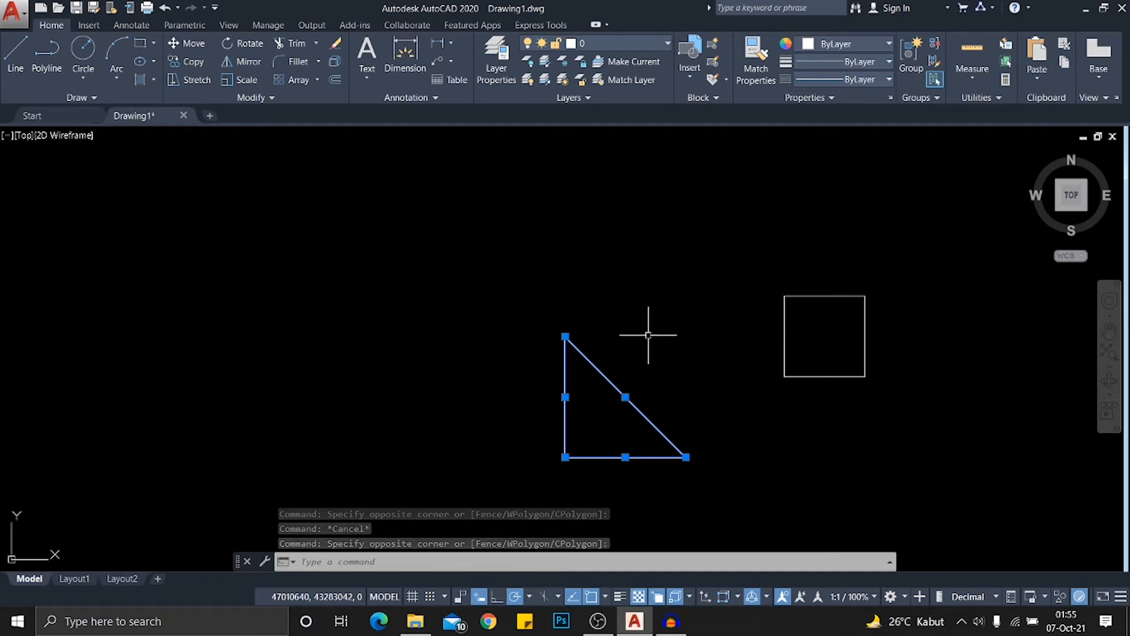
type("Ro")
key("Return")
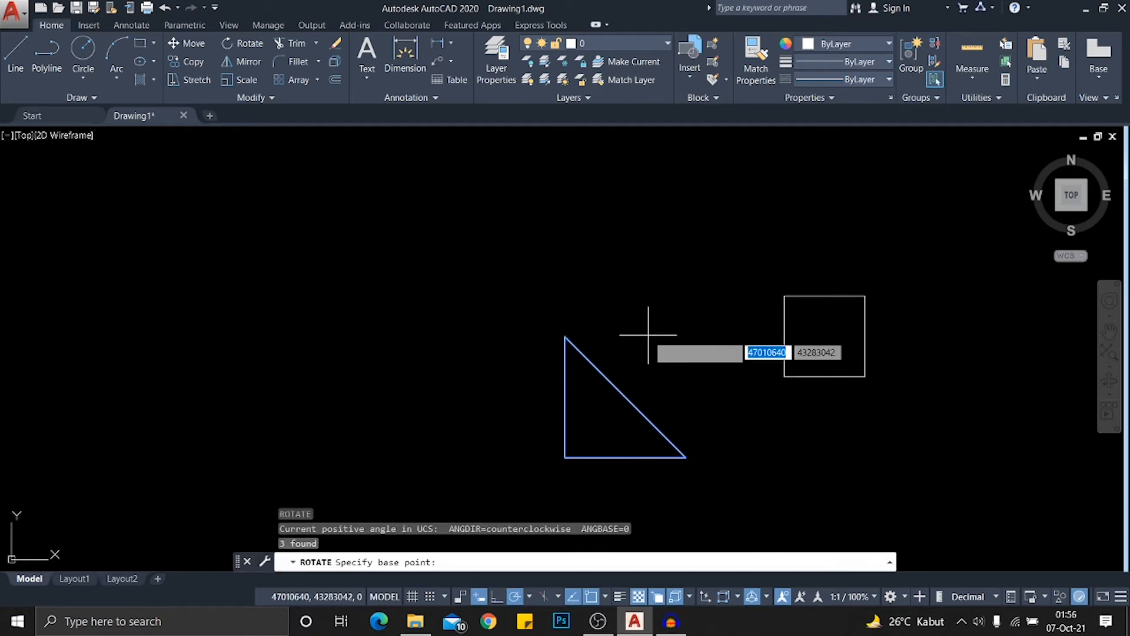
mouse_move(608, 303)
middle_mouse_down()
mouse_move(582, 227)
mouse_move(550, 303)
mouse_move(618, 253)
mouse_move(581, 292)
middle_mouse_up()
scroll(558, 304, "up", 2)
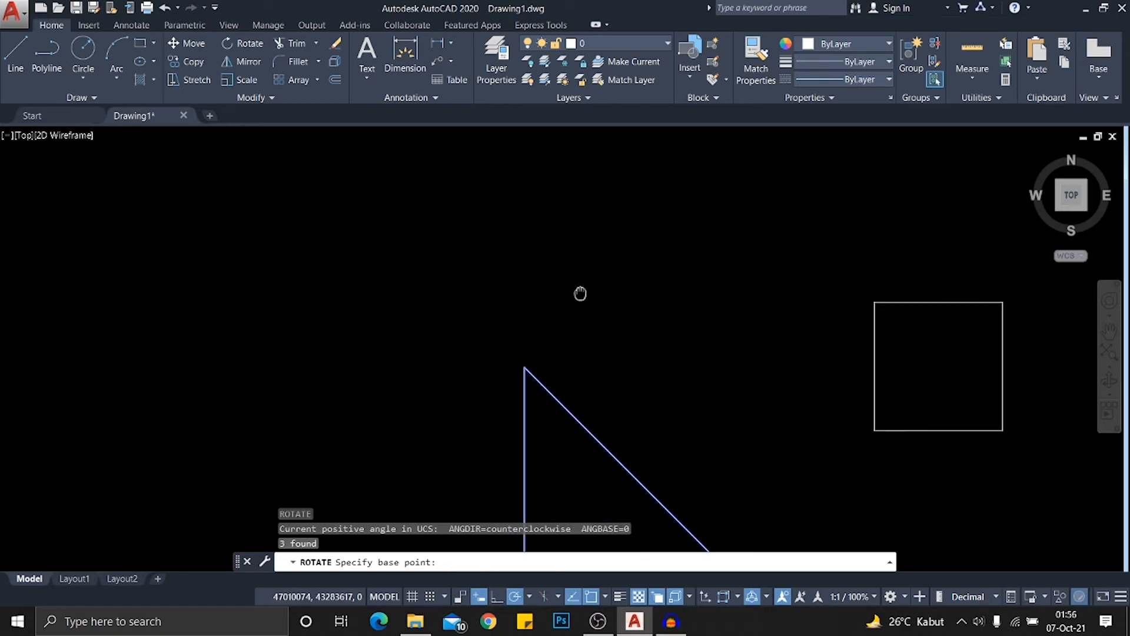
scroll(606, 252, "down", 2)
scroll(565, 394, "up", 3)
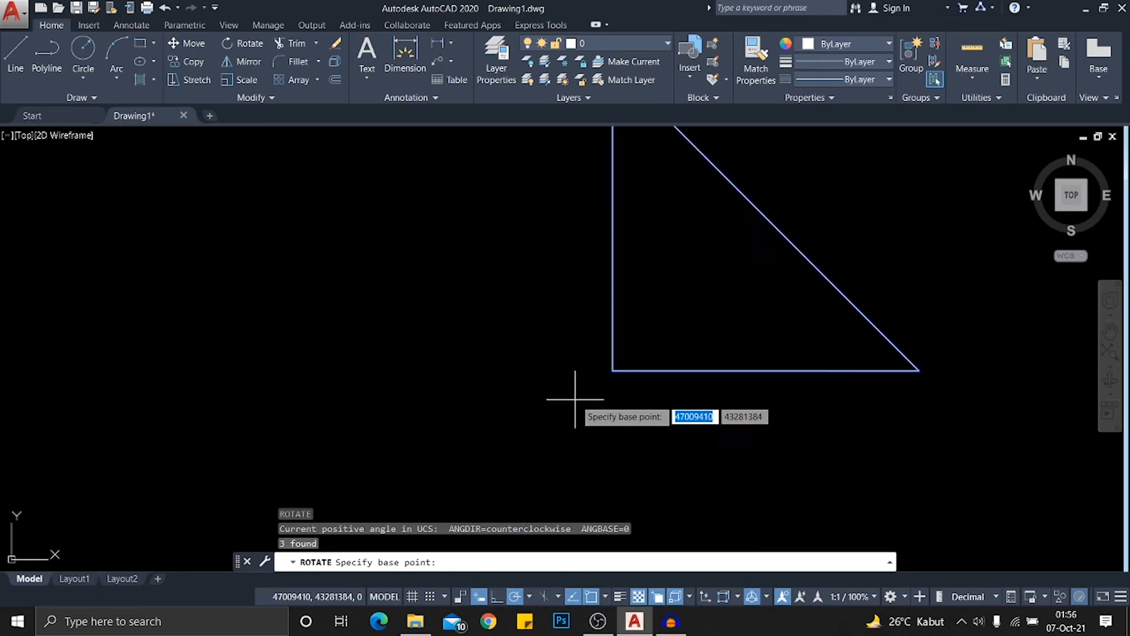
left_click(612, 370)
scroll(612, 371, "down", 3)
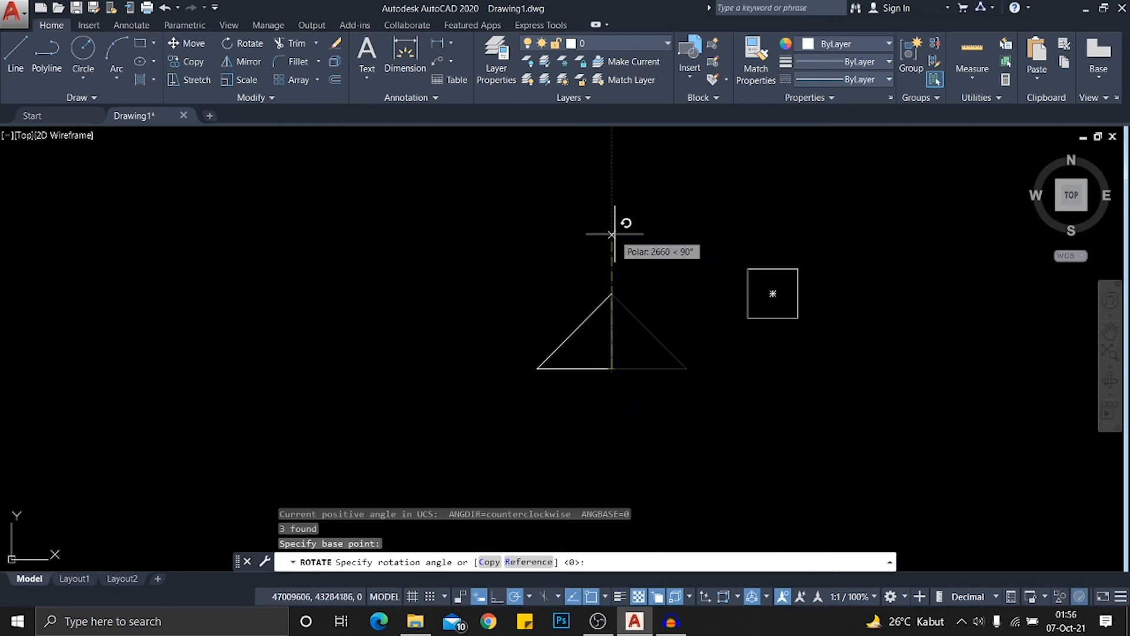
type("90")
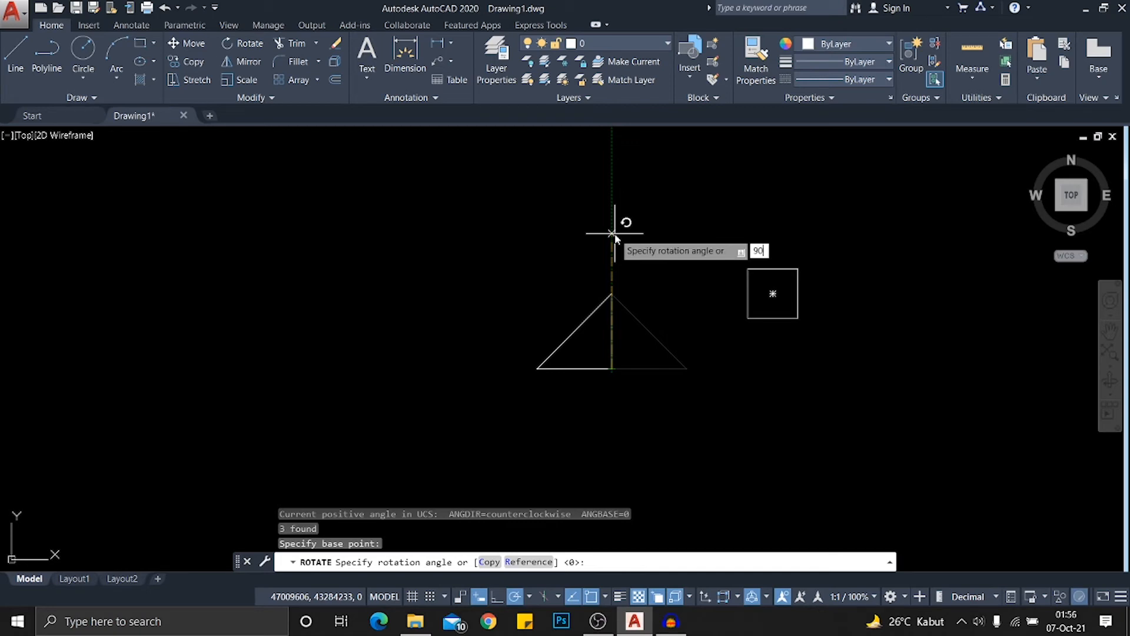
key("Return")
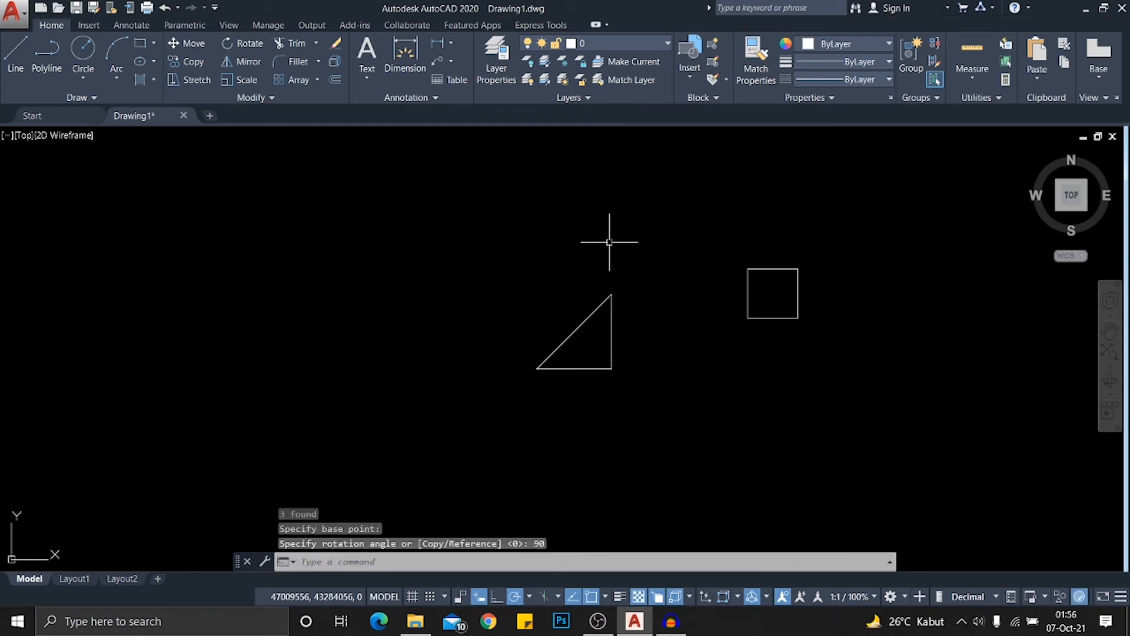
middle_click_drag(609, 242, 642, 286)
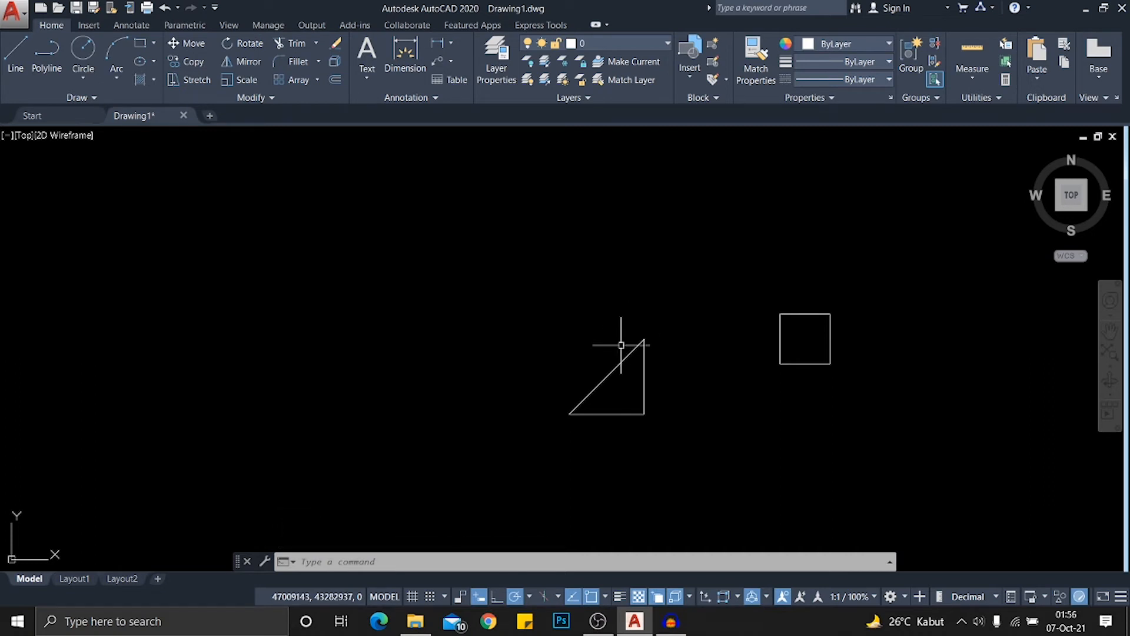
middle_click_drag(630, 346, 666, 341)
scroll(664, 341, "up", 2)
left_click(730, 380)
left_click(596, 311)
scroll(590, 318, "down", 2)
middle_click_drag(590, 319, 658, 299)
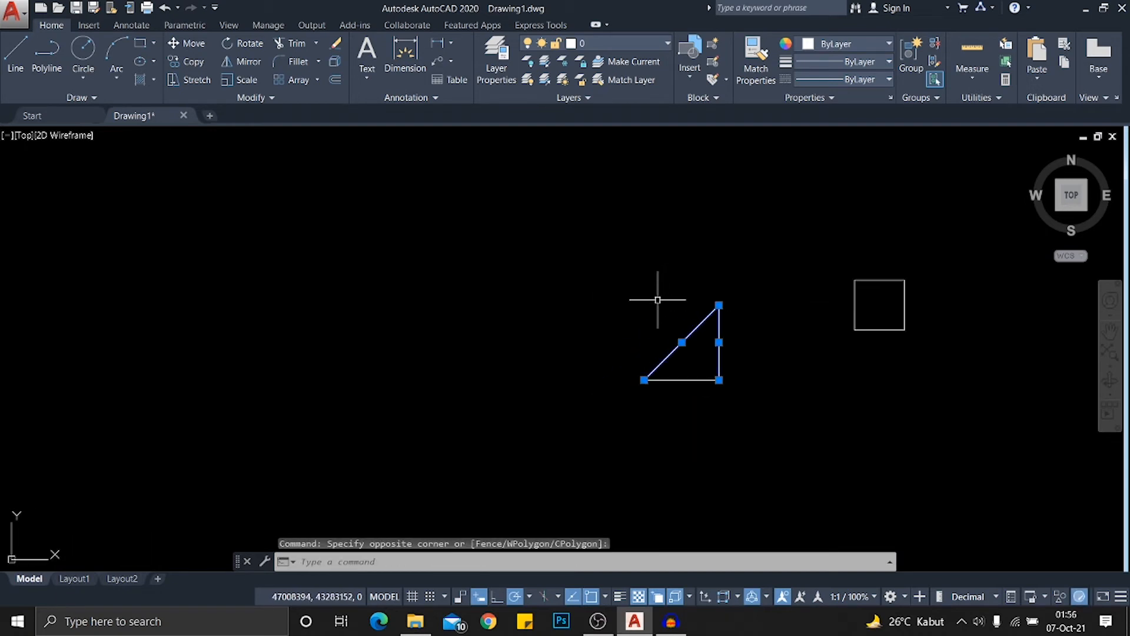
key("Escape")
left_click(603, 277)
left_click(778, 411)
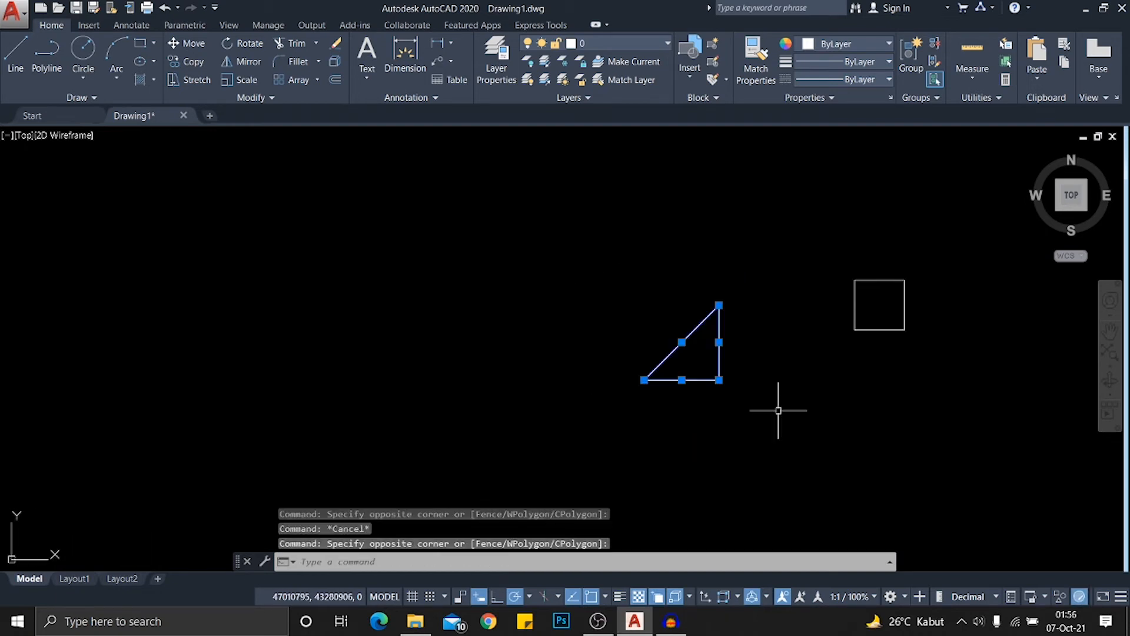
middle_click_drag(778, 410, 790, 435)
left_click(557, 305)
left_click(678, 396)
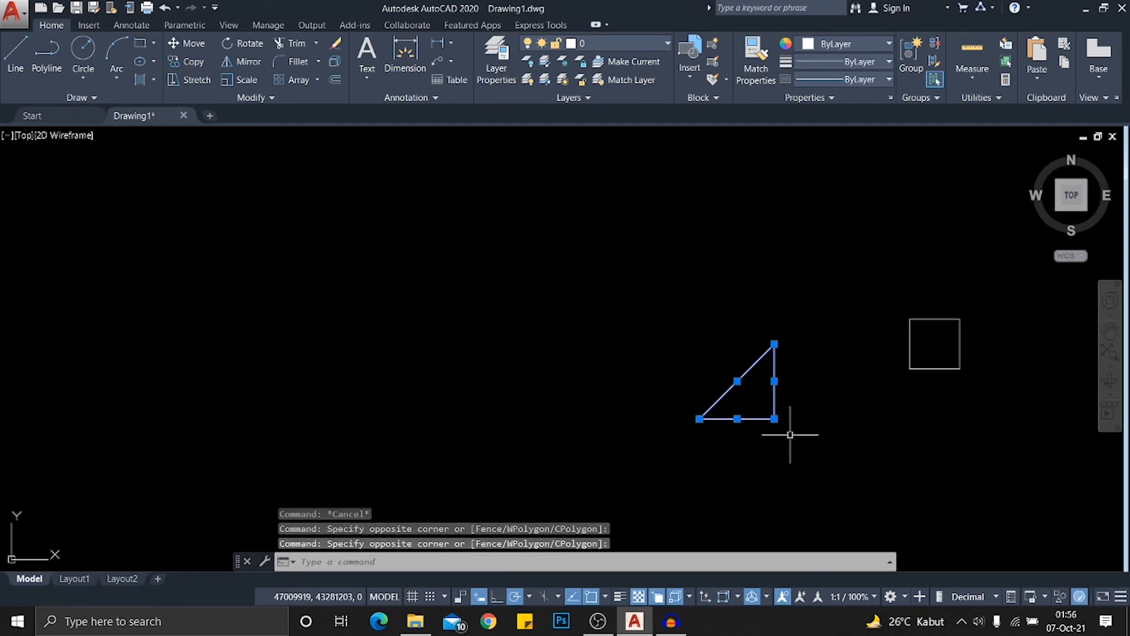
type("MI")
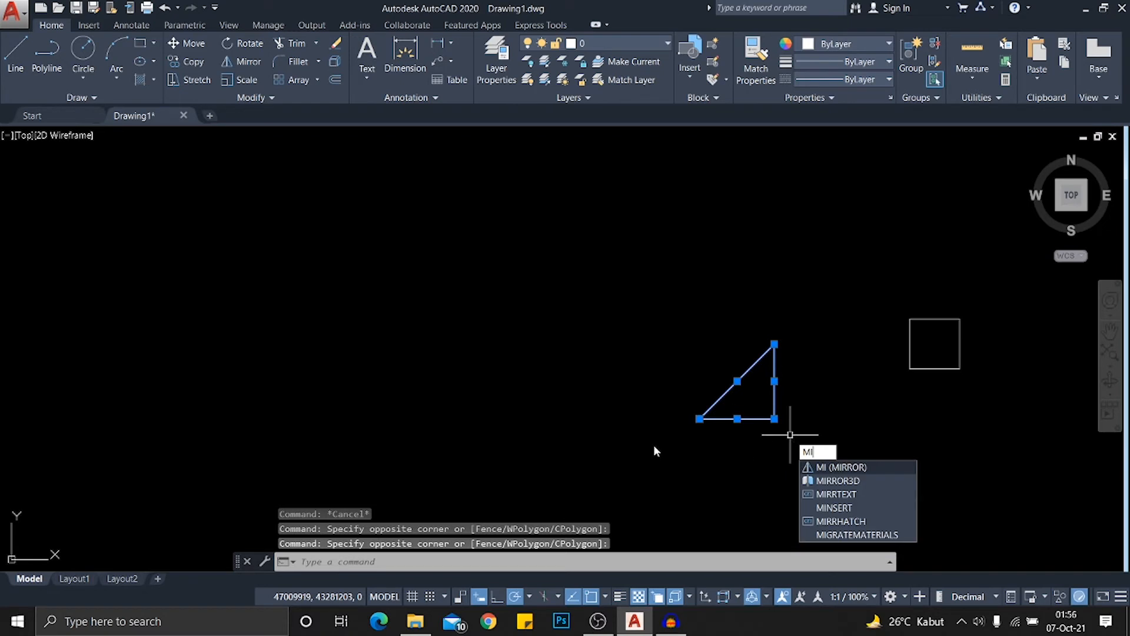
key("Return")
mouse_move(710, 425)
middle_mouse_down()
mouse_move(741, 435)
mouse_move(690, 433)
middle_mouse_up()
scroll(734, 450, "up", 2)
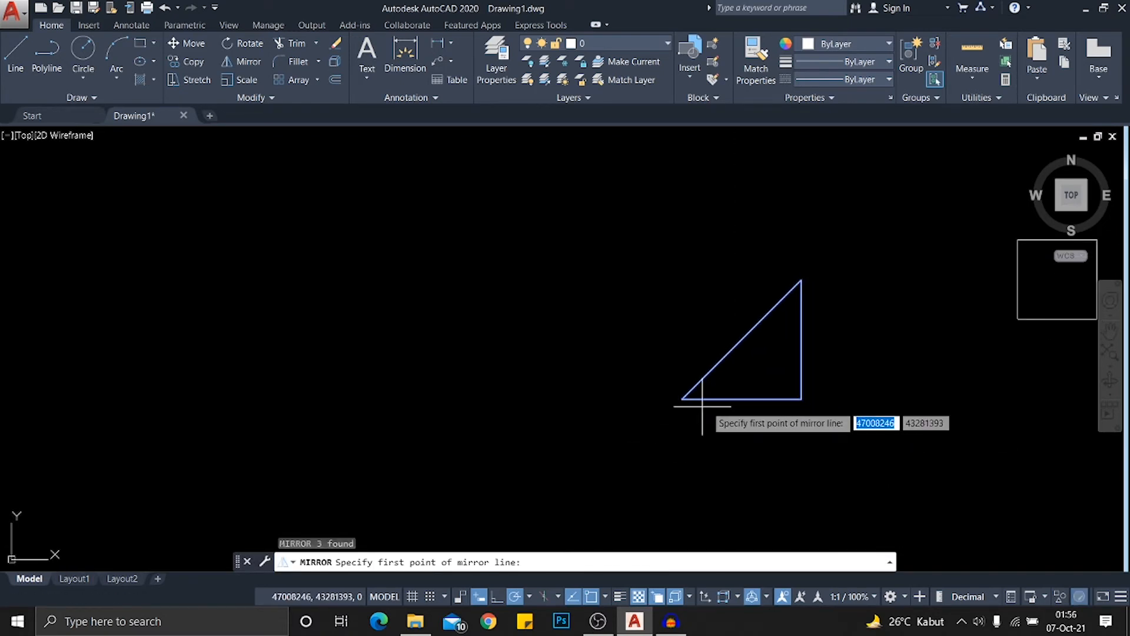
middle_click_drag(718, 398, 733, 415)
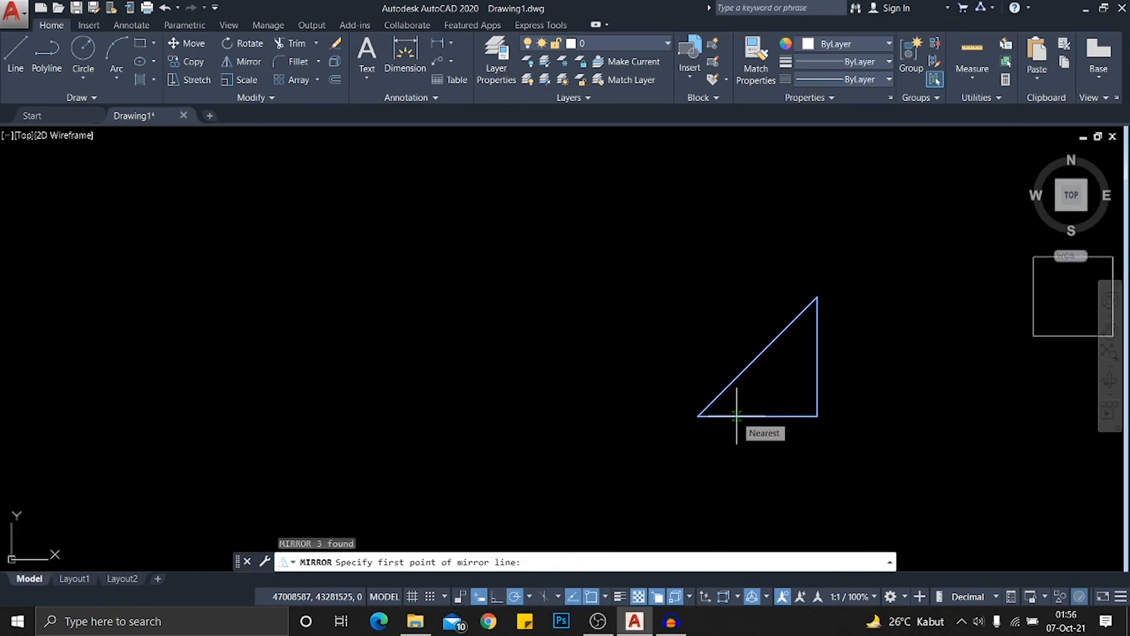
key("Return")
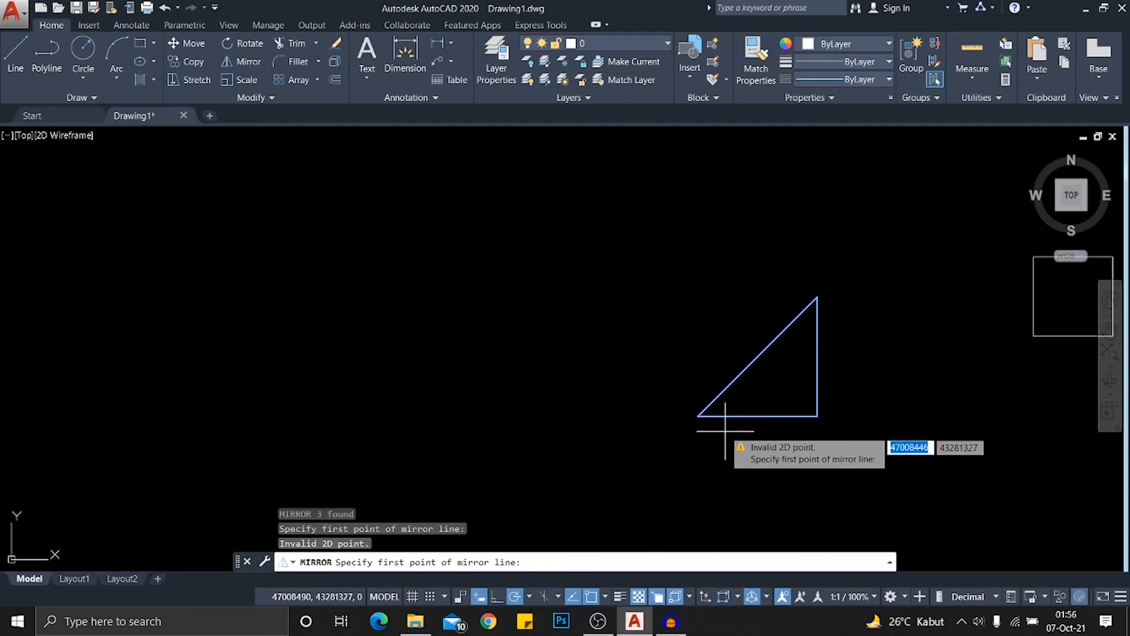
key("Escape")
Mirror the triangle across a vertical line to its left with the source objects erased, and undo the mirror
left_click(674, 259)
left_click(572, 222)
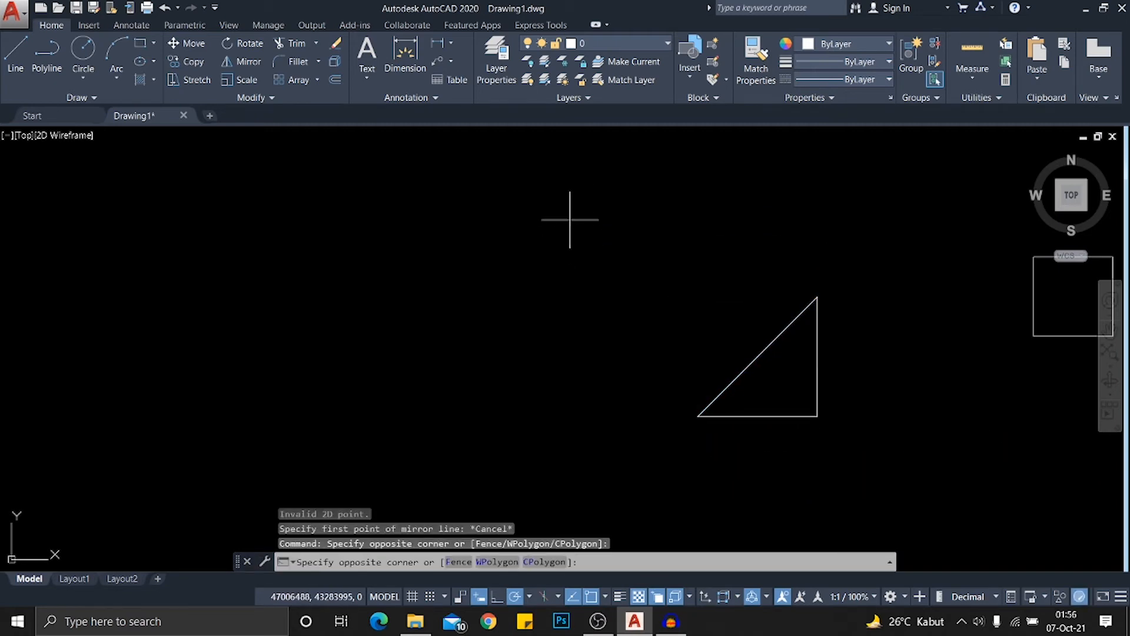
left_click(936, 456)
type("mi")
key("Return")
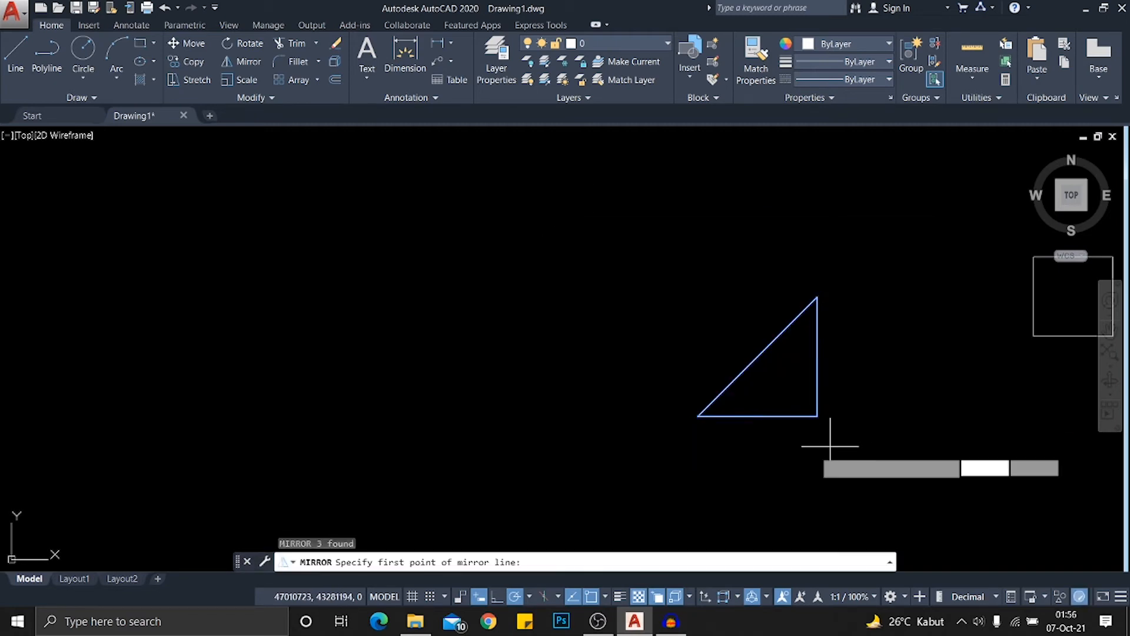
left_click(660, 416)
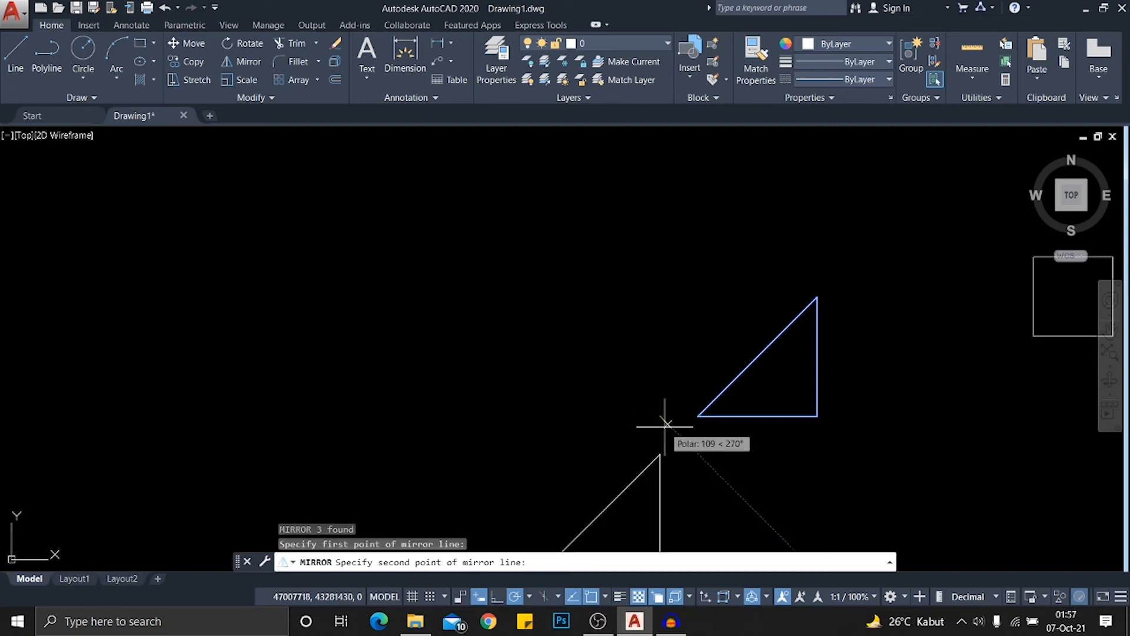
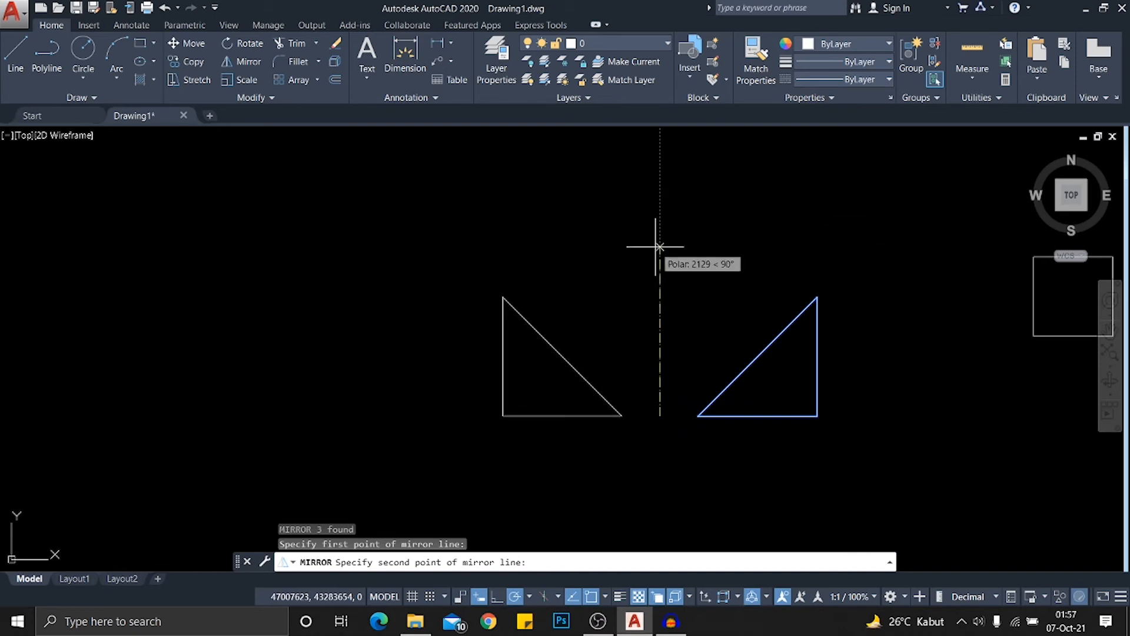
left_click(659, 248)
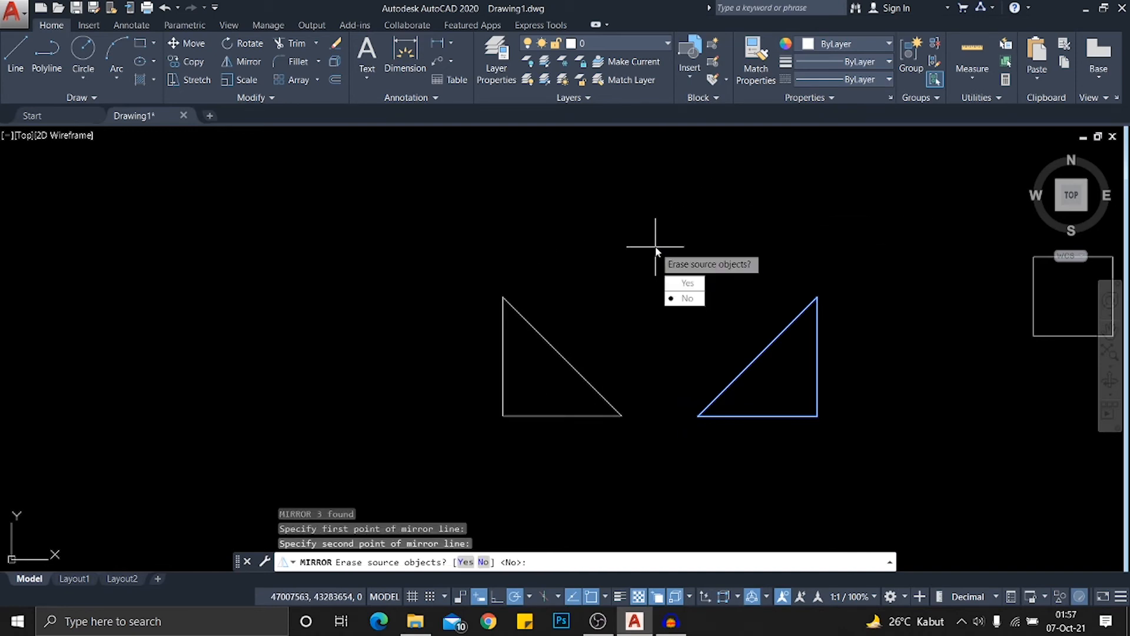
left_click(687, 284)
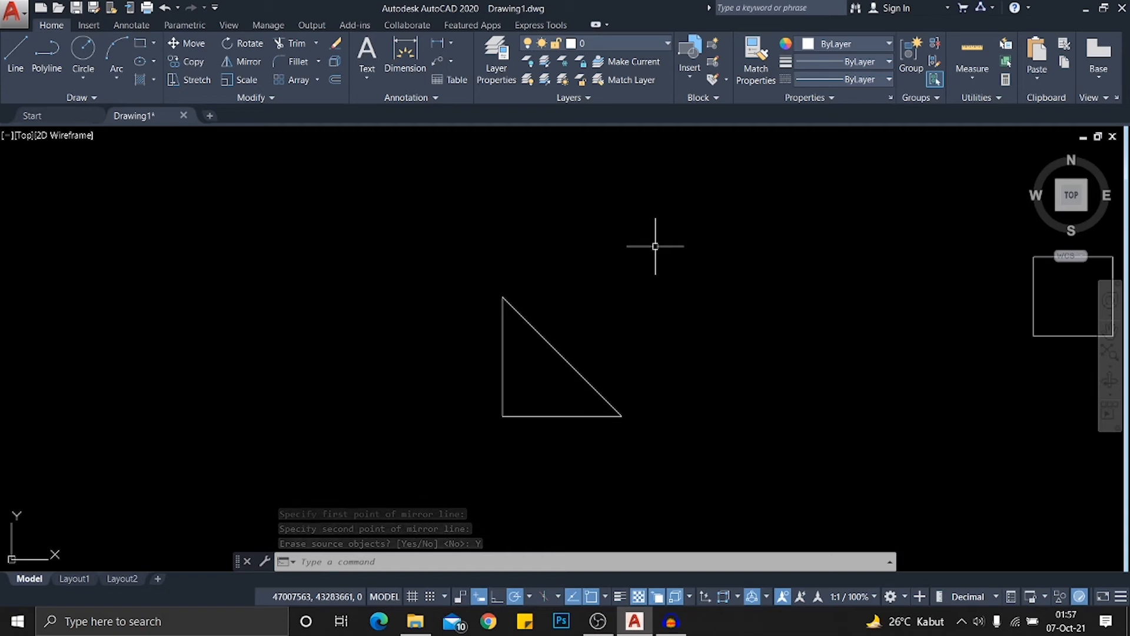
key("ctrl+z")
Mirror the triangle across a vertical line just to its left, keeping the source objects
left_click(855, 432)
left_click(603, 273)
type("m")
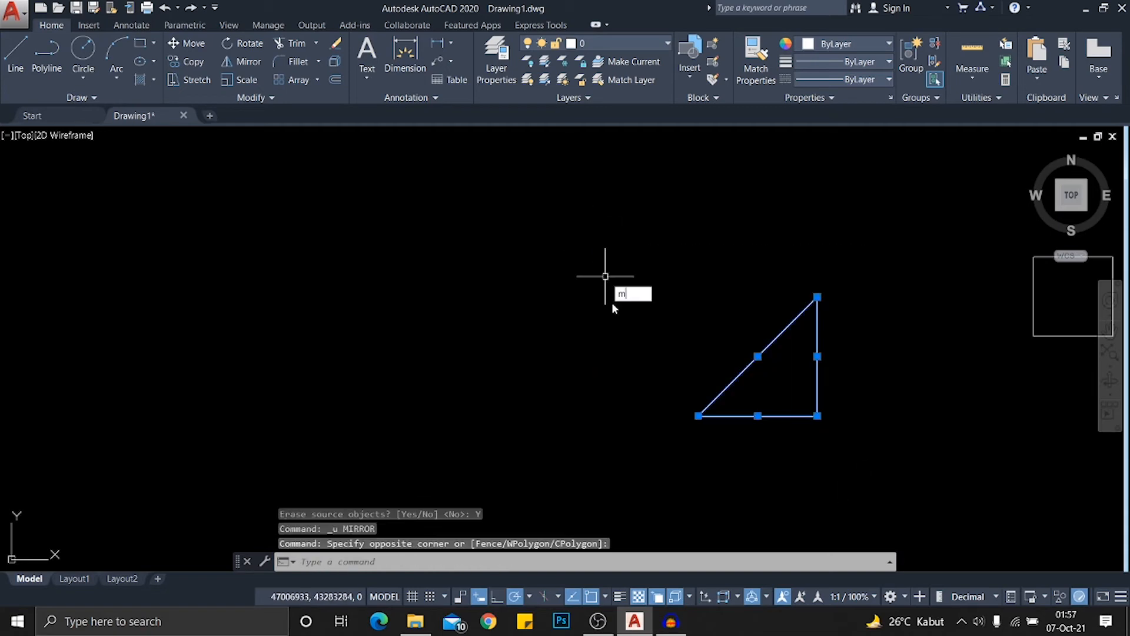
type("i")
key("Return")
left_click(651, 406)
left_click(650, 442)
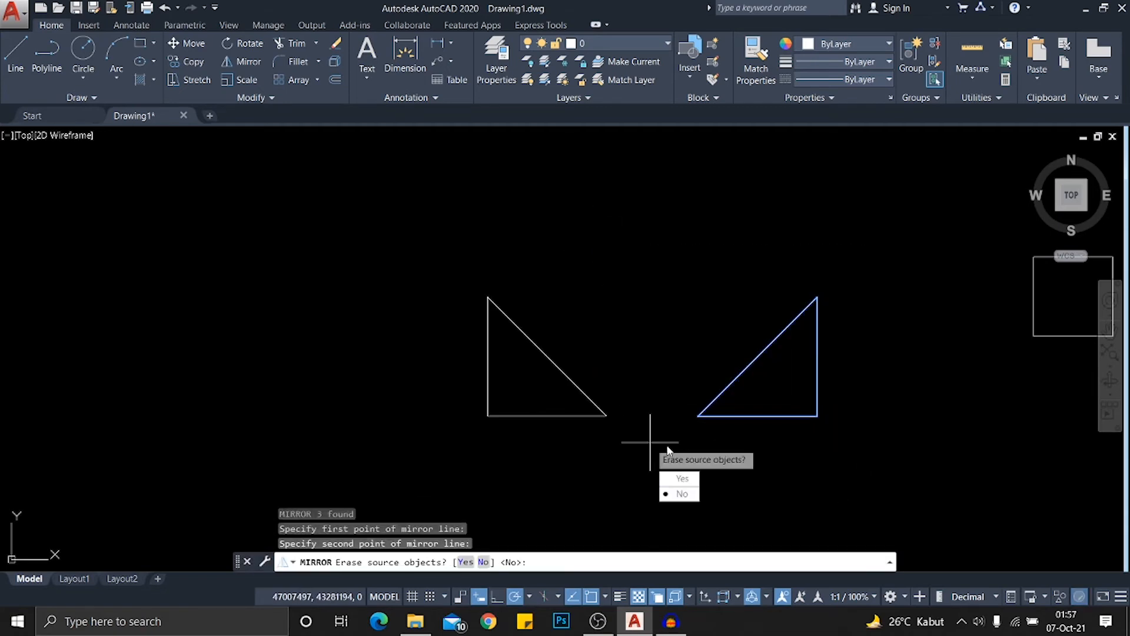
left_click(677, 494)
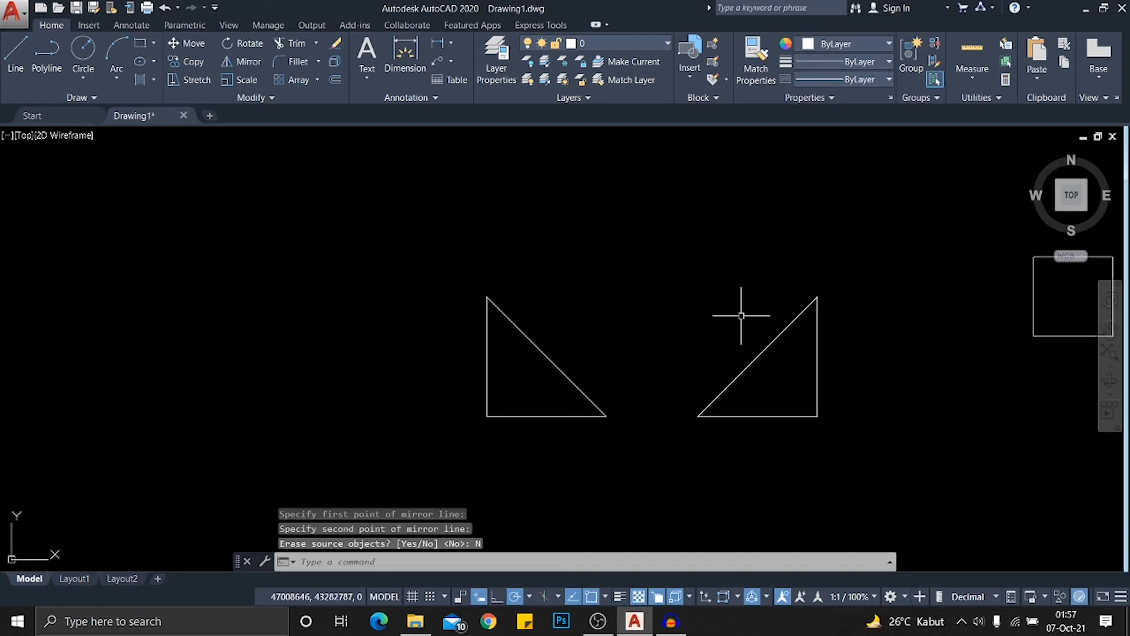
middle_click_drag(792, 365, 769, 297)
left_click(845, 394)
left_click(687, 221)
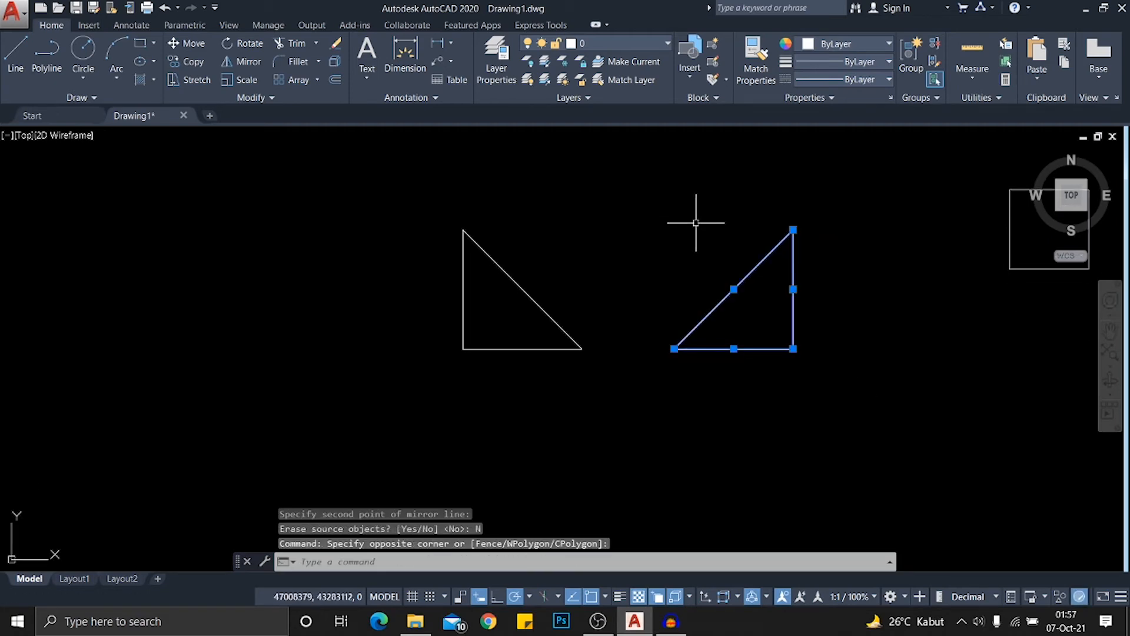
scroll(664, 320, "down", 3)
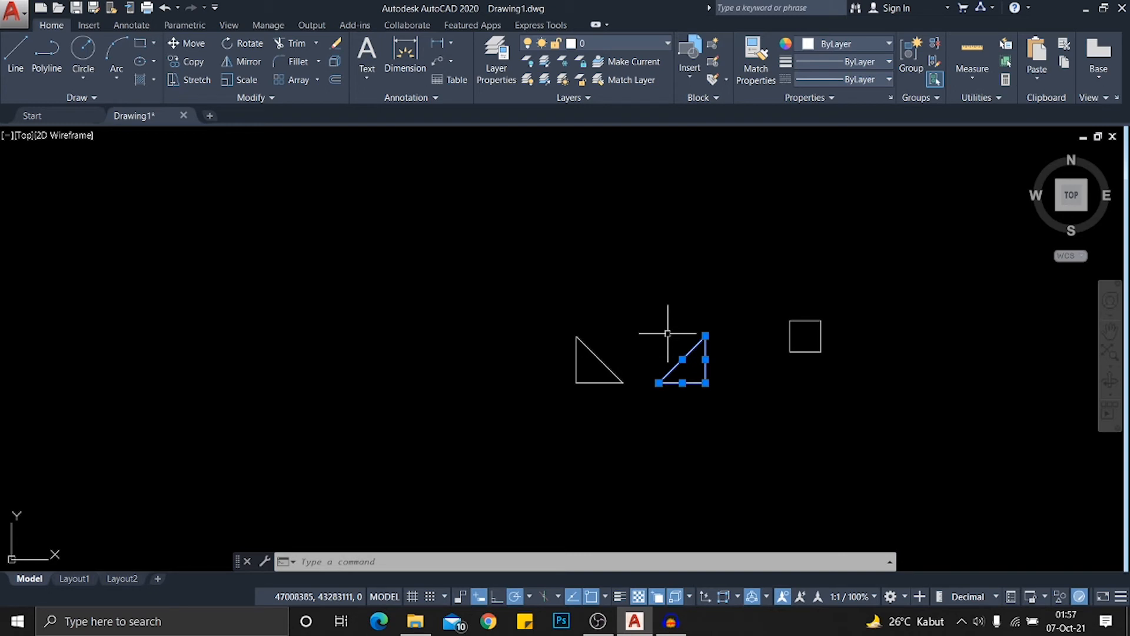
middle_click_drag(667, 333, 659, 337)
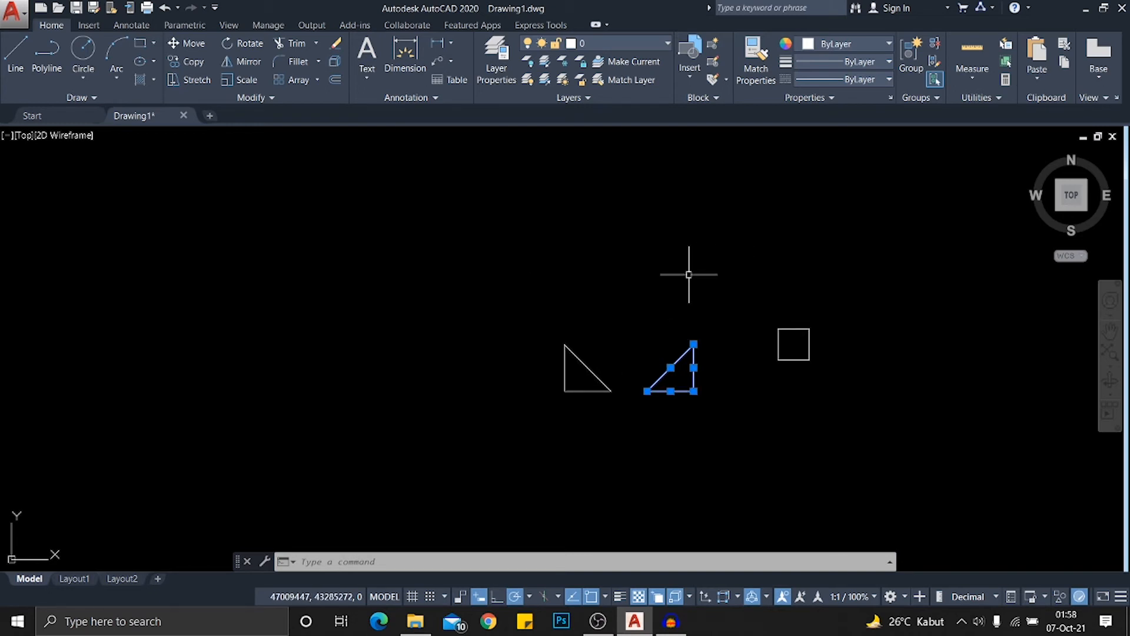
scroll(662, 328, "up", 2)
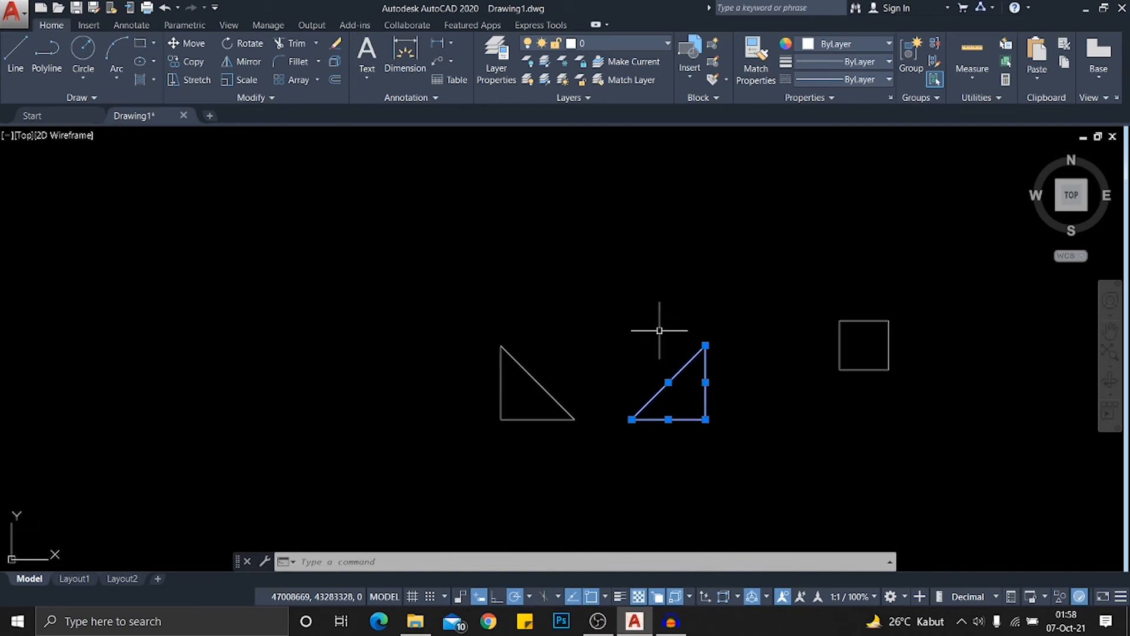
left_click(772, 466)
left_click(709, 418)
key("Escape")
mouse_move(668, 316)
middle_mouse_down()
mouse_move(652, 371)
mouse_move(653, 356)
mouse_move(593, 325)
mouse_move(522, 318)
middle_mouse_up()
left_click(709, 473)
left_click(626, 343)
scroll(627, 339, "down", 2)
scroll(592, 328, "up", 2)
mouse_move(656, 289)
middle_mouse_down()
mouse_move(637, 247)
mouse_move(738, 218)
middle_mouse_up()
left_click(792, 393)
left_click(598, 241)
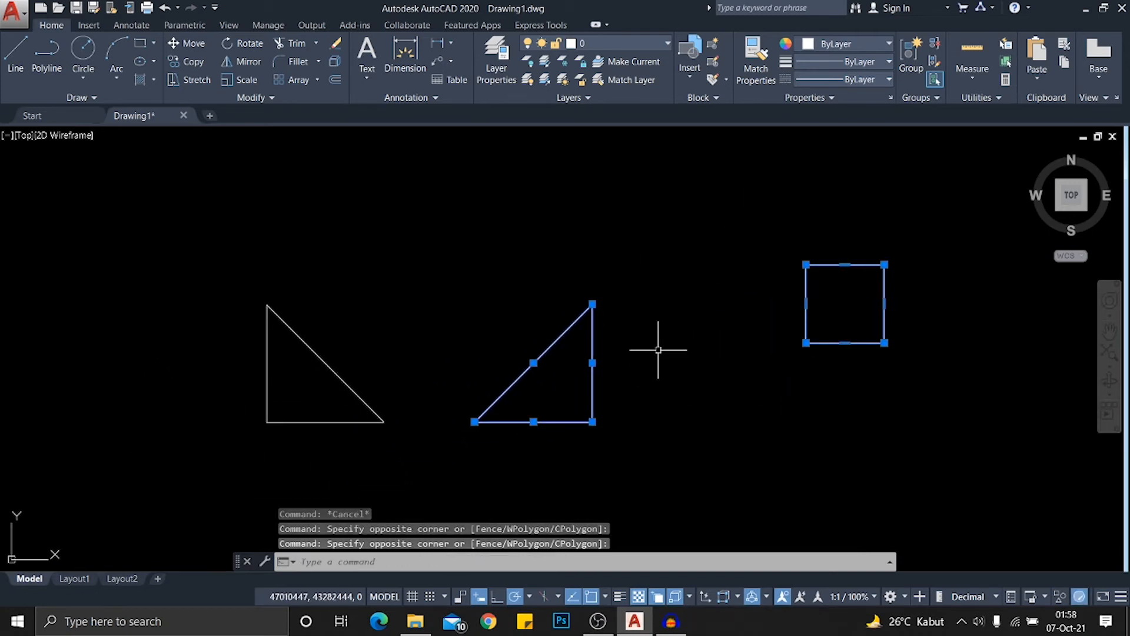
middle_click_drag(658, 350, 533, 341)
key("Escape")
left_click(756, 379)
left_click(643, 245)
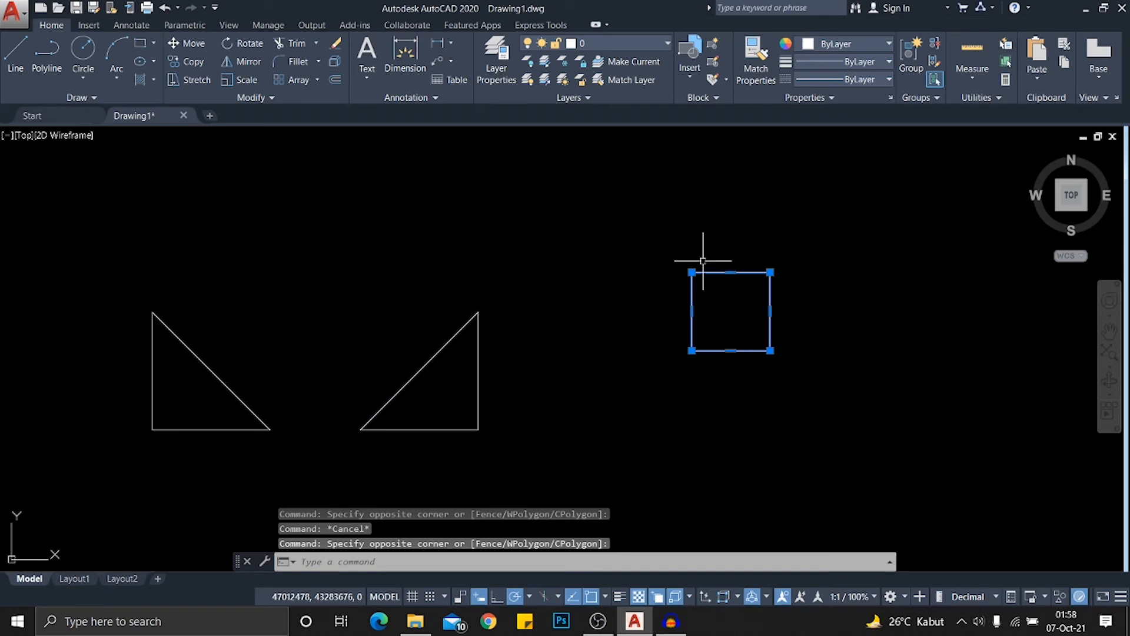
mouse_move(702, 261)
middle_mouse_down()
mouse_move(590, 298)
mouse_move(594, 315)
middle_mouse_up()
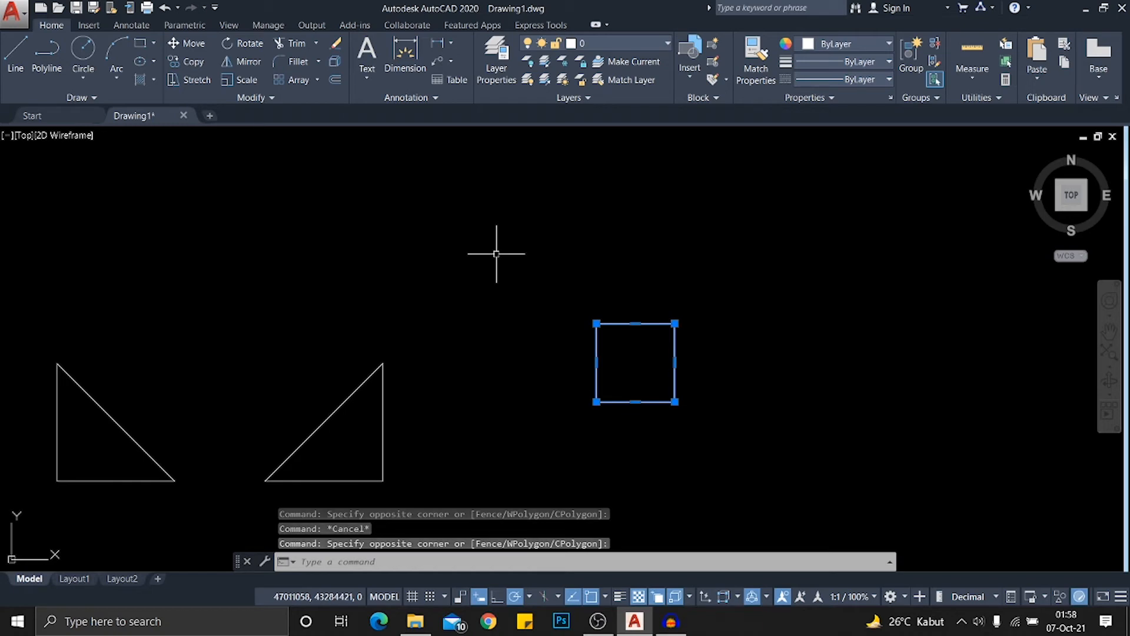
type("S")
key("Escape")
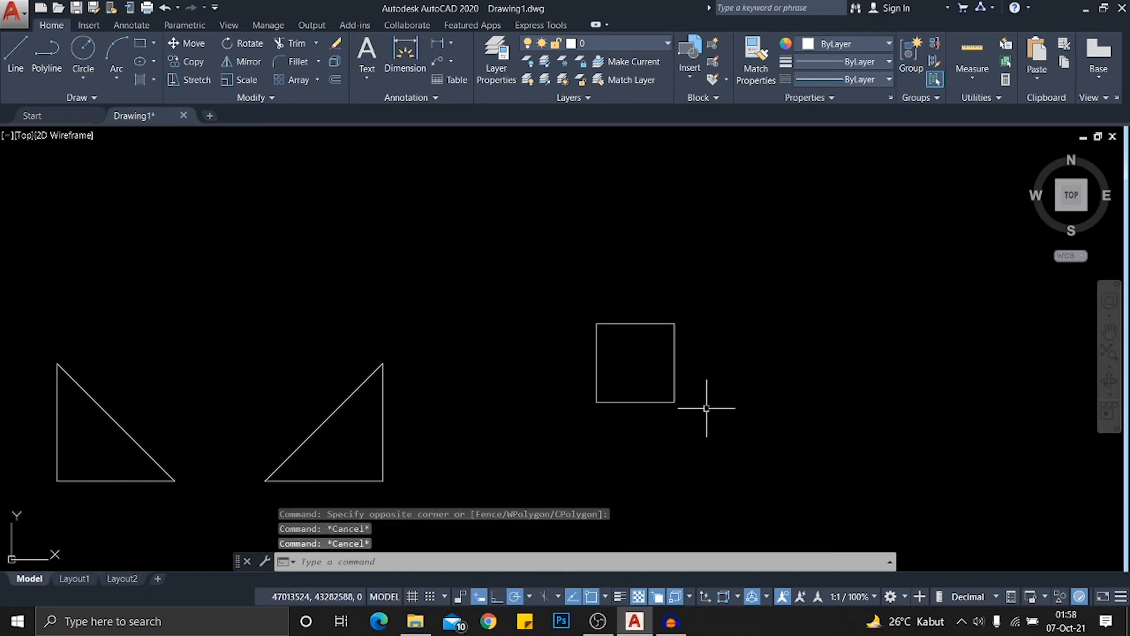
Scale the square by a factor of 2 about its upper-left corner
left_click(762, 454)
left_click(536, 200)
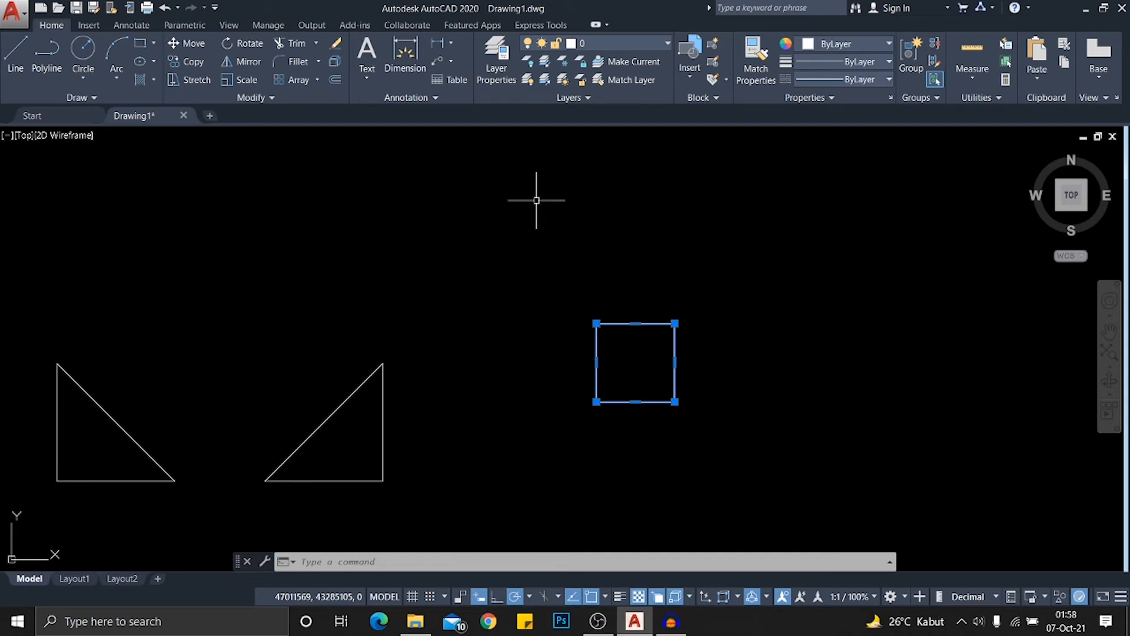
type("SC")
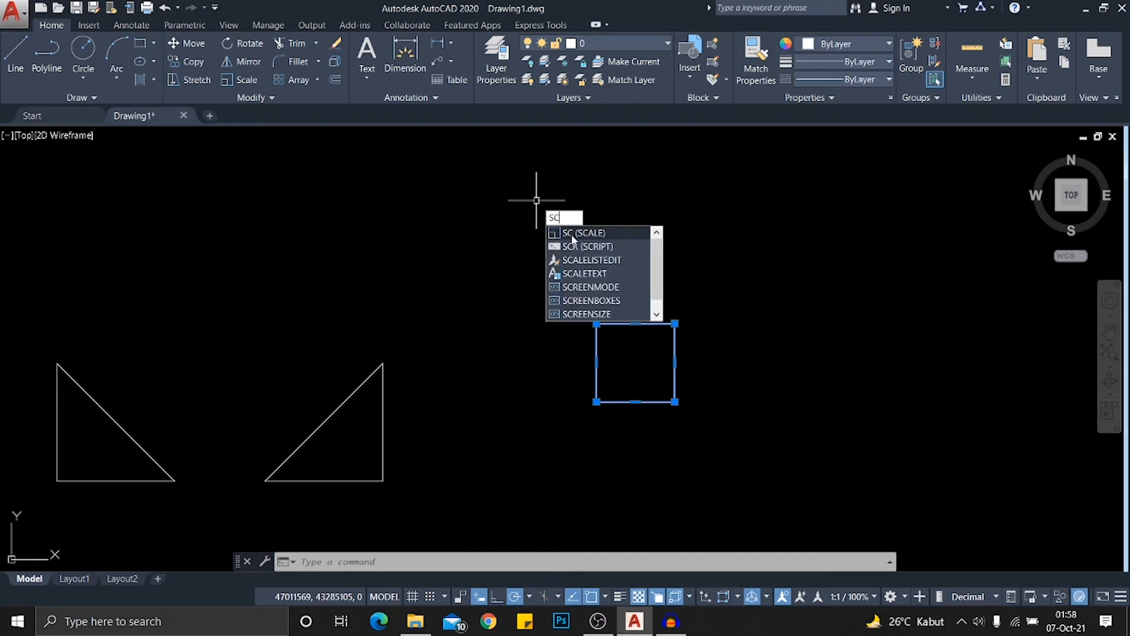
key("Return")
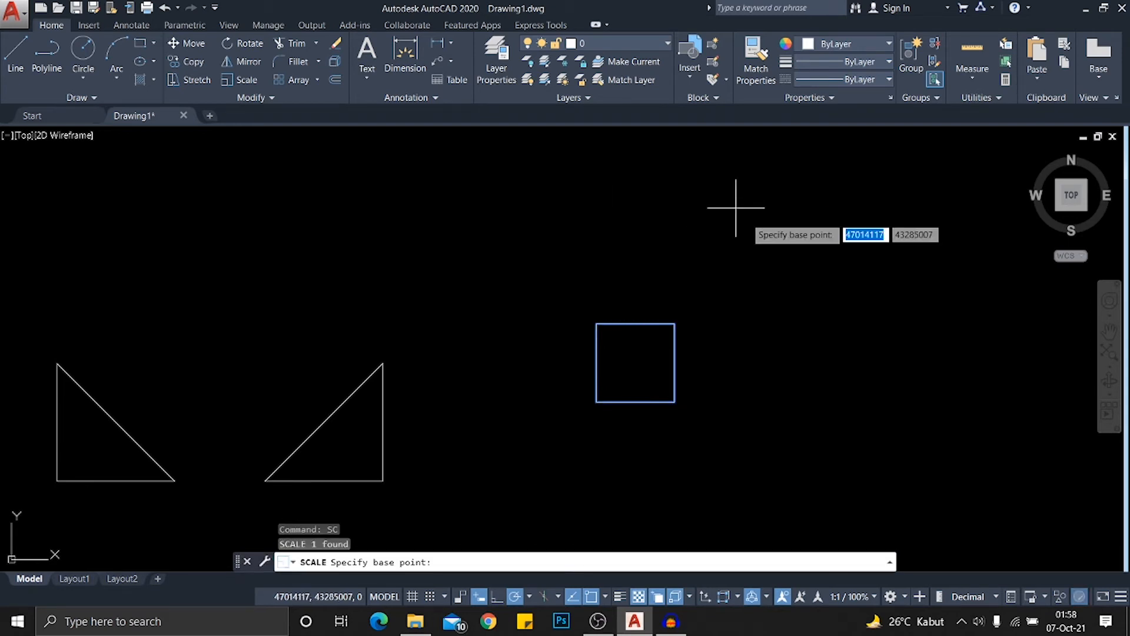
left_click(596, 323)
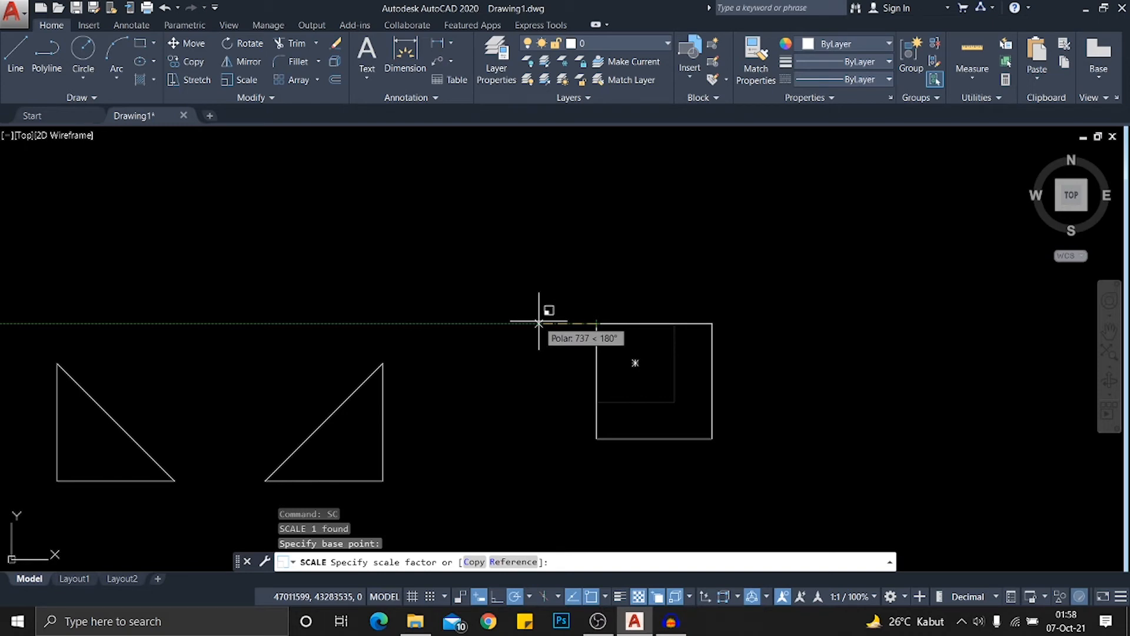
type("2")
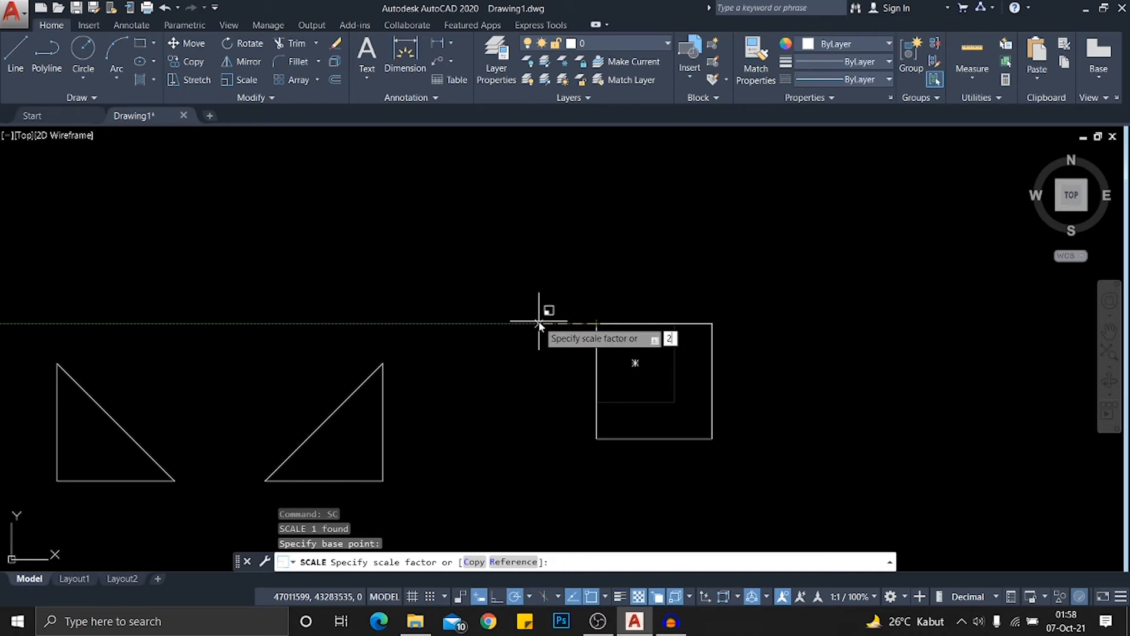
key("Return")
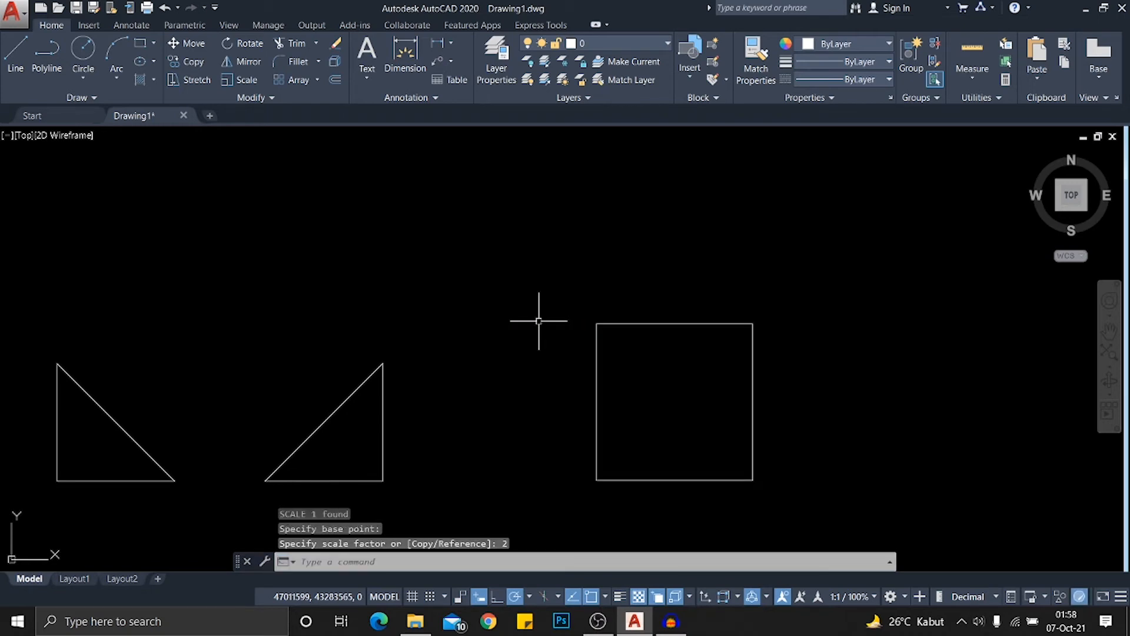
Check the enlarged square's size with a temporary line from its upper-left corner, cancel the line, and undo the scaling
type("l")
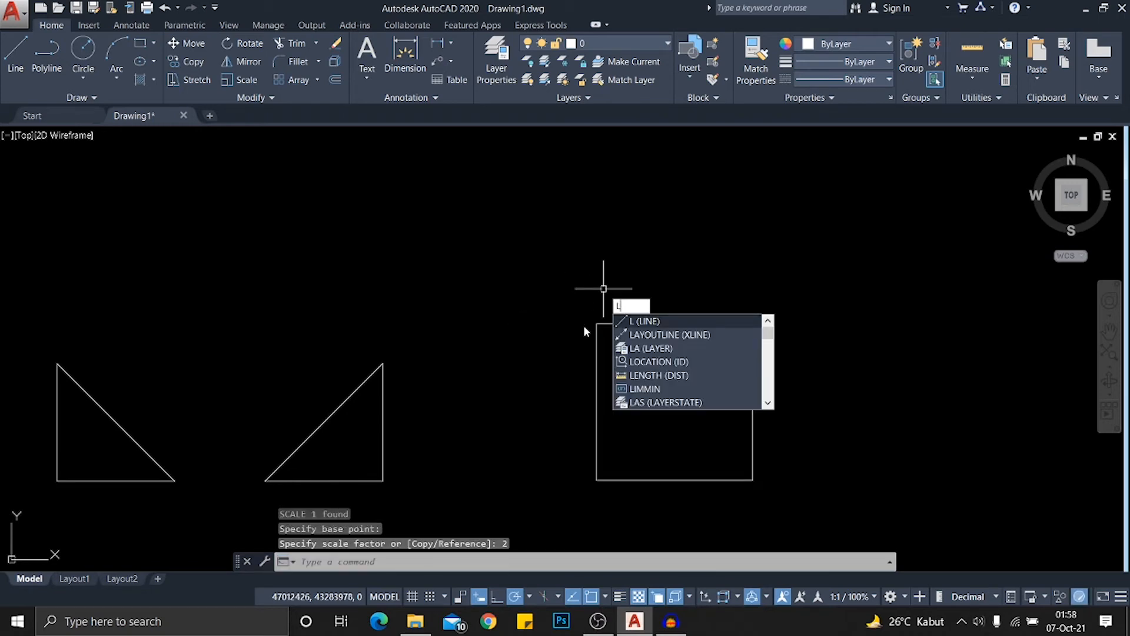
key("Return")
left_click(596, 323)
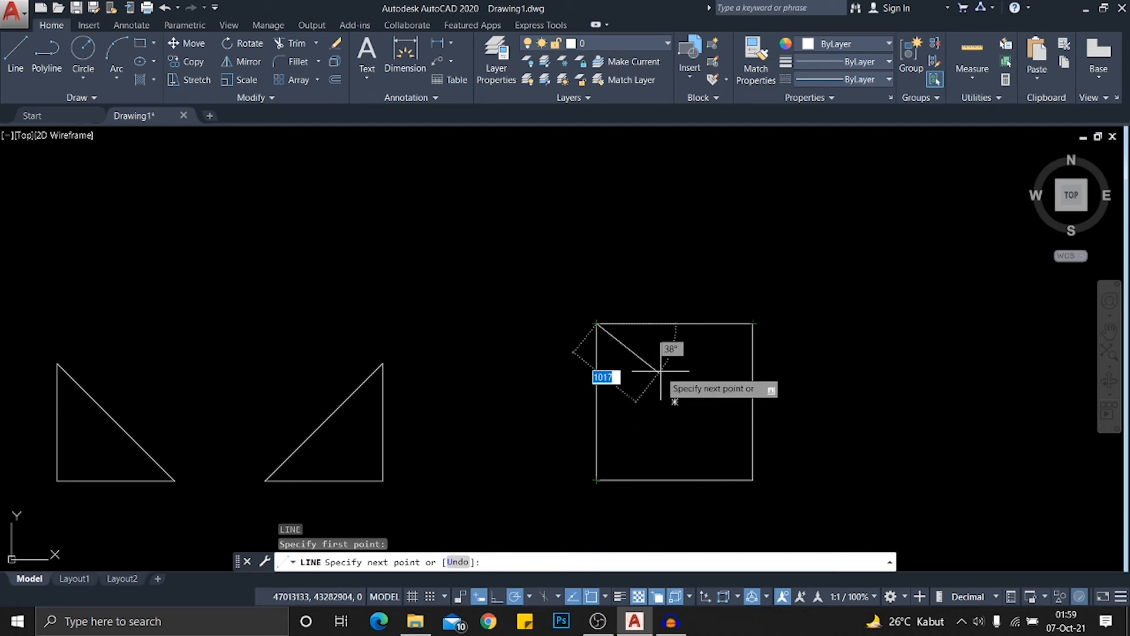
key("Escape")
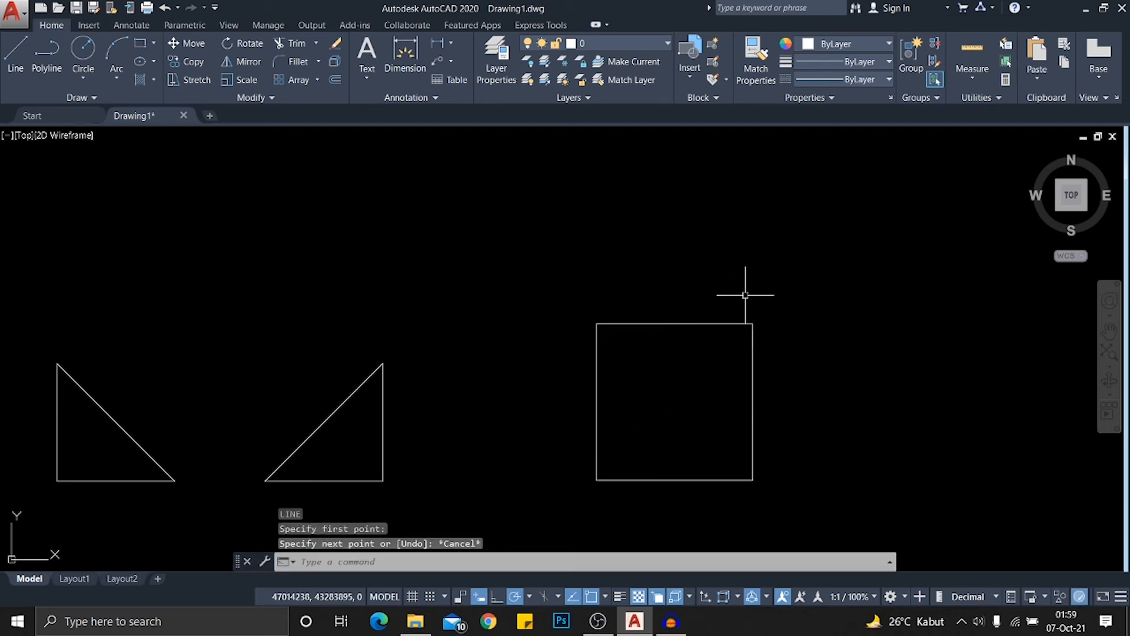
key("ctrl+z")
key("ctrl+z")
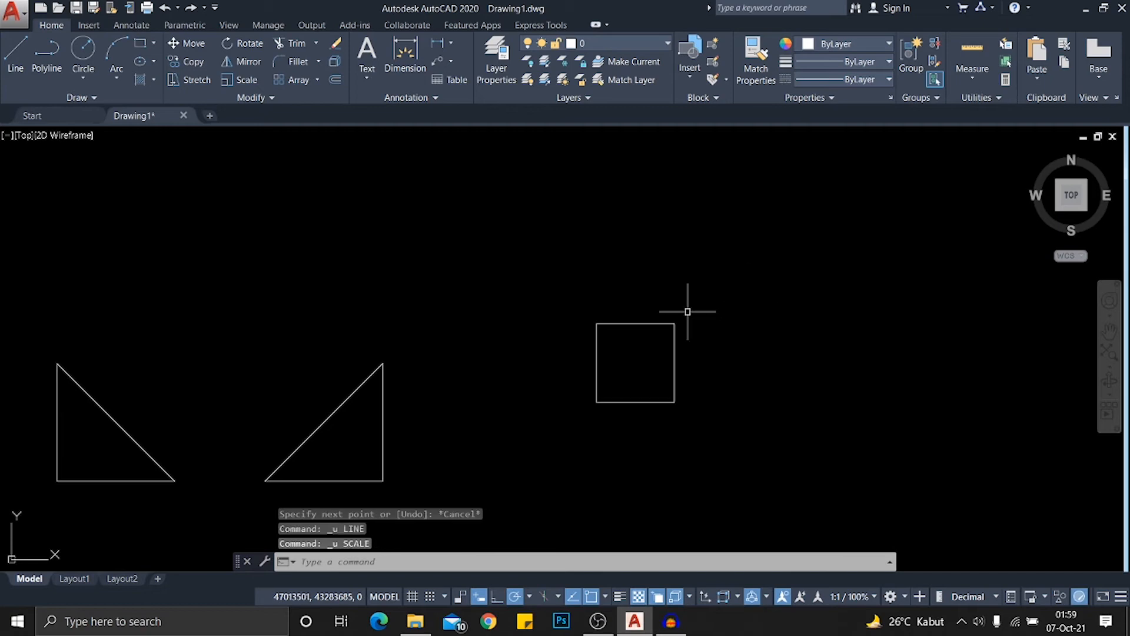
Scale the square by a factor of 0.5 about its upper-left corner
left_click(709, 419)
left_click(560, 272)
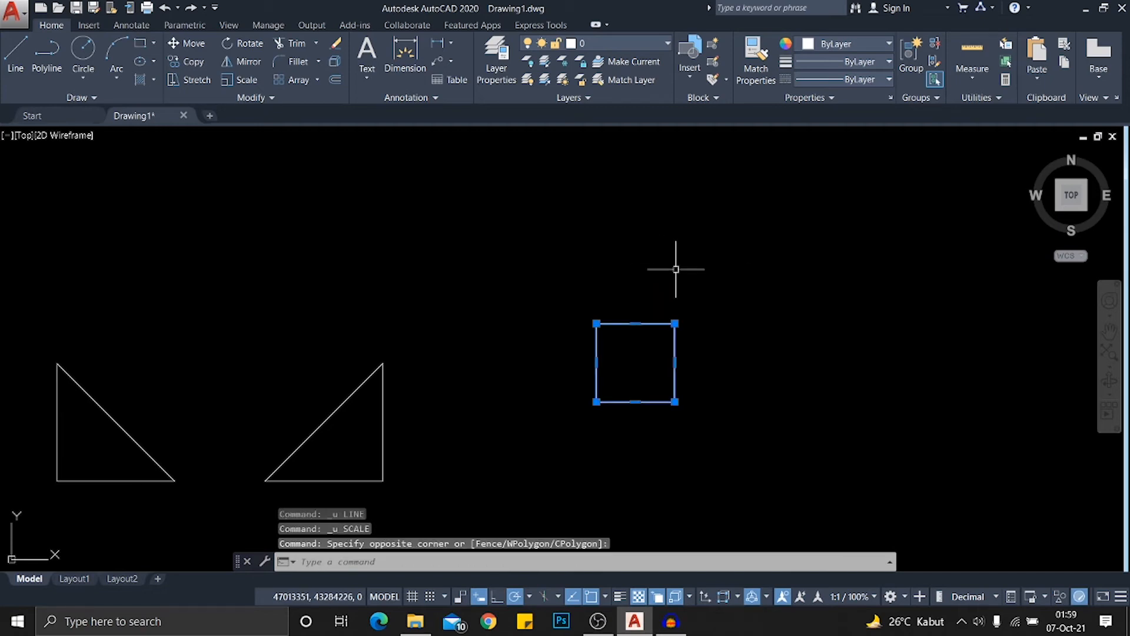
type("sc")
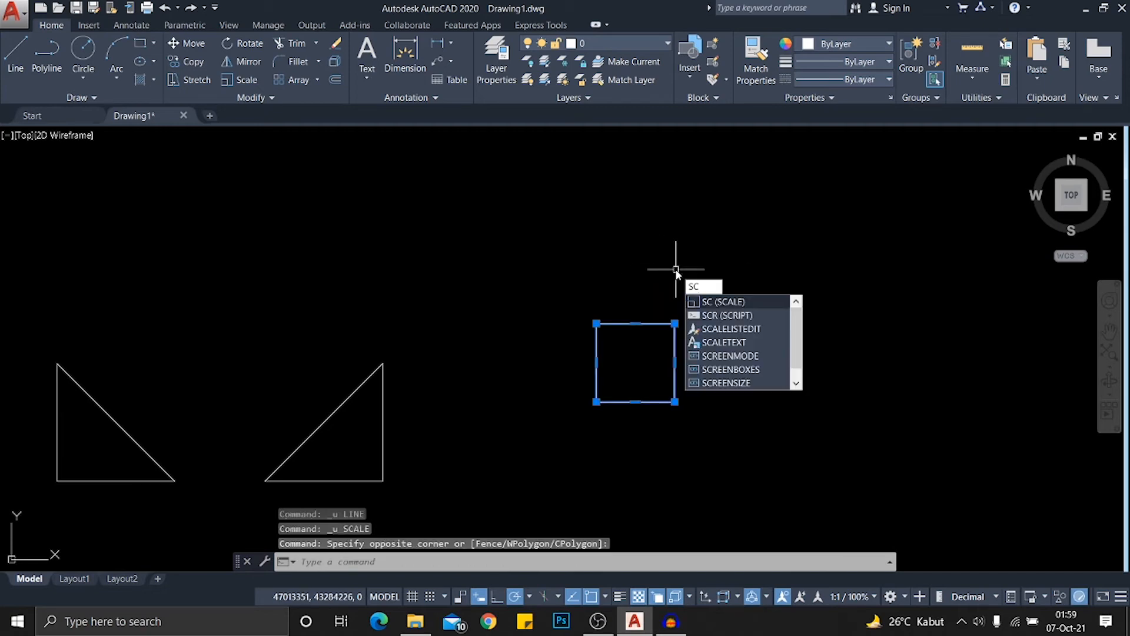
key("Return")
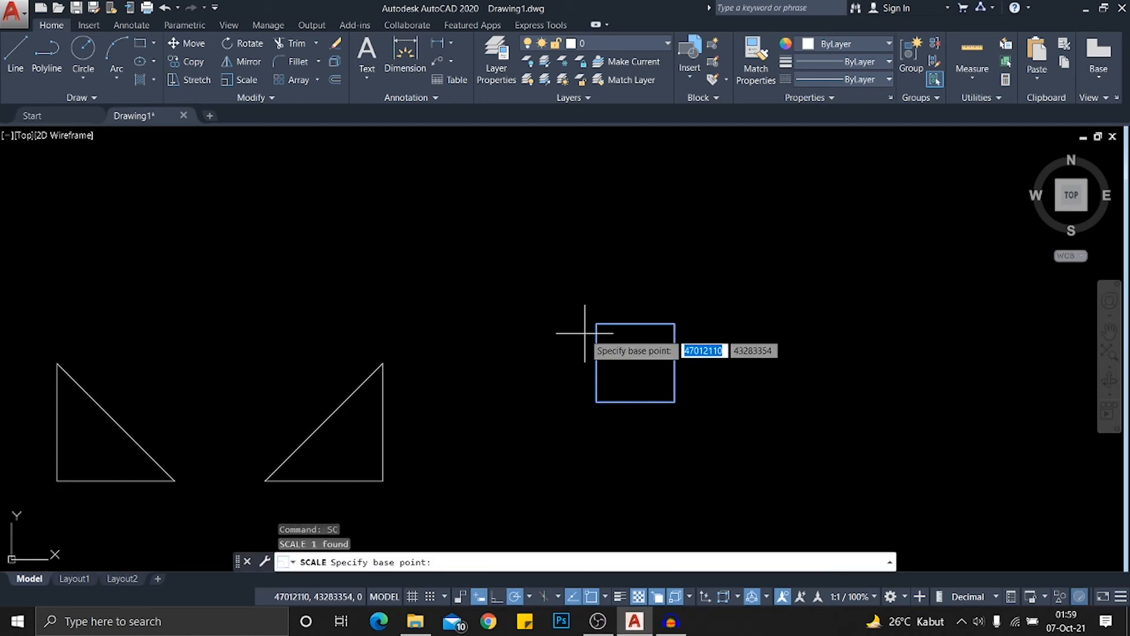
left_click(596, 323)
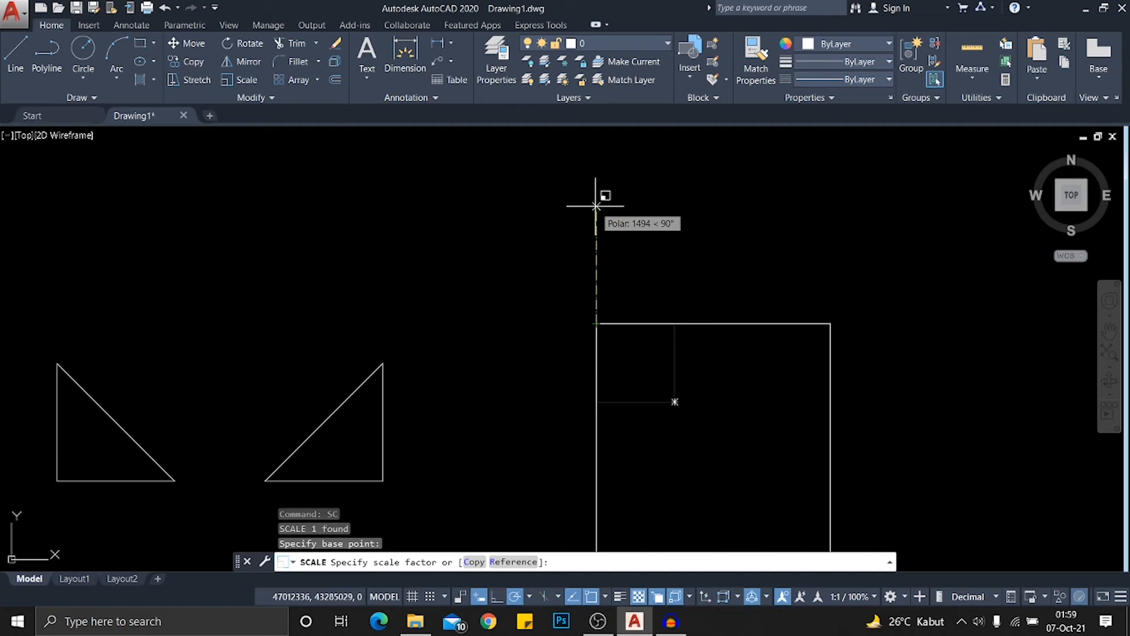
type("0.5")
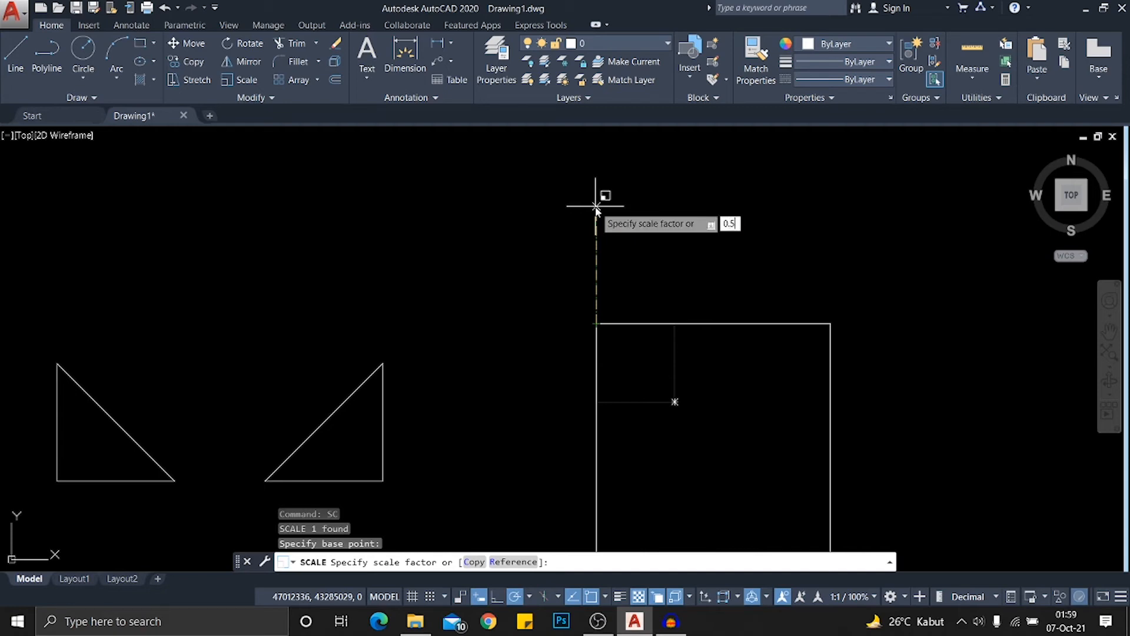
key("Return")
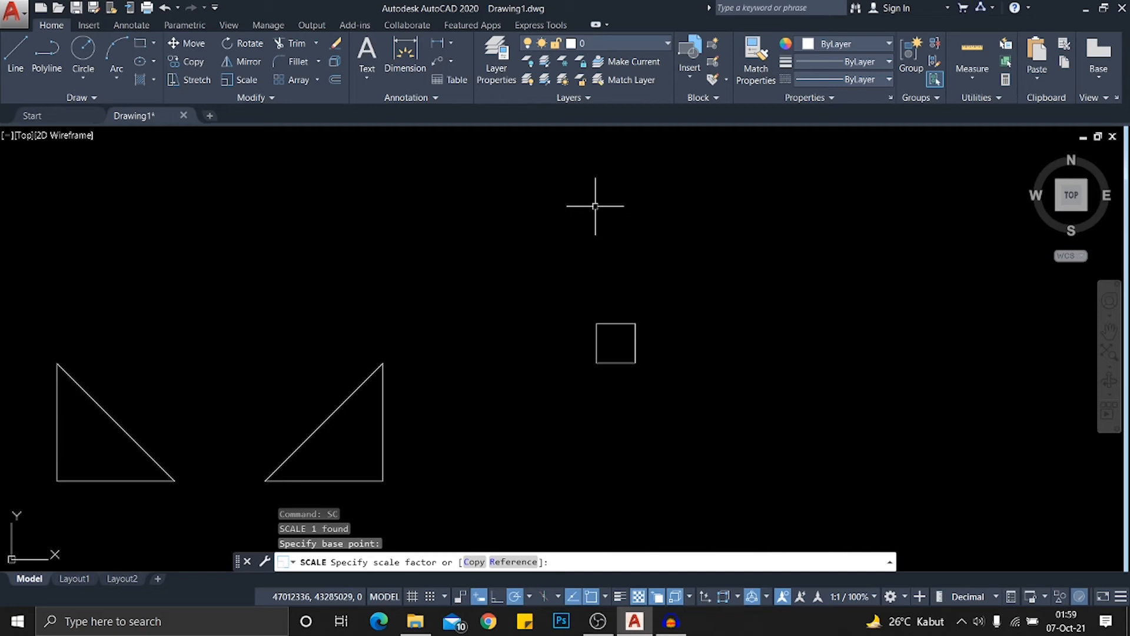
Check the reduced square's top edge length with a temporary line, cancel the line, and undo the scaling
scroll(588, 217, "up", 4)
type("l")
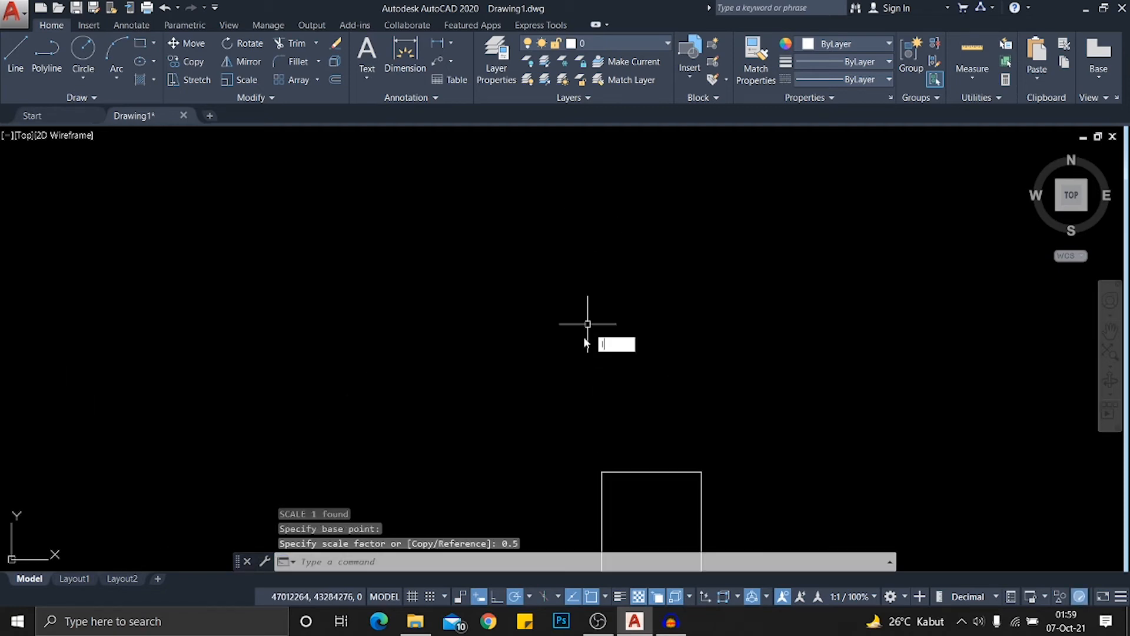
key("Return")
middle_click_drag(585, 336, 518, 179)
left_click(537, 315)
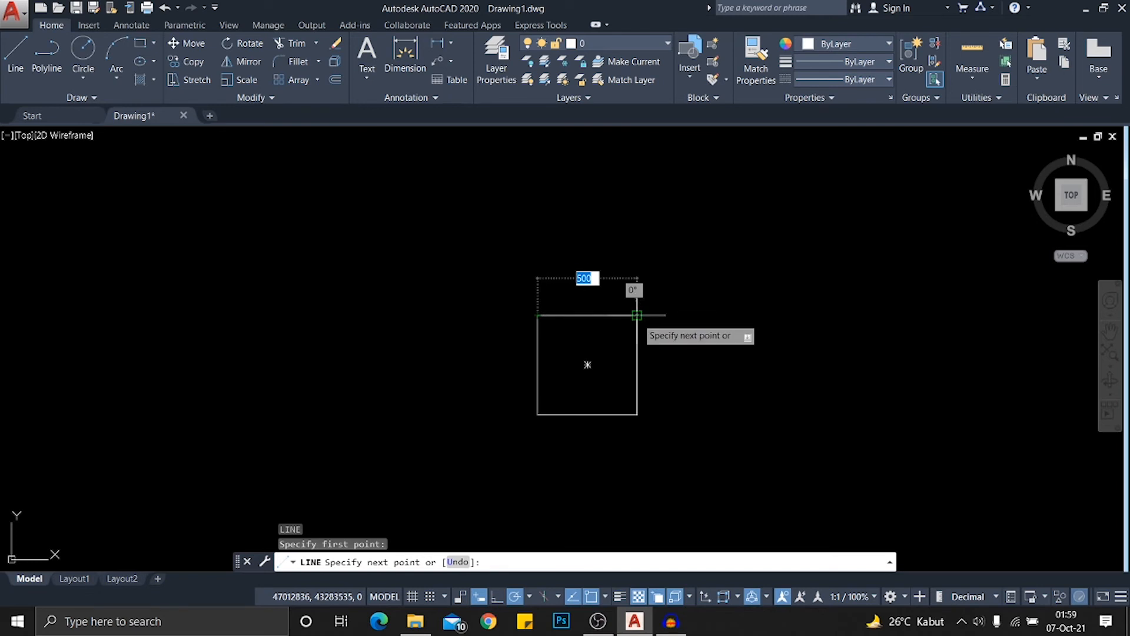
key("Escape")
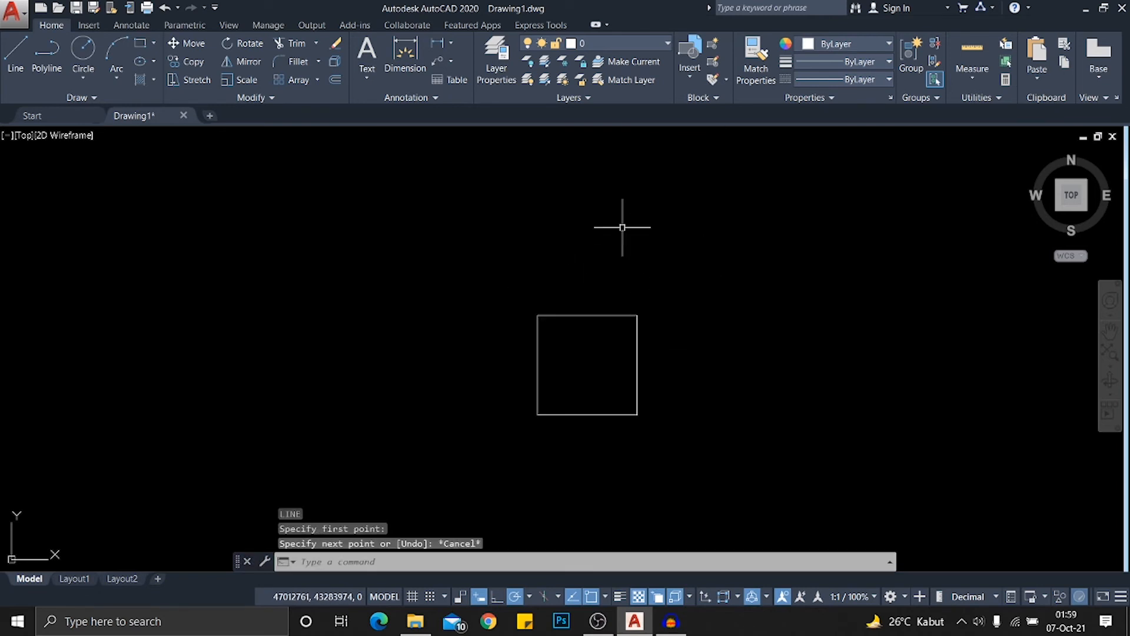
key("ctrl+z")
key("ctrl+z")
key("ctrl+z")
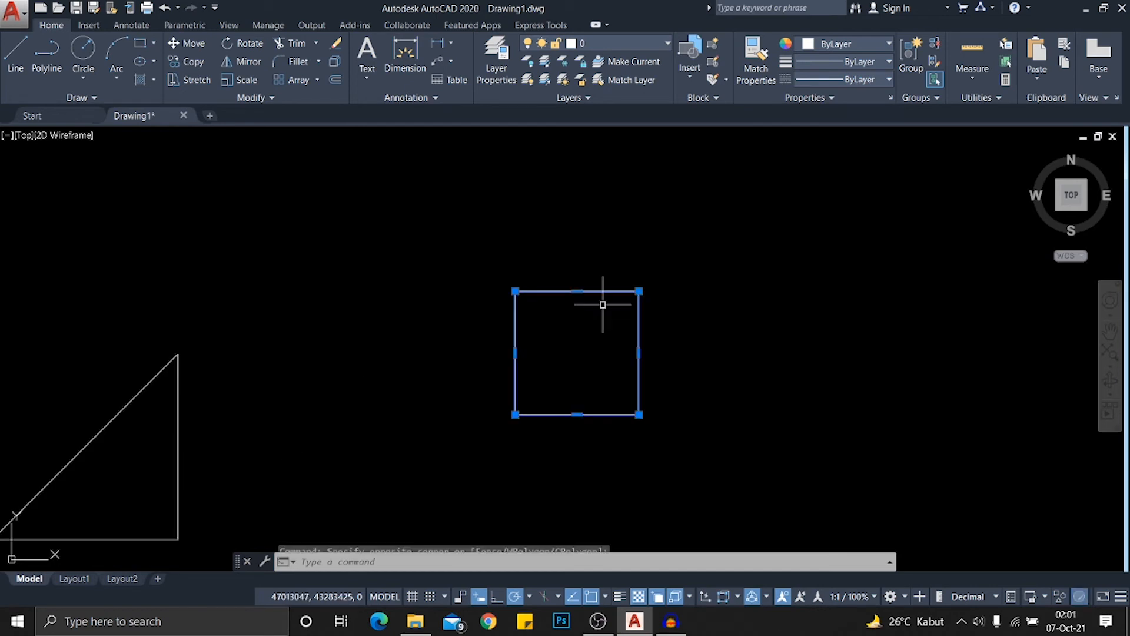
Demonstrate selecting the square by enclosing it completely in a selection window, and clear the selection
key("Escape")
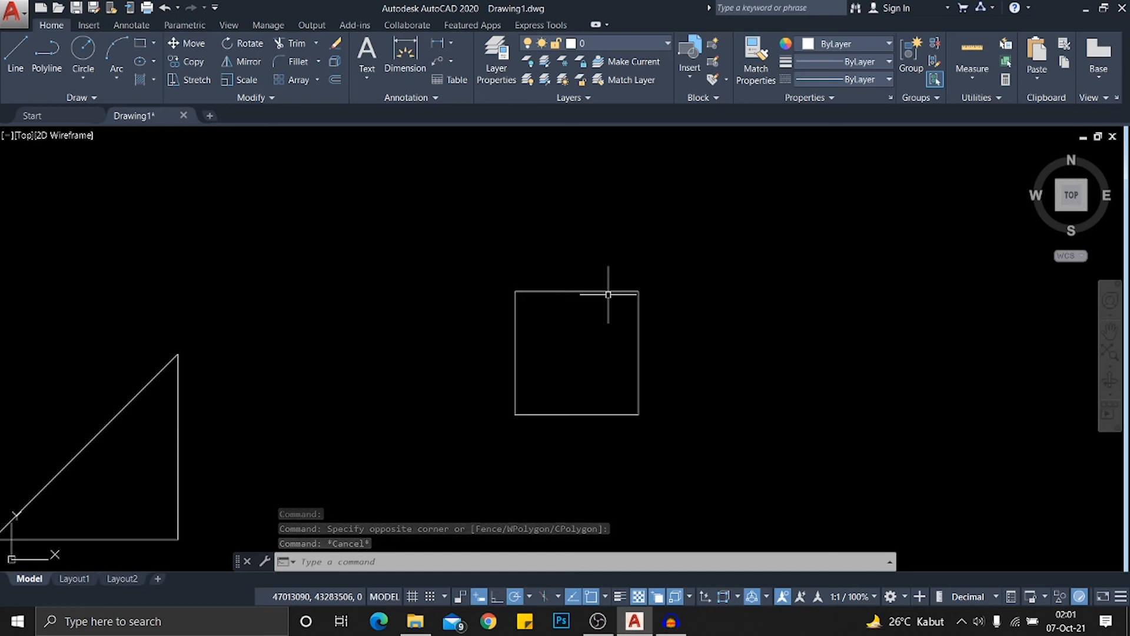
scroll(608, 294, "down", 3)
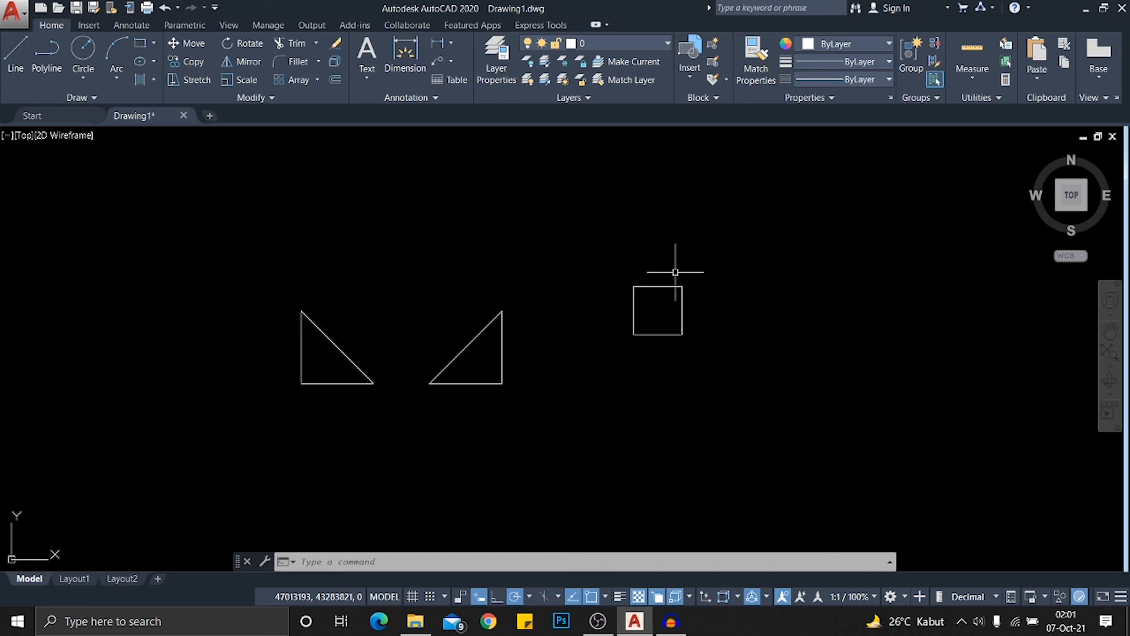
scroll(675, 272, "up", 2)
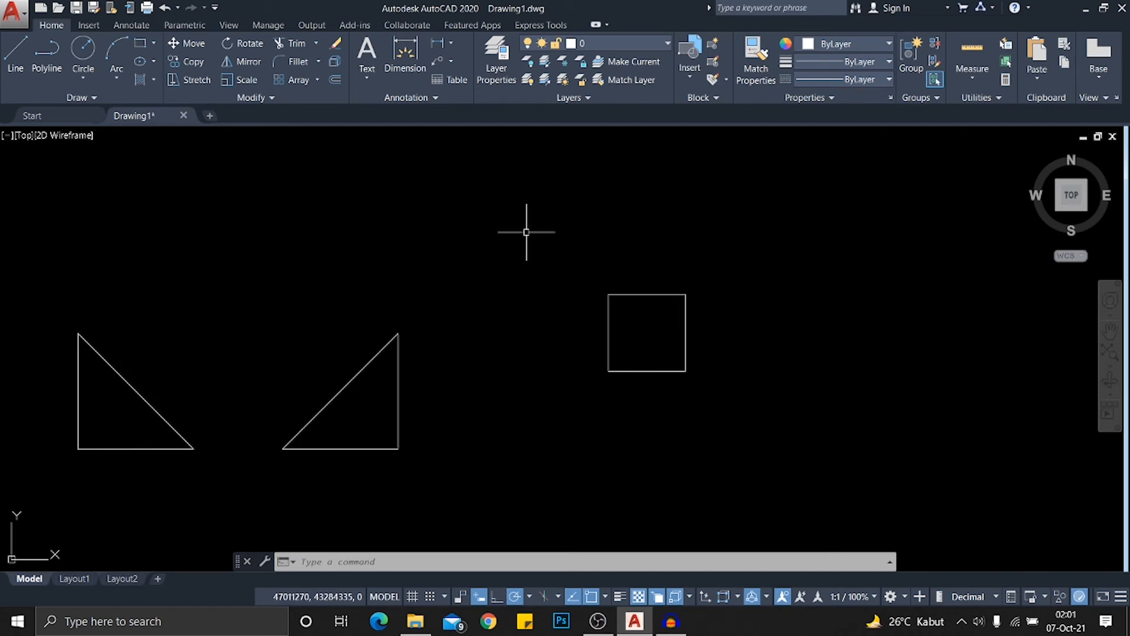
left_click(580, 261)
left_click(802, 416)
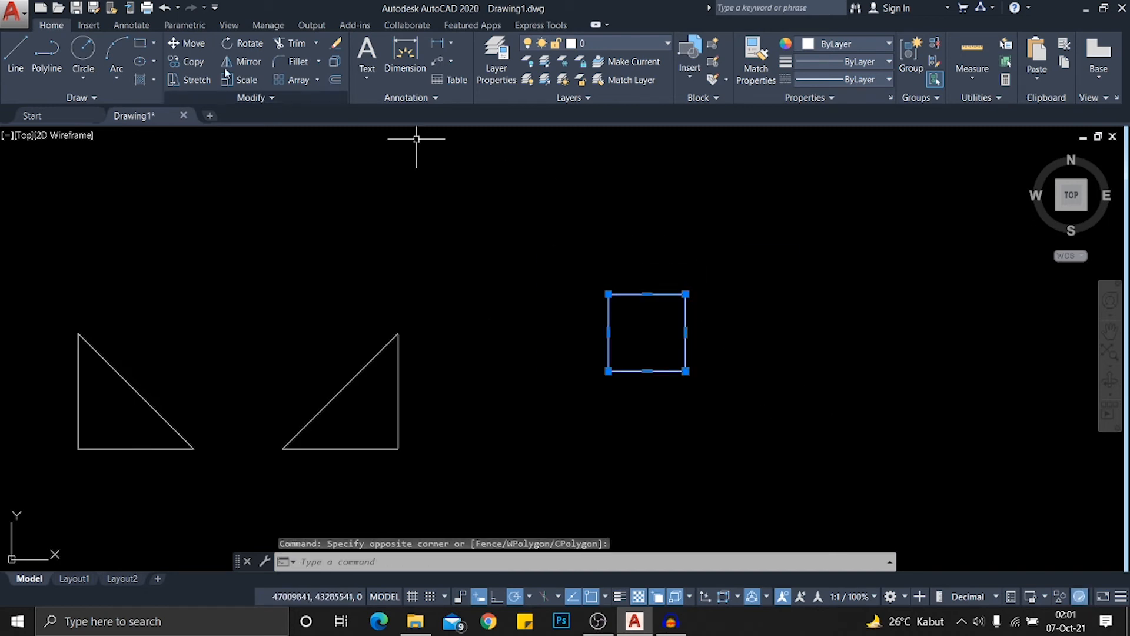
key("Escape")
Demonstrate selecting the square with a crossing window over only its right edge, and clear the selection
scroll(742, 353, "up", 4)
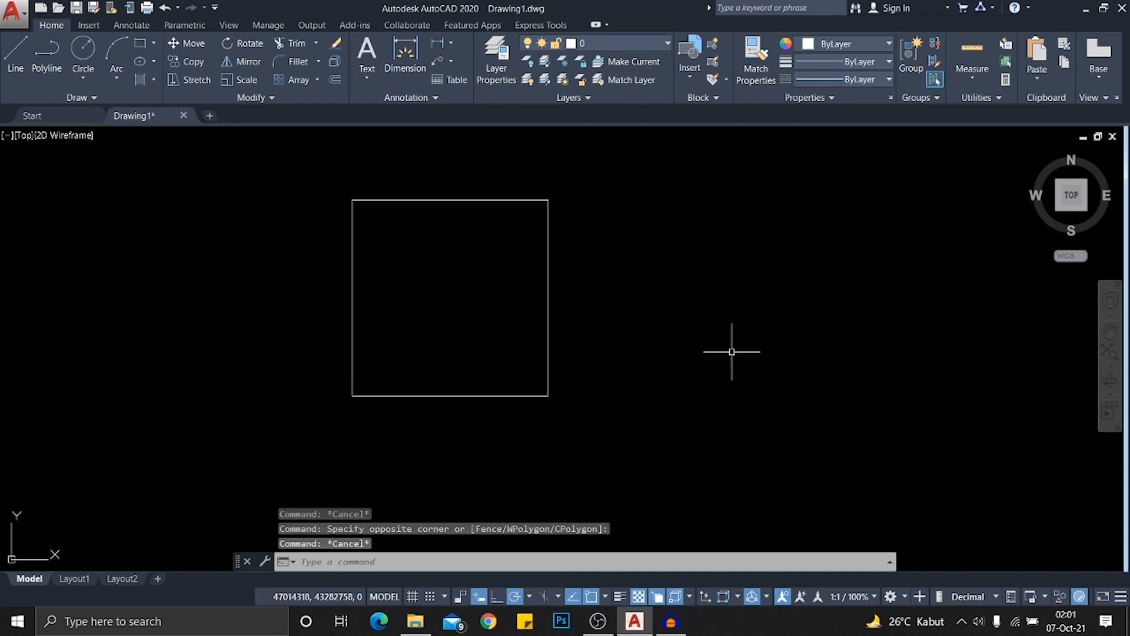
left_click(621, 315)
middle_click_drag(595, 284, 716, 305)
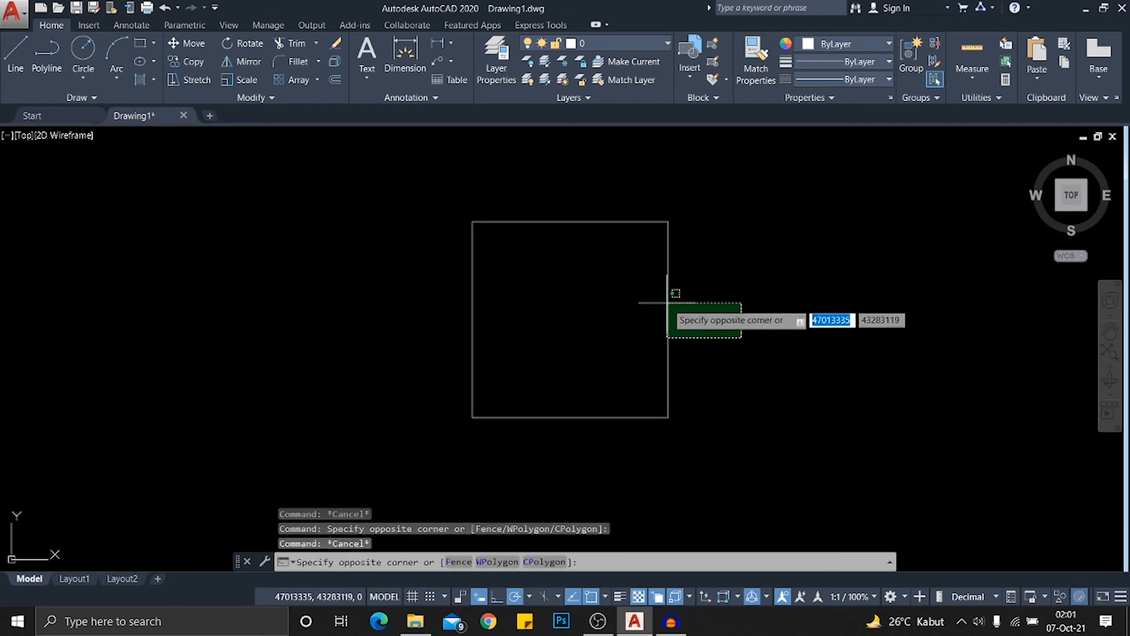
scroll(668, 300, "down", 2)
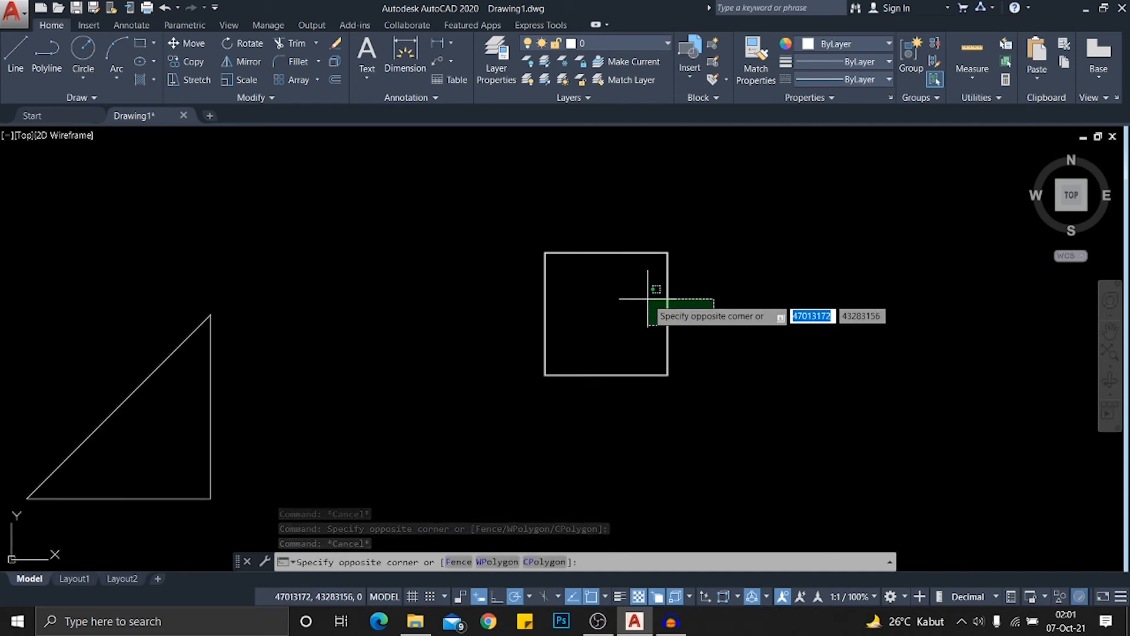
left_click(648, 298)
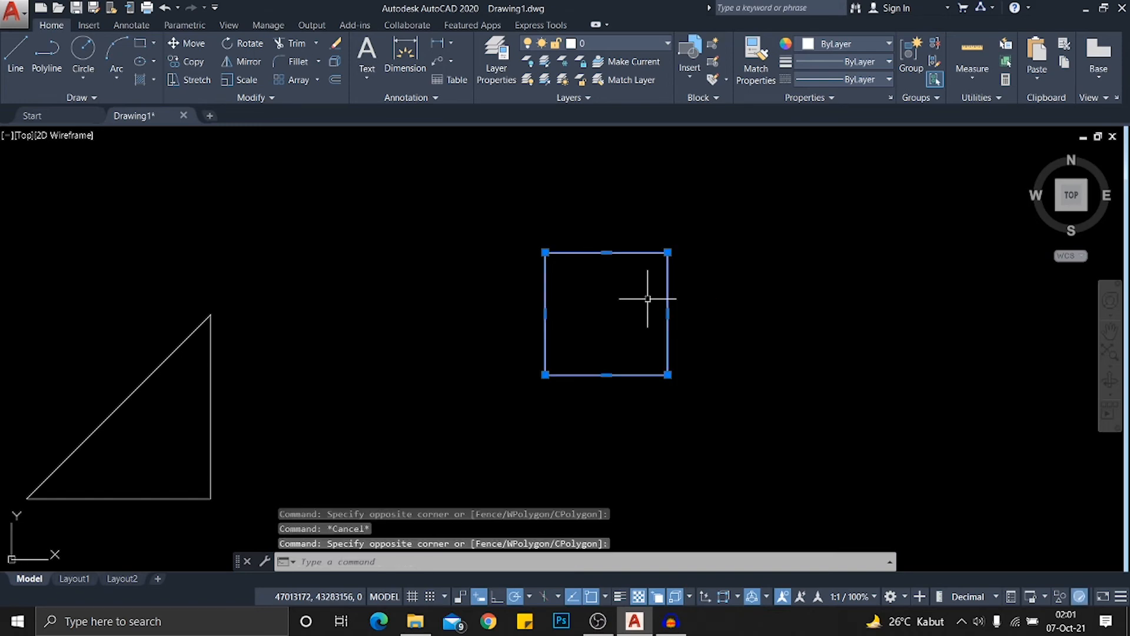
scroll(772, 266, "down", 3)
scroll(661, 262, "up", 1)
scroll(620, 310, "up", 1)
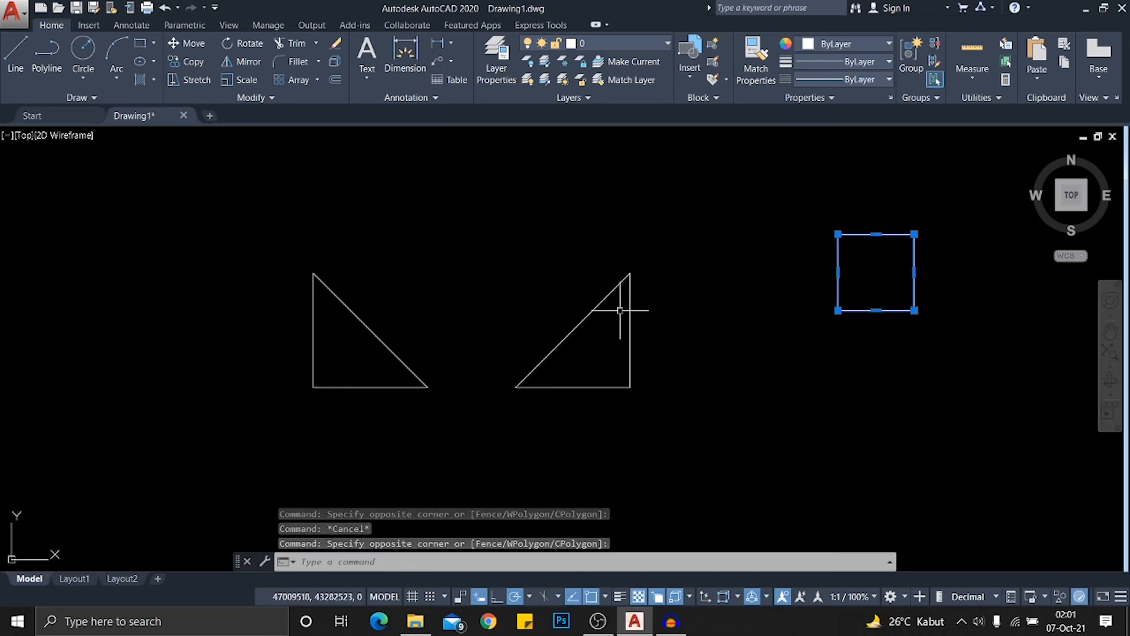
key("Escape")
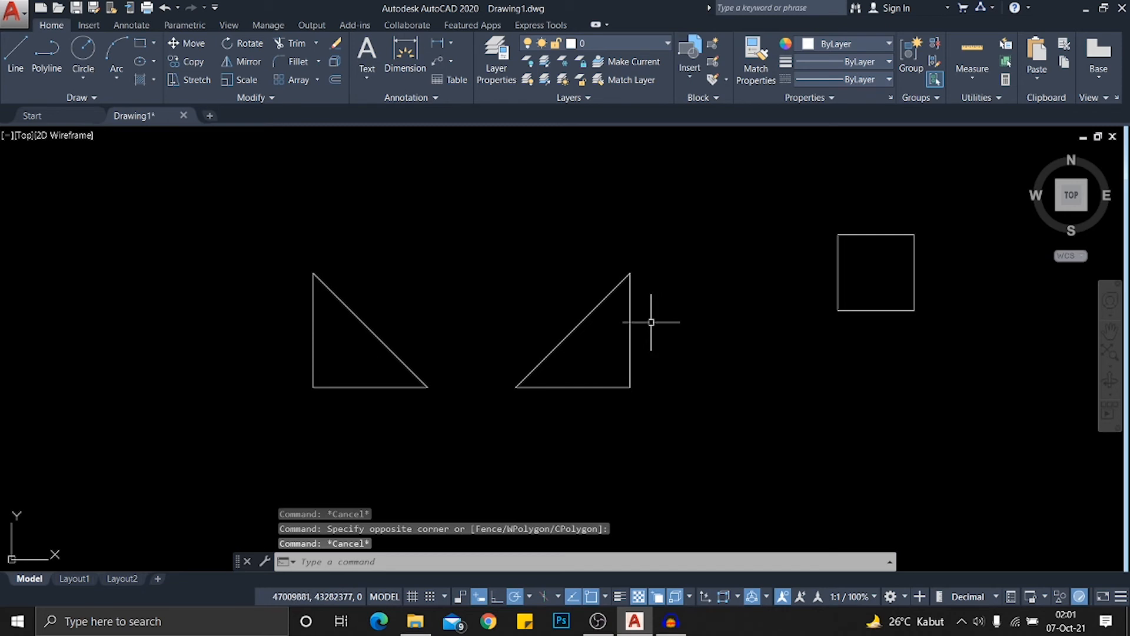
Demonstrate selecting the right-hand triangle's three lines one after another with small crossing windows, and clear the selection
scroll(651, 322, "up", 3)
scroll(559, 308, "up", 2)
scroll(665, 324, "down", 5)
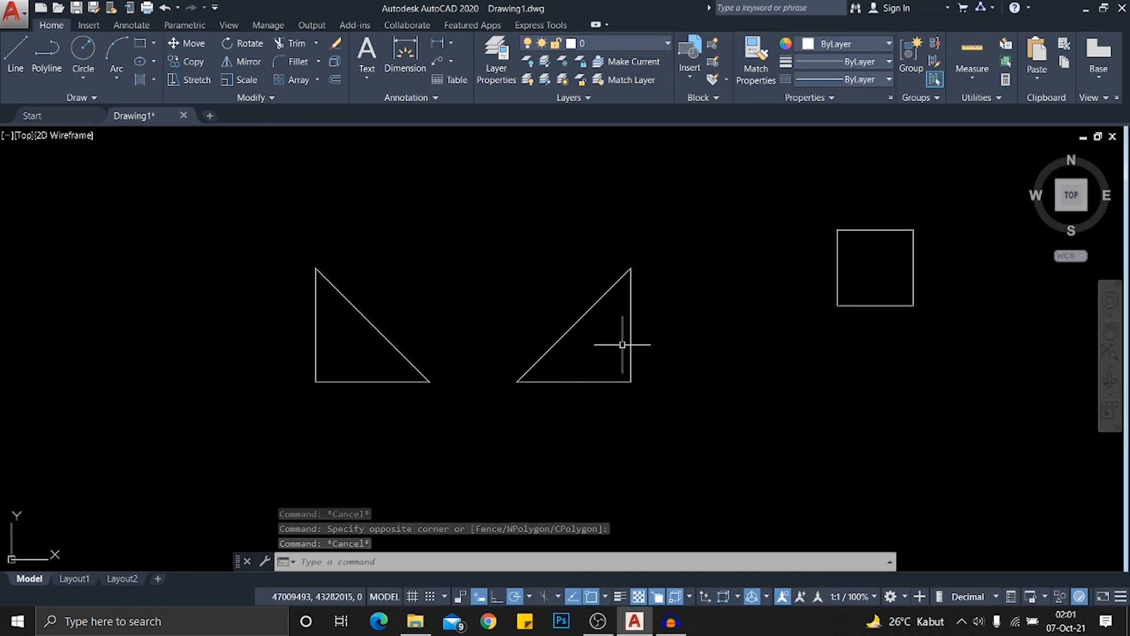
scroll(622, 344, "up", 2)
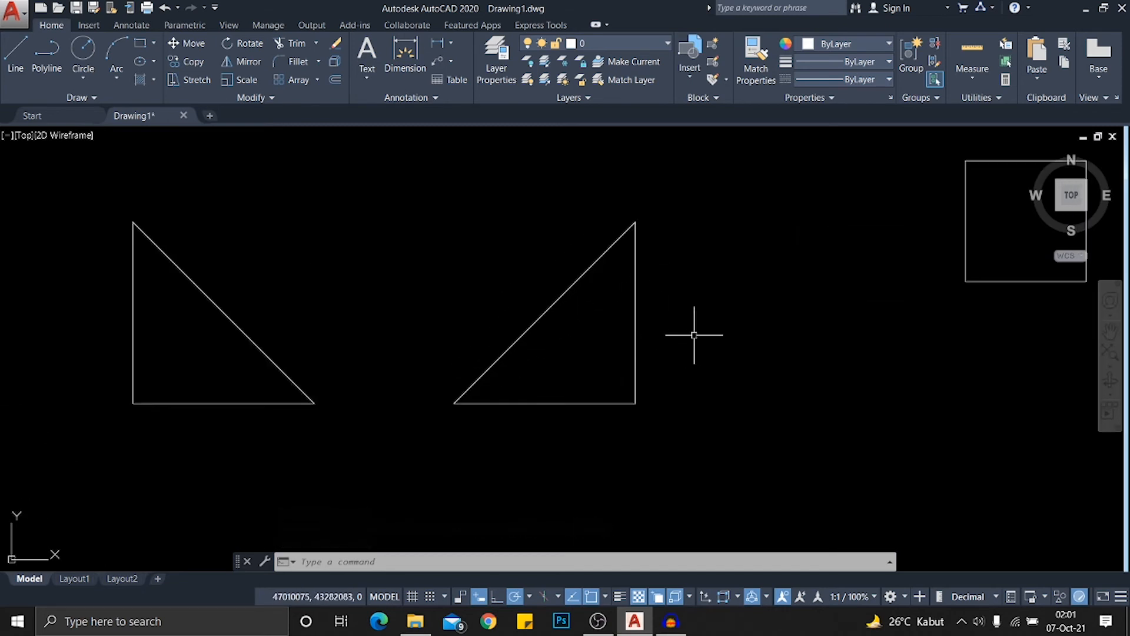
left_click(671, 315)
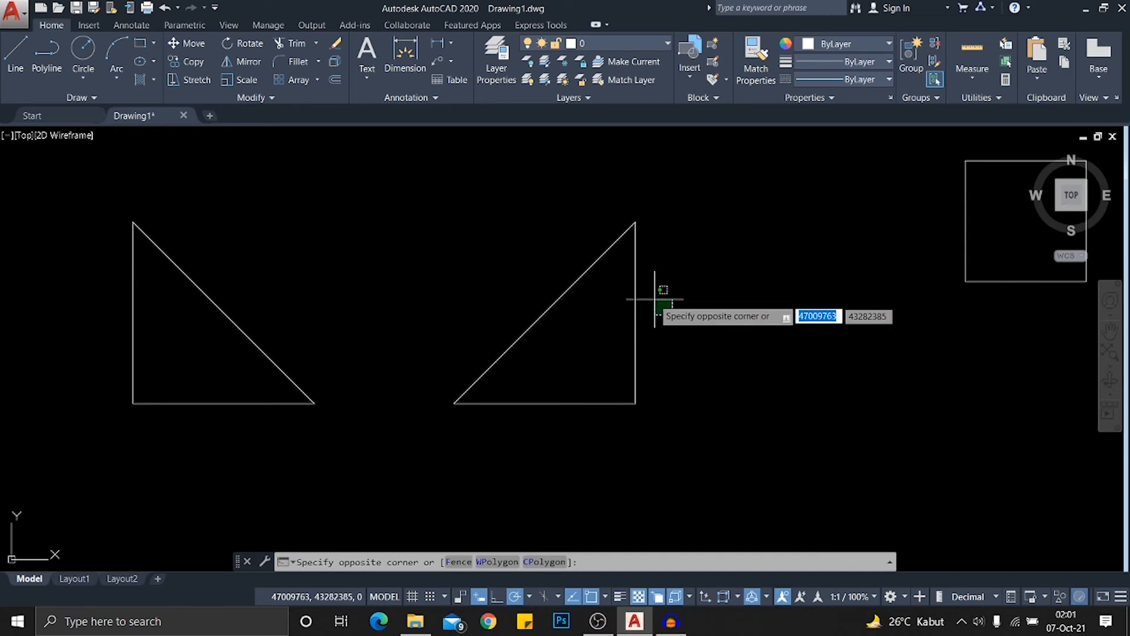
left_click(618, 290)
left_click(597, 412)
left_click(585, 375)
left_click(587, 334)
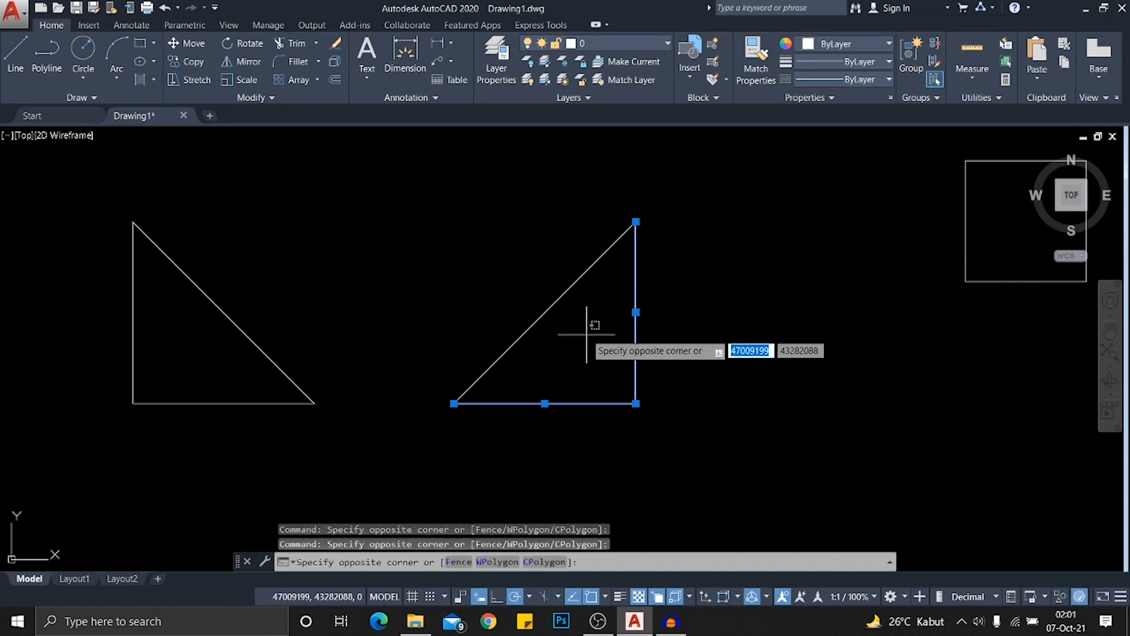
left_click(537, 276)
scroll(653, 291, "down", 2)
key("Escape")
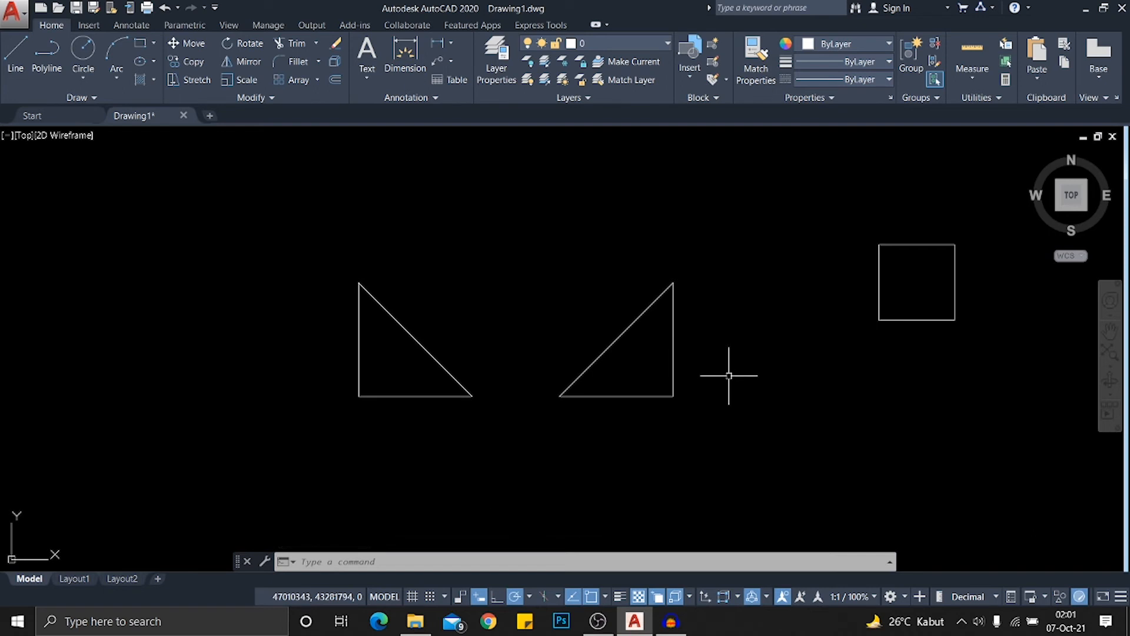
Select all three lines of the right-hand triangle with an enclosing window and join them into one polyline
left_click(507, 209)
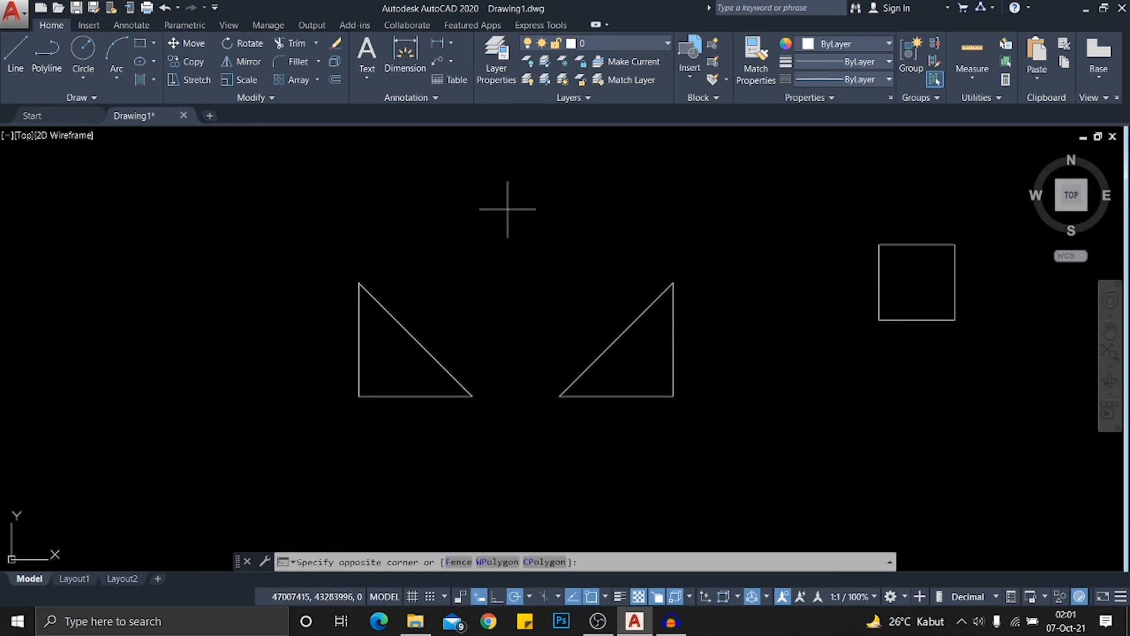
left_click(729, 430)
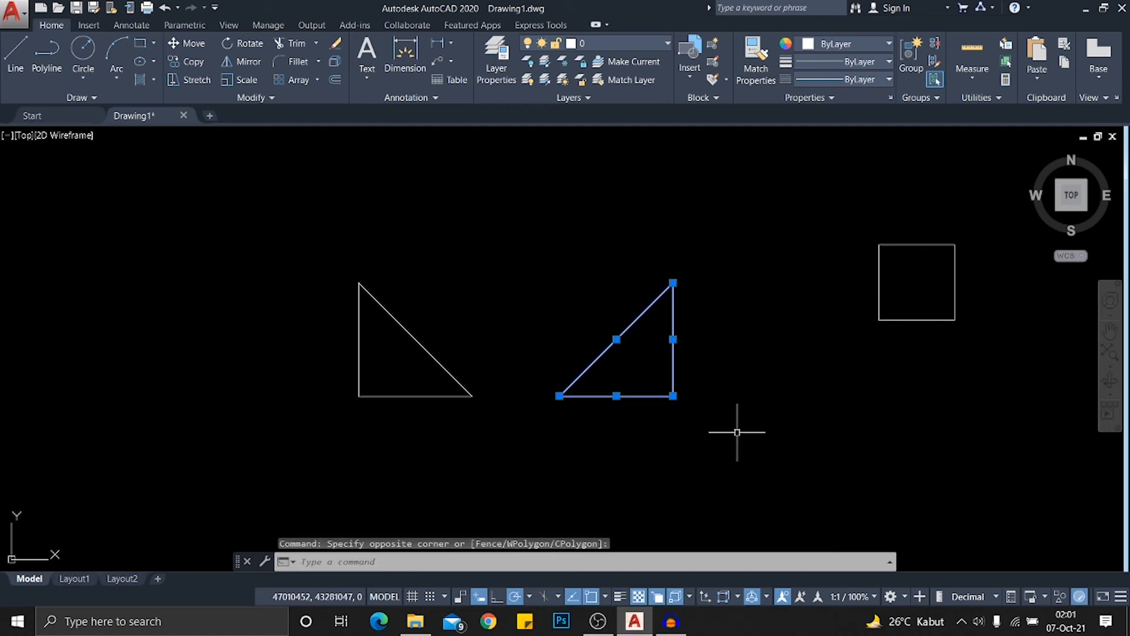
type("j")
key("Return")
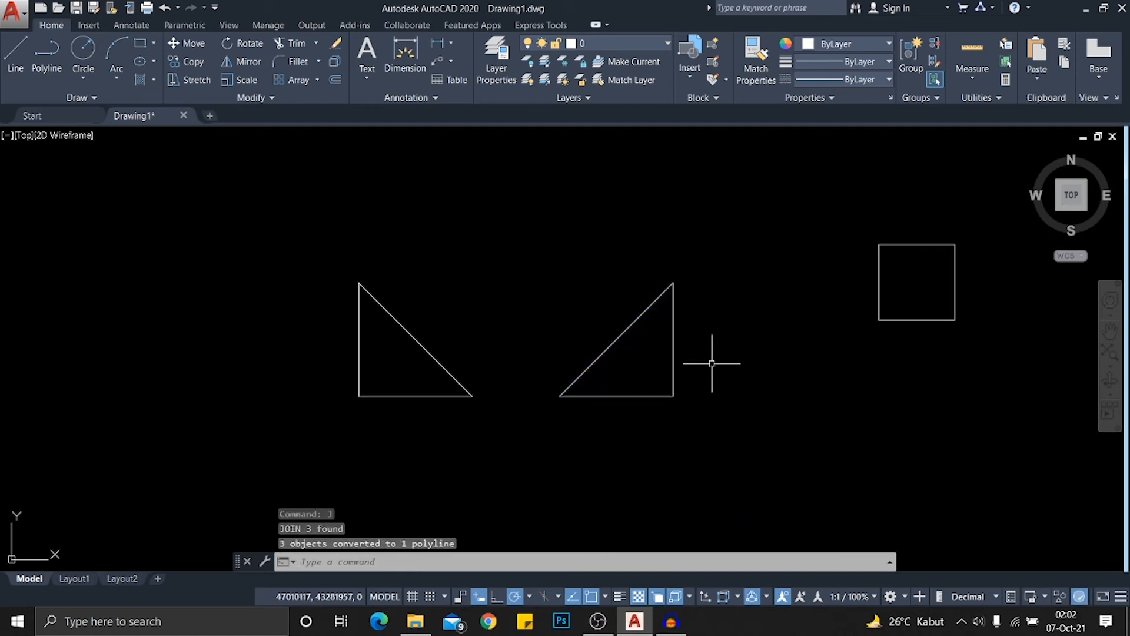
Check that the joined right-hand triangle selects as one object with a crossing window over its vertical edge, and clear the selection
scroll(714, 363, "up", 2)
left_click(662, 296)
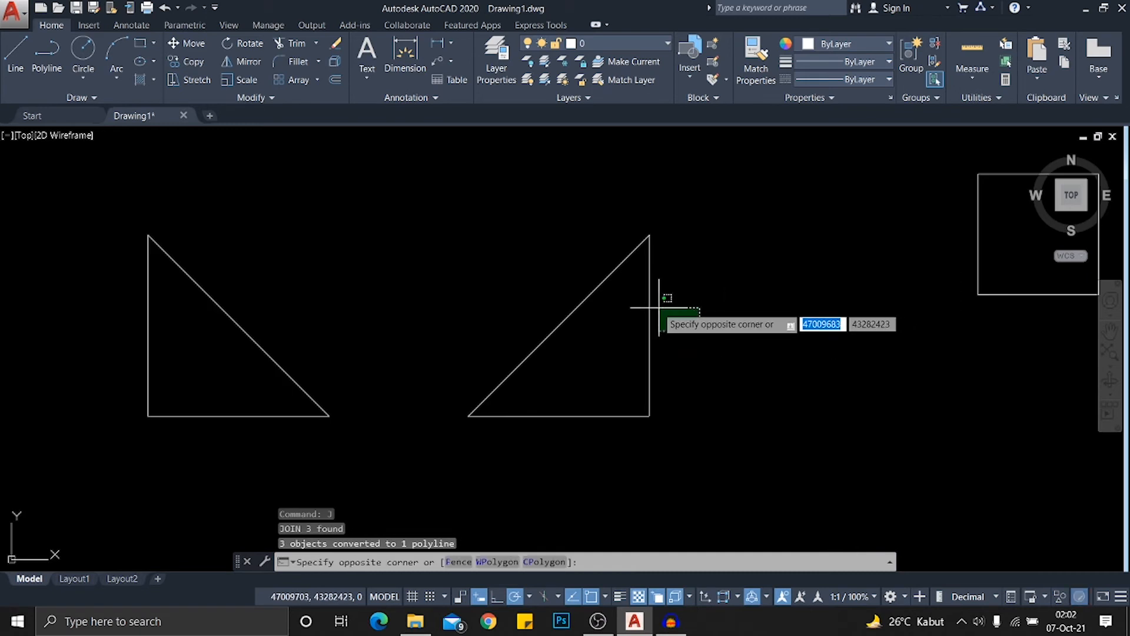
left_click(643, 301)
middle_click_drag(648, 296, 751, 294)
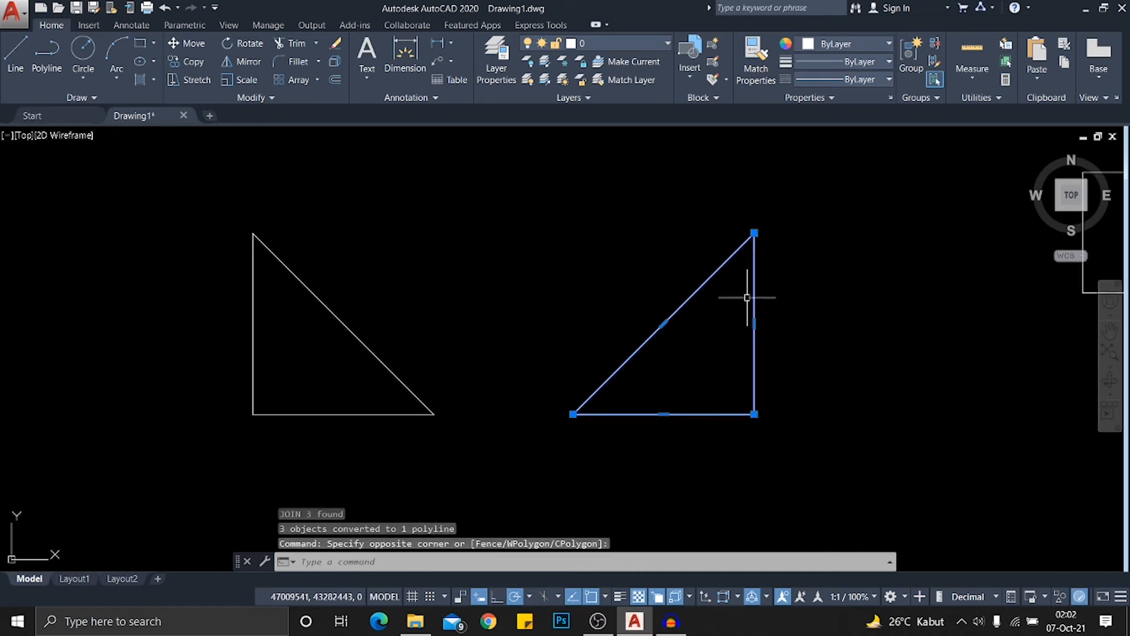
middle_click_drag(317, 300, 377, 312)
key("Escape")
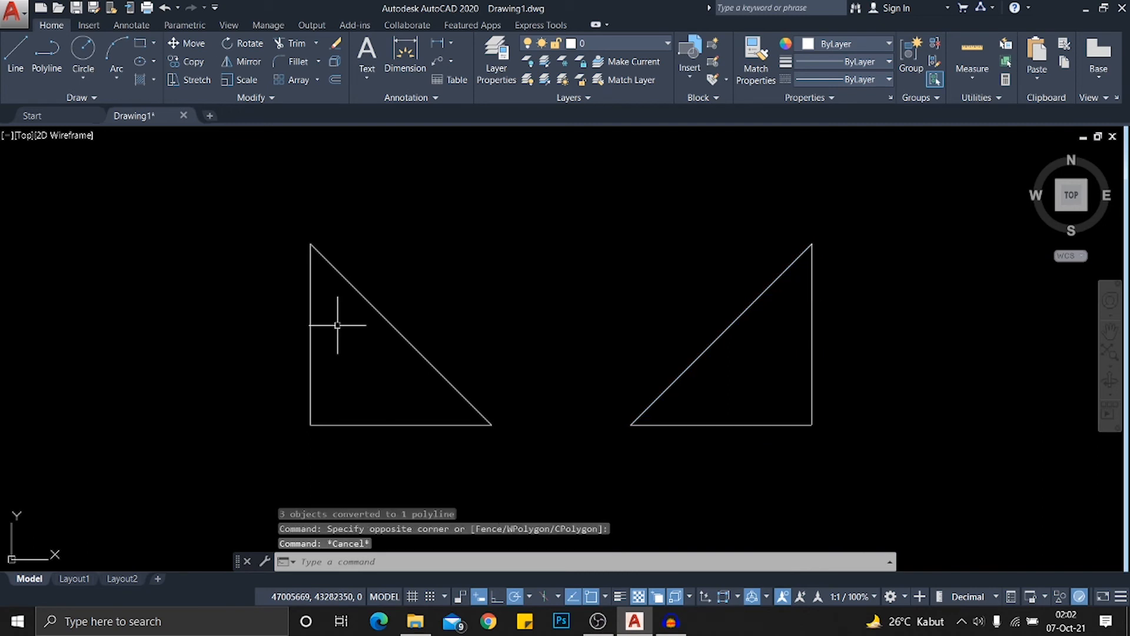
Demonstrate selecting the left-hand triangle's three separate lines one after another with crossing windows, and clear the selection
left_click(419, 287)
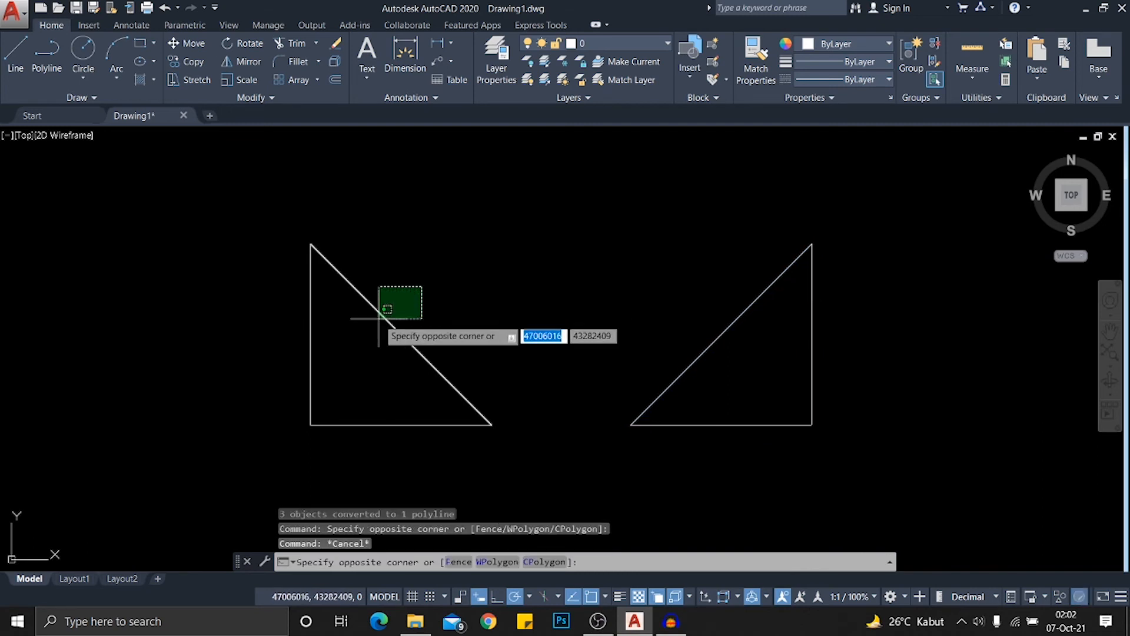
left_click(365, 328)
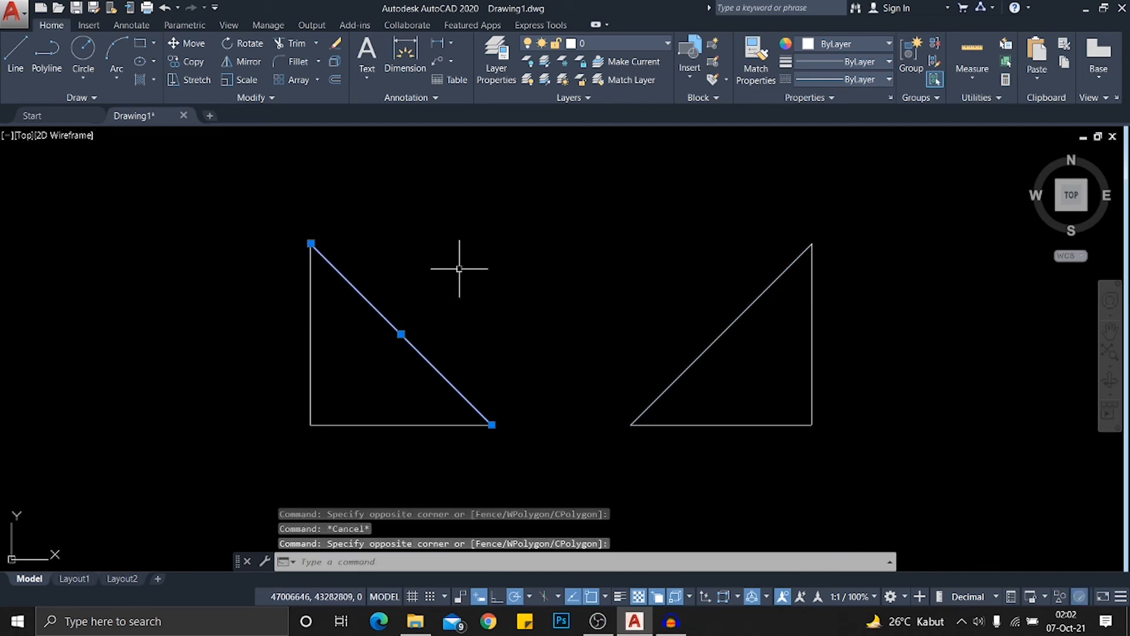
left_click(346, 324)
left_click(298, 315)
left_click(373, 419)
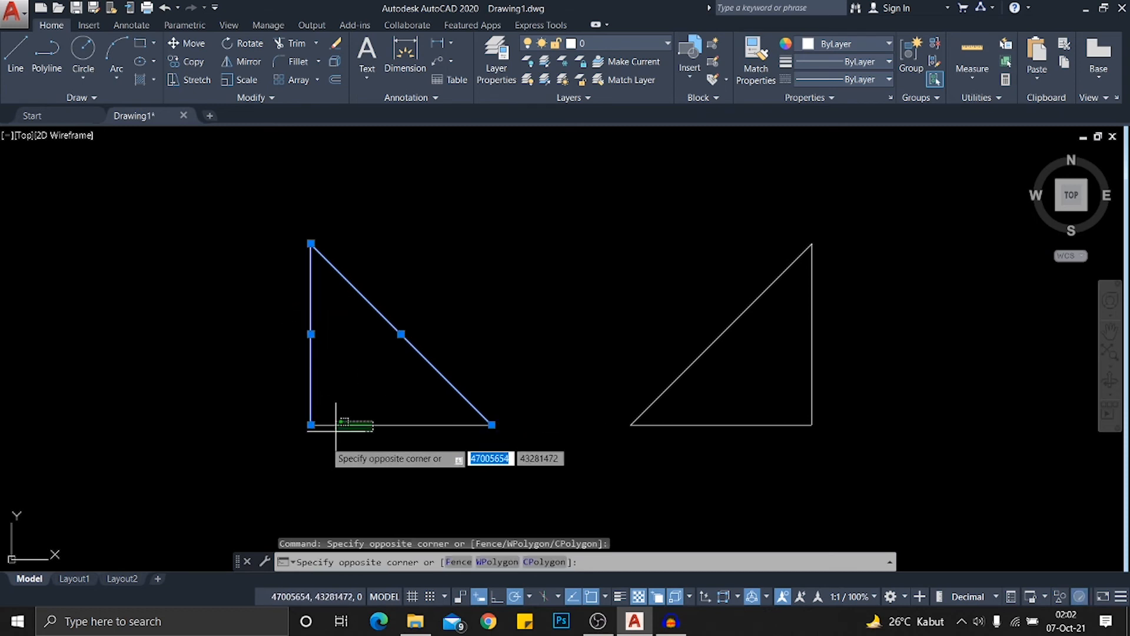
key("Escape")
left_click(374, 425)
left_click(457, 308)
left_click(348, 372)
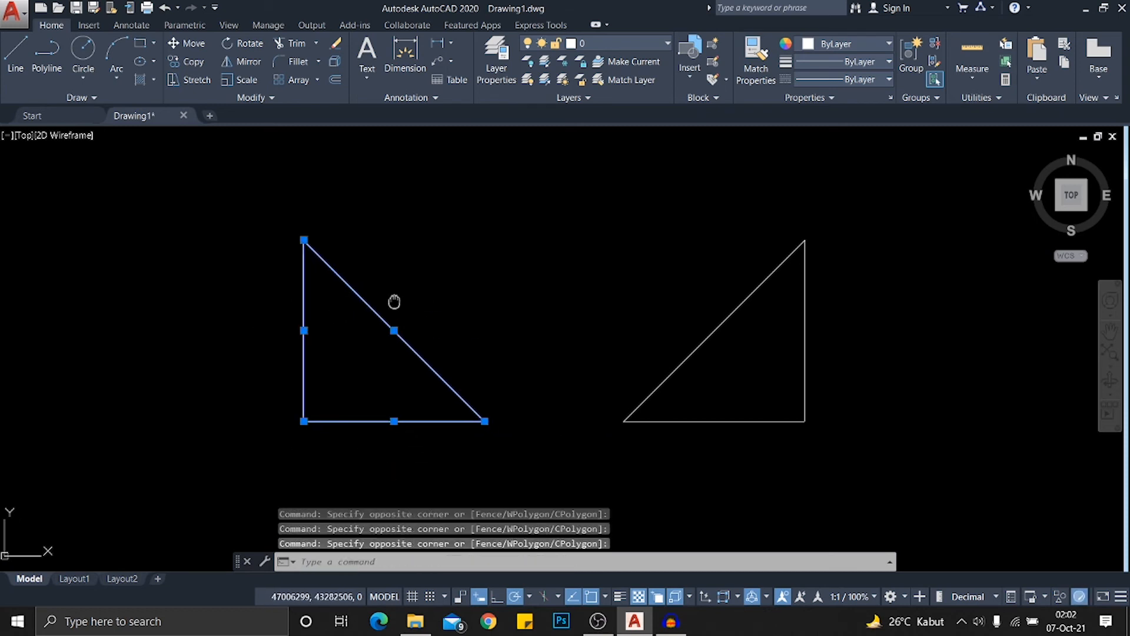
key("Escape")
Demonstrate twice selecting the whole joined right-hand triangle by crossing just one part of its outline
middle_click_drag(394, 300, 331, 285)
left_click(757, 298)
left_click(729, 300)
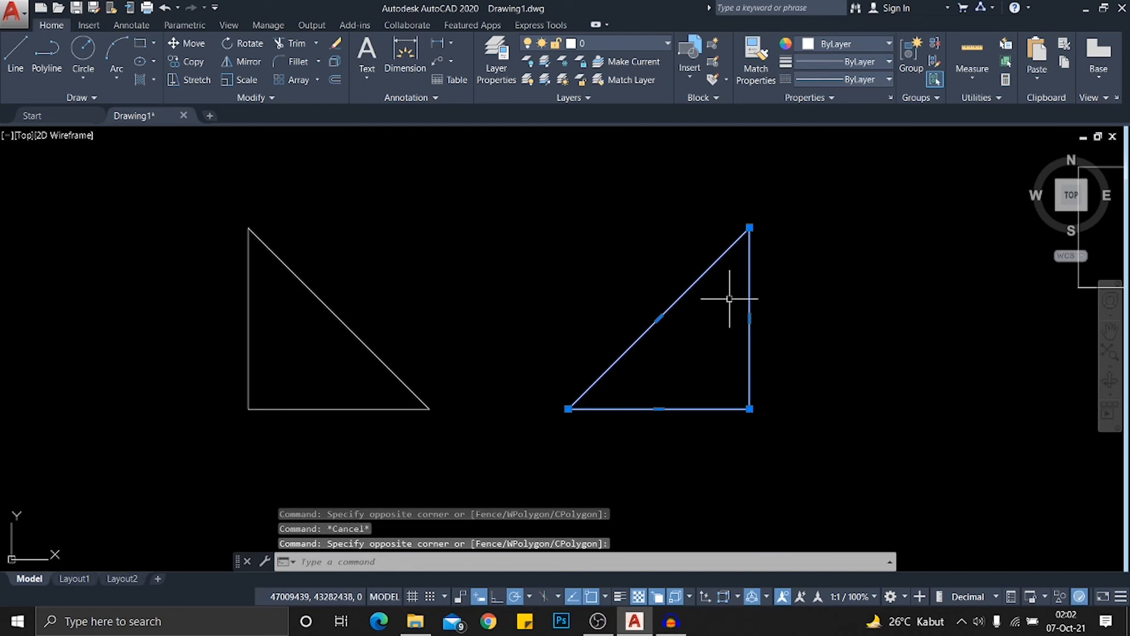
middle_click_drag(729, 298, 674, 318)
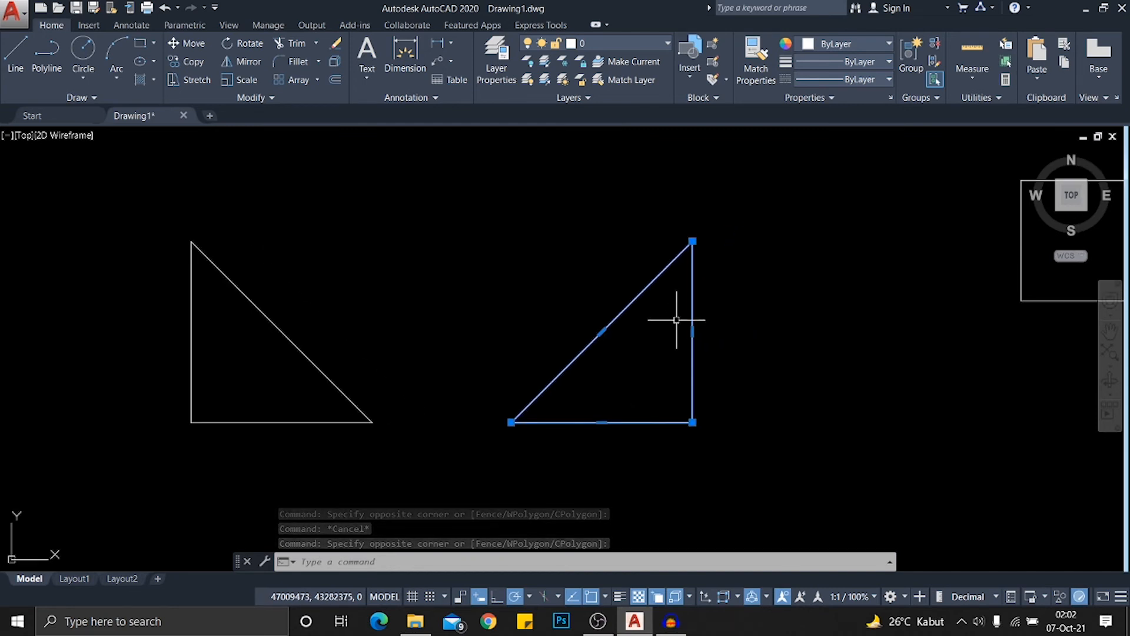
key("Escape")
left_click(740, 335)
left_click(668, 340)
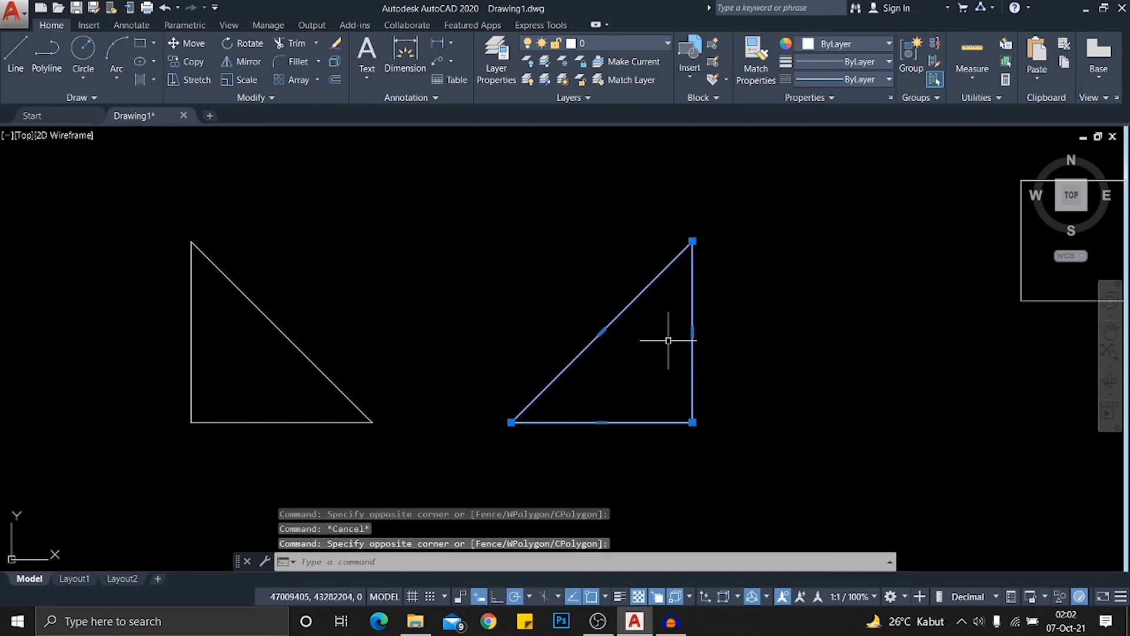
Move only the left-hand triangle's vertical line horizontally away from the other two lines, and undo the move
middle_click_drag(319, 395, 575, 341)
left_click(447, 309)
type("m")
key("Return")
left_click(630, 260)
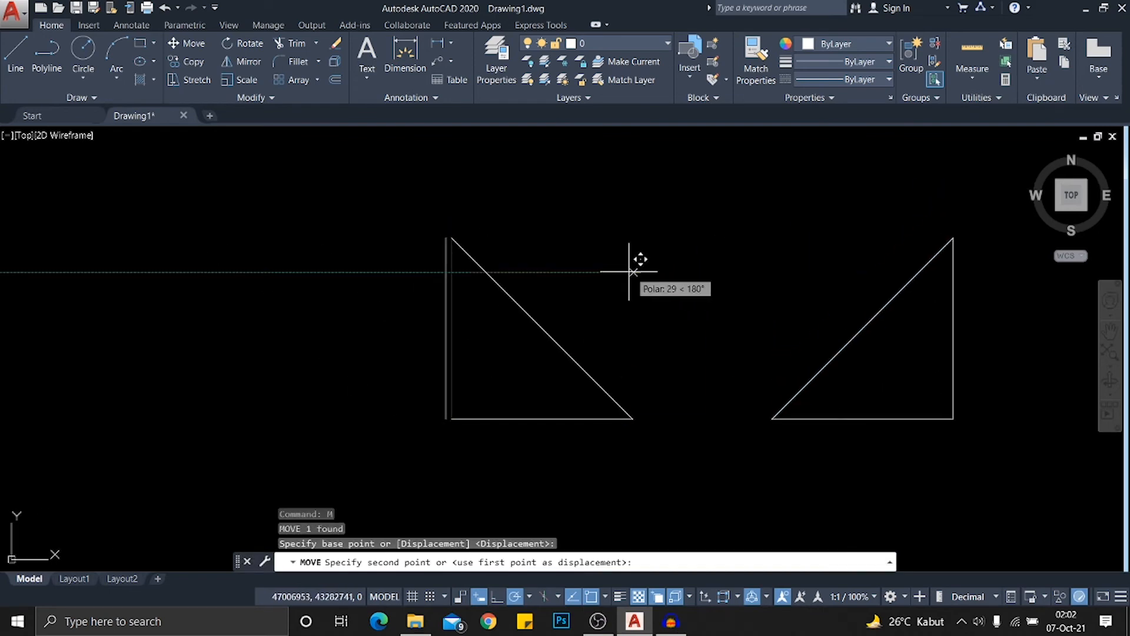
left_click(595, 260)
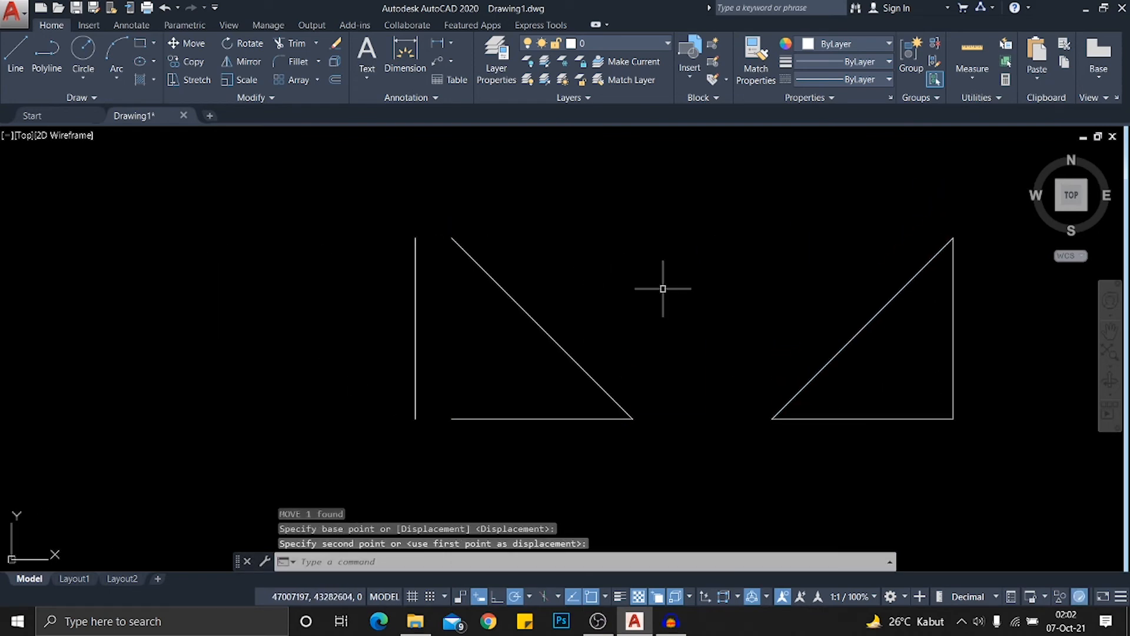
key("ctrl+z")
Select the joined right-hand triangle once more with a crossing window, examine it as a single polyline, and clear the selection
middle_click_drag(673, 288, 512, 291)
left_click(910, 337)
left_click(715, 310)
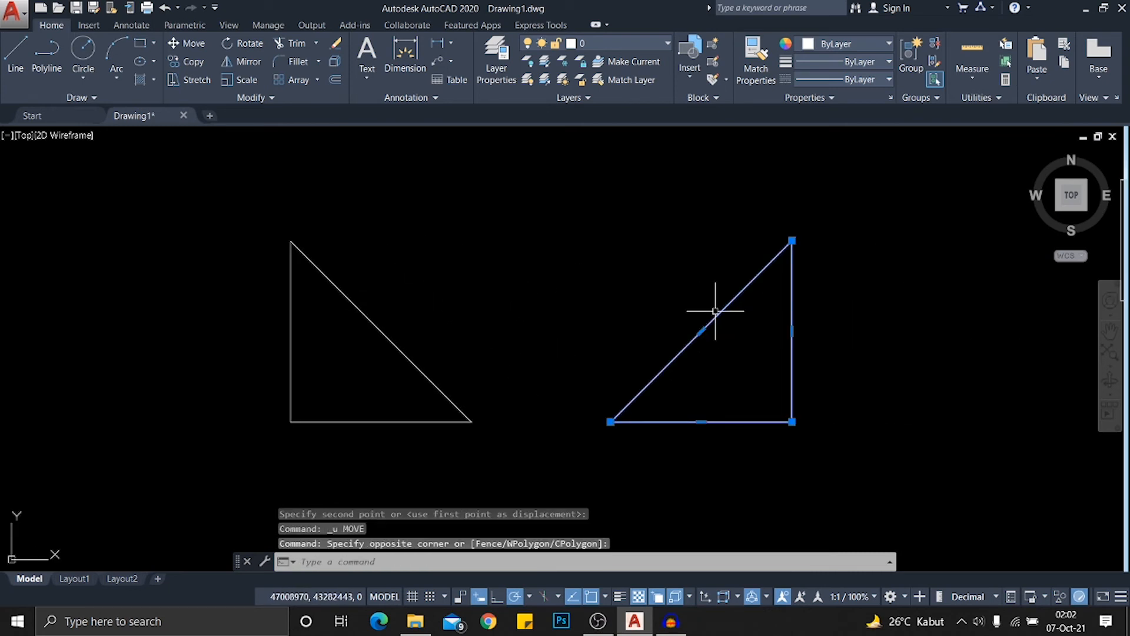
middle_click_drag(722, 311, 662, 322)
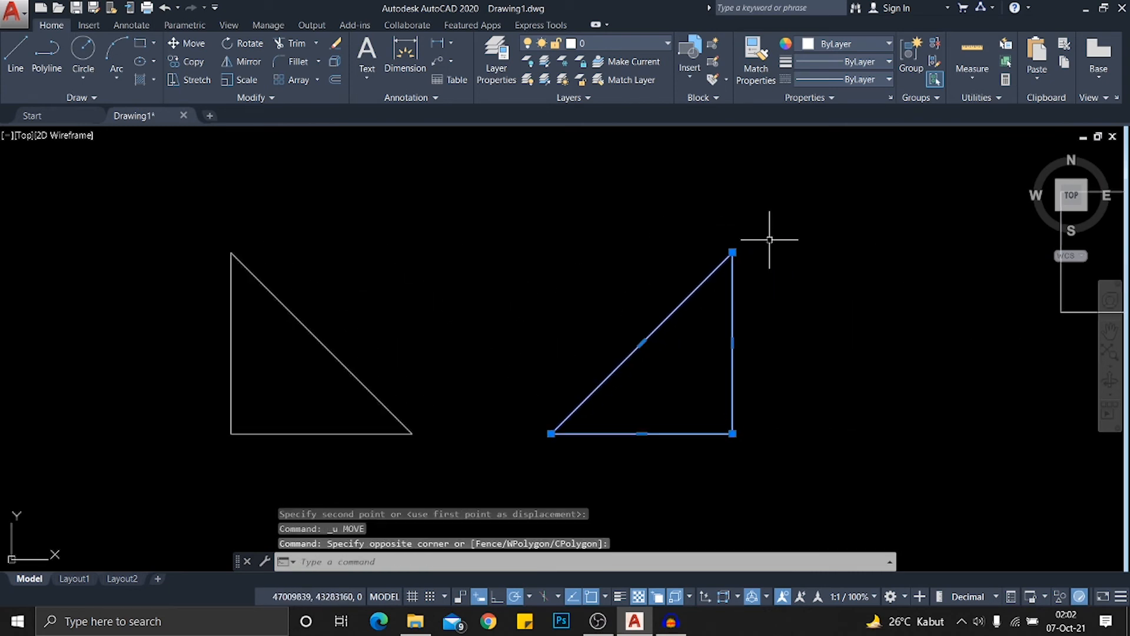
scroll(762, 277, "up", 2)
scroll(763, 277, "down", 4)
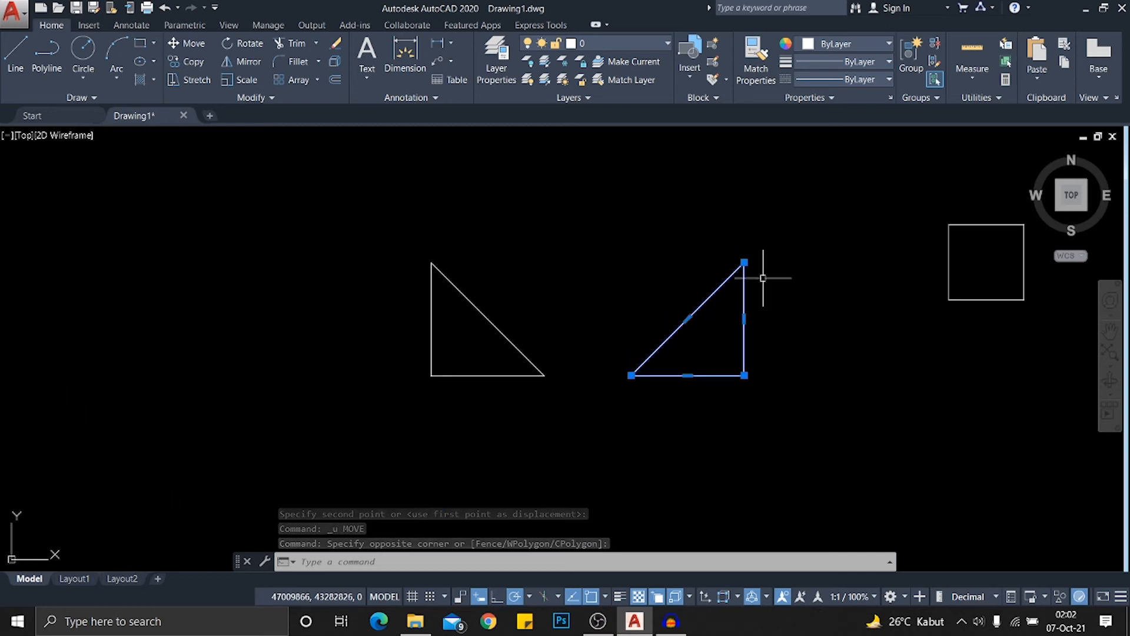
key("Escape")
Select the joined right-hand triangle and explode it into separate lines
left_click(744, 347)
left_click(714, 338)
left_click(710, 282)
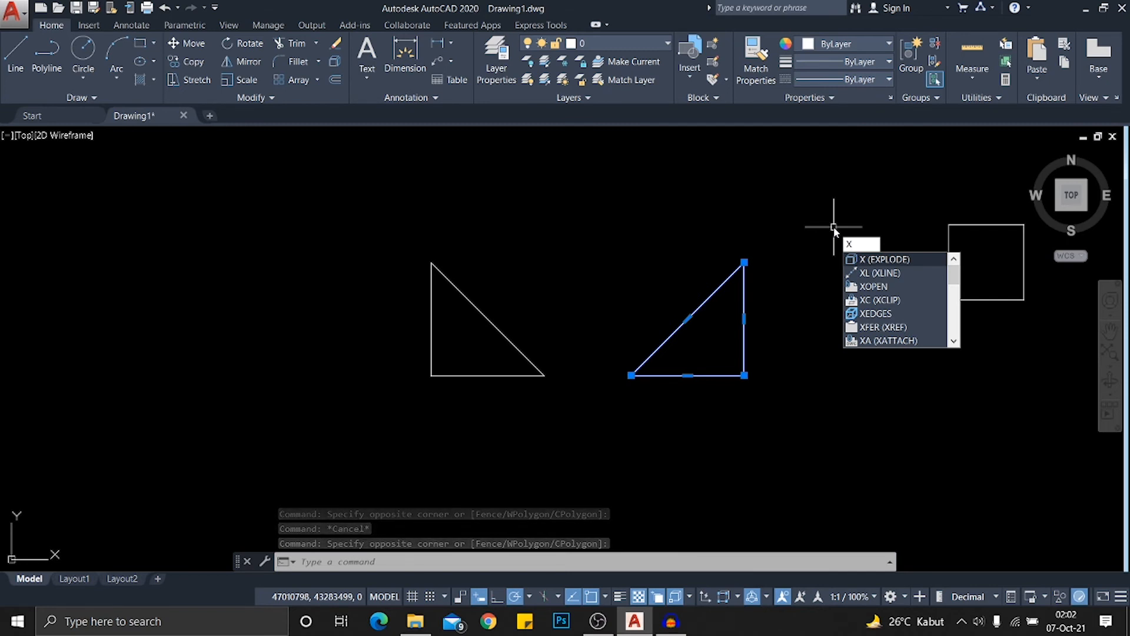
key("Return")
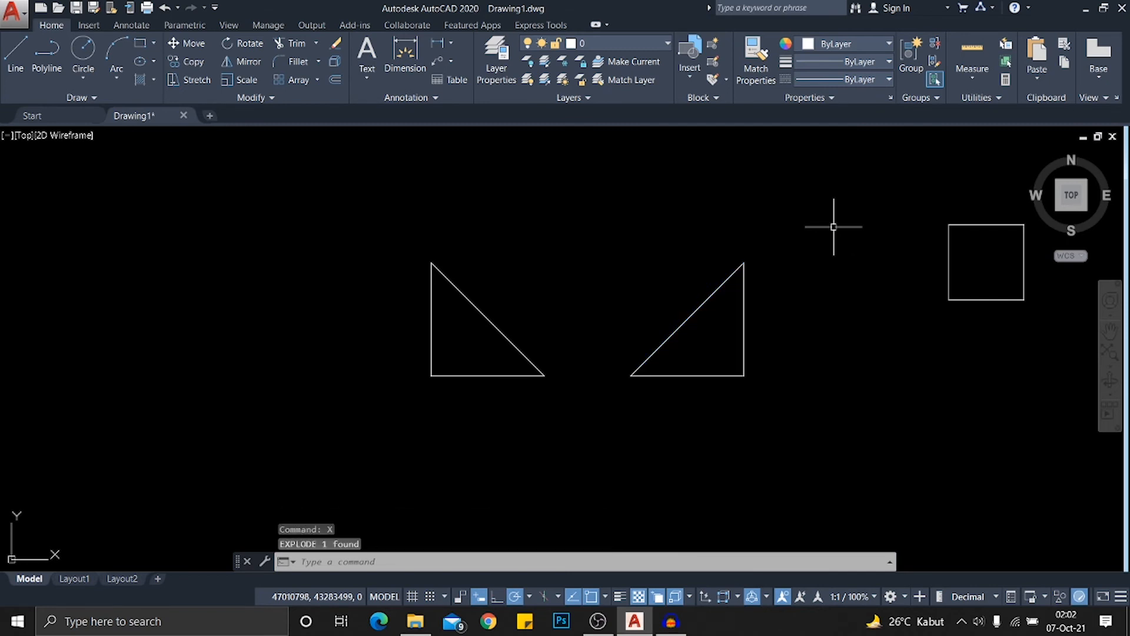
Check the exploded triangle by selecting its vertical edge and its bottom edge individually with crossing windows
scroll(749, 320, "up", 4)
left_click(794, 316)
left_click(694, 295)
scroll(694, 294, "down", 6)
left_click(686, 378)
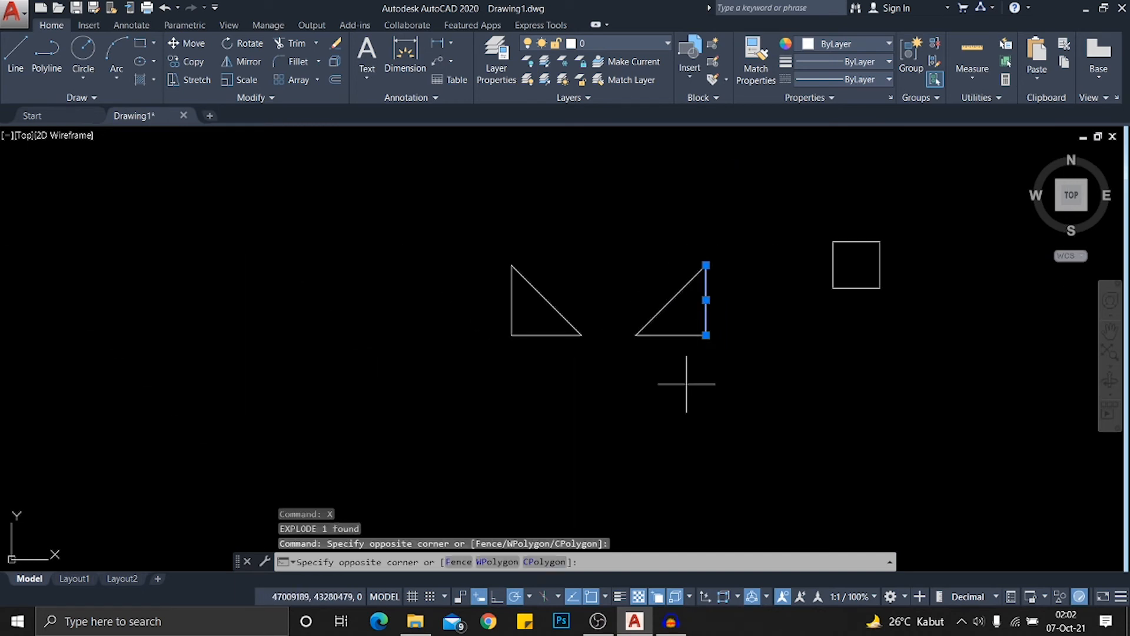
left_click(660, 324)
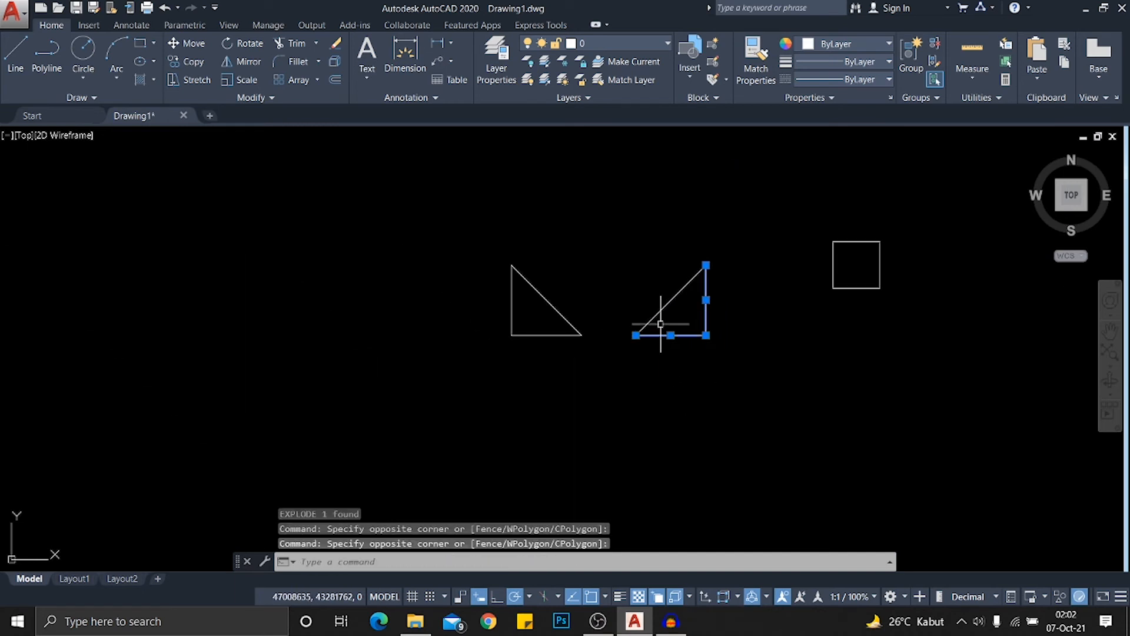
scroll(701, 320, "up", 4)
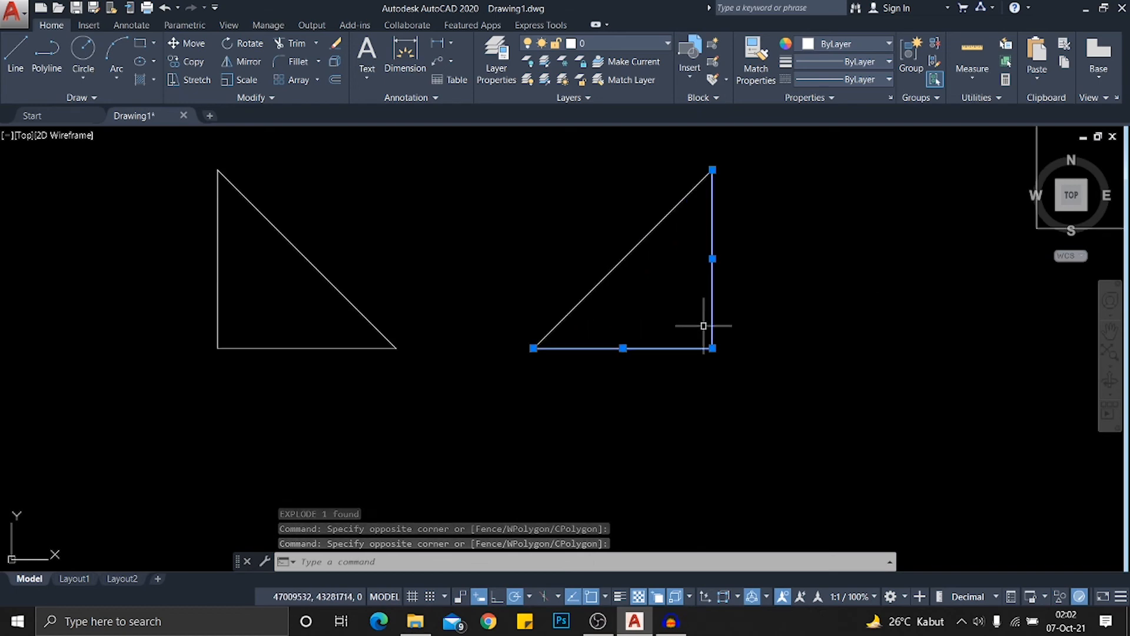
middle_click_drag(703, 390, 740, 465)
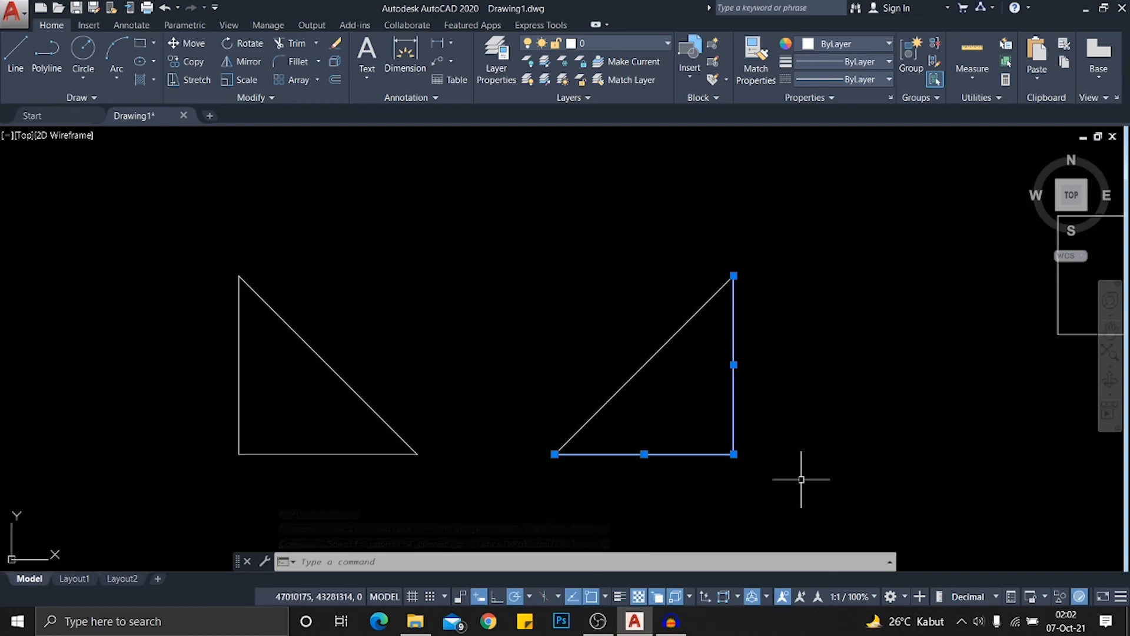
Add the sloping edge to the selection with a large crossing window over the right-hand triangle, and clear the selection
left_click(802, 475)
left_click(540, 295)
scroll(539, 295, "down", 4)
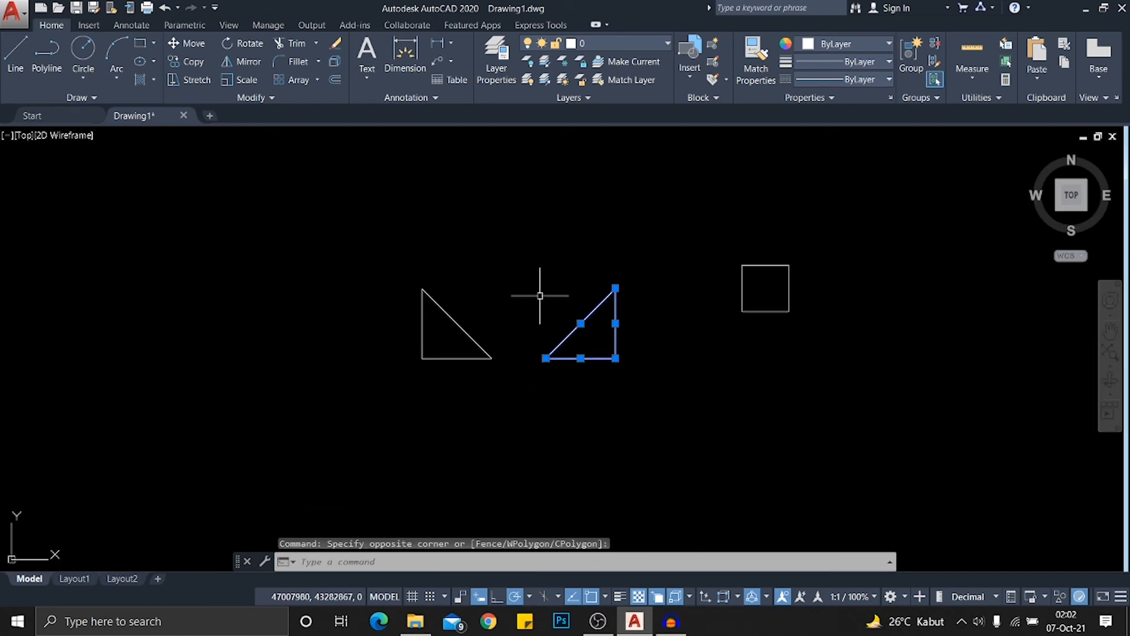
middle_click_drag(539, 295, 583, 349)
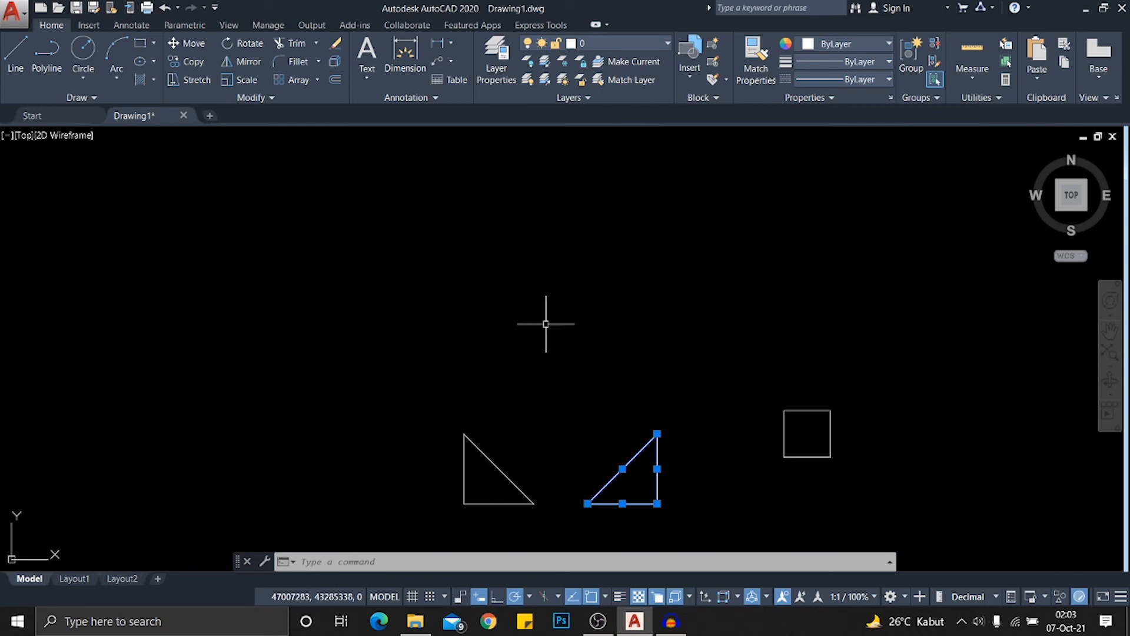
middle_click_drag(570, 300, 560, 411)
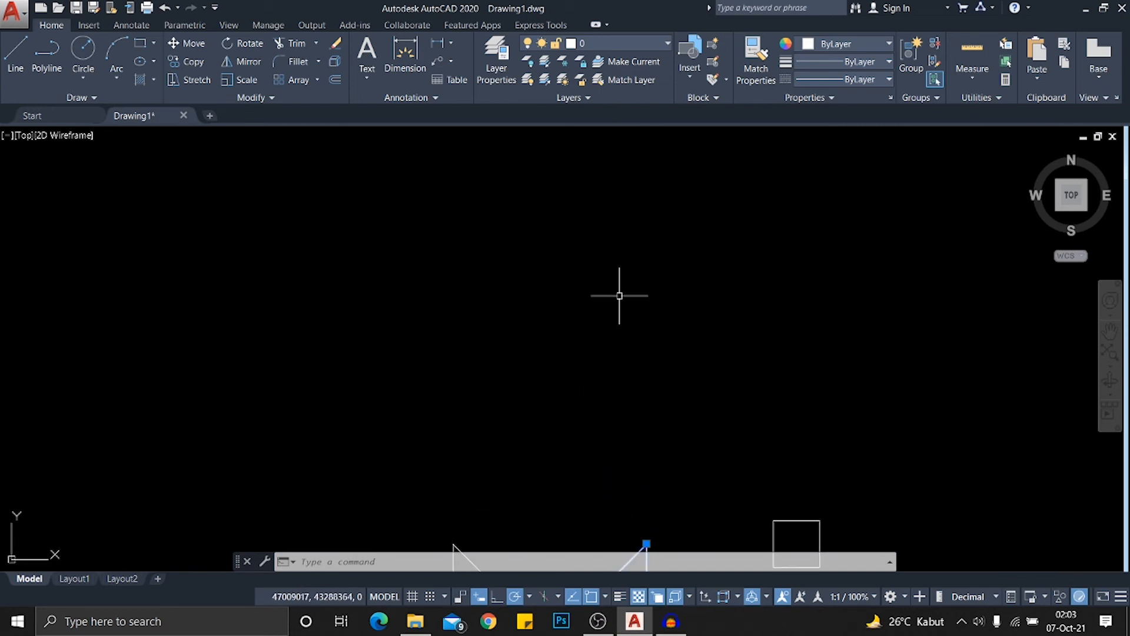
scroll(619, 295, "down", 6)
scroll(619, 295, "up", 4)
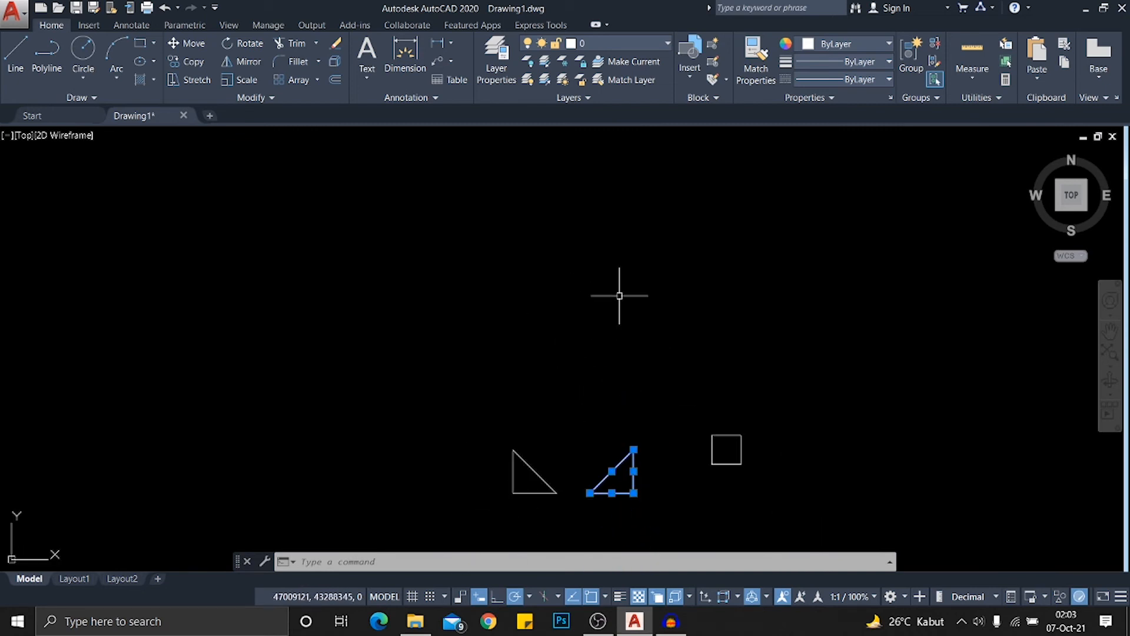
key("Escape")
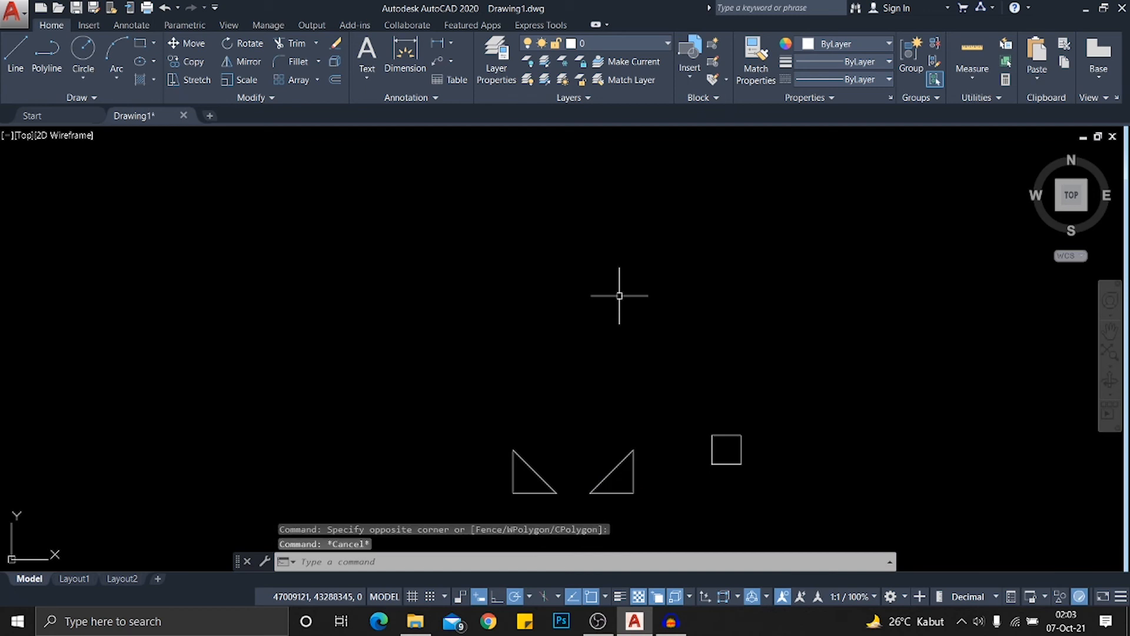
Draw a vertical line in the empty area above the triangles and end the Line command
middle_click_drag(619, 295, 634, 347)
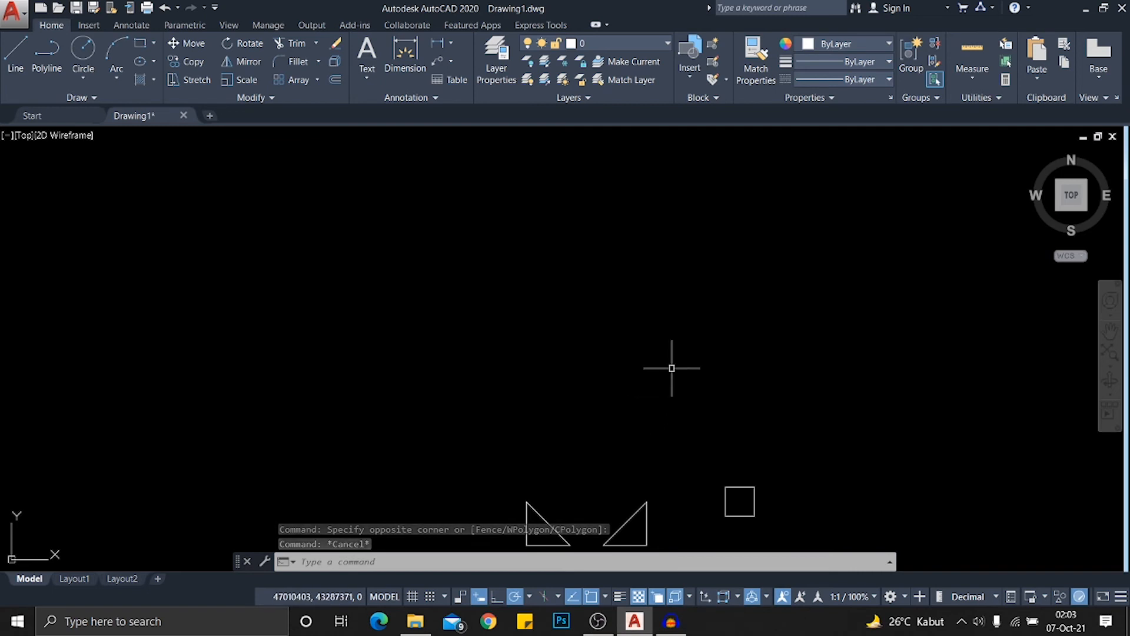
type("l")
key("Return")
left_click(655, 267)
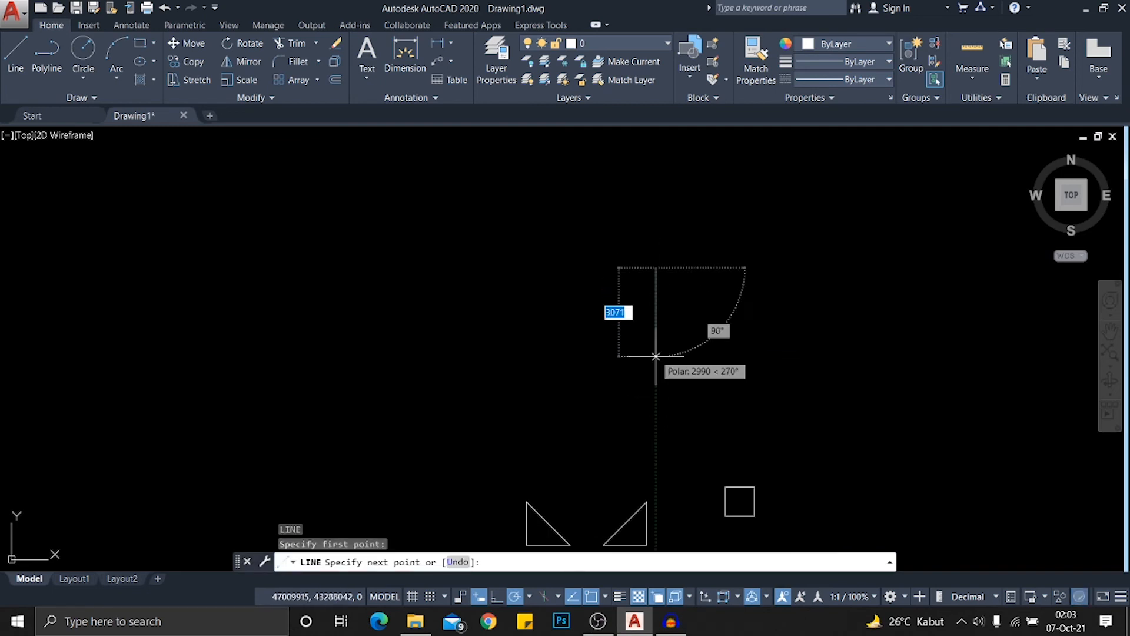
left_click(655, 392)
middle_click_drag(698, 299, 700, 369)
key("Return")
key("Escape")
Draw a second, longer vertical line just to the right of the first, ending level with its lower end
key("Return")
left_click(679, 299)
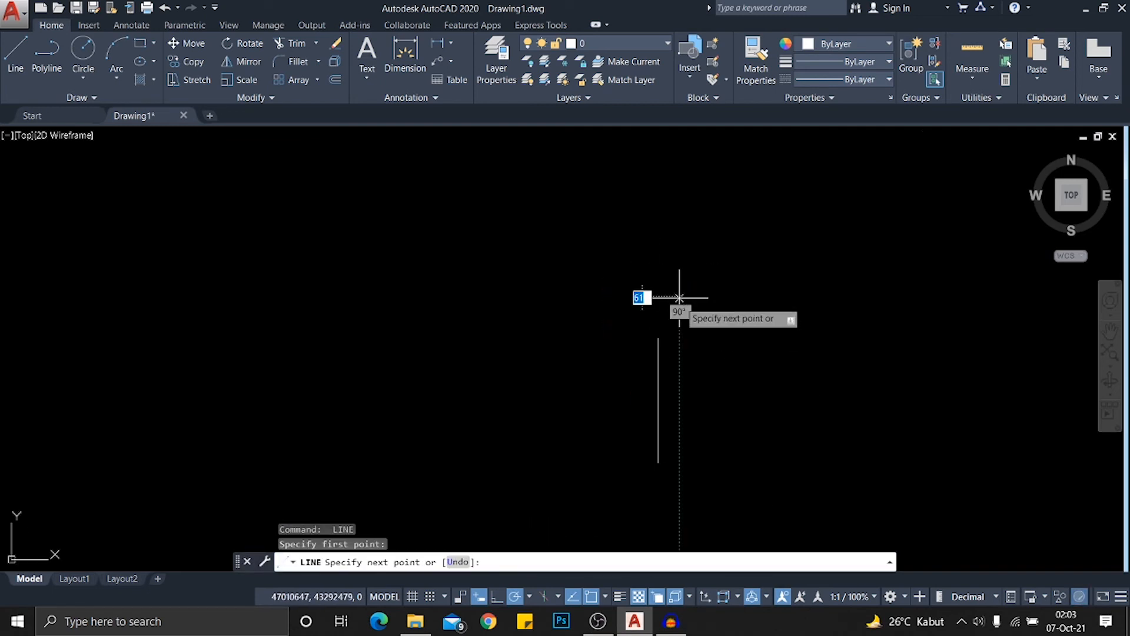
left_click(679, 461)
key("Return")
Draw a third vertical line to the right of the other two with a wider gap, and end the Line command
left_click(718, 324)
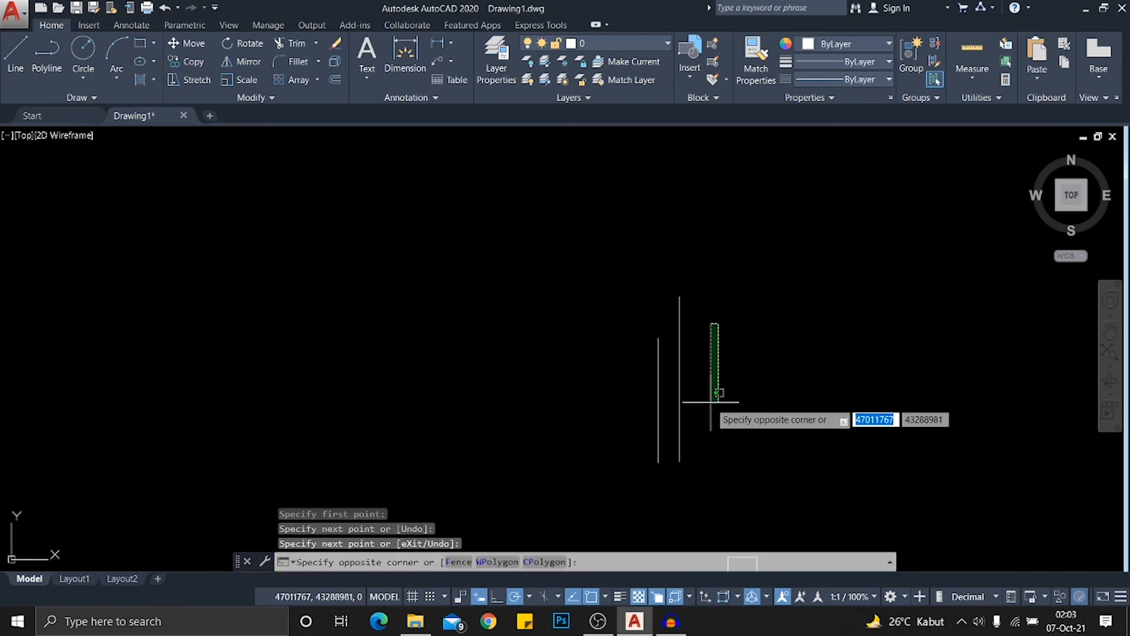
left_click(710, 402)
type("l")
key("Return")
left_click(740, 304)
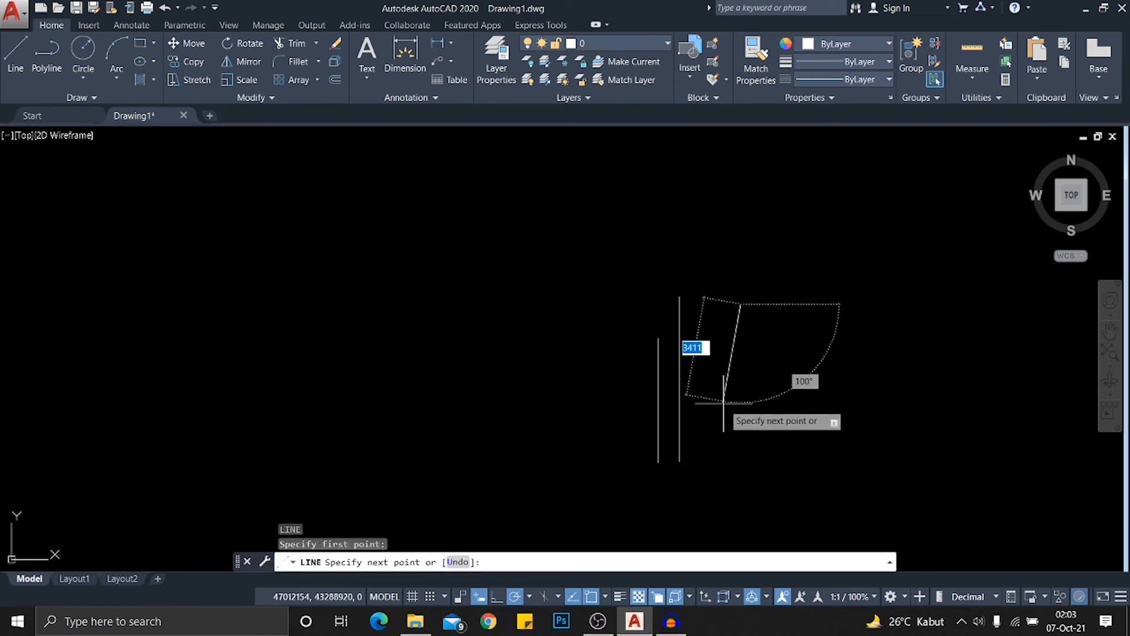
left_click(740, 441)
key("Escape")
Copy the longer second vertical line, placing the first copy between it and the third line
left_click(686, 421)
left_click(676, 402)
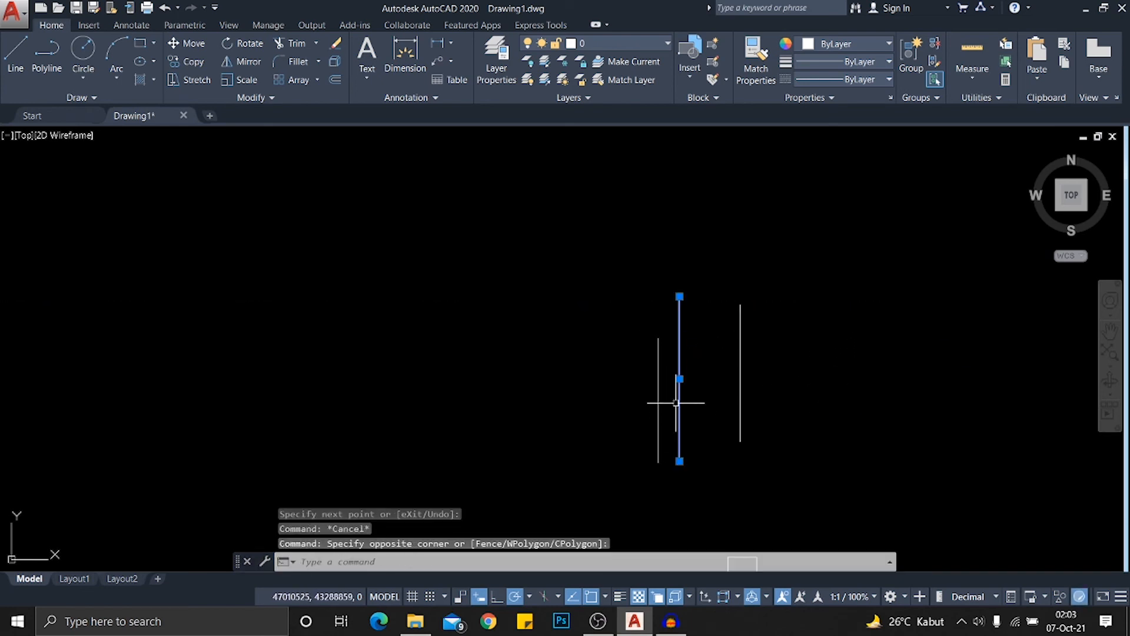
key("Return")
scroll(694, 421, "up", 2)
left_click(704, 436)
left_click(746, 436)
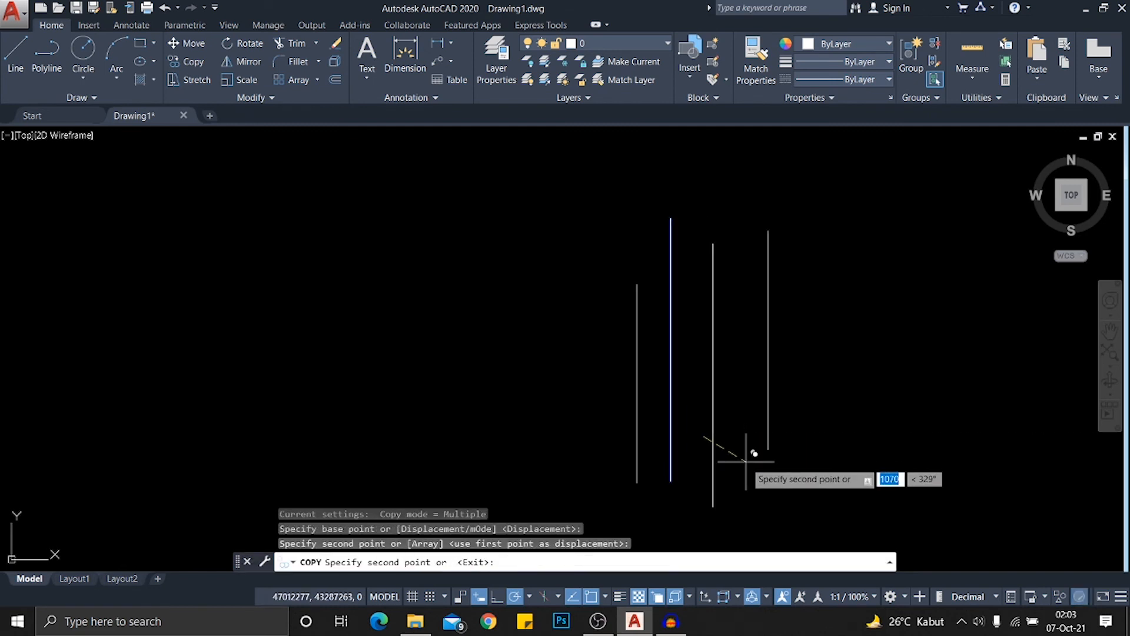
Place four more copies of the line at staggered heights to the left of the first vertical line, and end the Copy command
left_click(621, 444)
left_click(564, 373)
middle_click_drag(558, 424, 625, 373)
left_click(618, 487)
scroll(609, 430, "down", 2)
left_click(536, 466)
key("Escape")
scroll(568, 391, "down", 2)
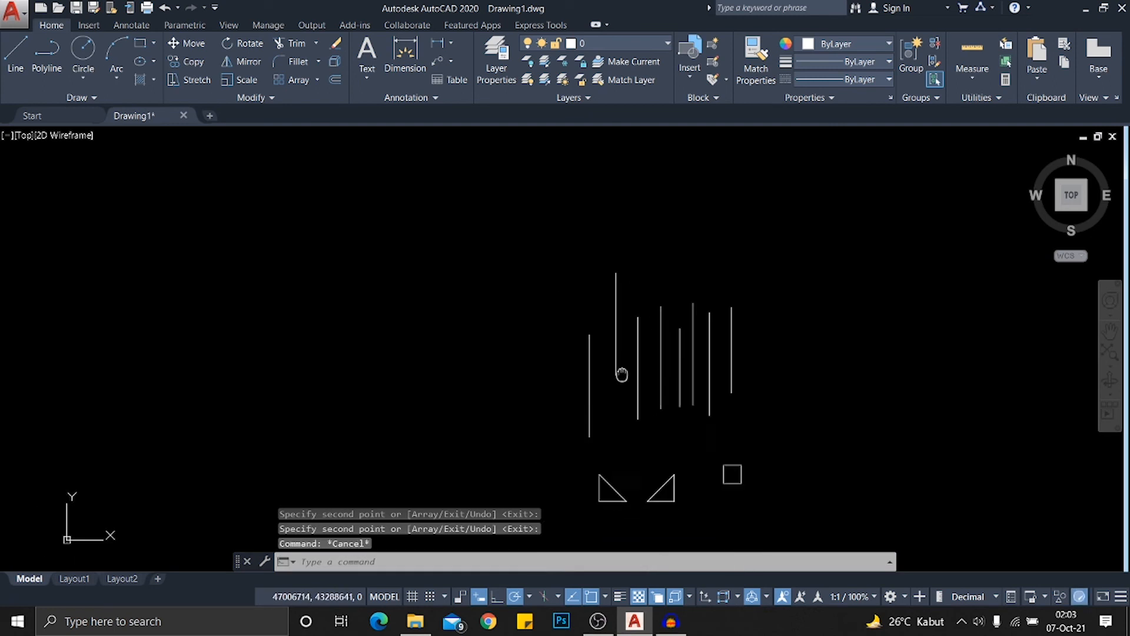
Draw one long horizontal line crossing all the vertical lines and extending past them on both sides, and end the Line command
scroll(768, 353, "up", 2)
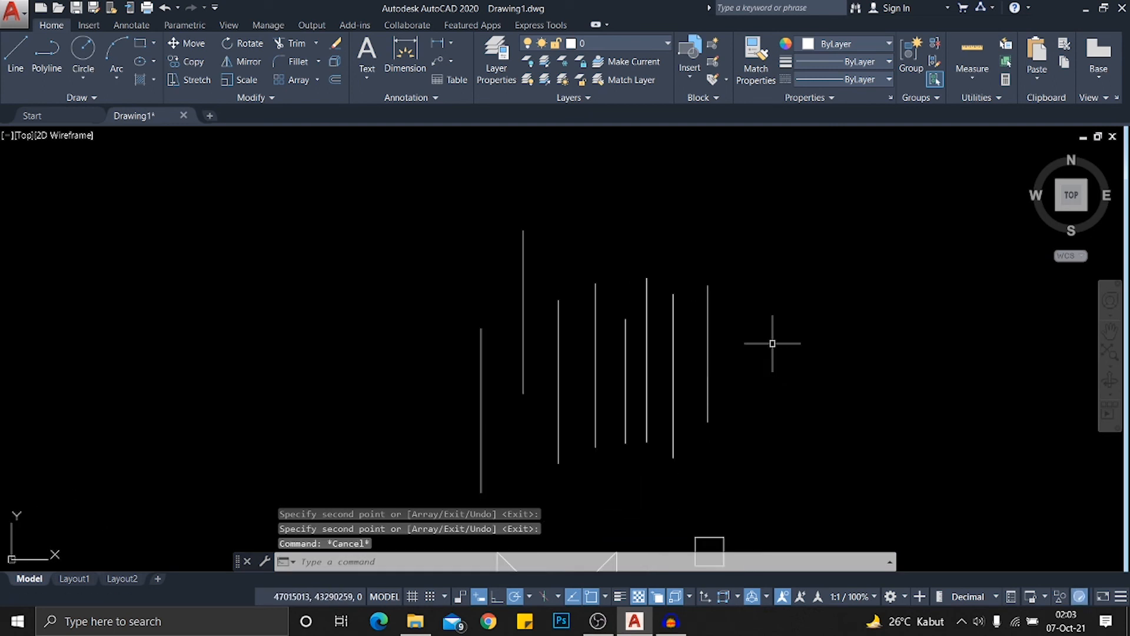
middle_click_drag(715, 352, 771, 355)
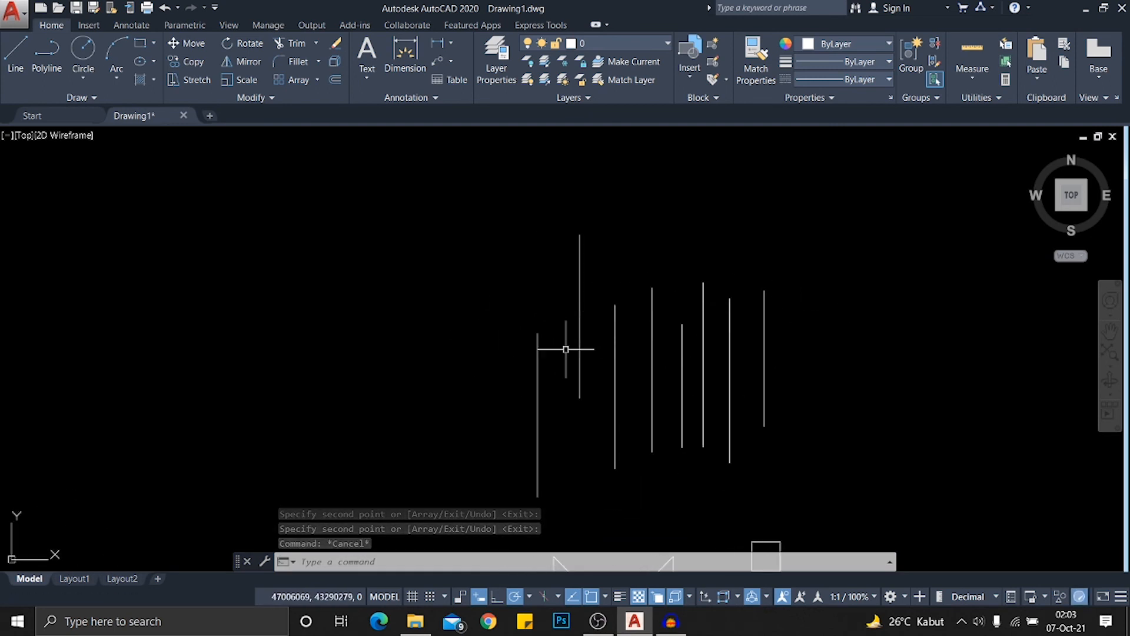
scroll(765, 354, "up", 2)
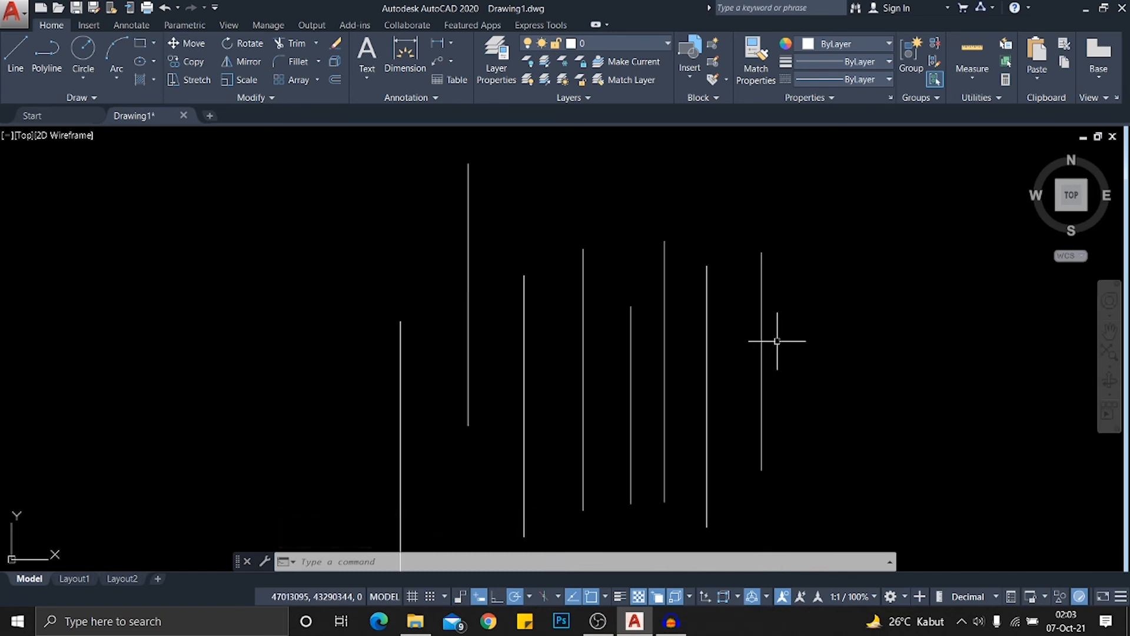
middle_click_drag(790, 301, 826, 302)
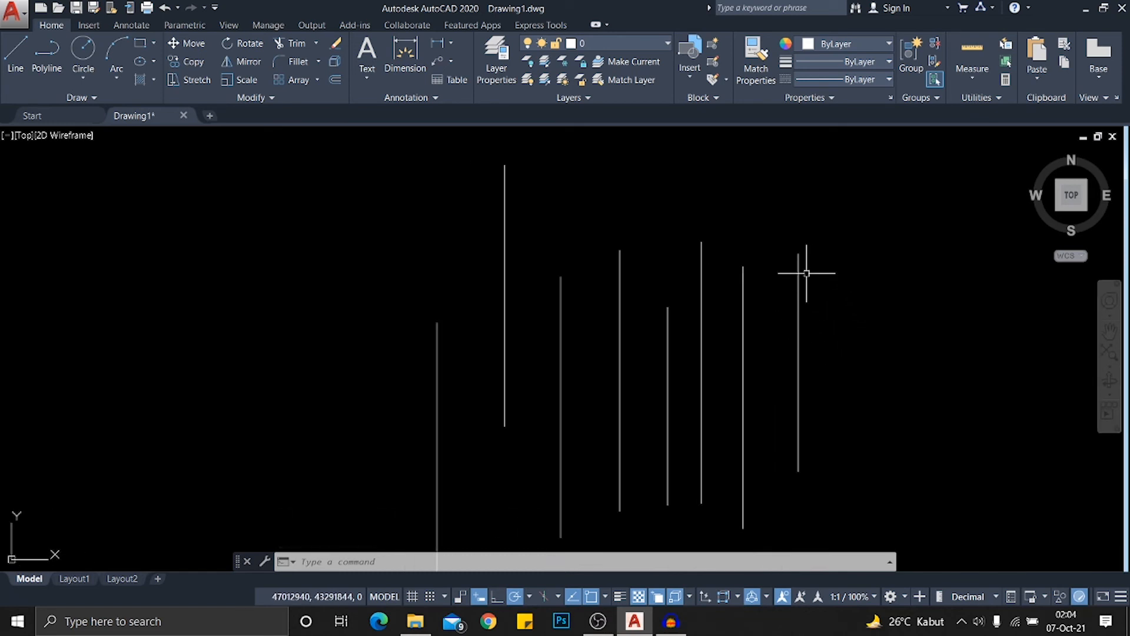
scroll(806, 272, "down", 2)
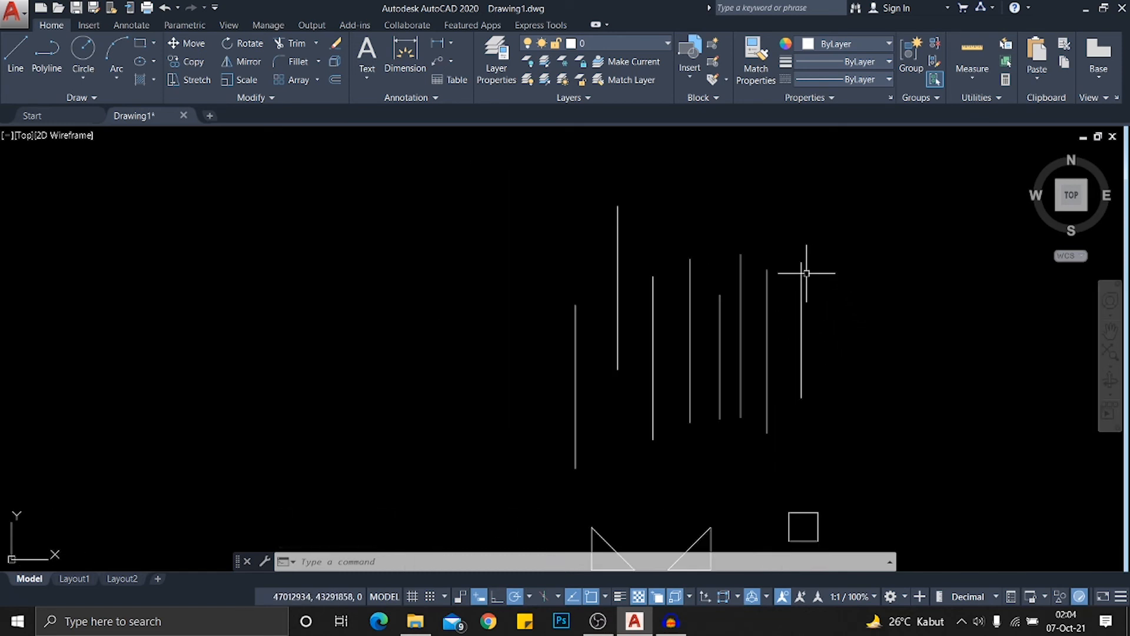
middle_click_drag(807, 275, 816, 285)
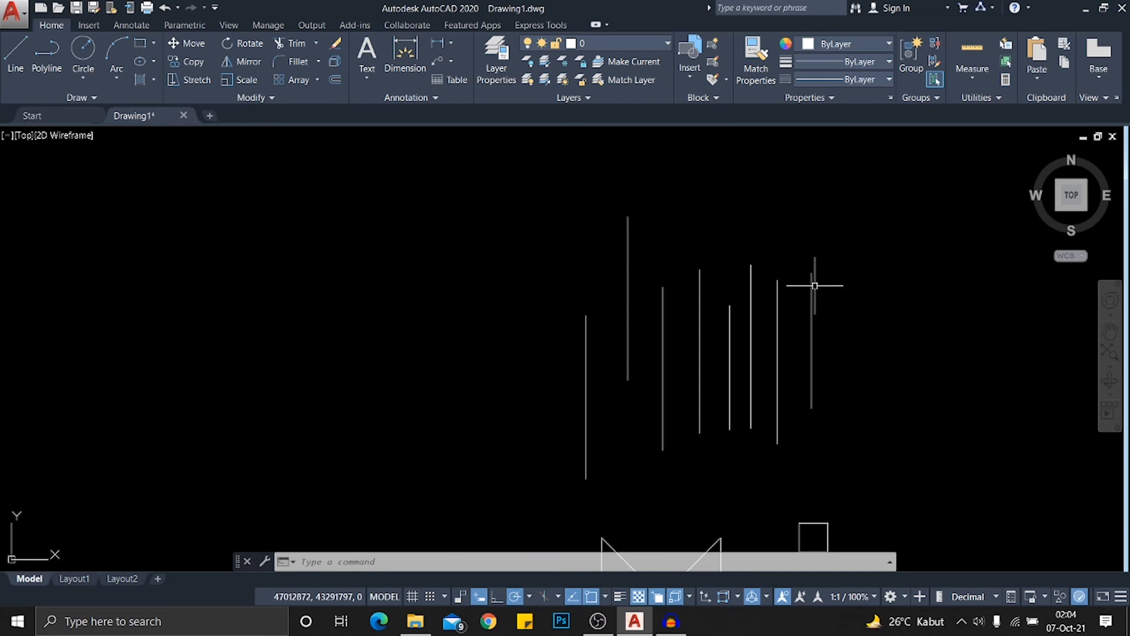
key("l")
key("Return")
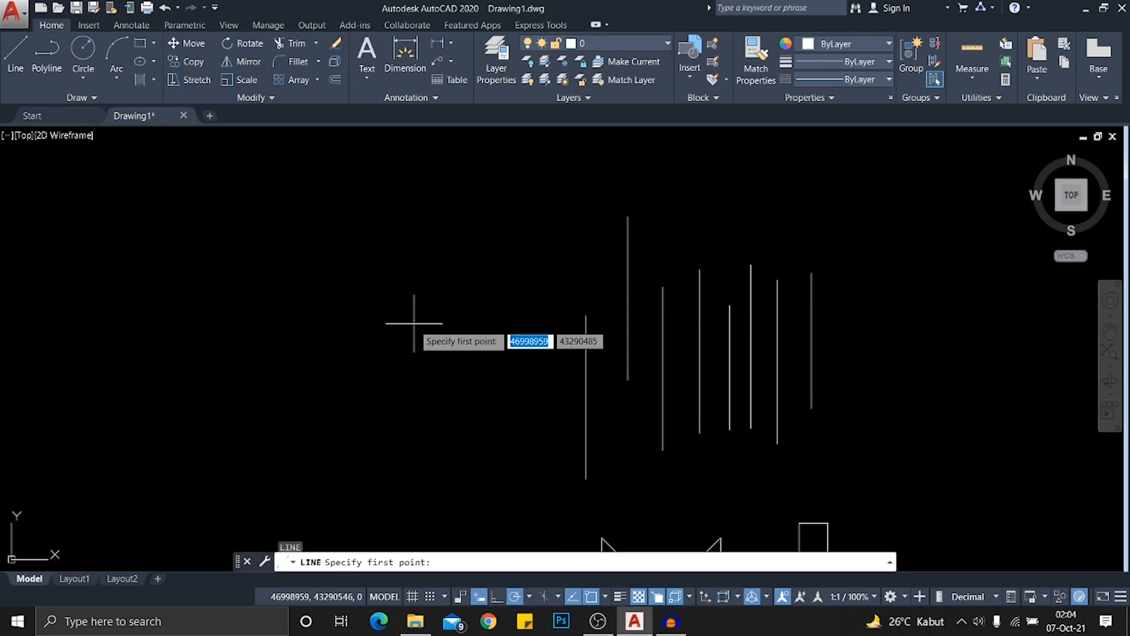
left_click(444, 343)
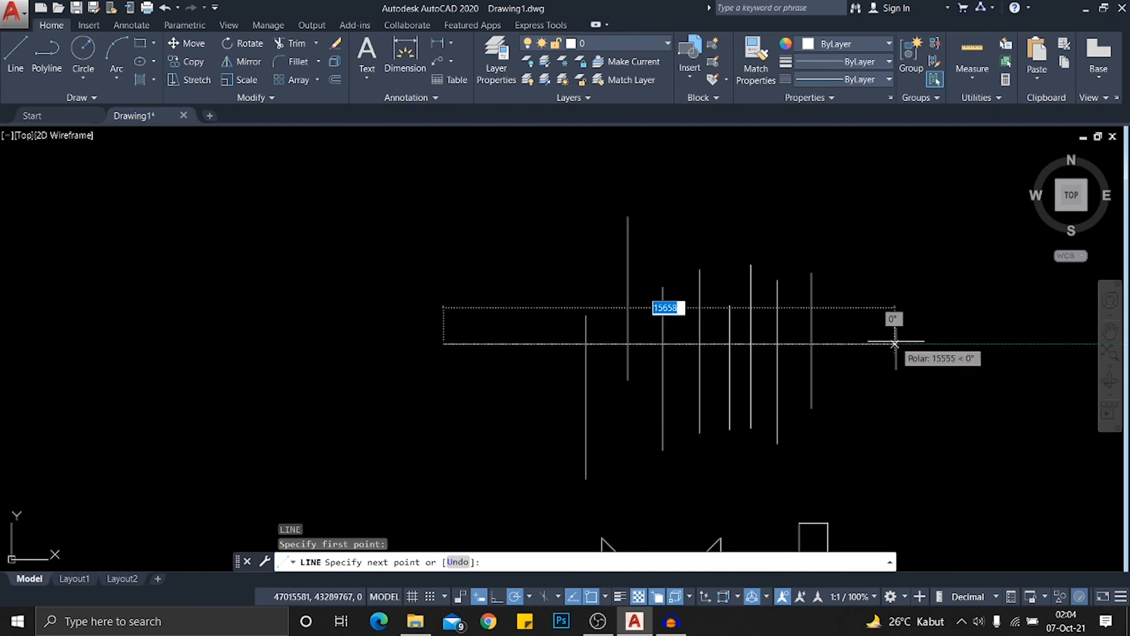
left_click(936, 334)
key("Escape")
Move the horizontal line straight up by about 861
left_click(851, 329)
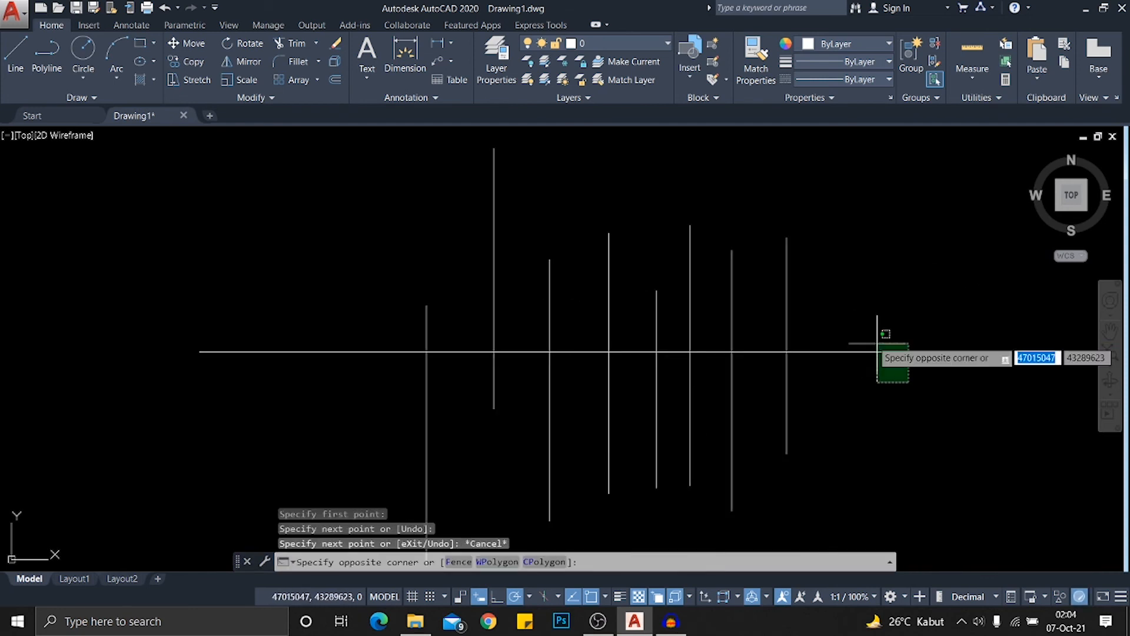
left_click(874, 347)
scroll(873, 347, "up", 2)
key("m")
key("Return")
left_click(903, 318)
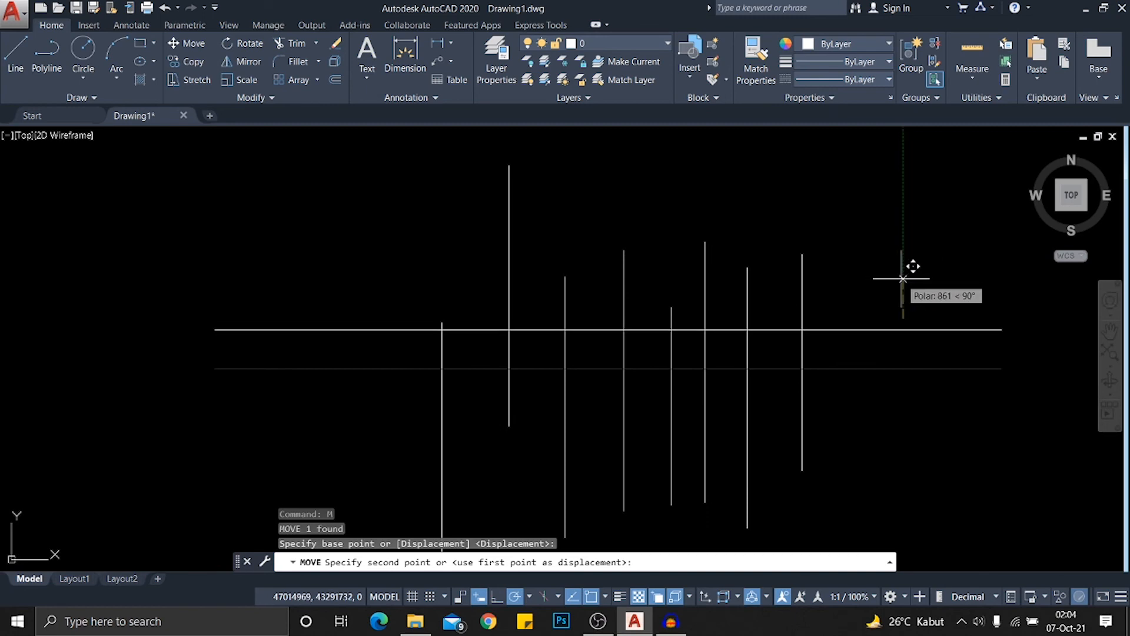
left_click(902, 278)
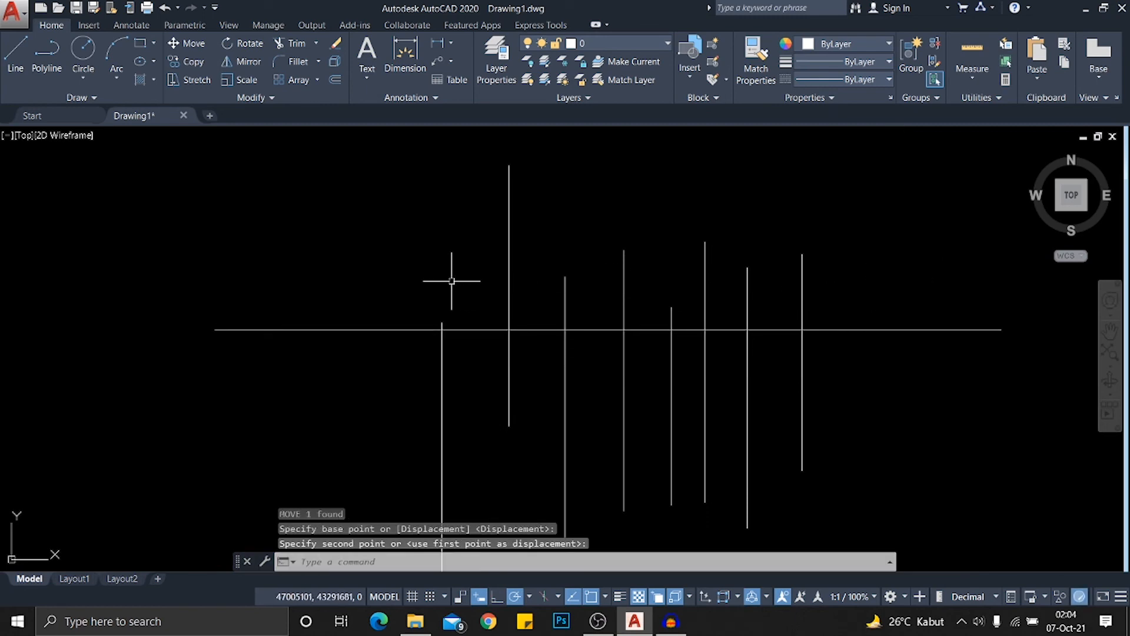
Shorten the leftmost vertical line by stretching its upper end grip down to the horizontal line, and clear the selection
left_click(466, 359)
left_click(396, 360)
scroll(459, 318, "up", 5)
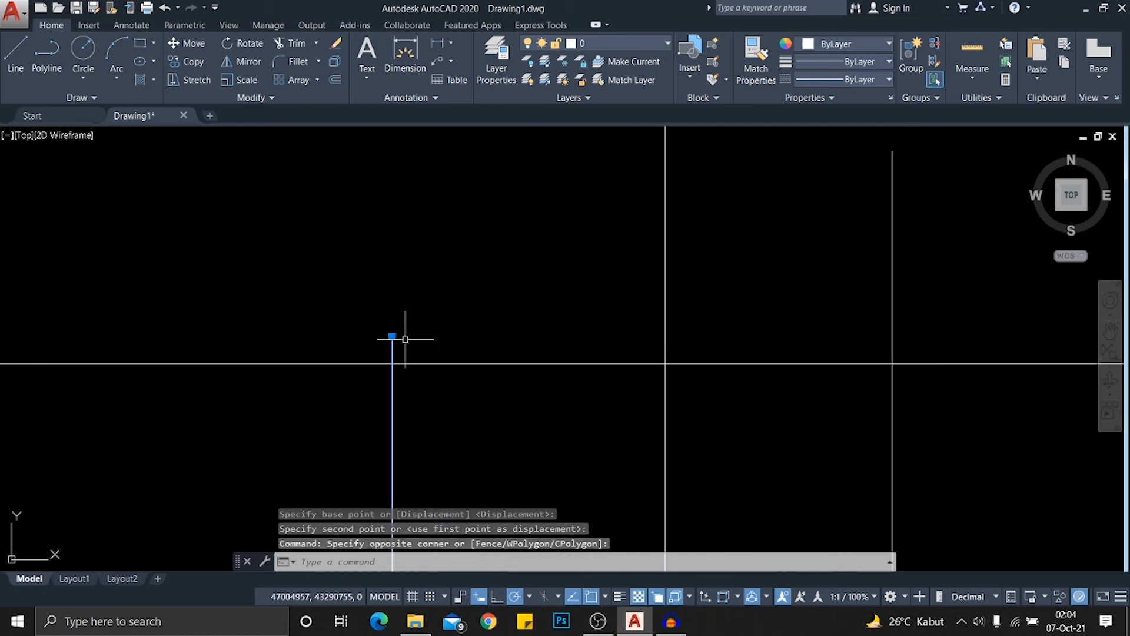
left_click(395, 336)
left_click(405, 338)
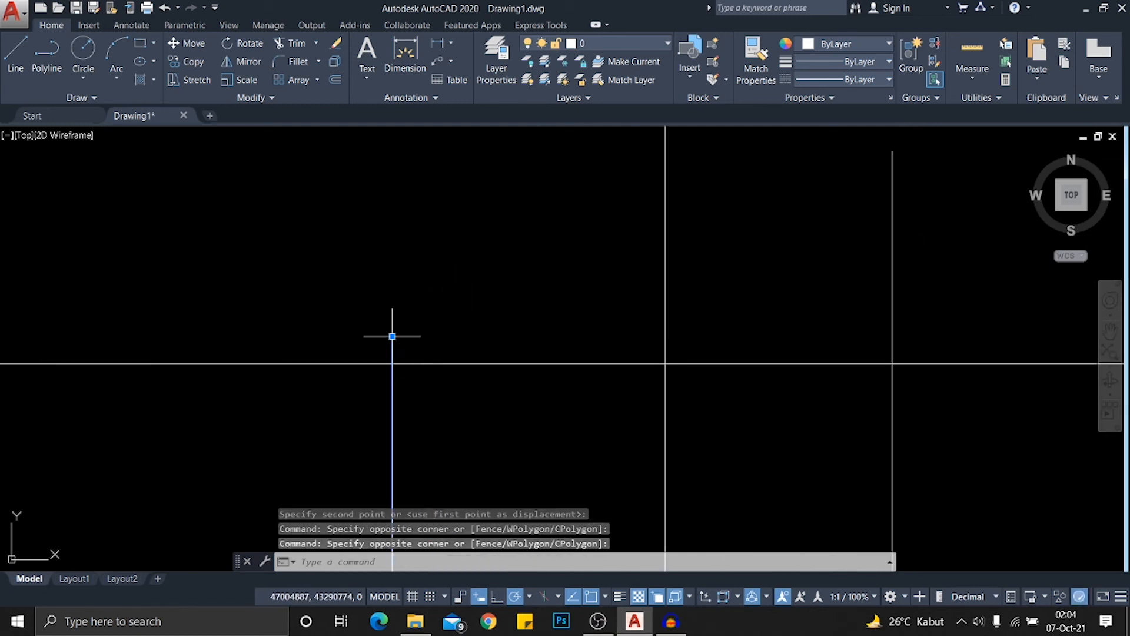
left_click(392, 336)
left_click(392, 363)
scroll(574, 247, "down", 6)
middle_click_drag(575, 254, 565, 327)
key("Escape")
Stretch the upper end grip of the second vertical line from the left down to the horizontal line, and clear the selection
left_click(608, 216)
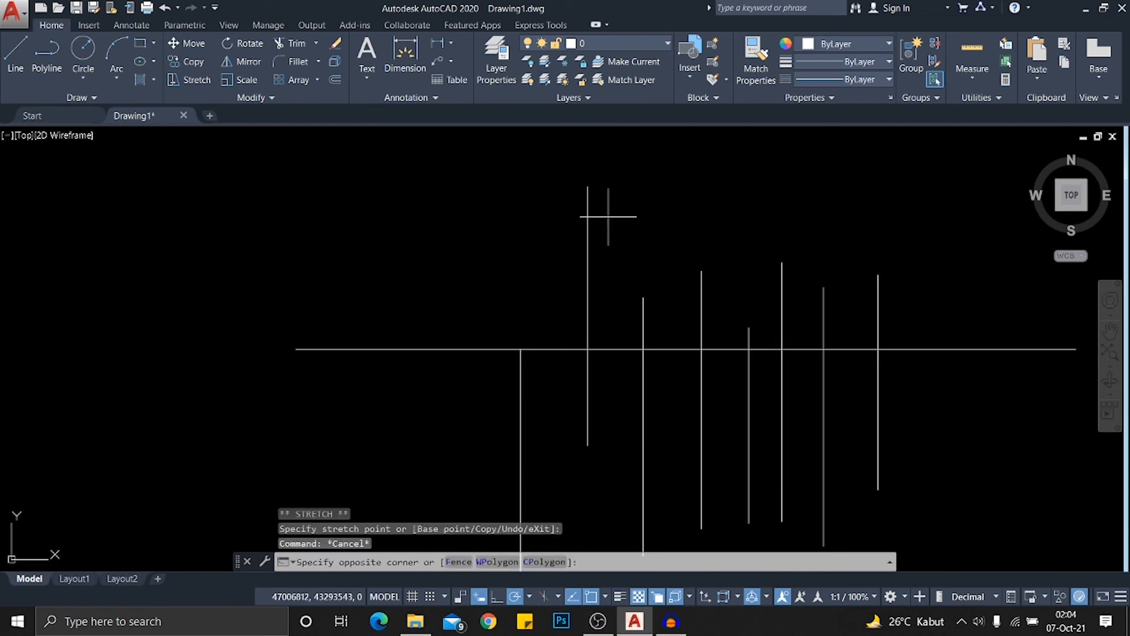
left_click(543, 214)
left_click(588, 186)
scroll(579, 312, "up", 2)
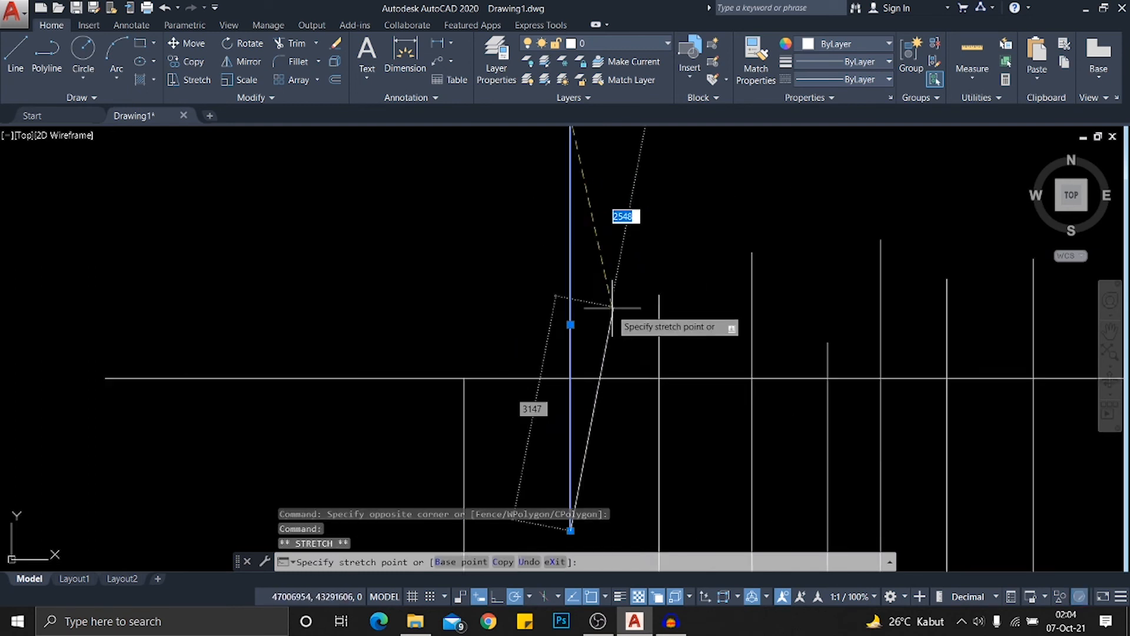
left_click(570, 379)
scroll(615, 259, "down", 4)
key("Escape")
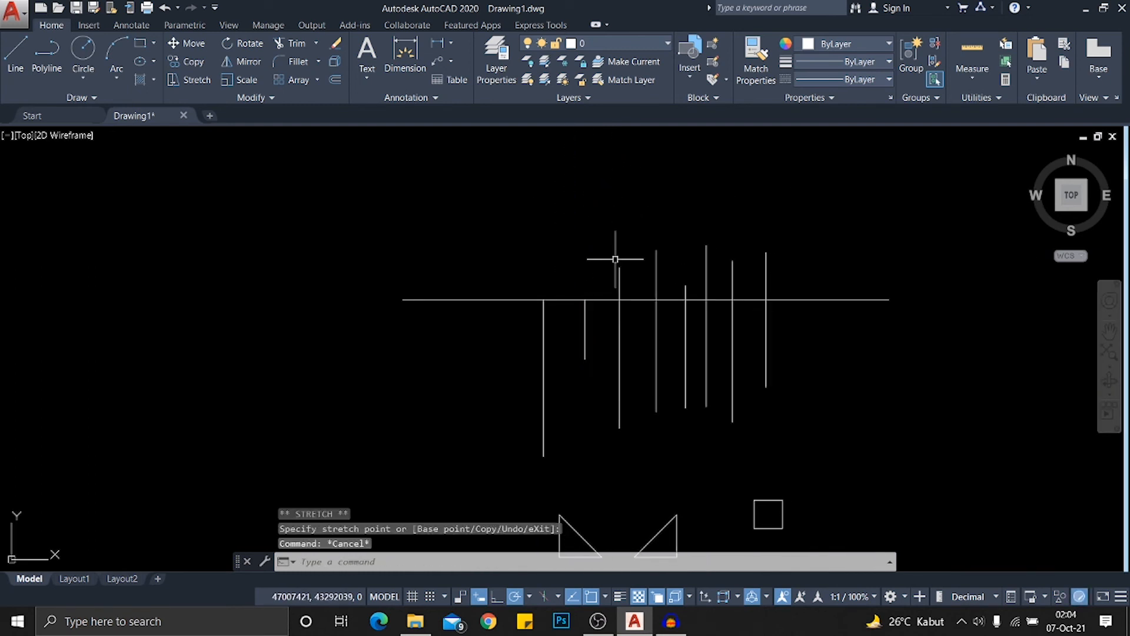
Undo the grip edits on the two leftmost vertical lines
key("ctrl+z")
key("ctrl+z")
key("ctrl+z")
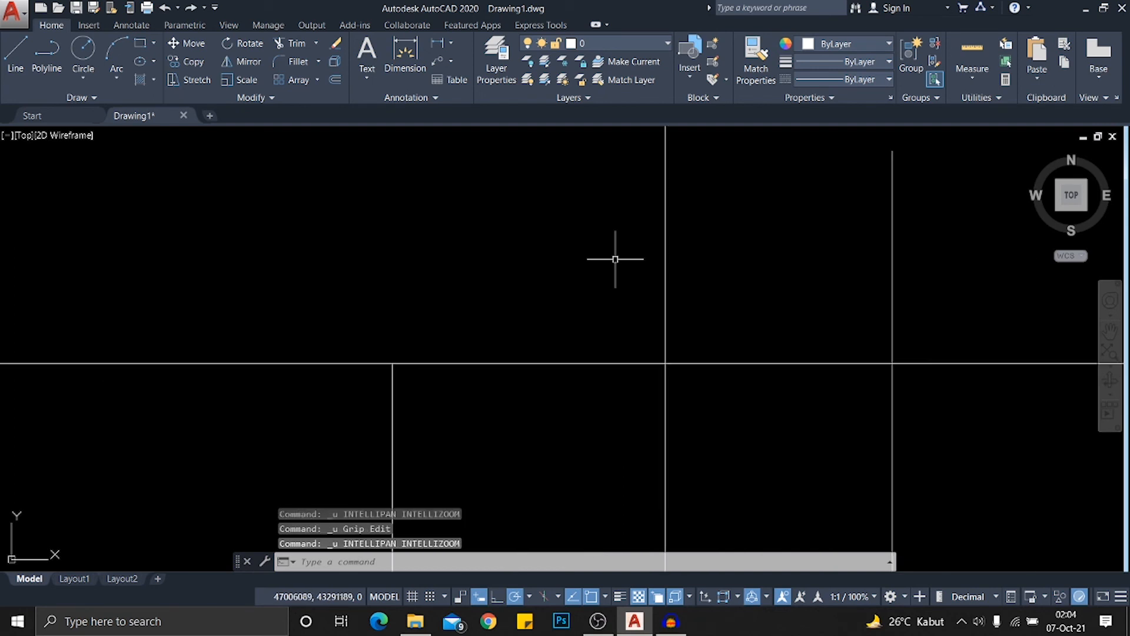
key("ctrl+z")
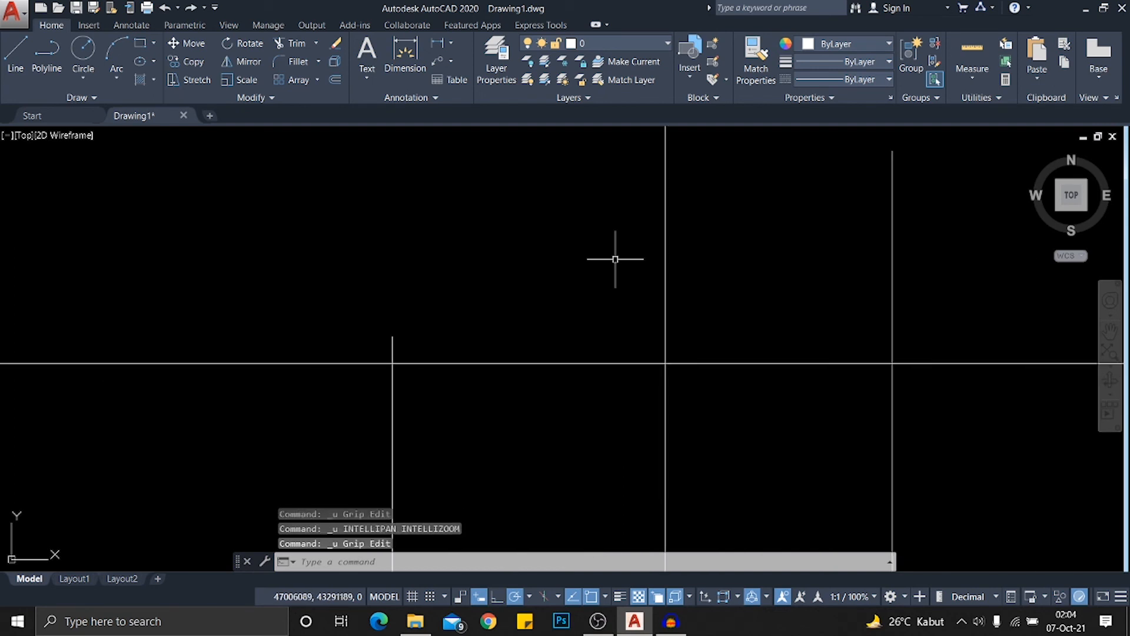
scroll(615, 259, "down", 3)
mouse_move(651, 249)
middle_mouse_down()
mouse_move(600, 300)
mouse_move(561, 310)
middle_mouse_up()
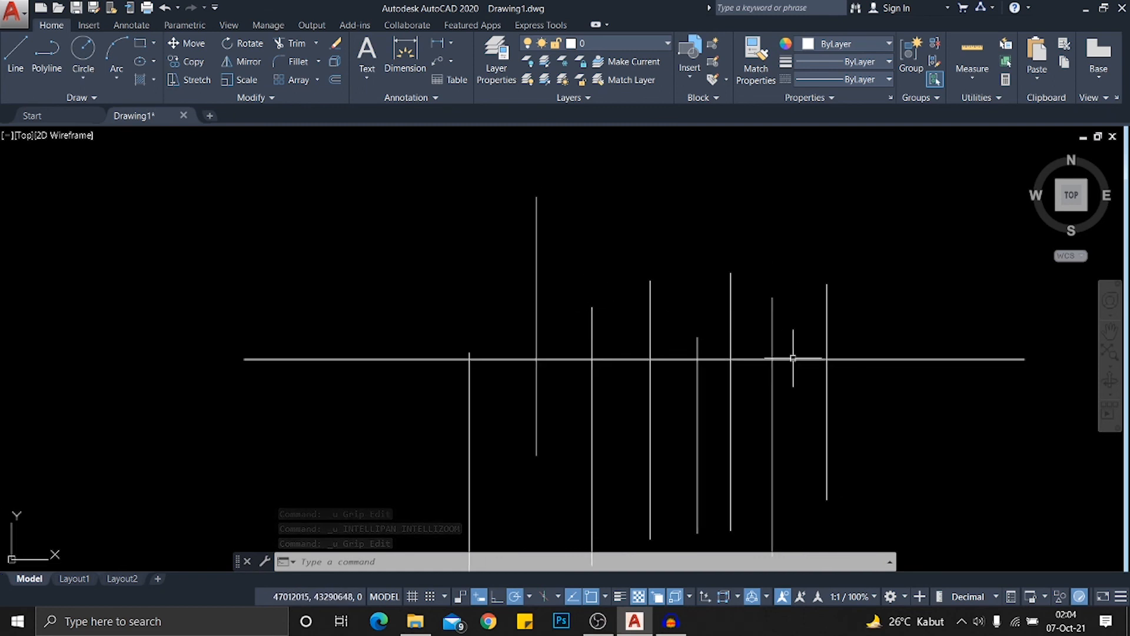
middle_click_drag(807, 361, 744, 374)
left_click(818, 375)
left_click(809, 346)
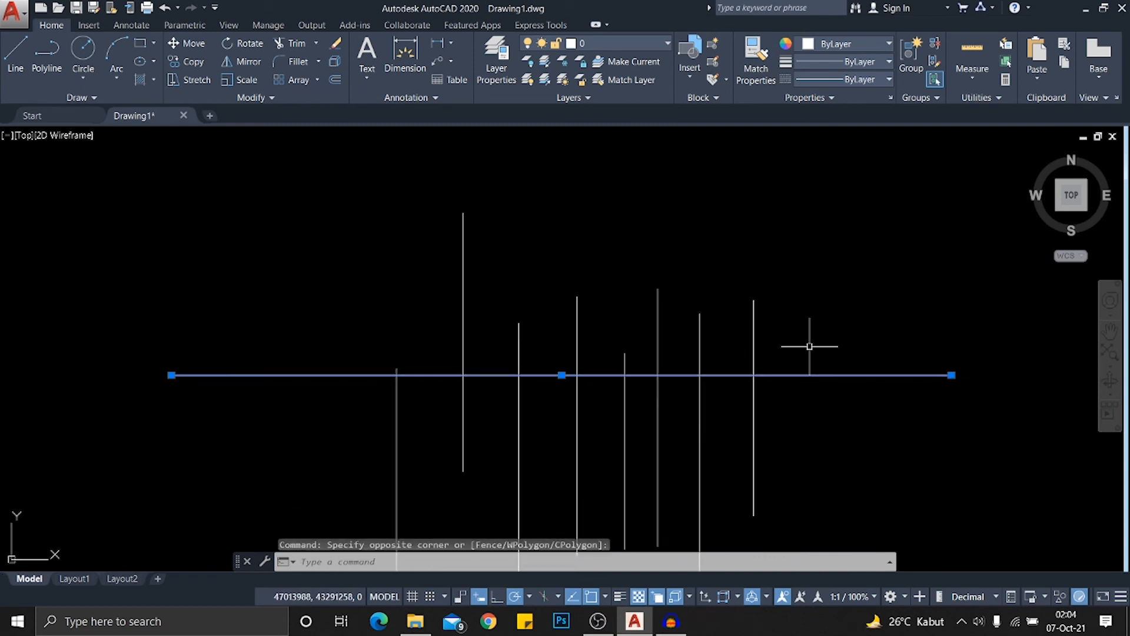
key("Escape")
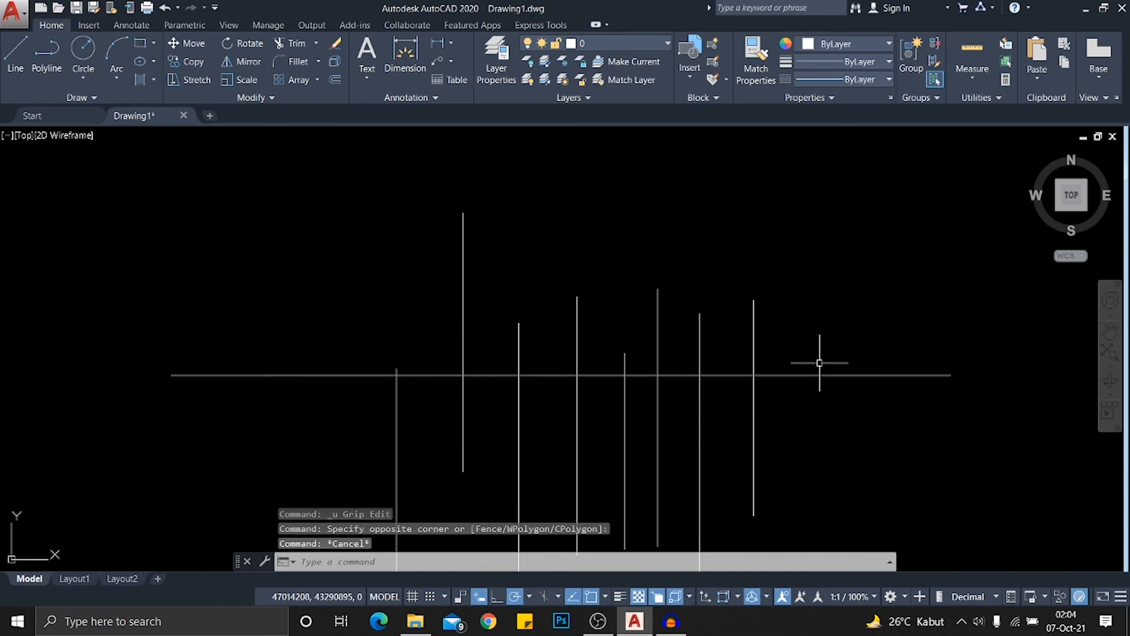
scroll(787, 383, "up", 2)
scroll(786, 383, "down", 2)
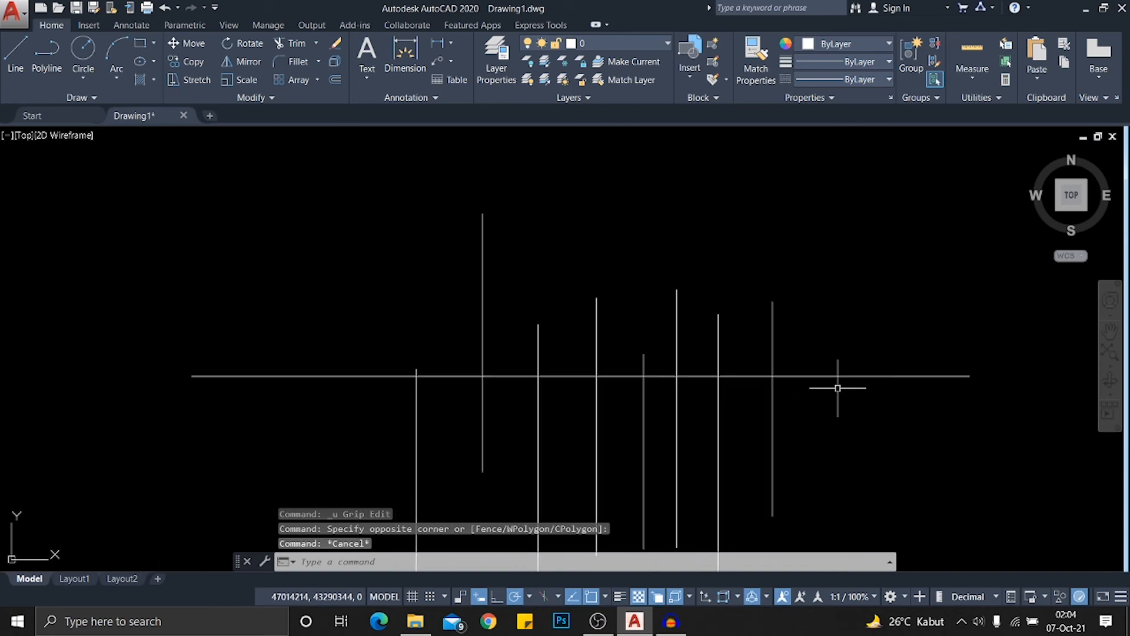
mouse_move(837, 386)
middle_mouse_down()
mouse_move(768, 368)
mouse_move(723, 373)
middle_mouse_up()
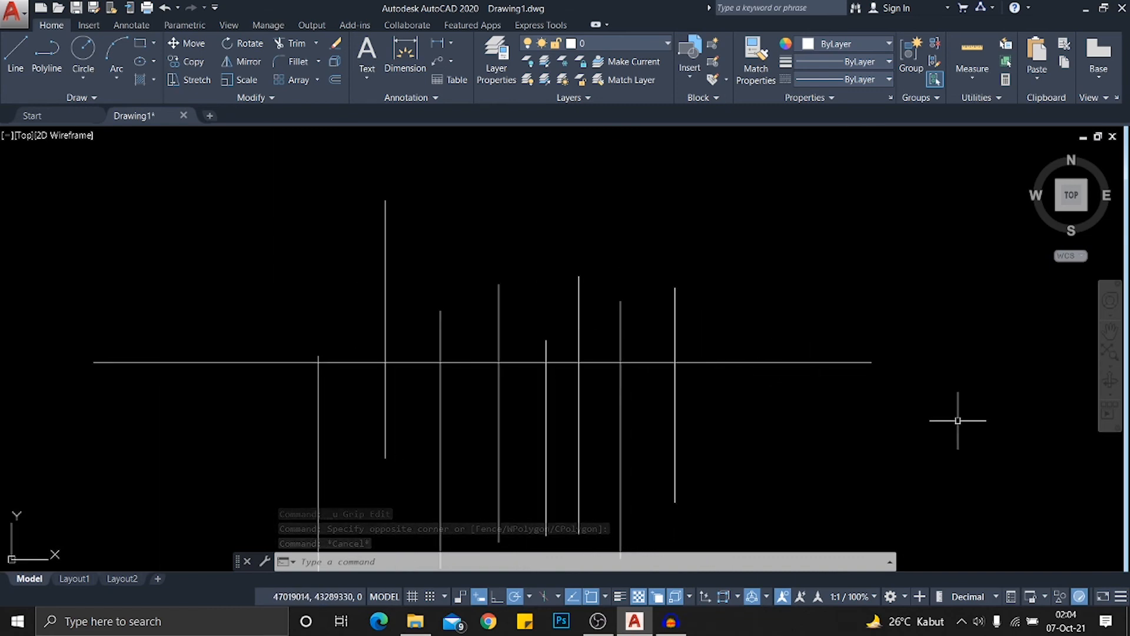
Trim the seven right-hand vertical lines above the horizontal line with a crossing window, using the horizontal line as the cutting edge
left_click(925, 409)
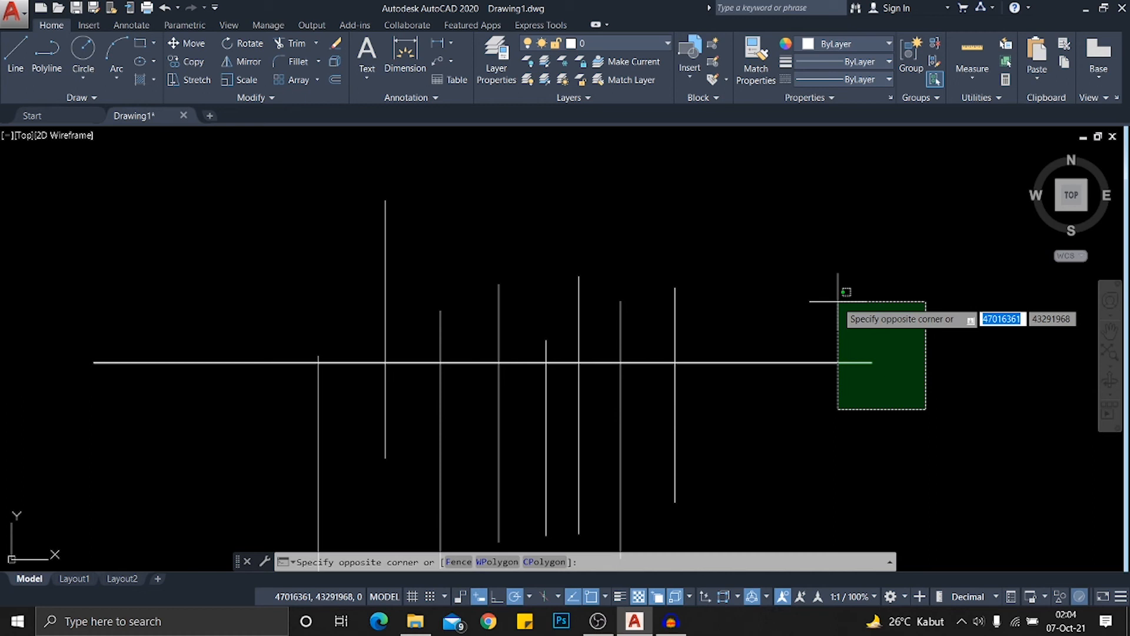
left_click(838, 301)
middle_click_drag(832, 297, 865, 318)
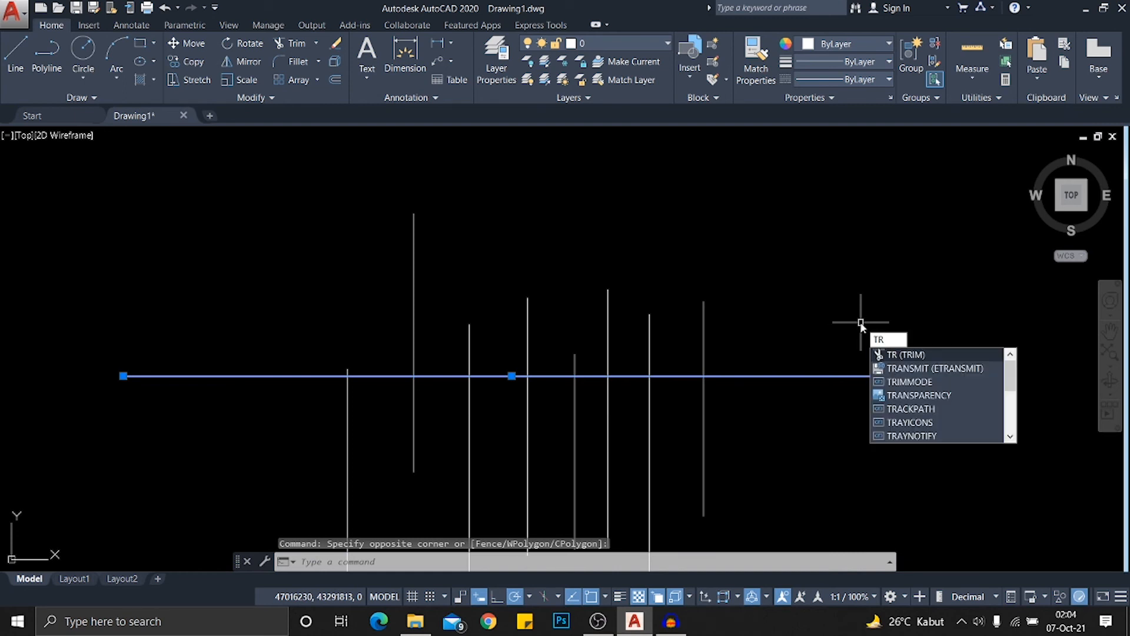
left_click(907, 355)
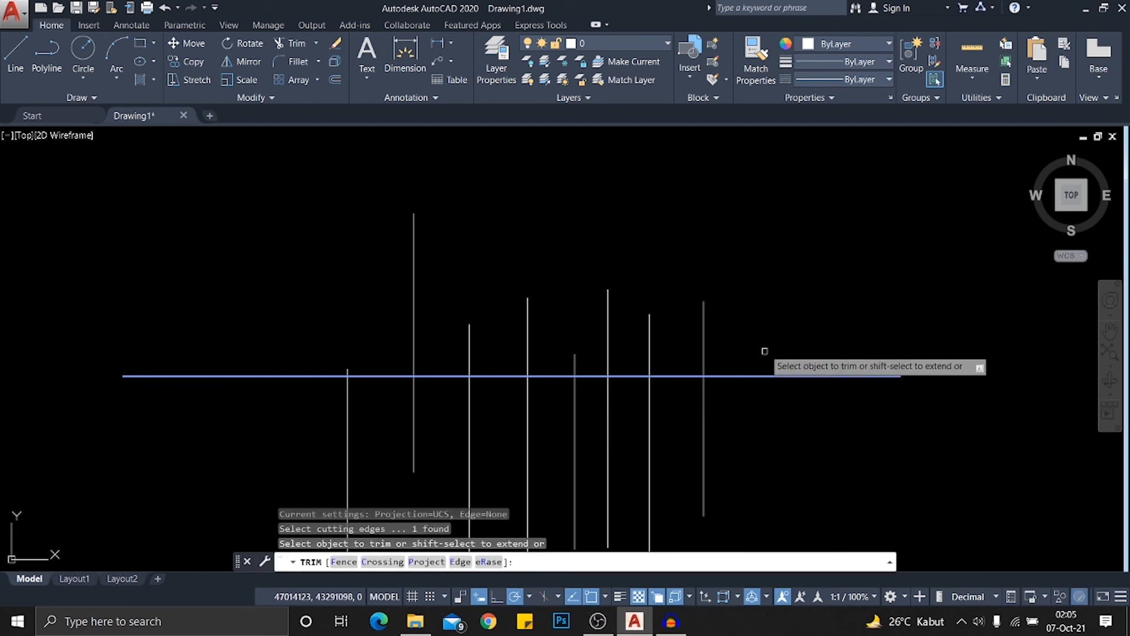
left_click(764, 358)
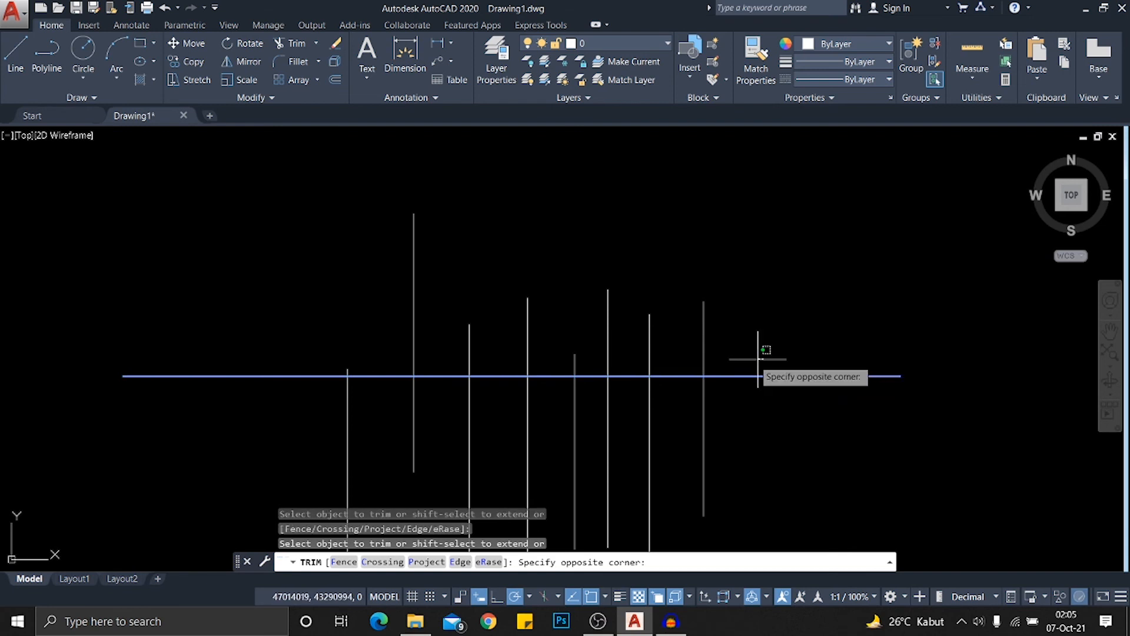
middle_click_drag(525, 316, 618, 297)
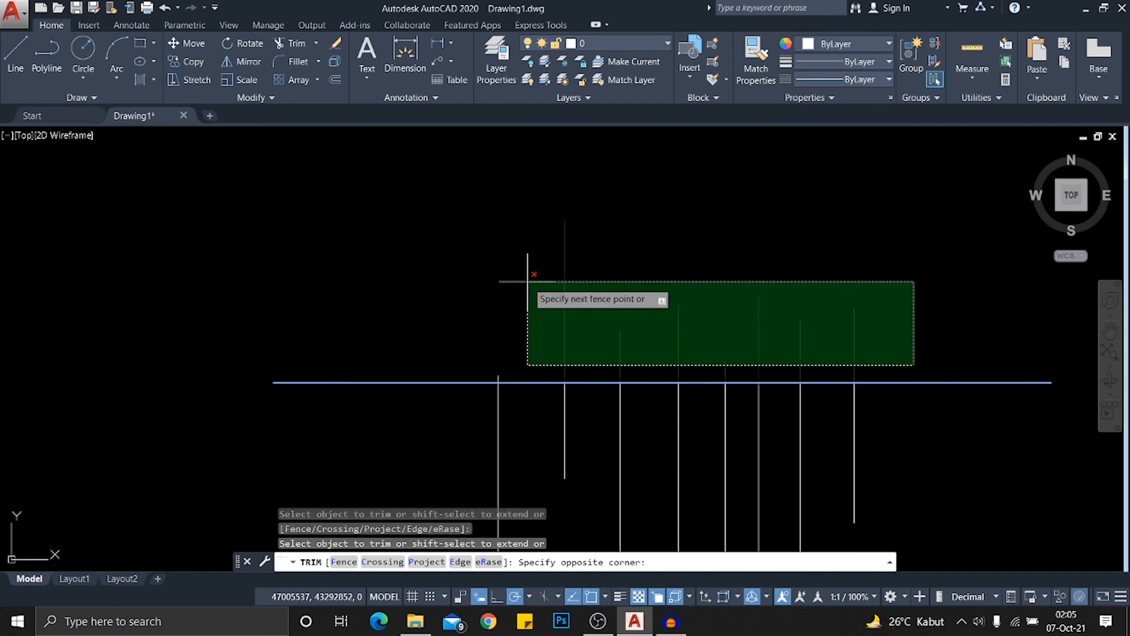
left_click(530, 262)
Trim the short stub of the leftmost vertical line above the horizontal line, and end the Trim command
scroll(491, 398, "up", 3)
left_click(510, 405)
left_click(436, 369)
scroll(469, 330, "down", 5)
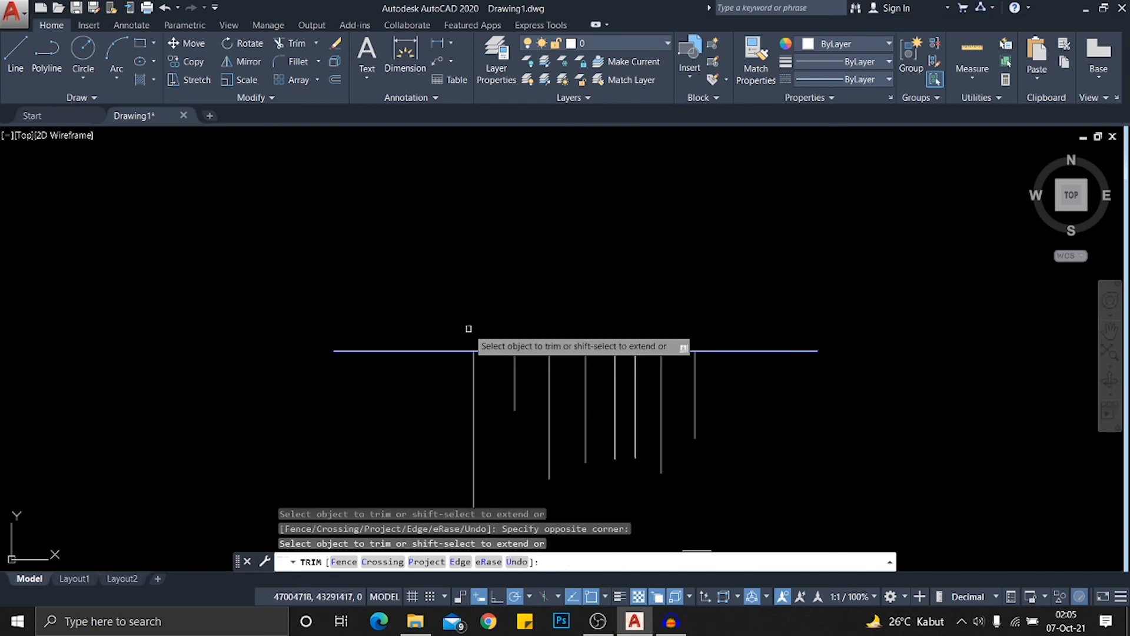
key("Return")
key("Escape")
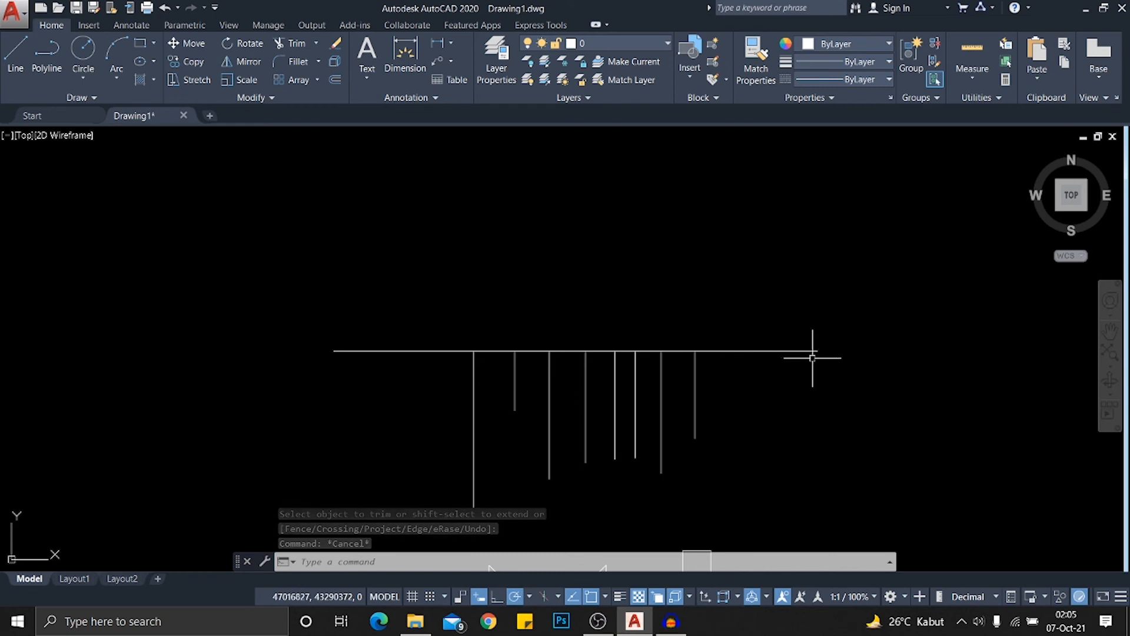
Erase the horizontal line along the upper ends of the eight vertical lines, selecting it with a crossing window
left_click(854, 369)
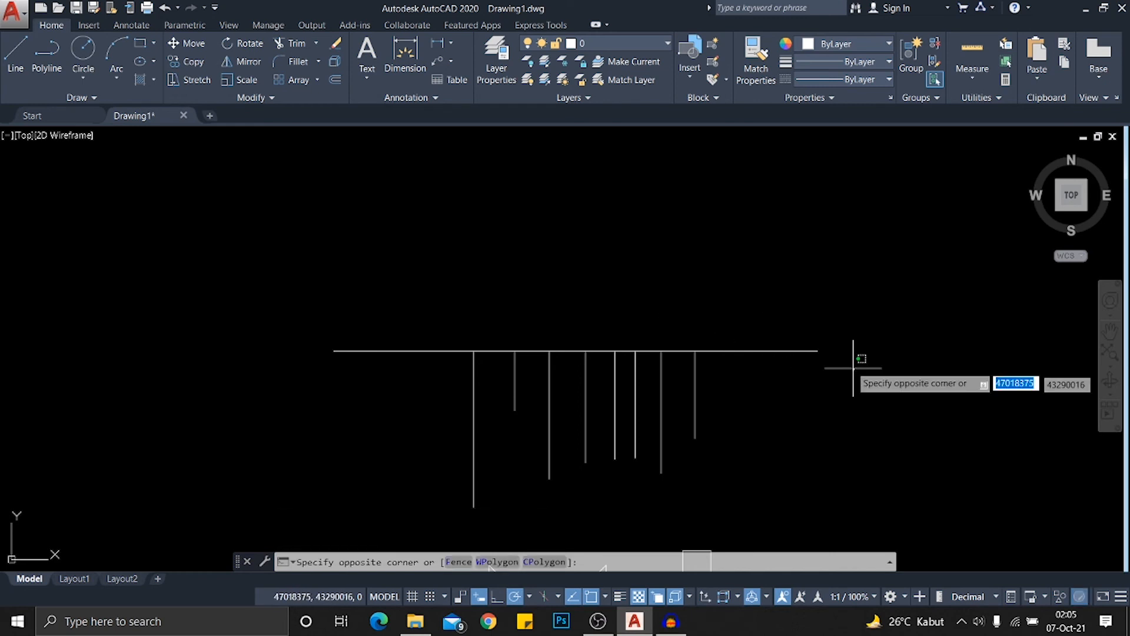
left_click(742, 278)
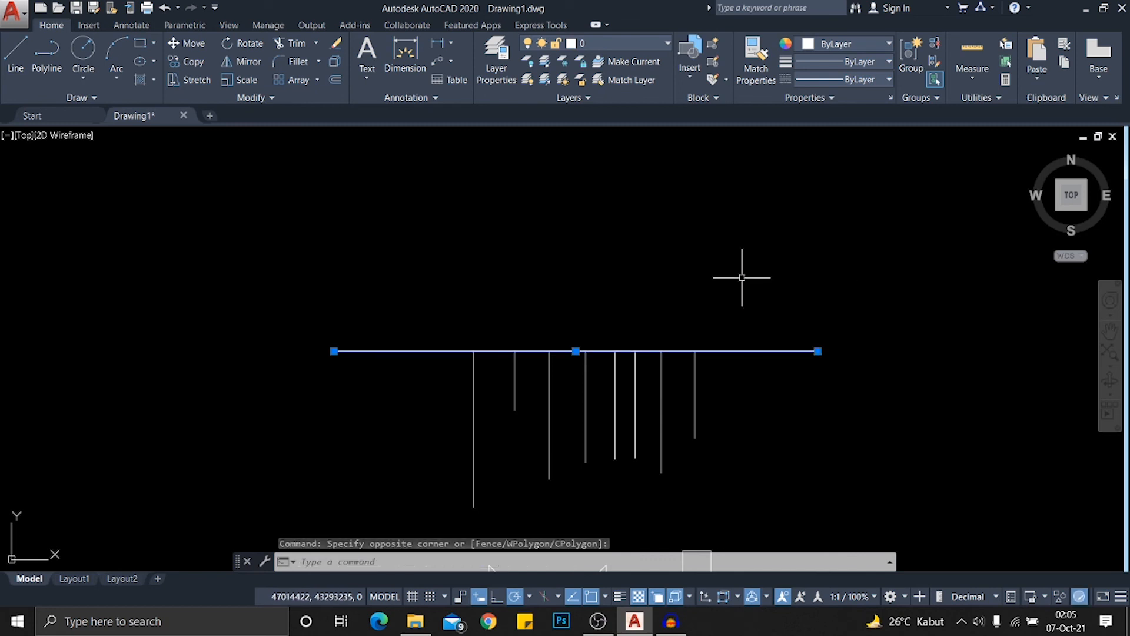
type("E")
key("Return")
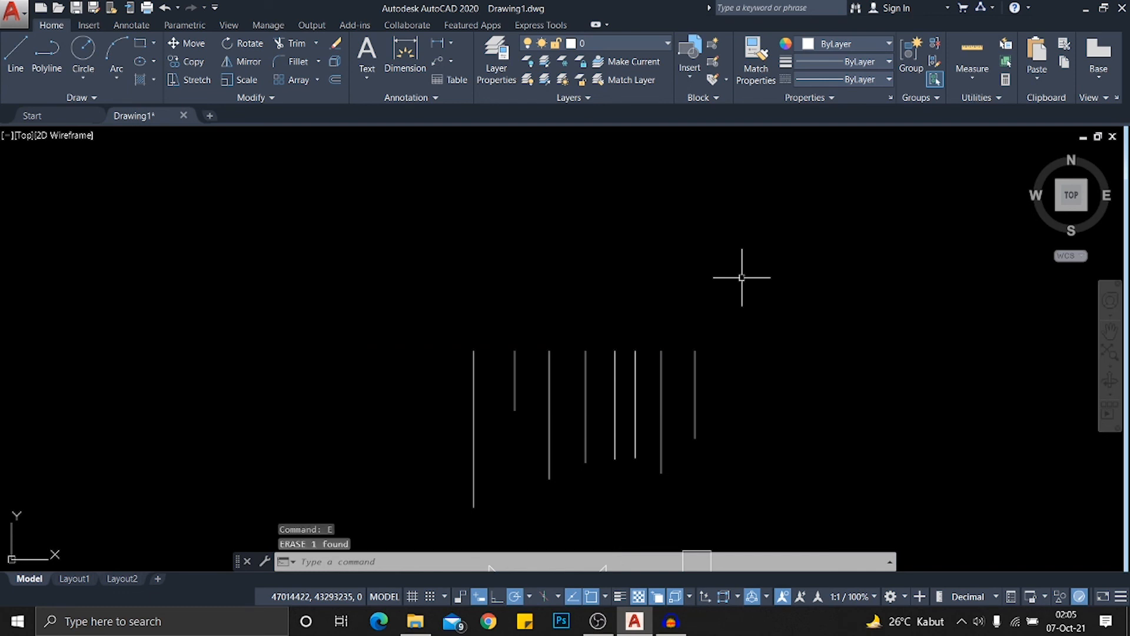
Draw an open zigzag of five connected horizontal and vertical lines above the eight vertical lines, with the middle horizontal segment about 7860 units long
scroll(742, 278, "down", 4)
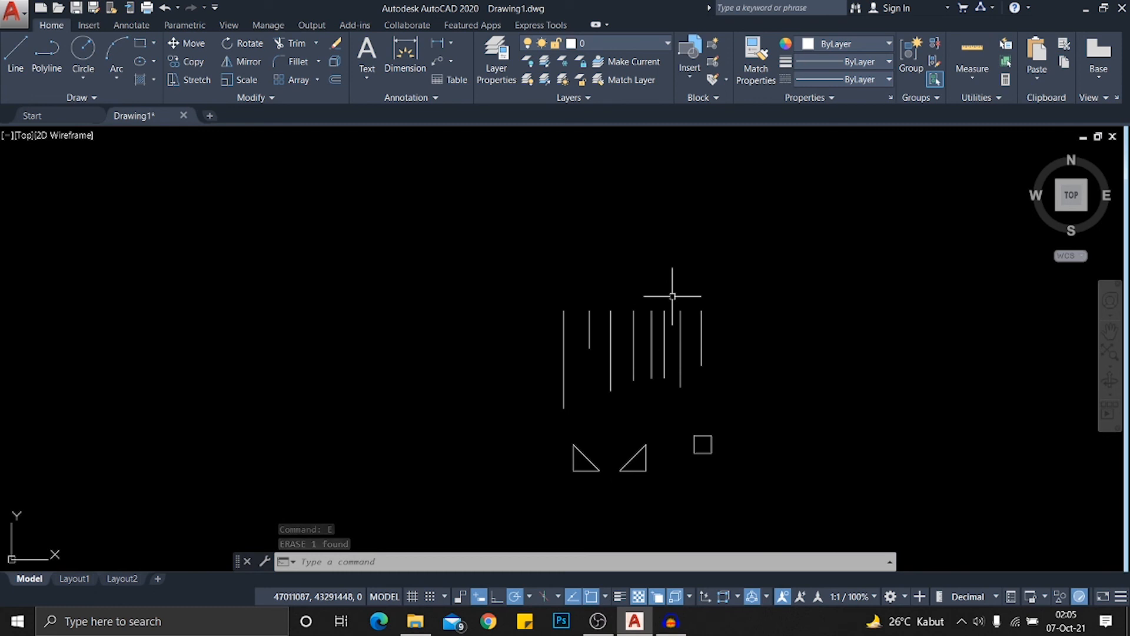
scroll(667, 329, "up", 2)
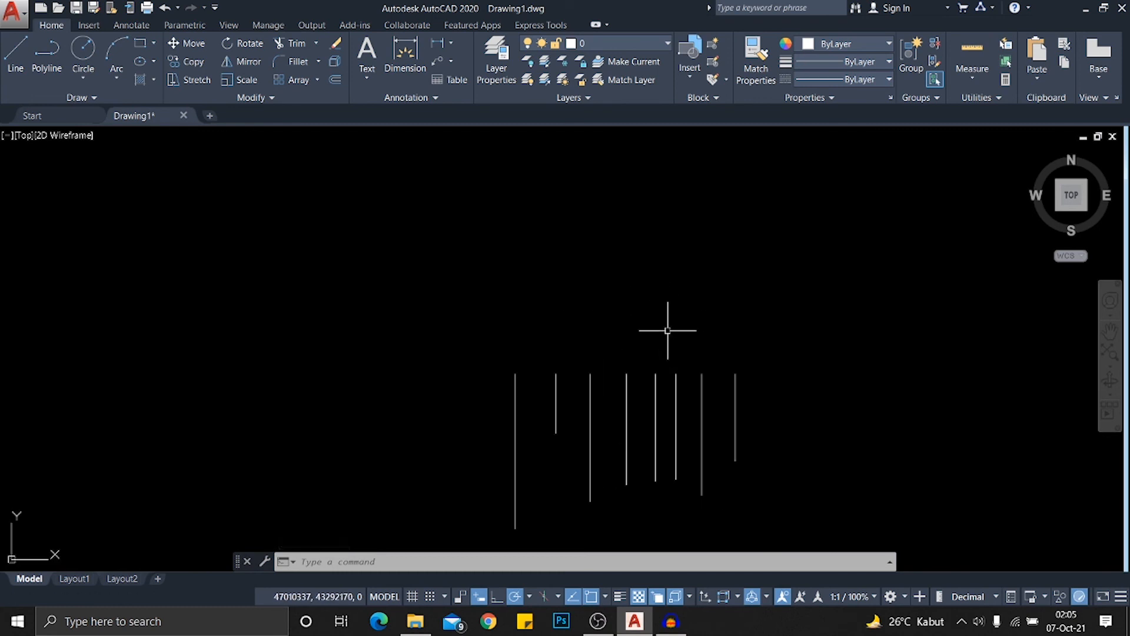
scroll(665, 327, "down", 5)
scroll(651, 339, "up", 3)
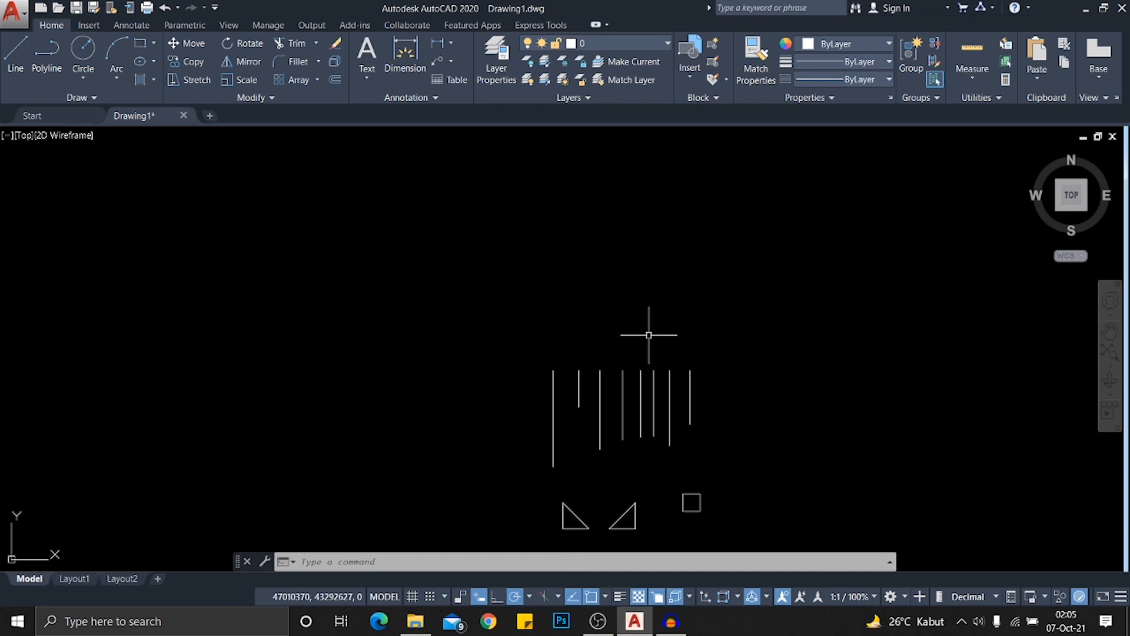
scroll(607, 315, "down", 4)
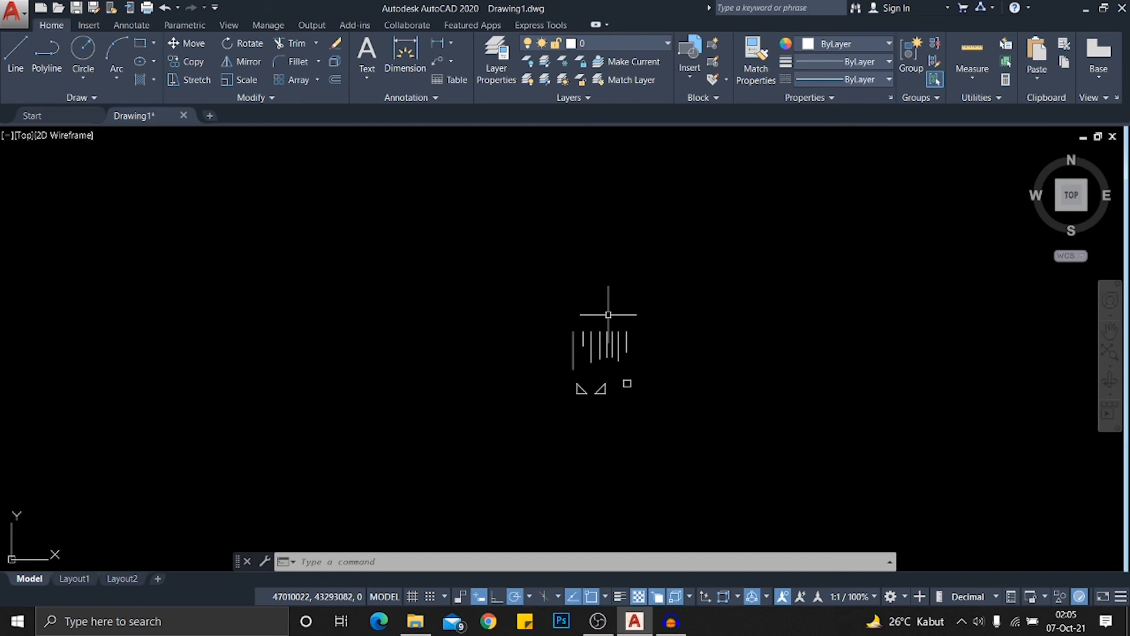
scroll(595, 315, "up", 2)
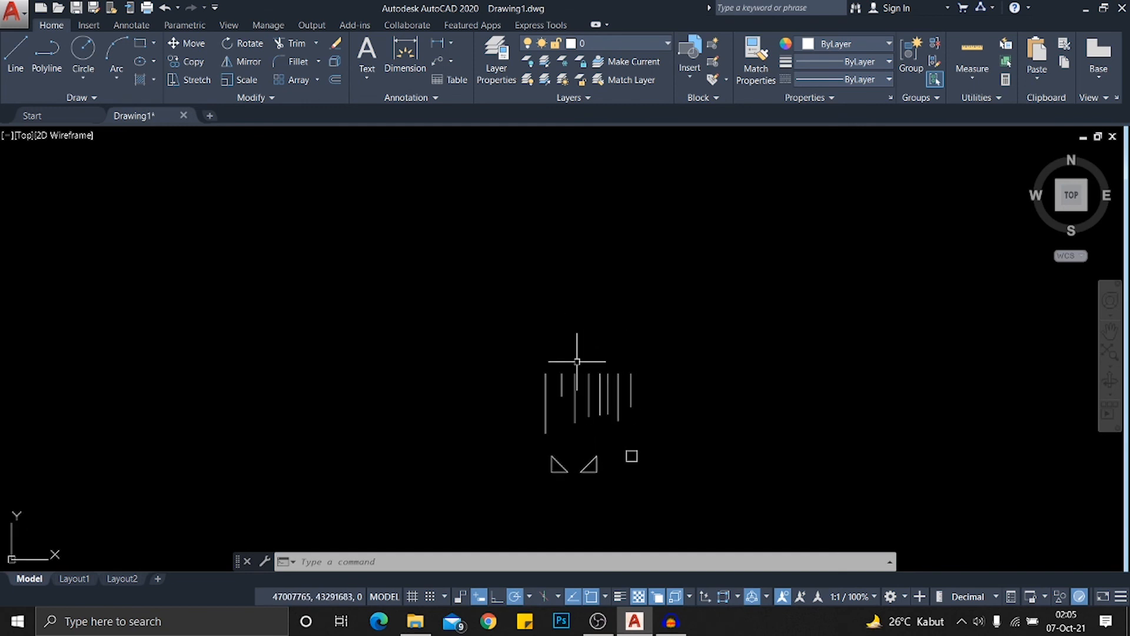
middle_click_drag(565, 323, 581, 385)
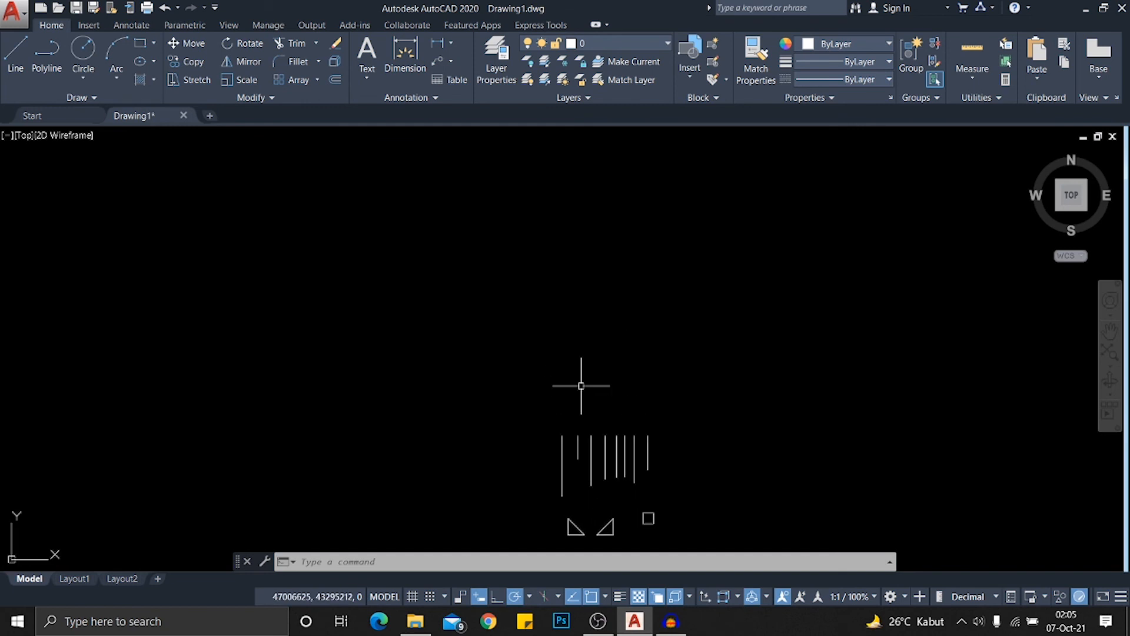
type("L")
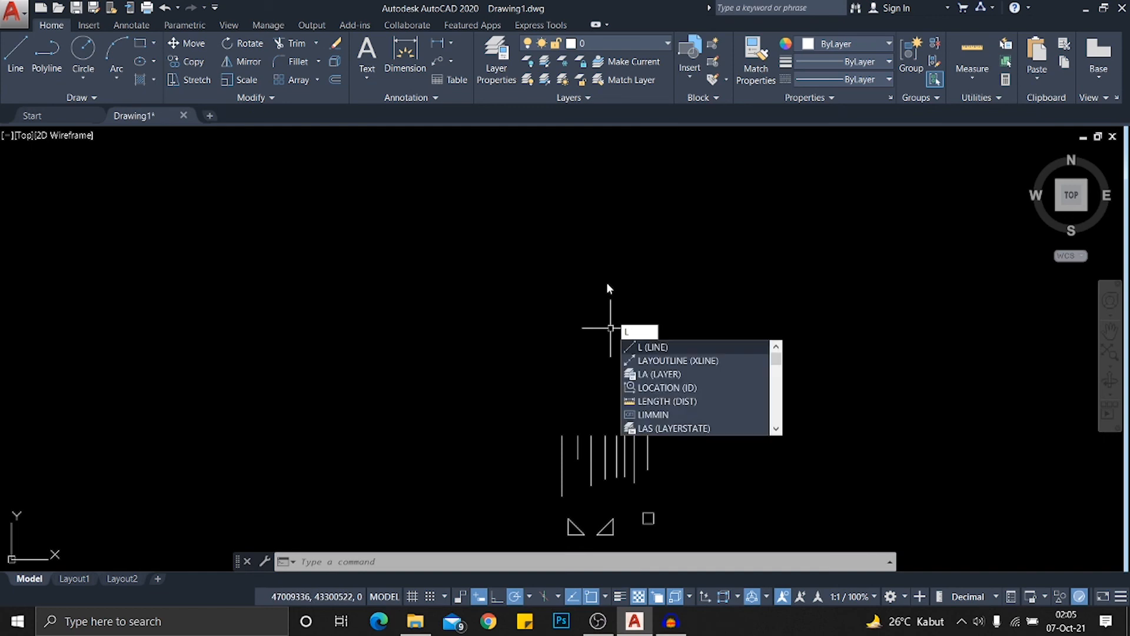
key("Return")
left_click(517, 304)
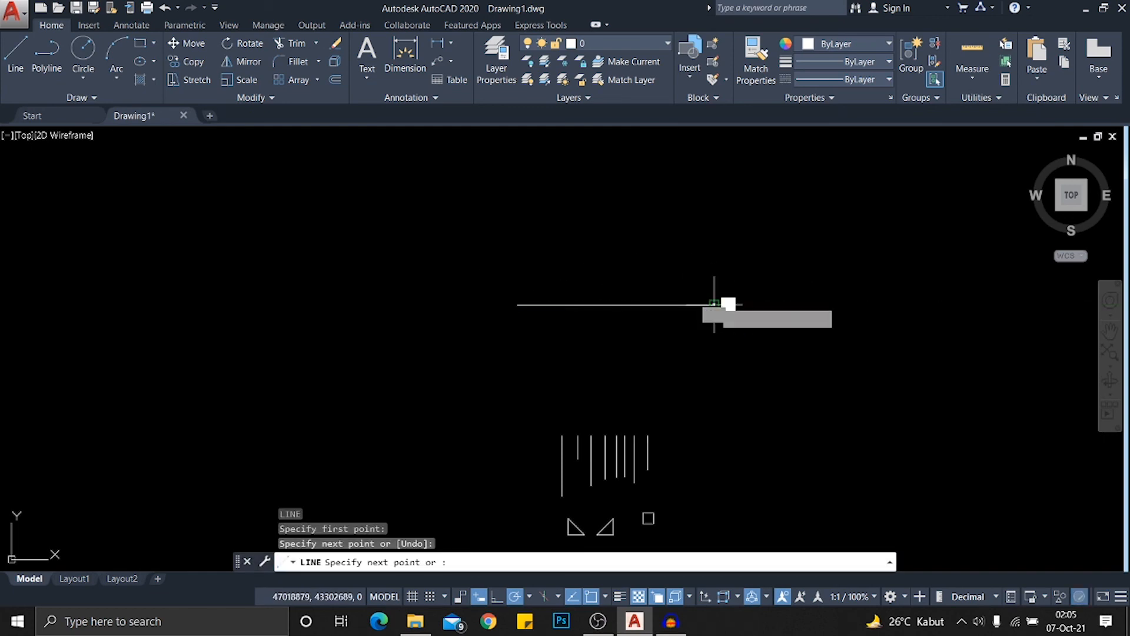
left_click(714, 304)
middle_click_drag(699, 220, 696, 232)
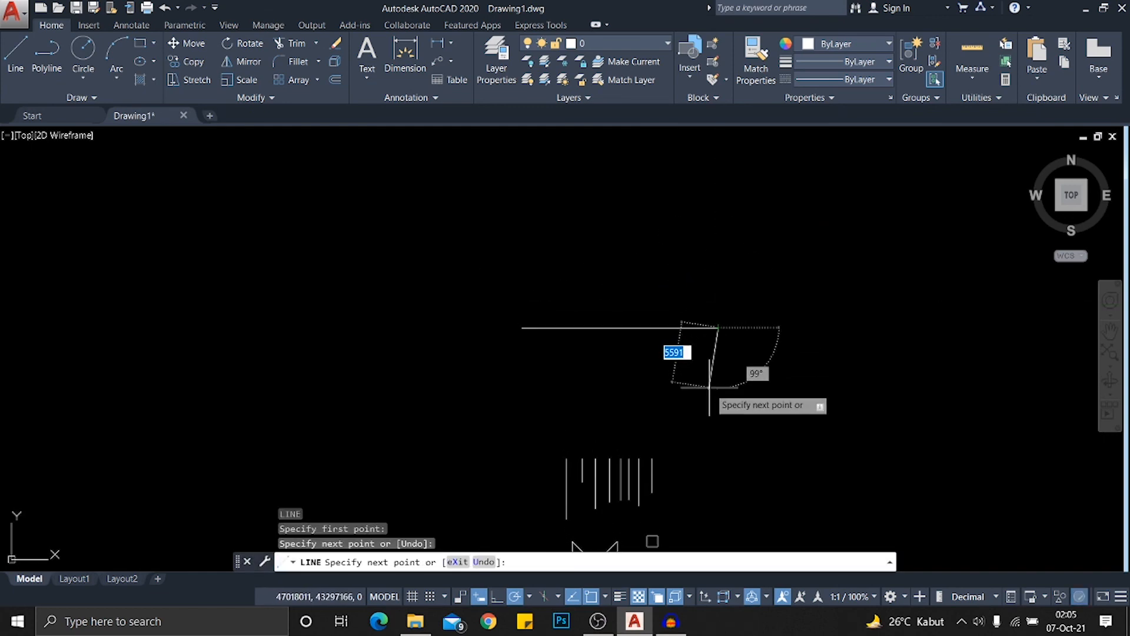
left_click(718, 361)
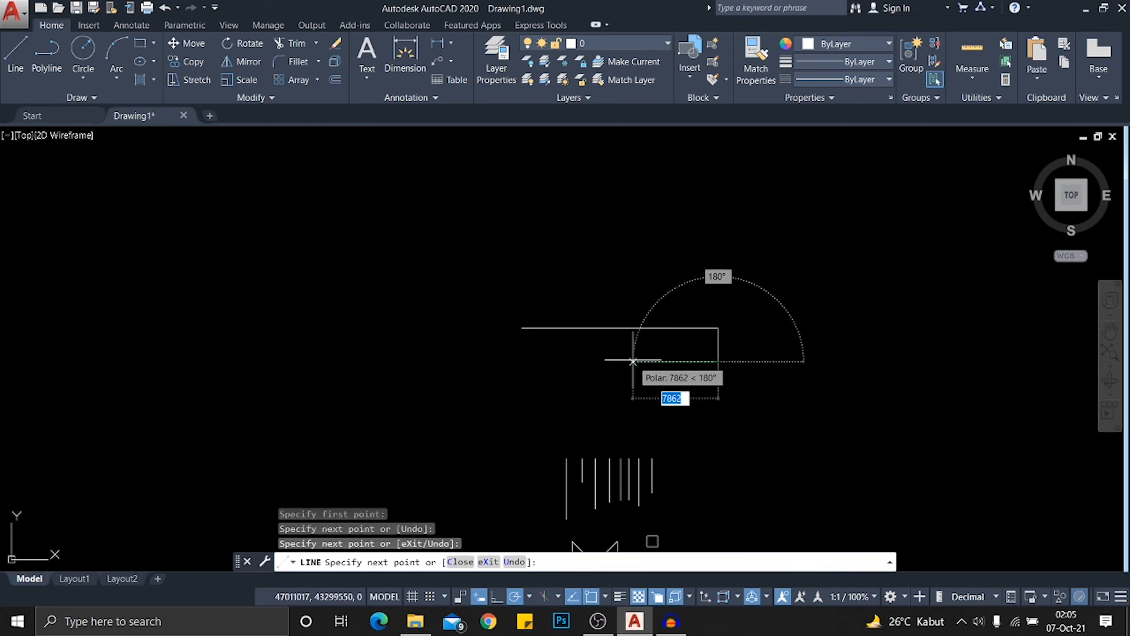
left_click(633, 361)
left_click(632, 399)
left_click(740, 399)
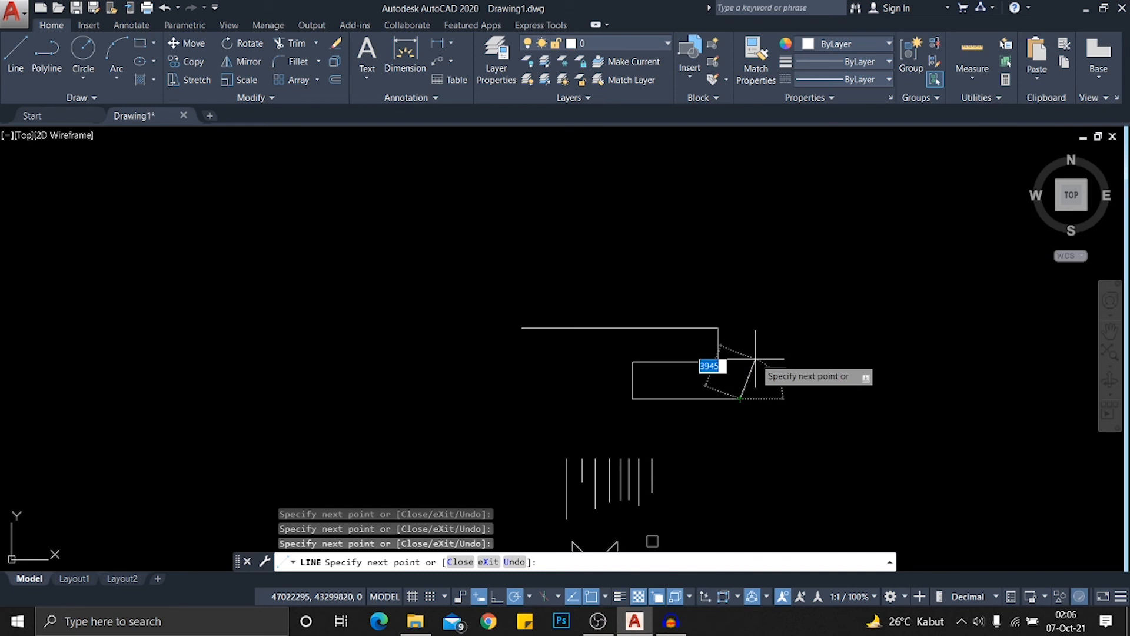
scroll(757, 332, "up", 2)
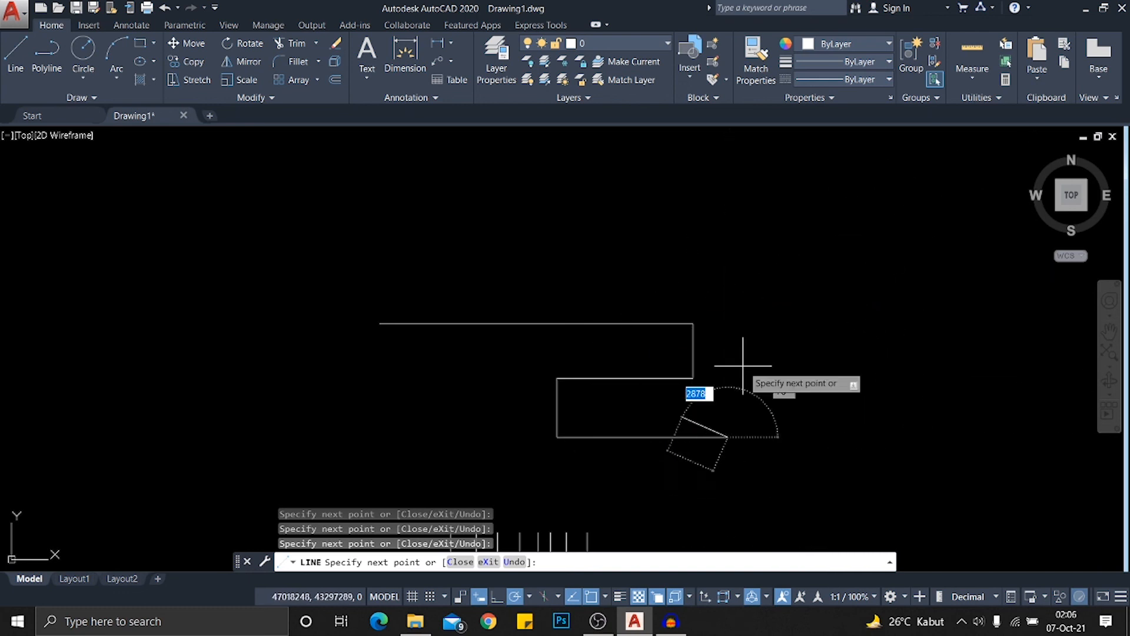
middle_click_drag(707, 472, 604, 452)
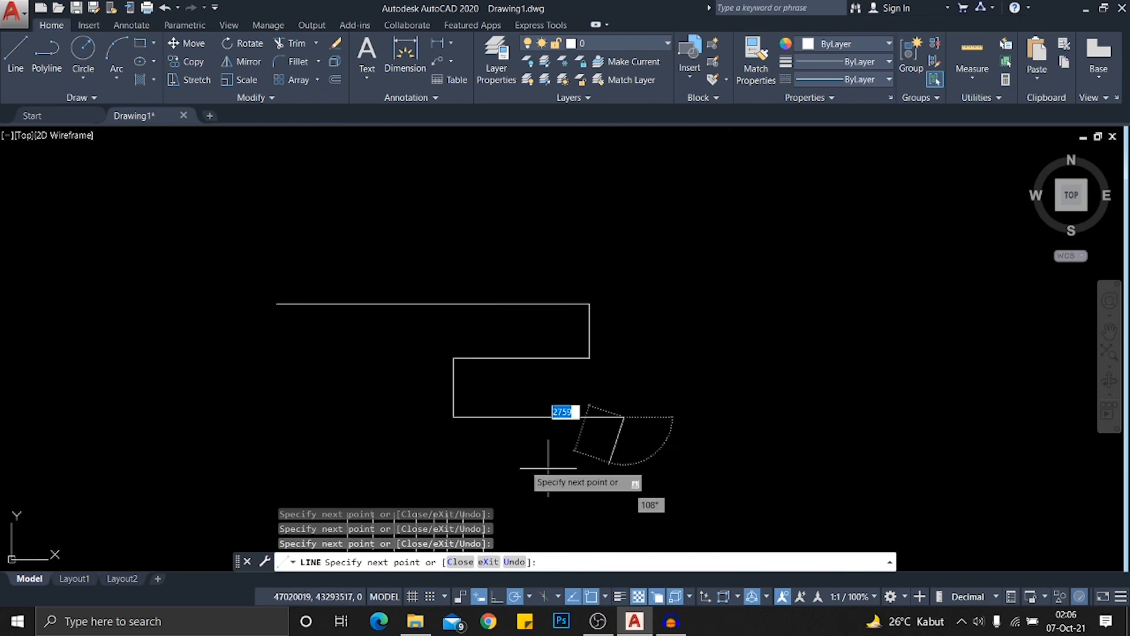
middle_click_drag(360, 468, 575, 379)
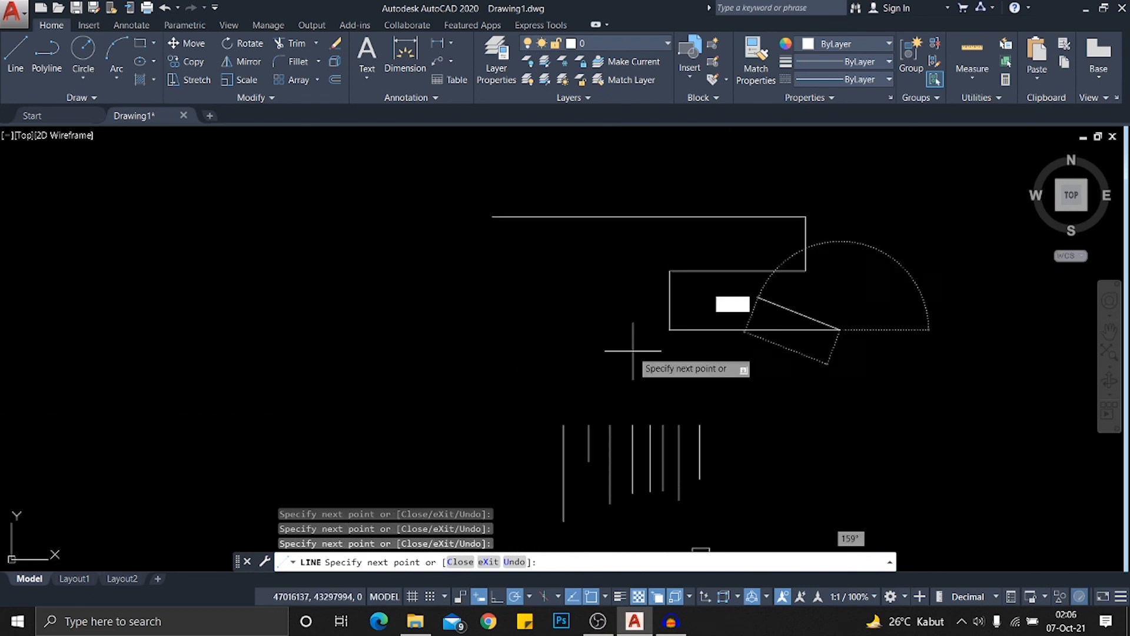
middle_click_drag(785, 315, 453, 433)
middle_click_drag(612, 353, 675, 336)
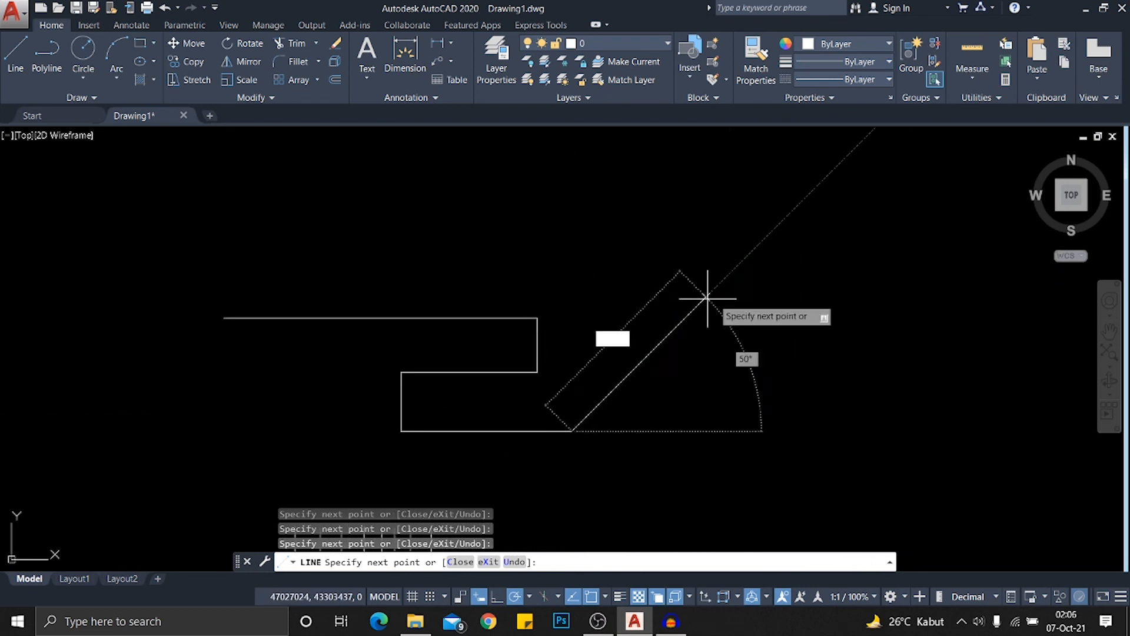
middle_click_drag(467, 372, 531, 332)
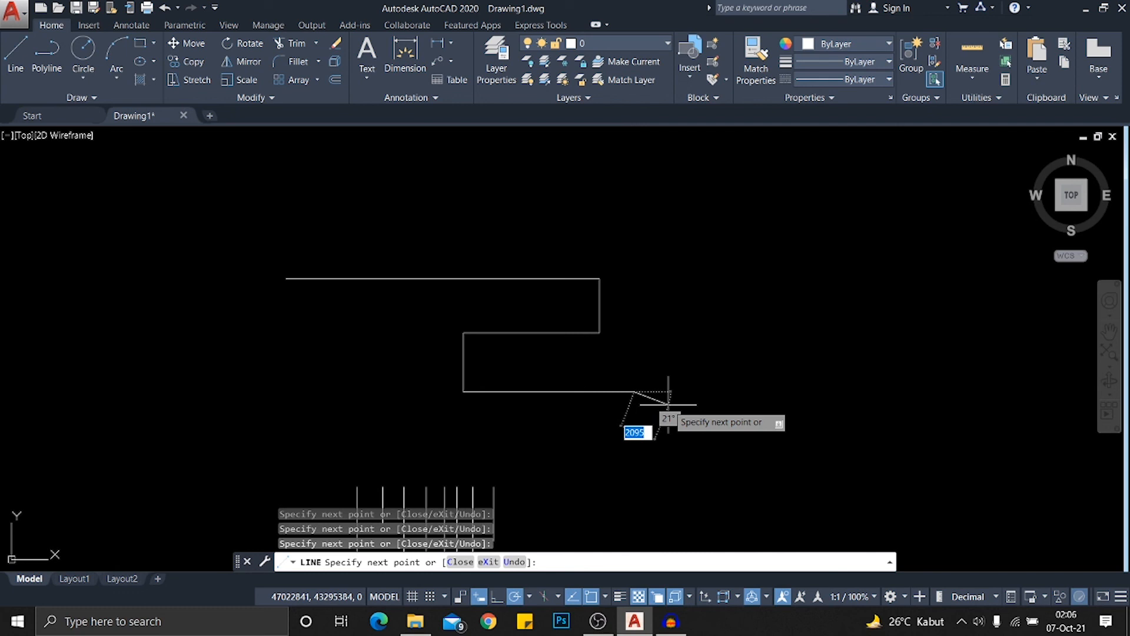
key("Escape")
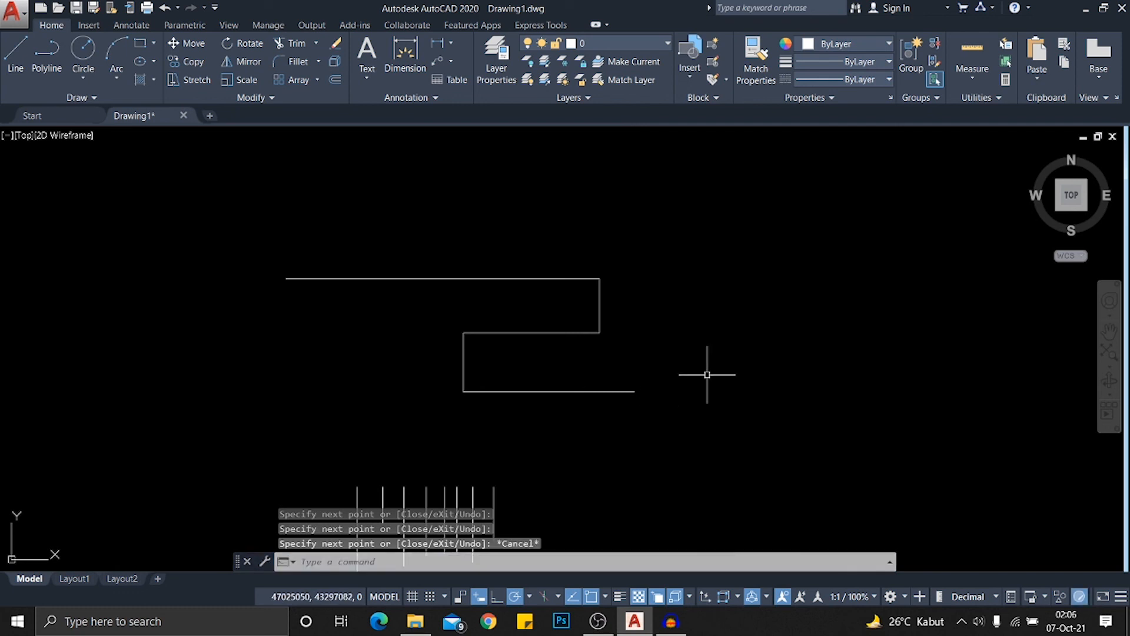
middle_click_drag(544, 424, 622, 314)
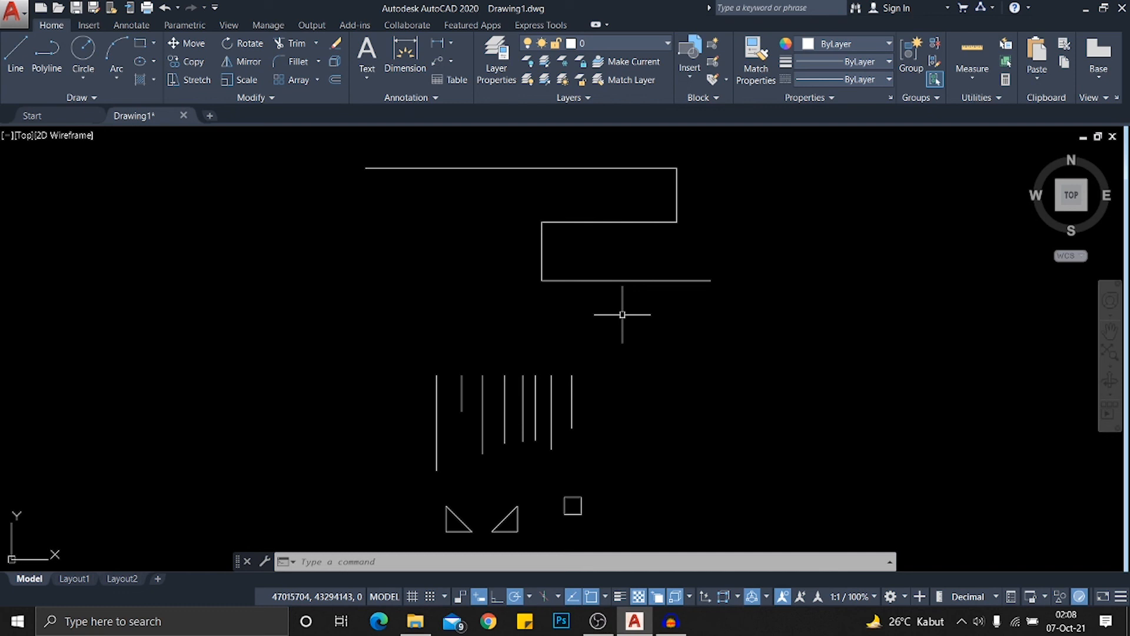
mouse_move(580, 315)
middle_mouse_down()
mouse_move(686, 327)
mouse_move(691, 341)
middle_mouse_up()
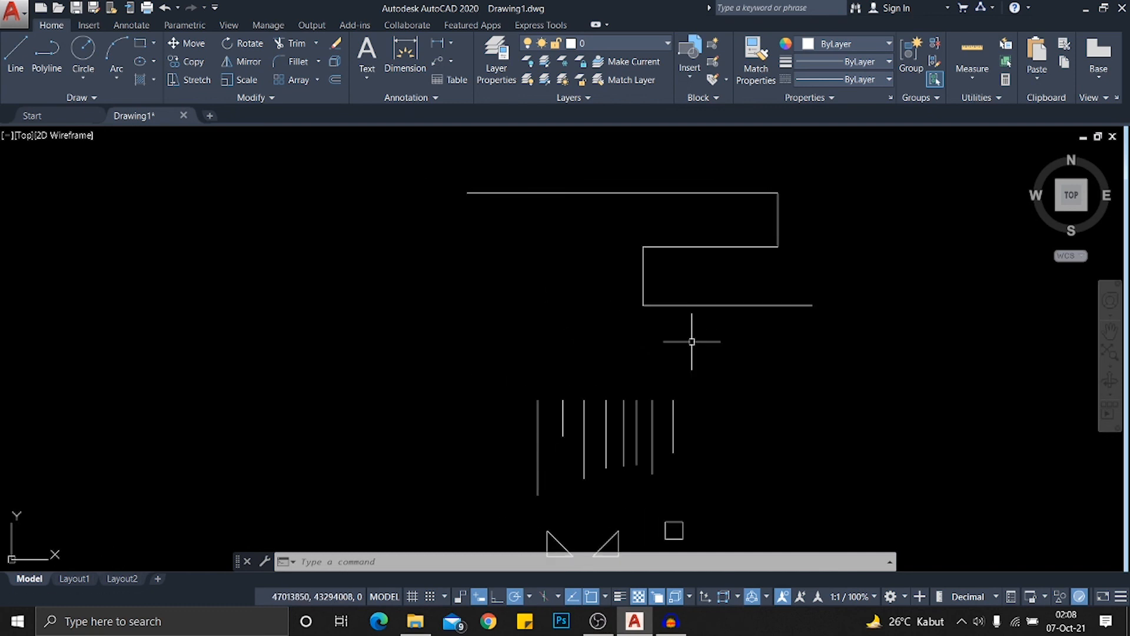